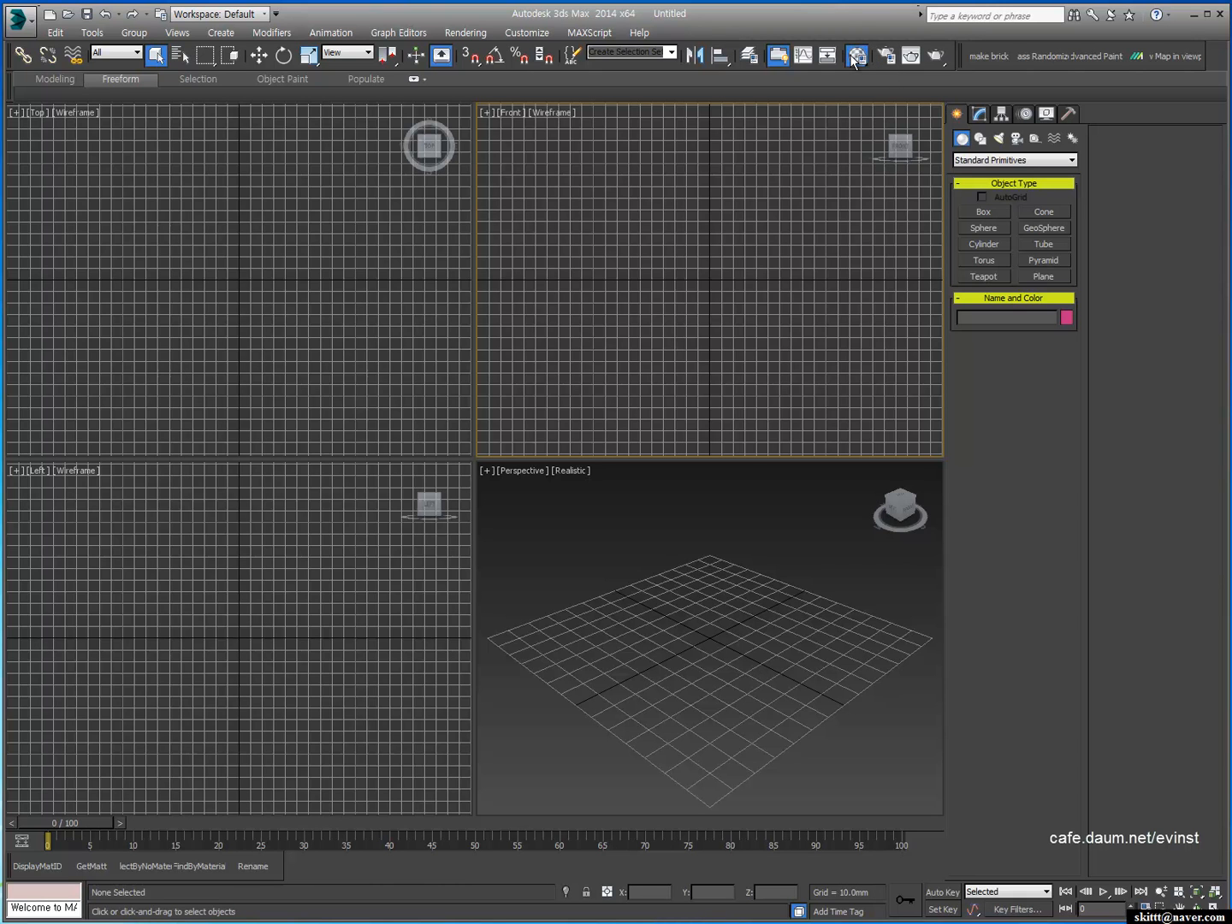
Step: Open the Material Editor and change the first sample slot's material type to VRayCarPaintMtl
key(m)
drag(26, 180, 297, 169)
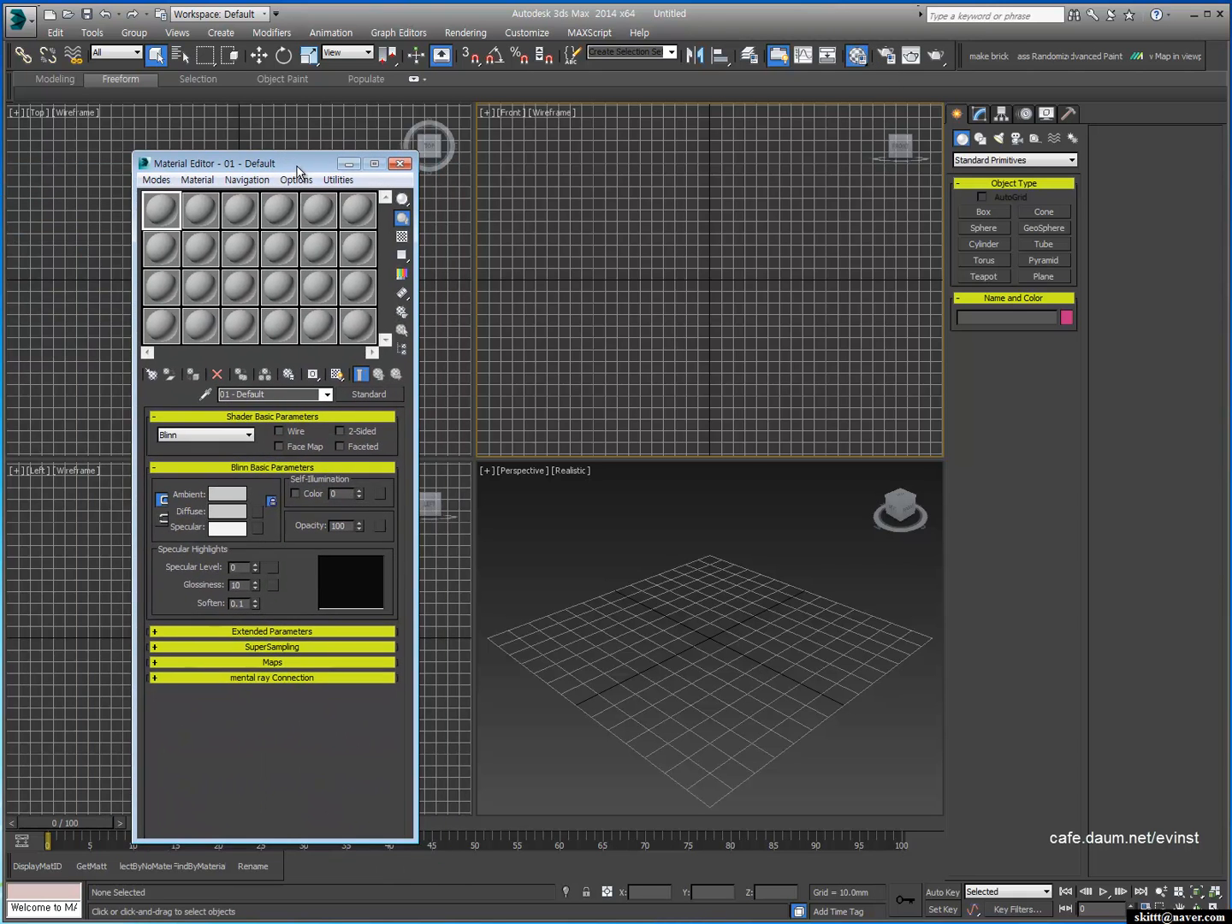
click(370, 396)
drag(144, 320, 516, 294)
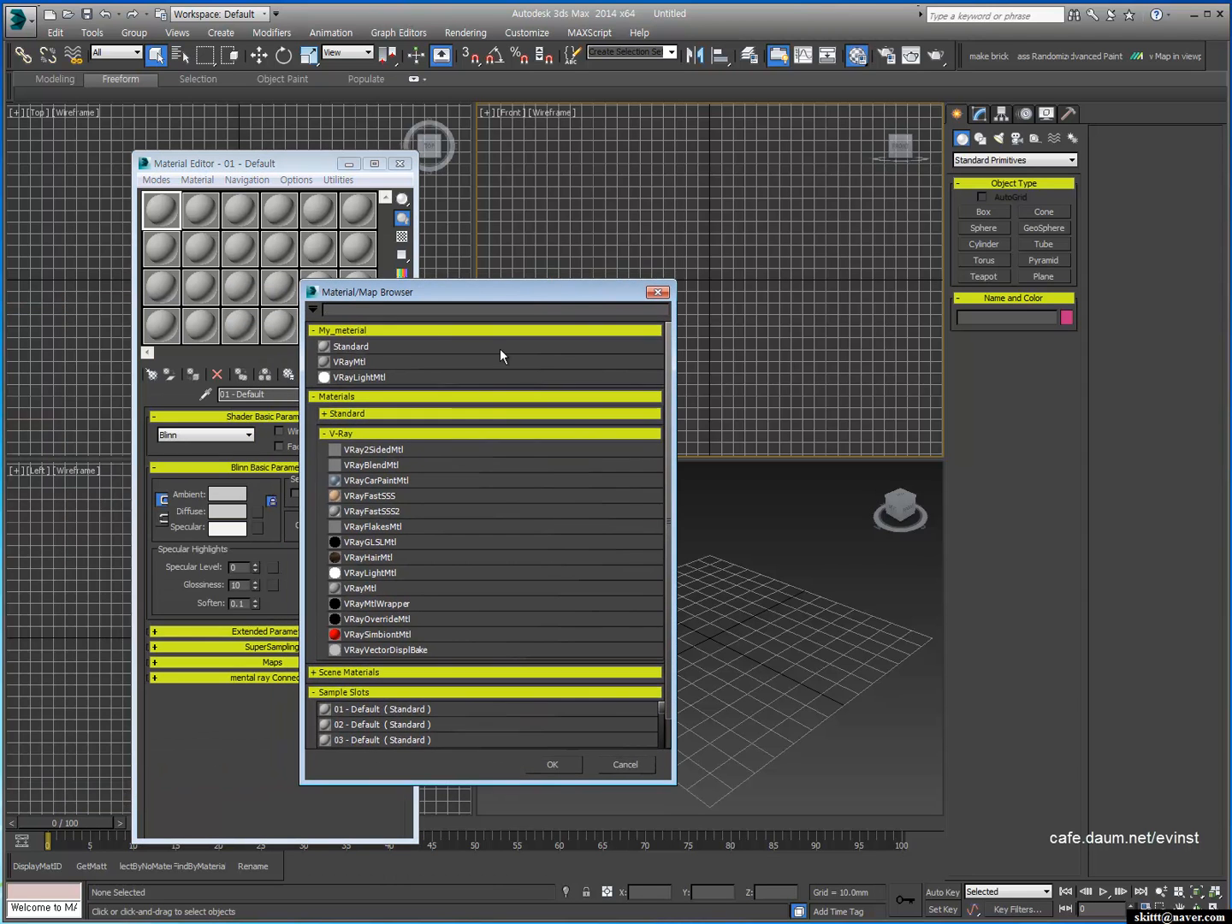
double_click(382, 482)
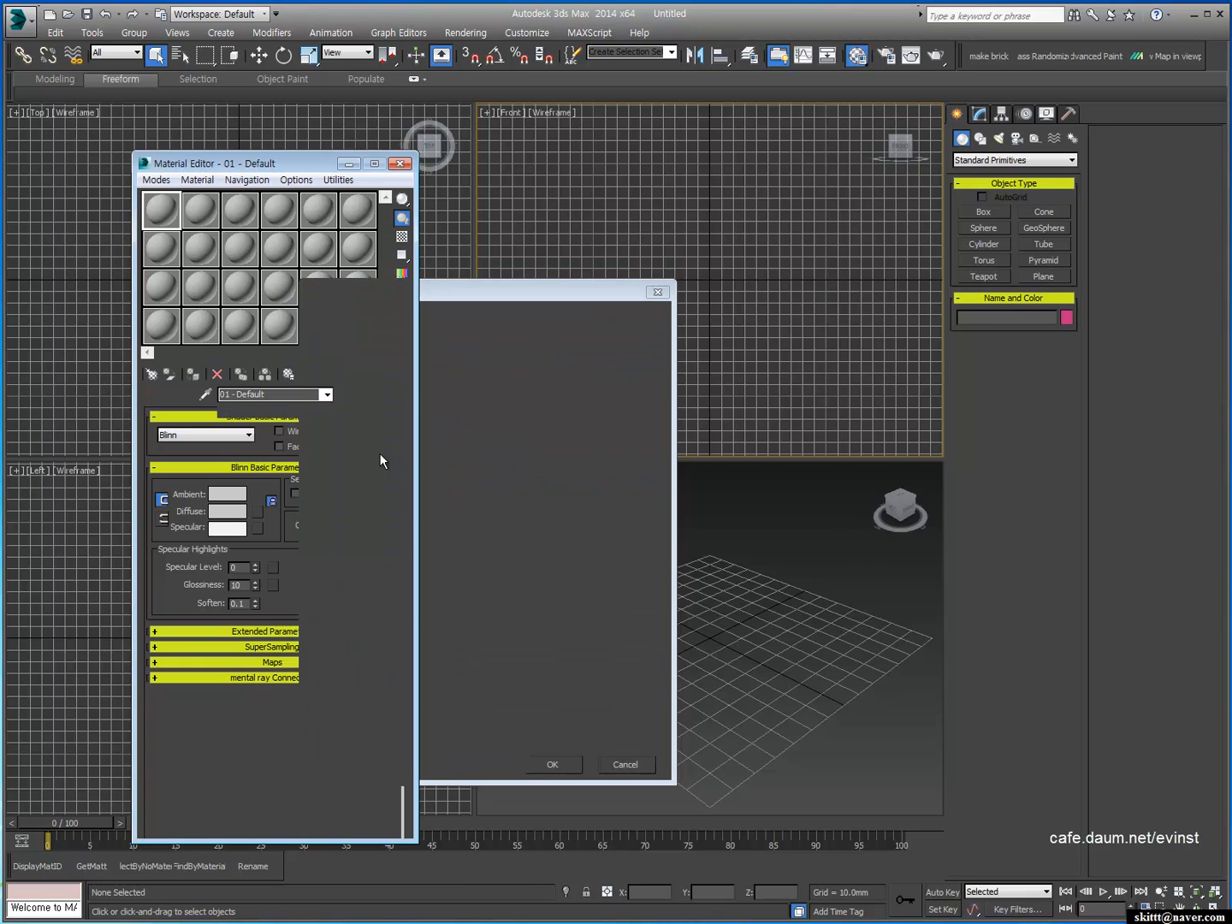
drag(245, 158, 197, 128)
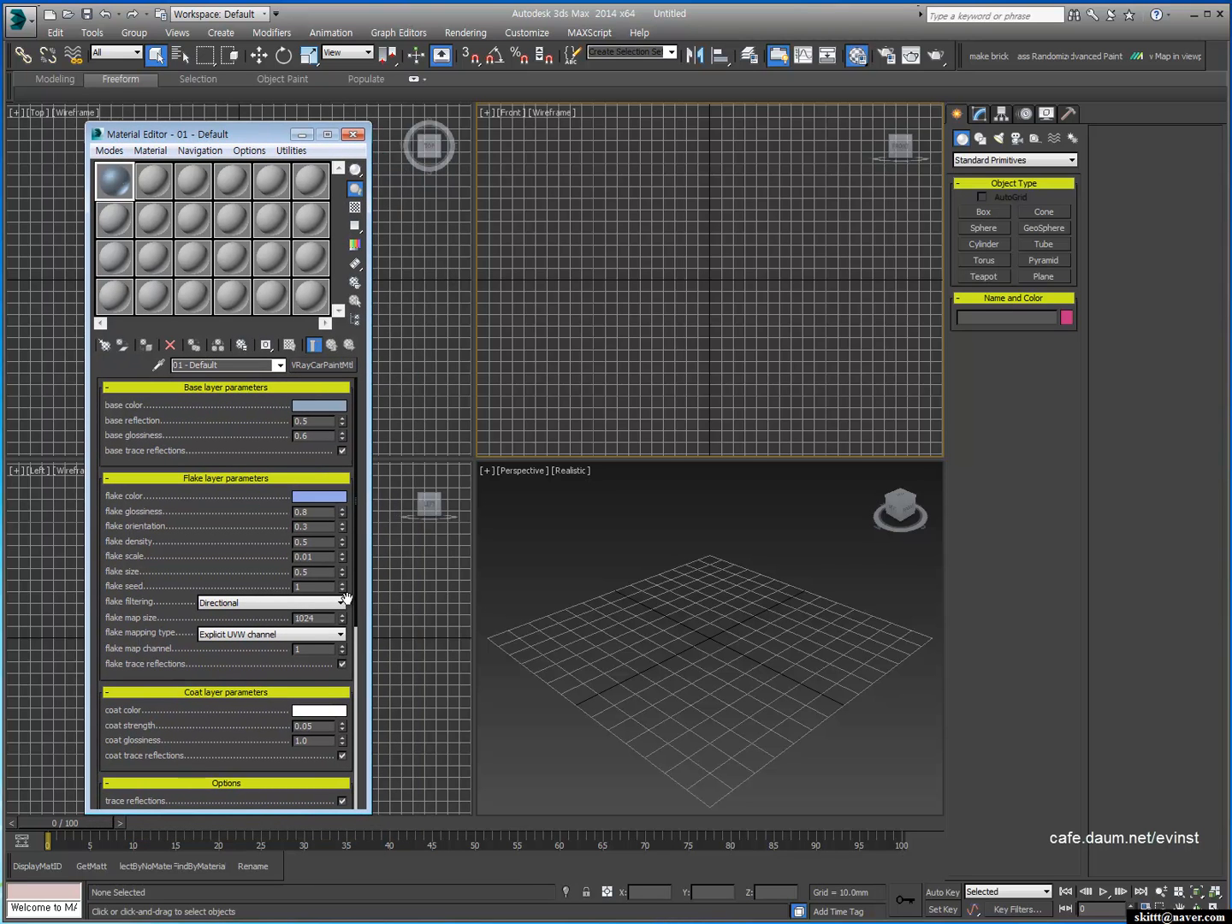
mouse_move(206, 671)
mouse_down()
mouse_move(211, 350)
mouse_move(220, 648)
mouse_up()
Step: Create a plane about 213 mm square from the grid centre in the Perspective view
click(1034, 276)
drag(709, 641, 896, 801)
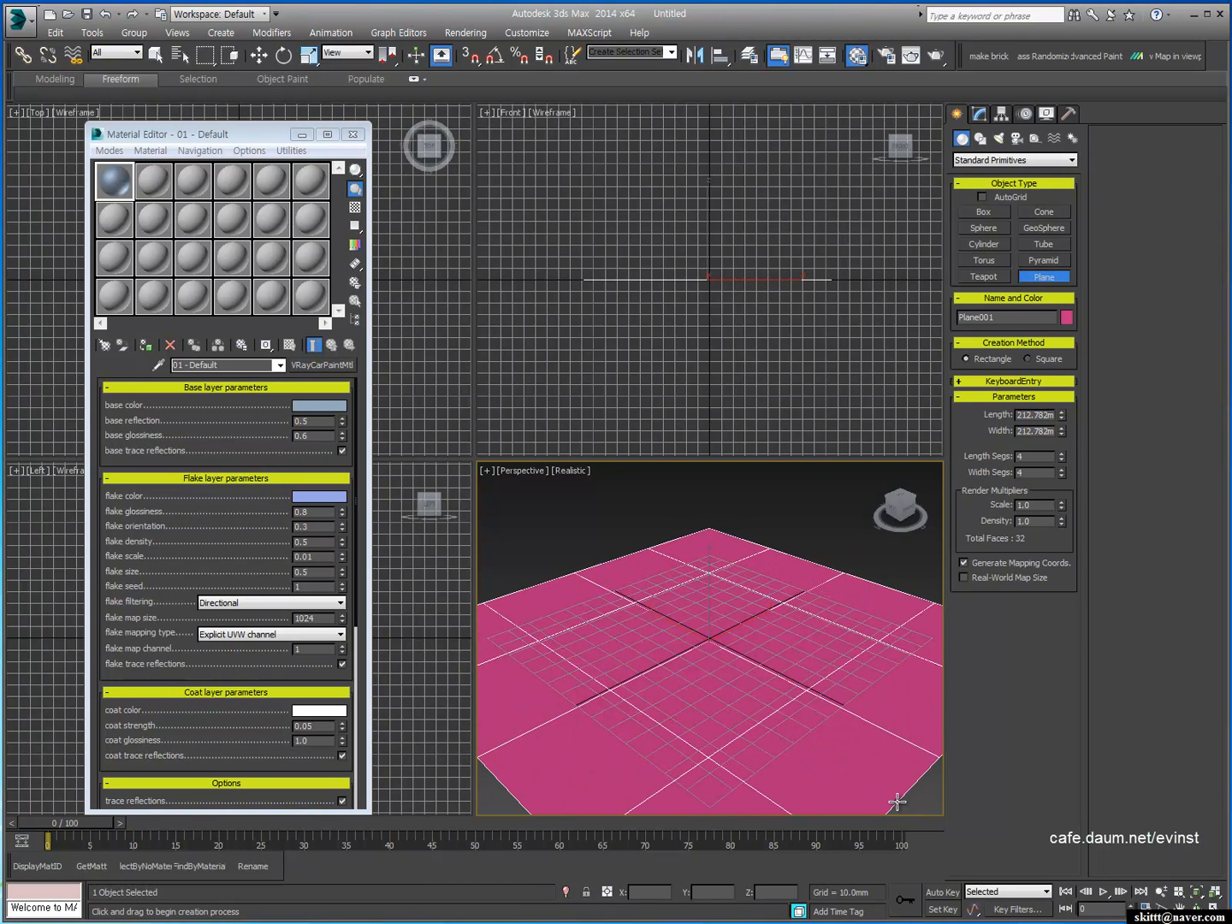
right_click(750, 642)
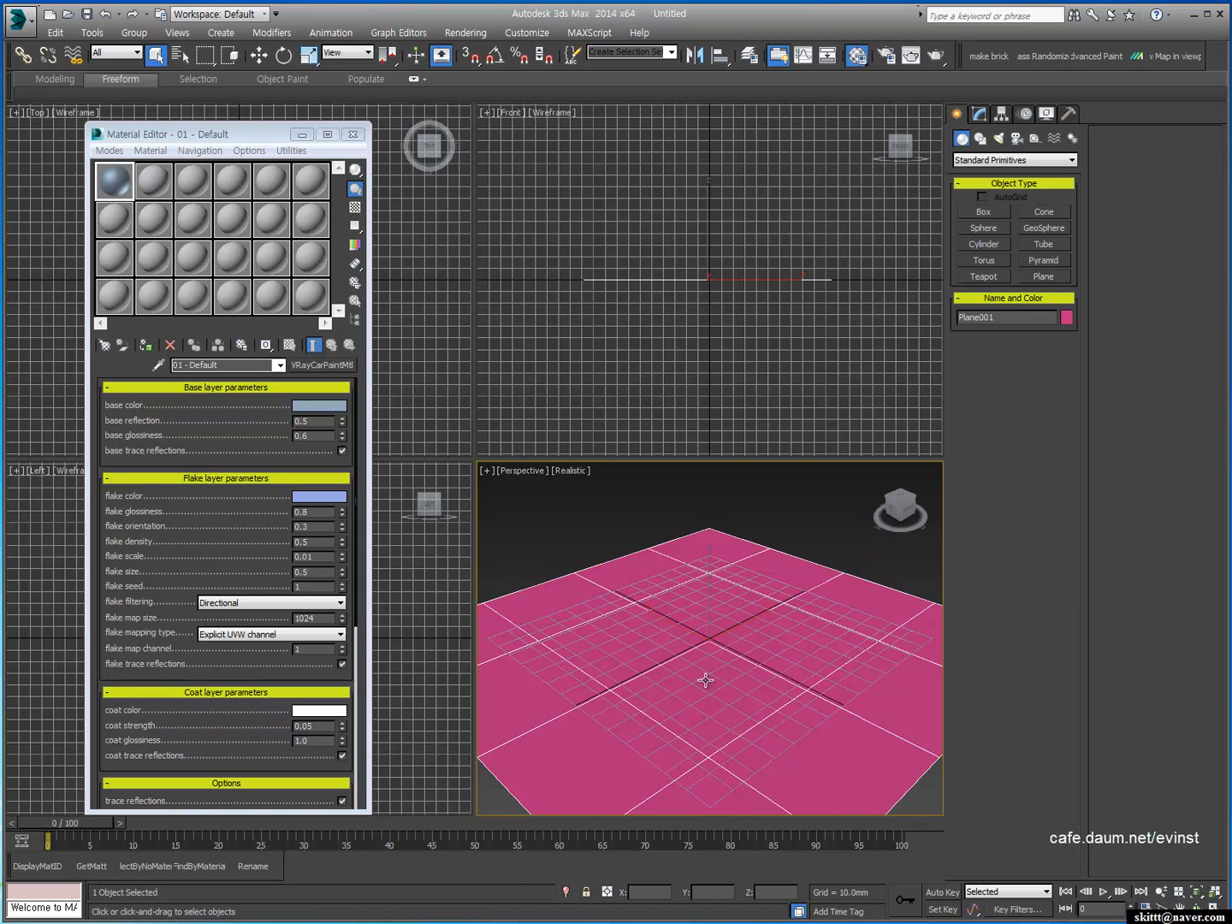
scroll(702, 685, down, 2)
alt+middle_drag(697, 690, 736, 679)
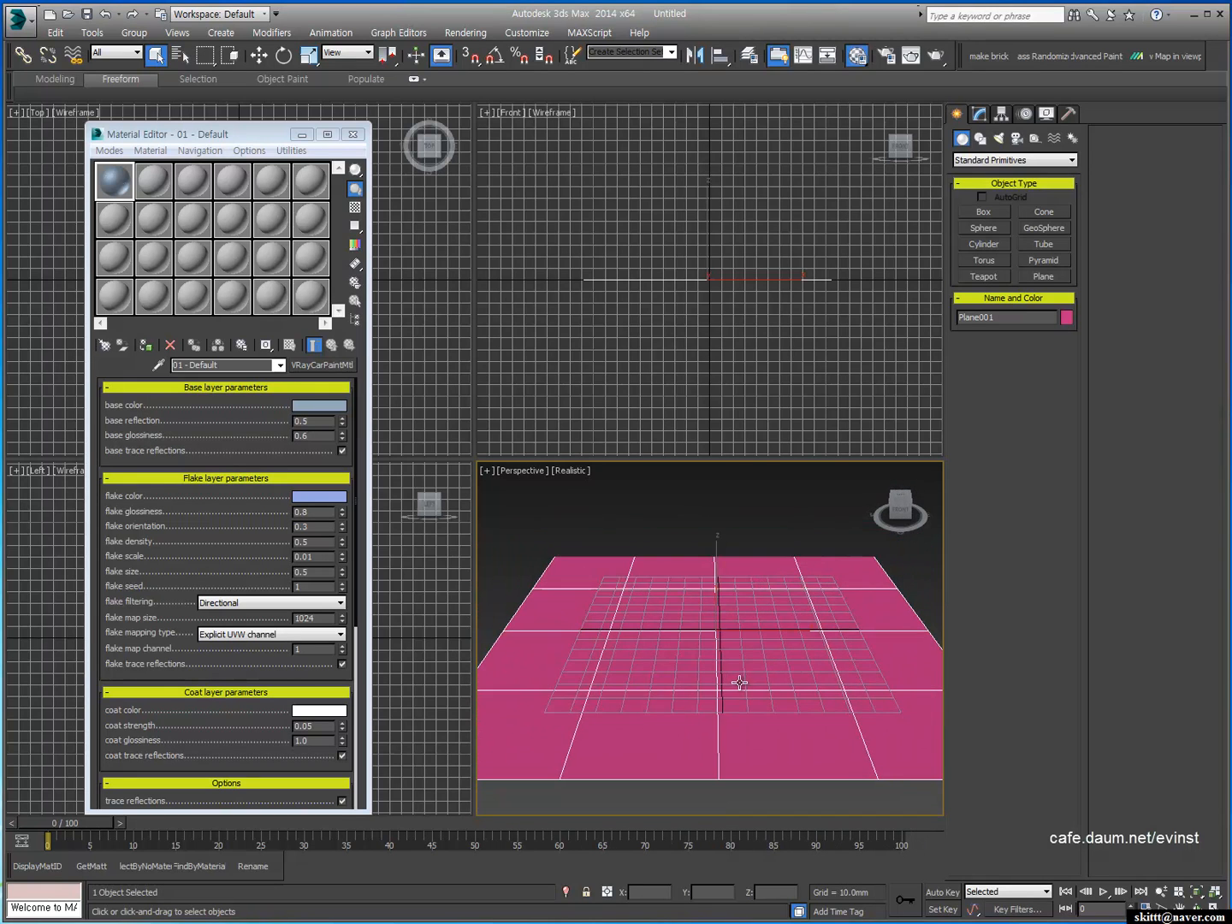
Step: Set the plane's length and width to 5000 mm each
click(978, 113)
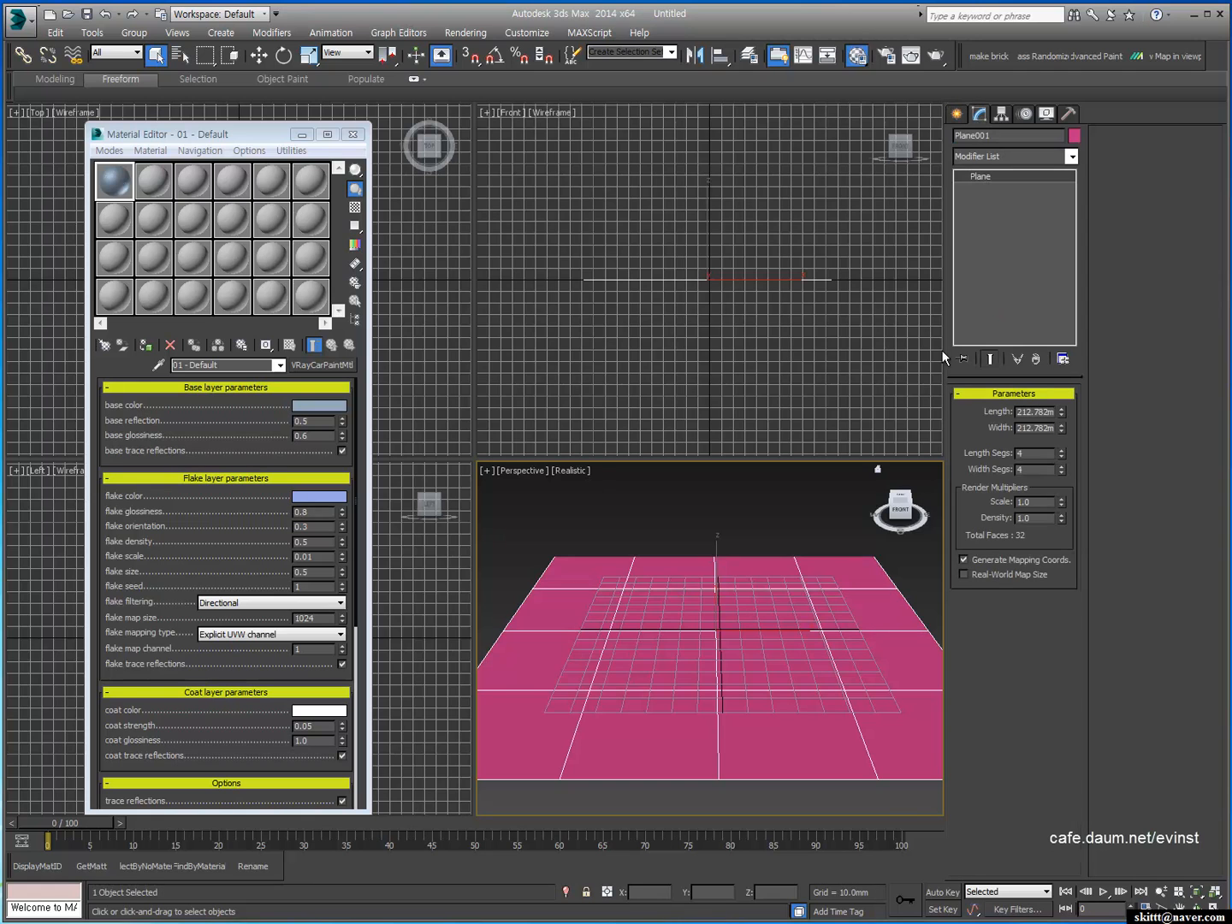
double_click(1035, 413)
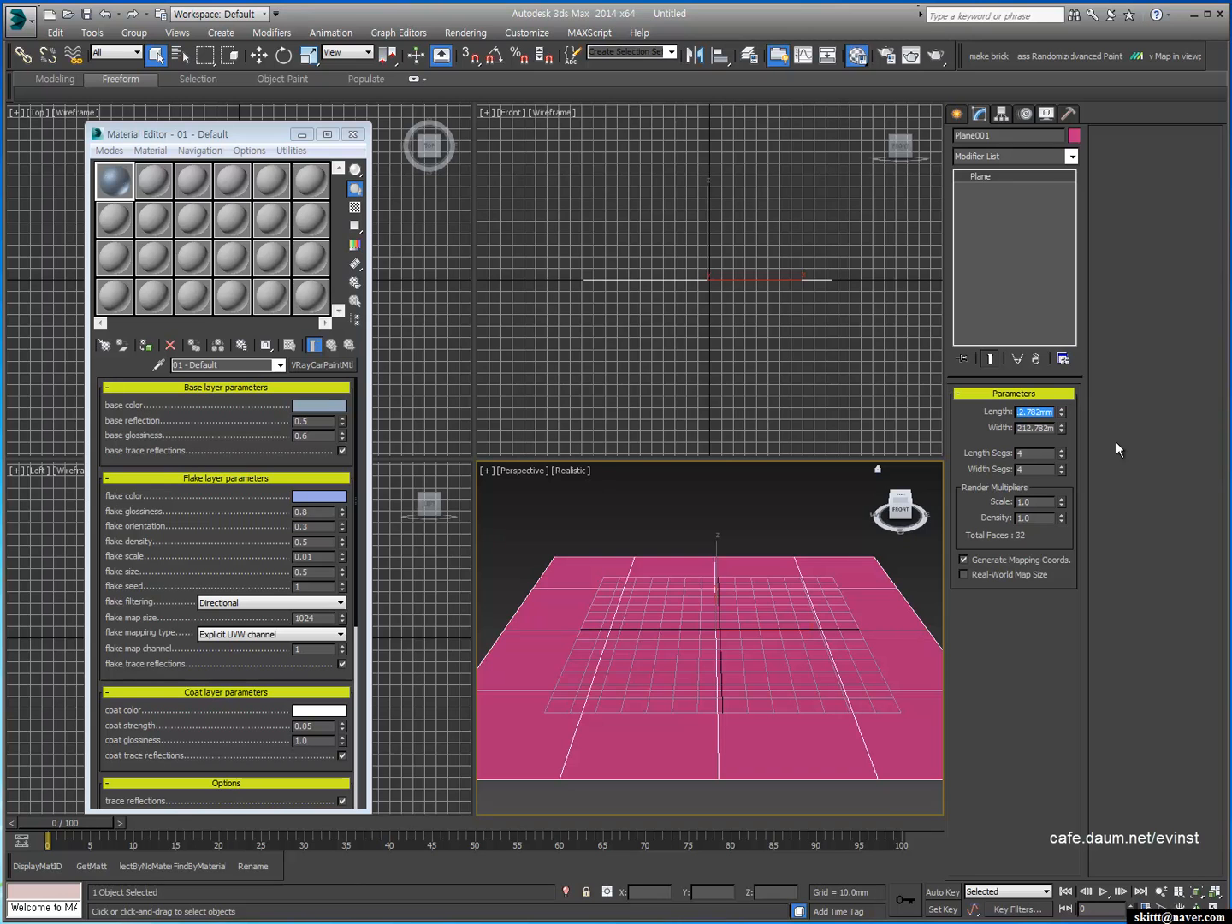
text(5000)
key(Tab)
text(5000)
key(Return)
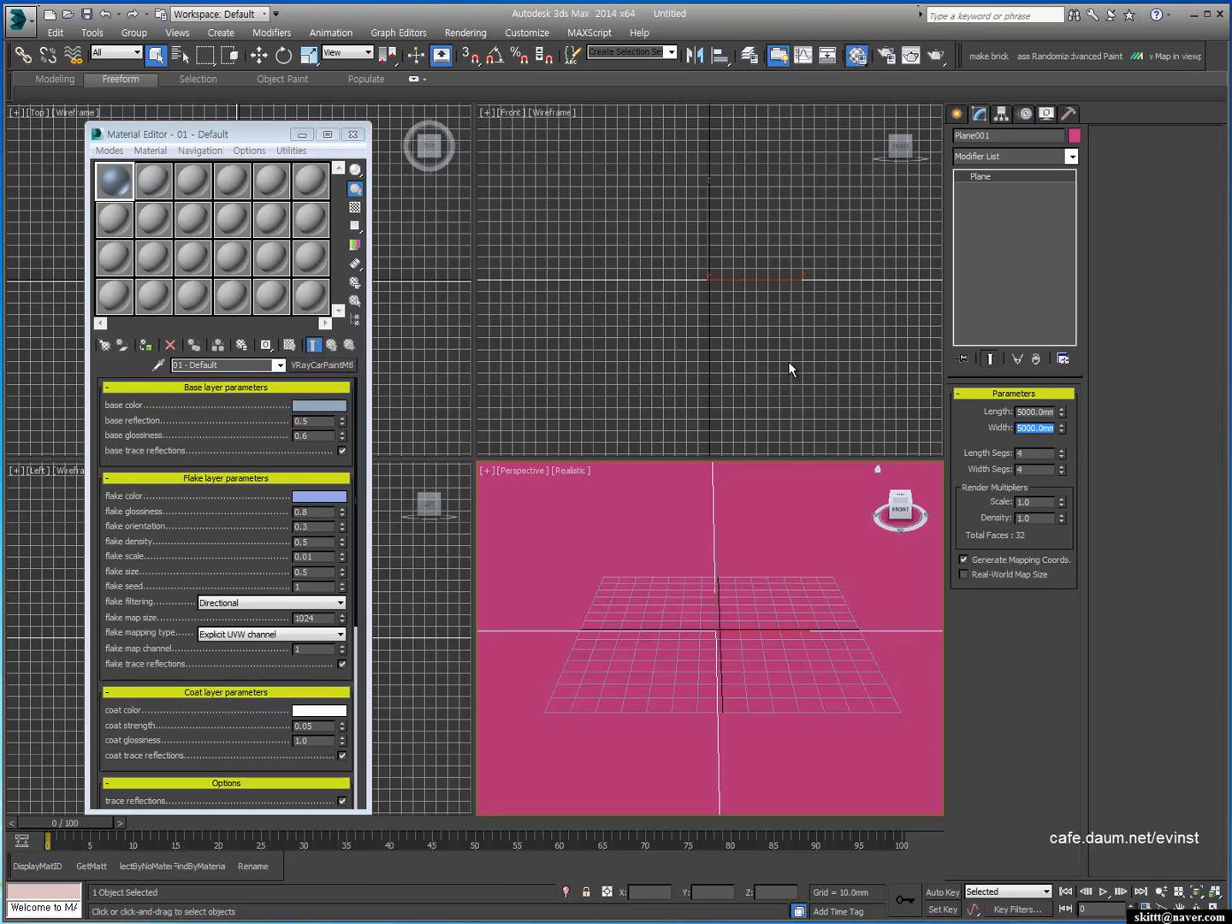
Step: Frame the whole plane from a slightly raised angle in the Perspective view and create a target camera from that view
click(825, 391)
scroll(704, 565, down, 2)
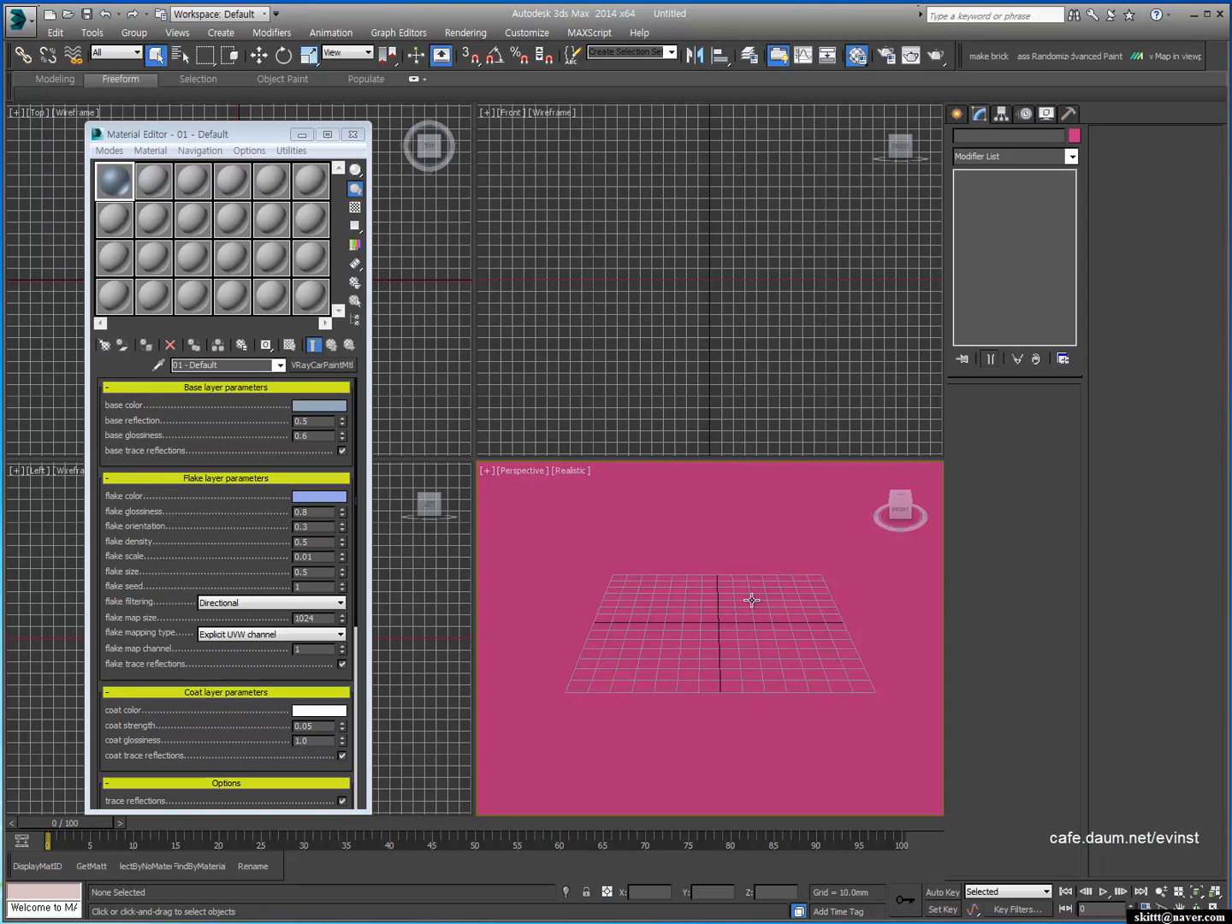
key(z)
scroll(768, 497, up, 3)
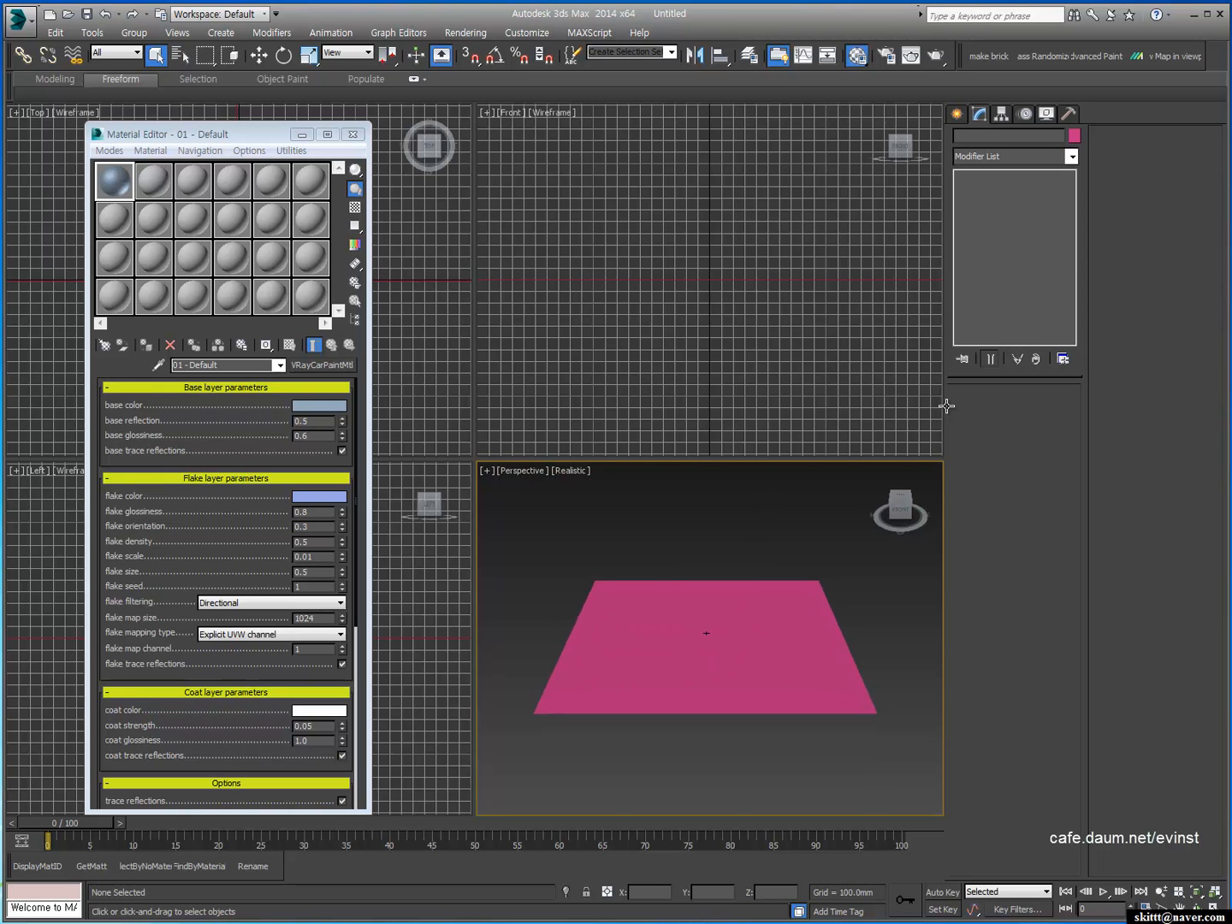
scroll(696, 637, up, 3)
scroll(732, 635, down, 2)
alt+middle_drag(732, 636, 787, 581)
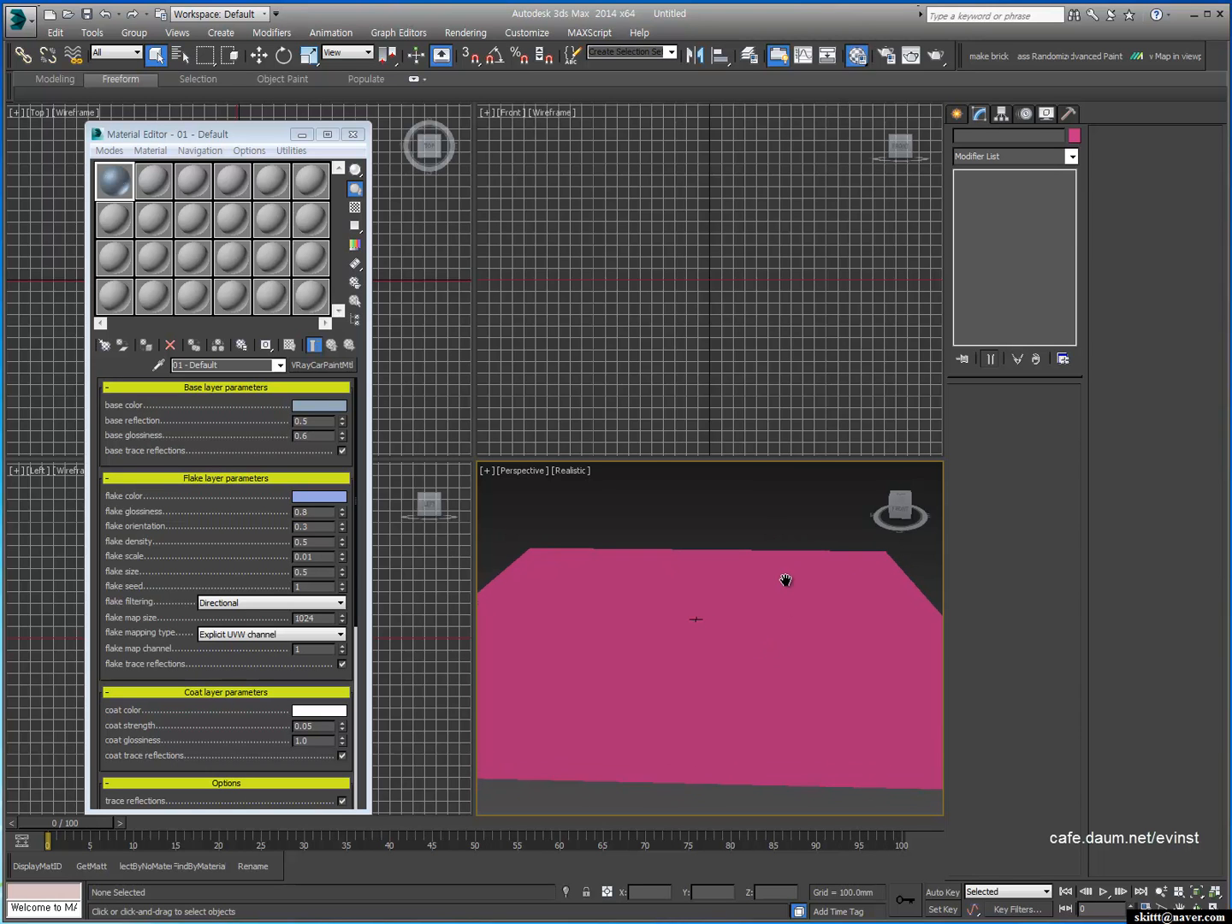
click(298, 135)
scroll(304, 633, down, 5)
scroll(337, 750, down, 10)
scroll(257, 685, up, 6)
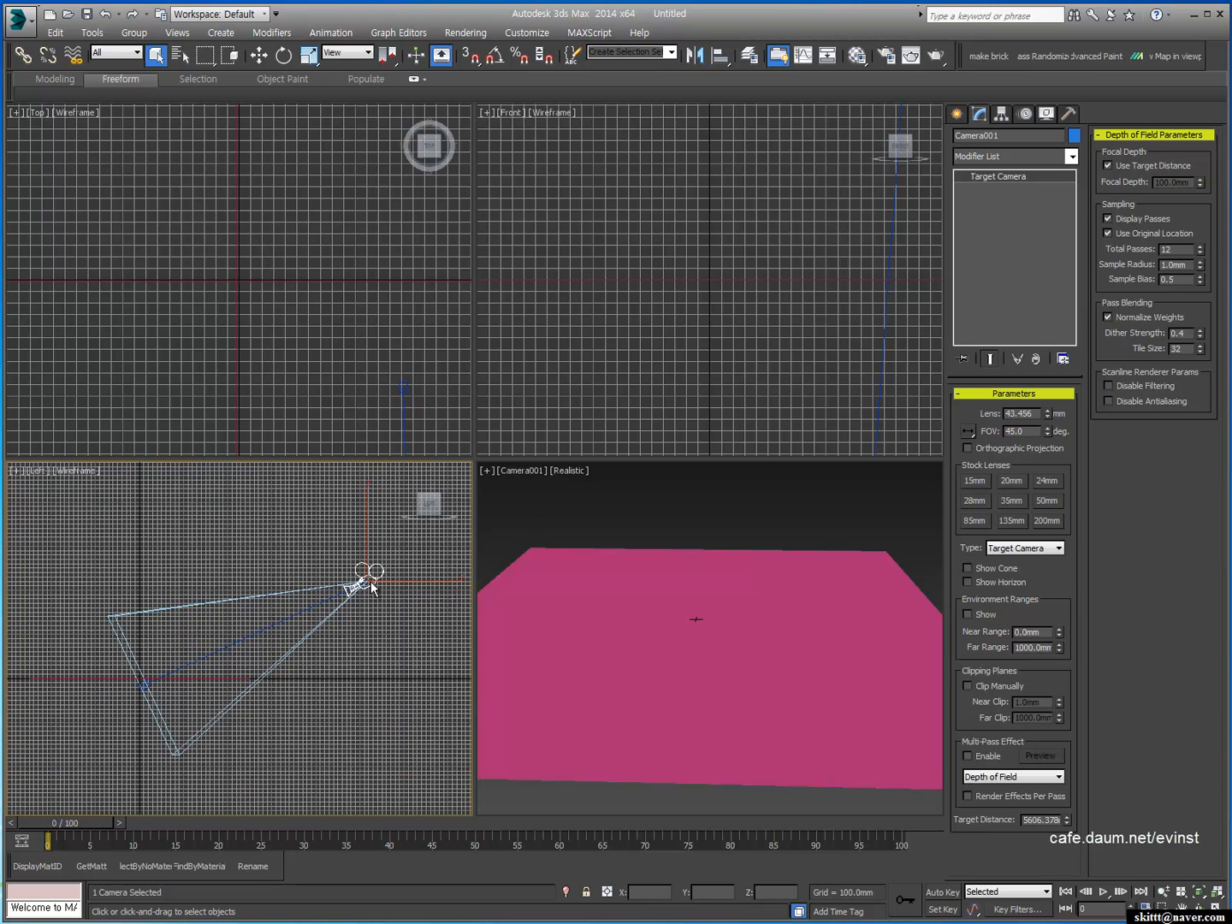
Step: Set the environment's exposure control to VRay Exposure Control
click(526, 32)
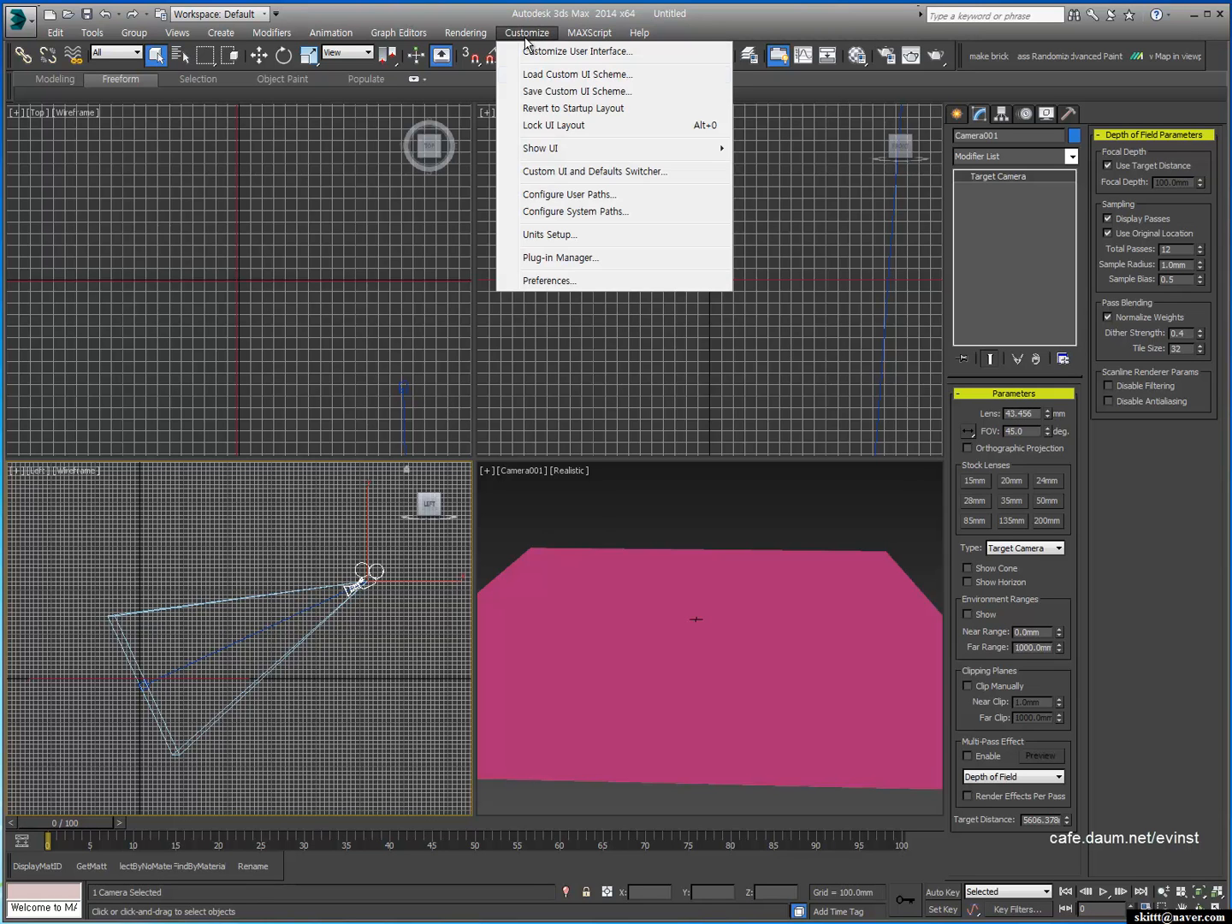
mouse_move(466, 33)
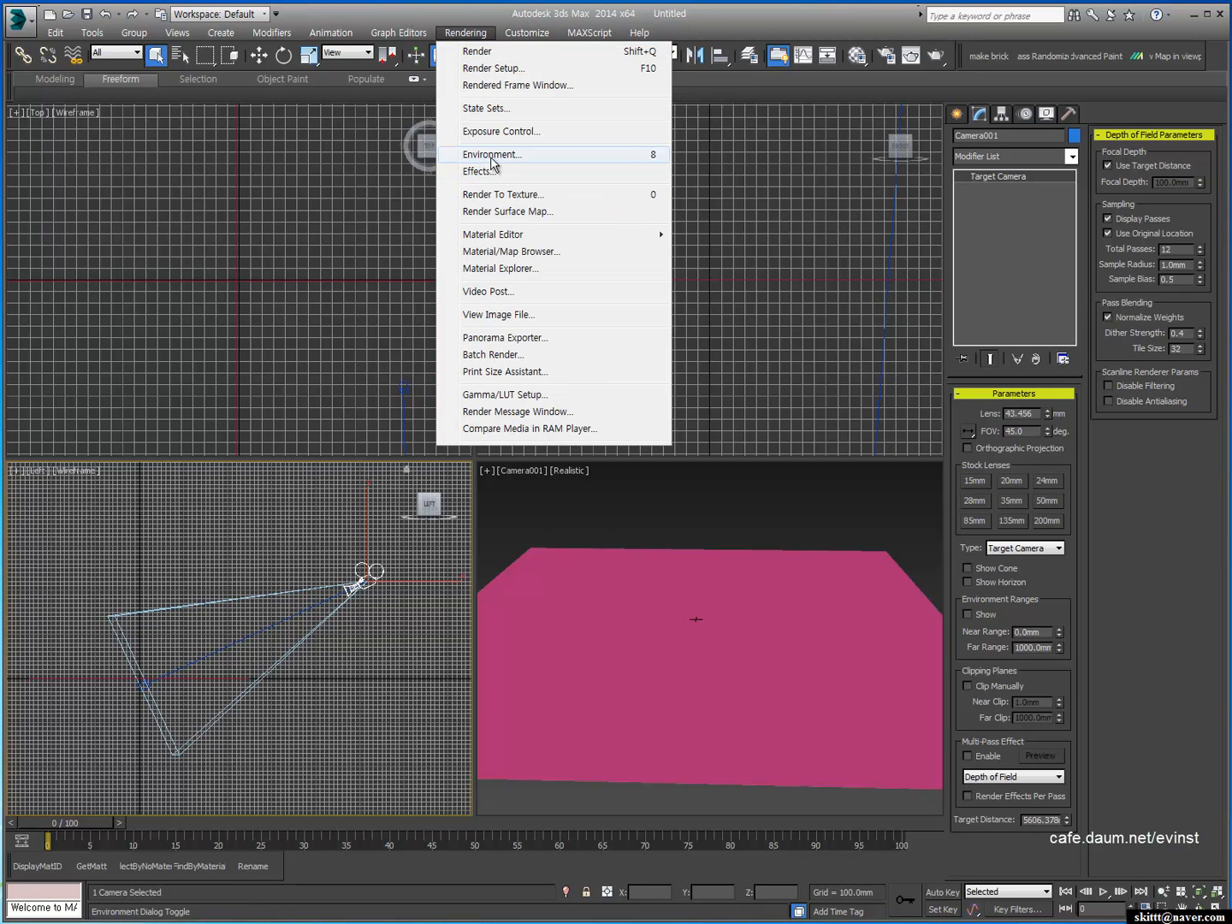
click(492, 155)
drag(242, 311, 250, 260)
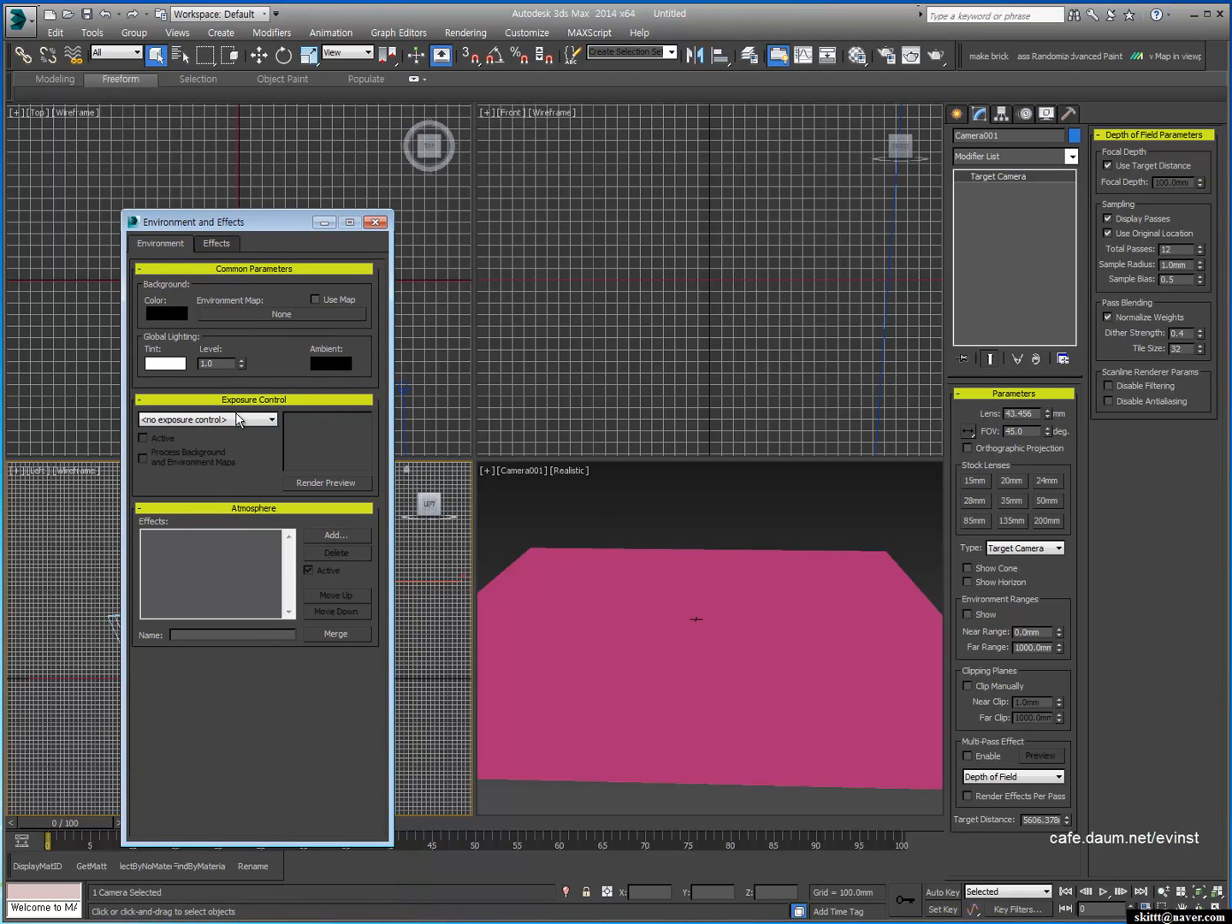
drag(275, 220, 210, 191)
click(161, 383)
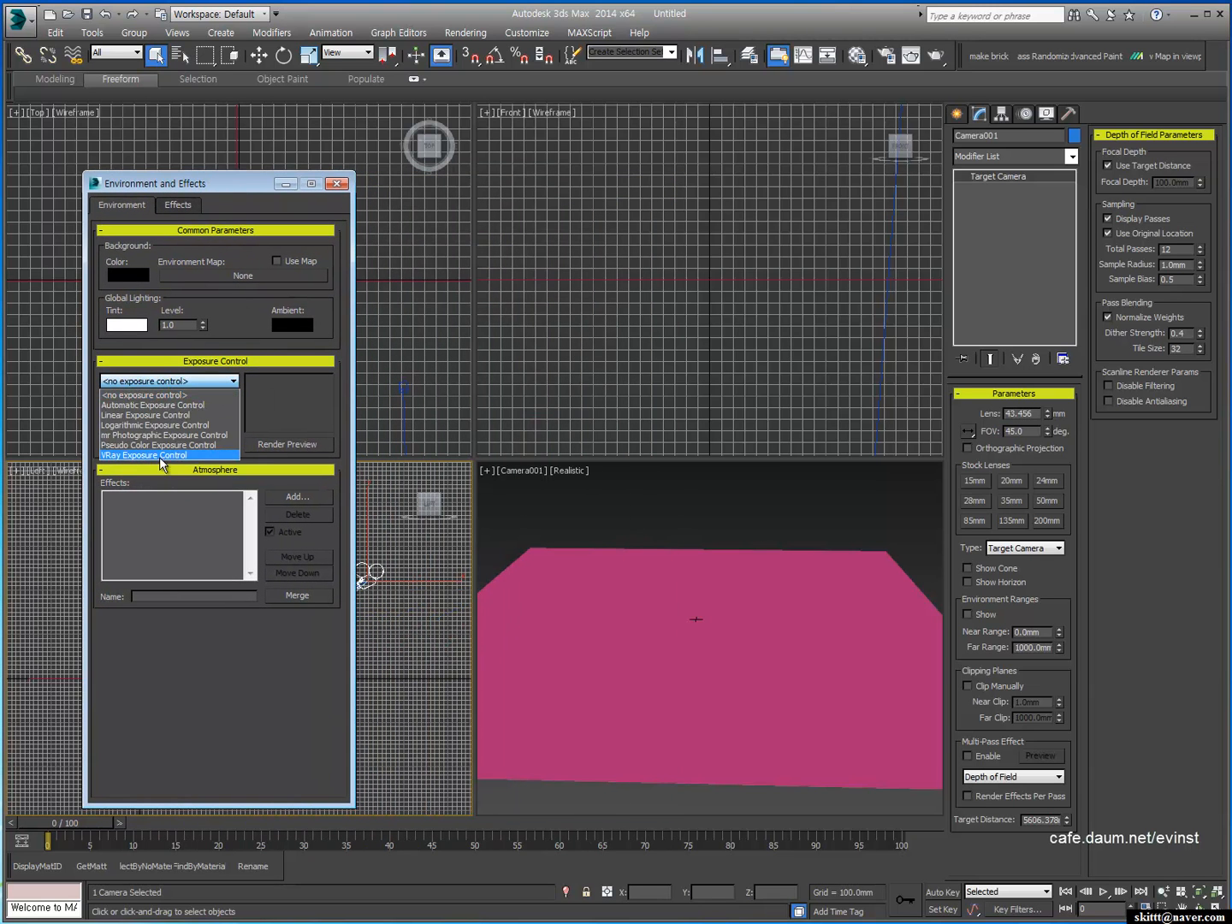
click(144, 455)
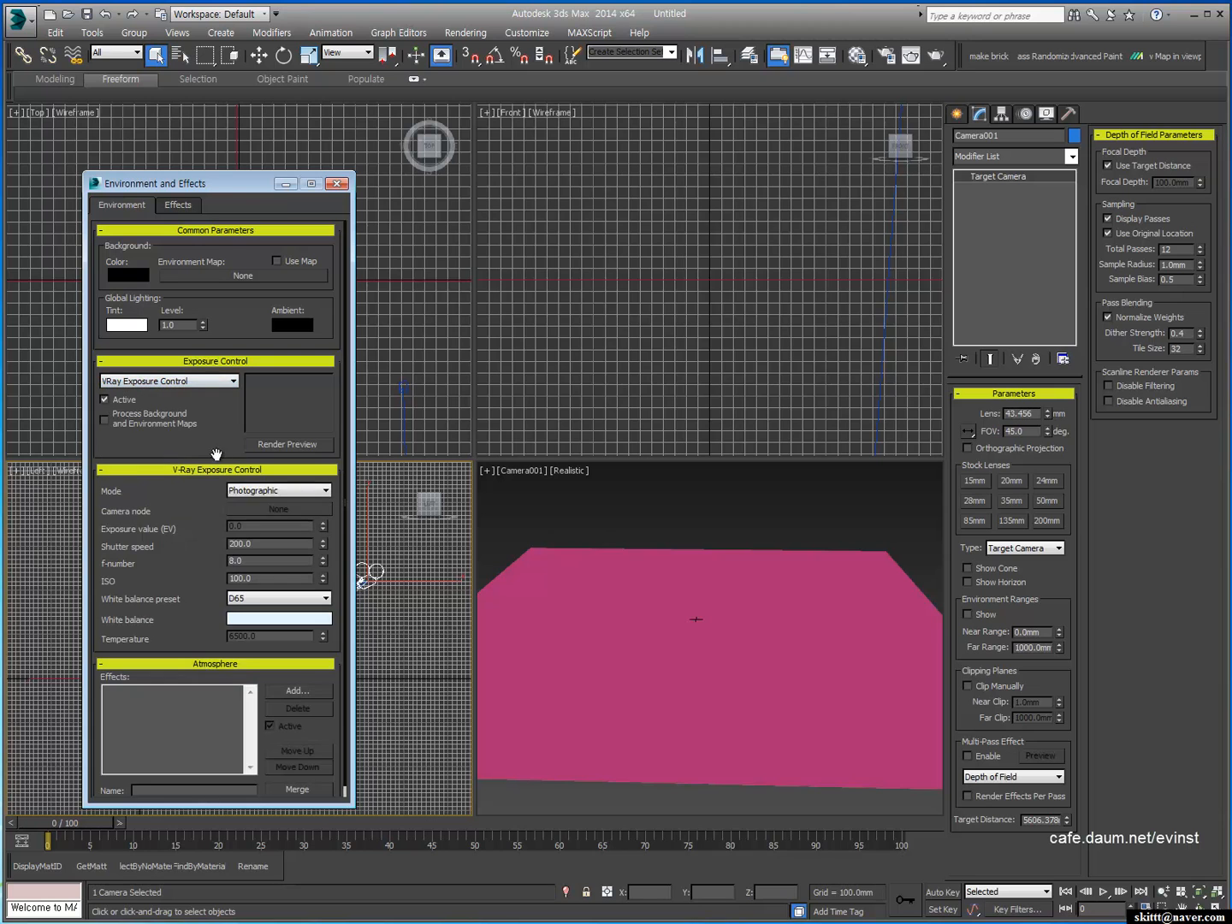
drag(248, 191, 239, 149)
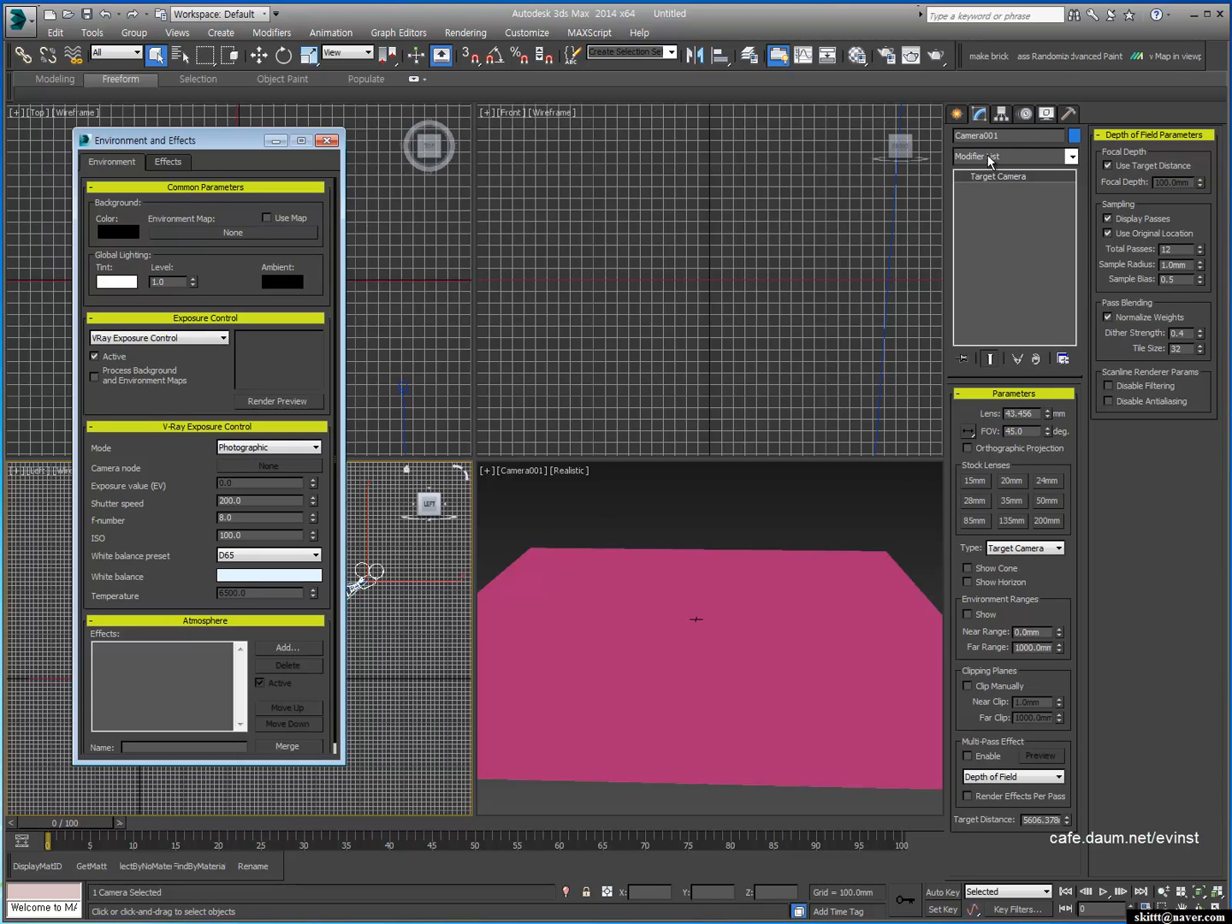
Step: Merge the car model file into the scene and place it near the plane's centre, at about X 139 mm, Y -70 mm
click(956, 114)
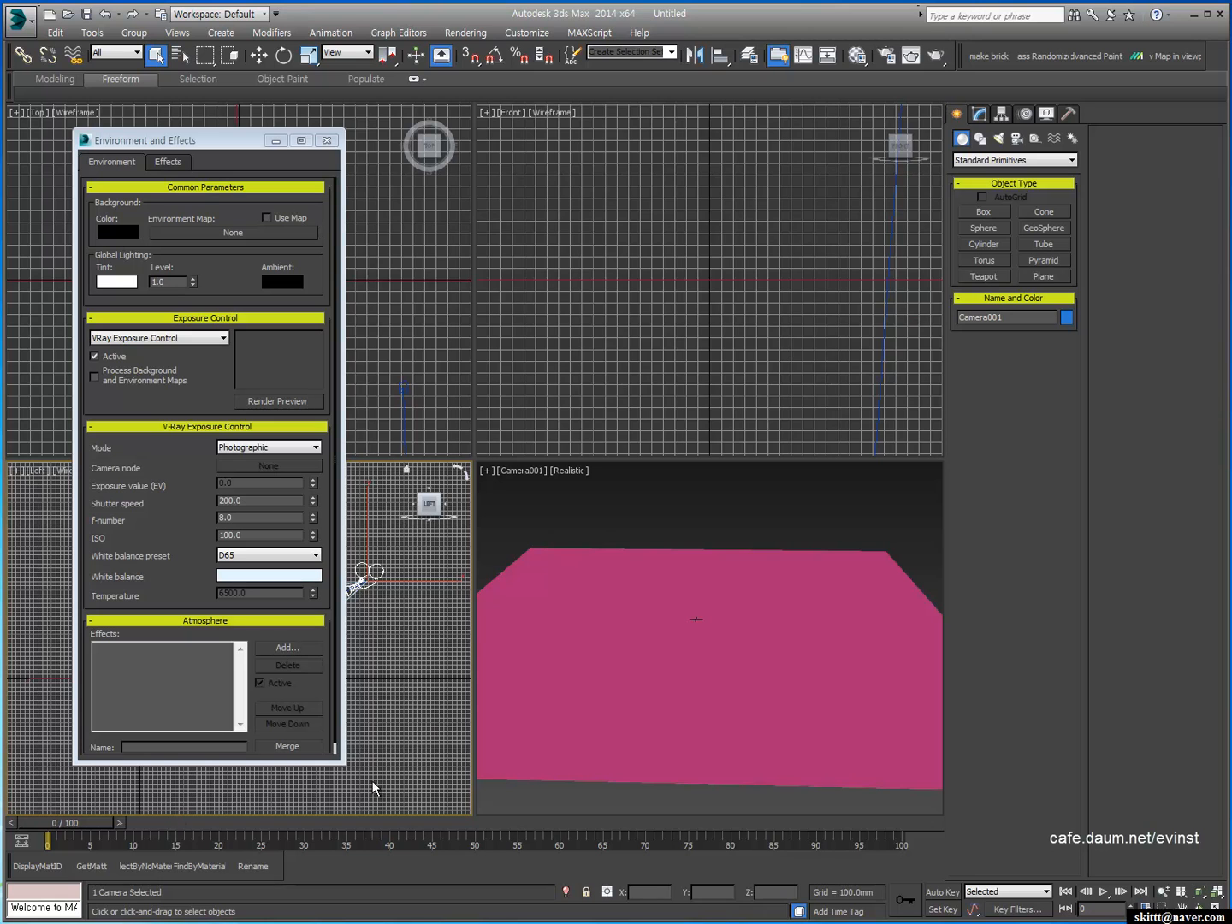
click(600, 519)
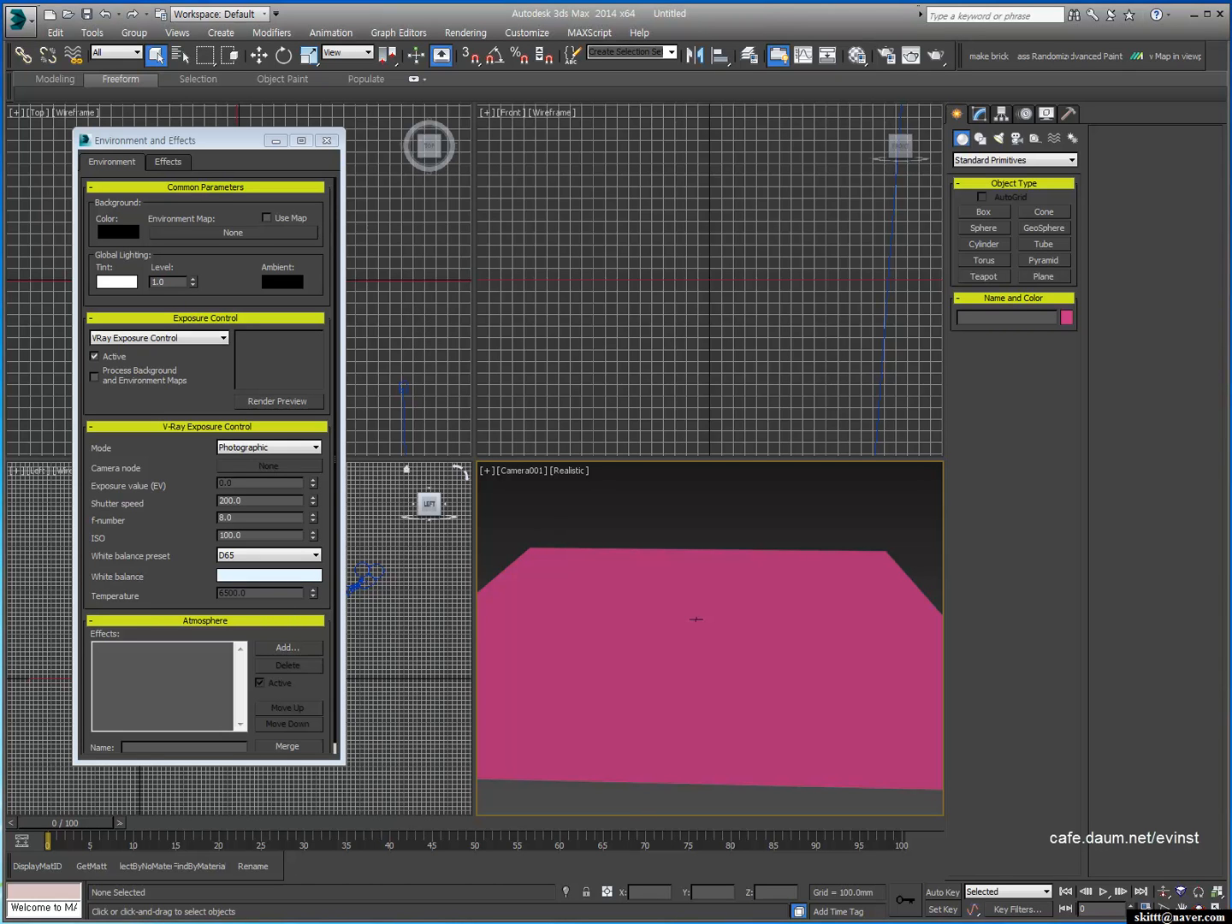
drag(421, 327, 423, 325)
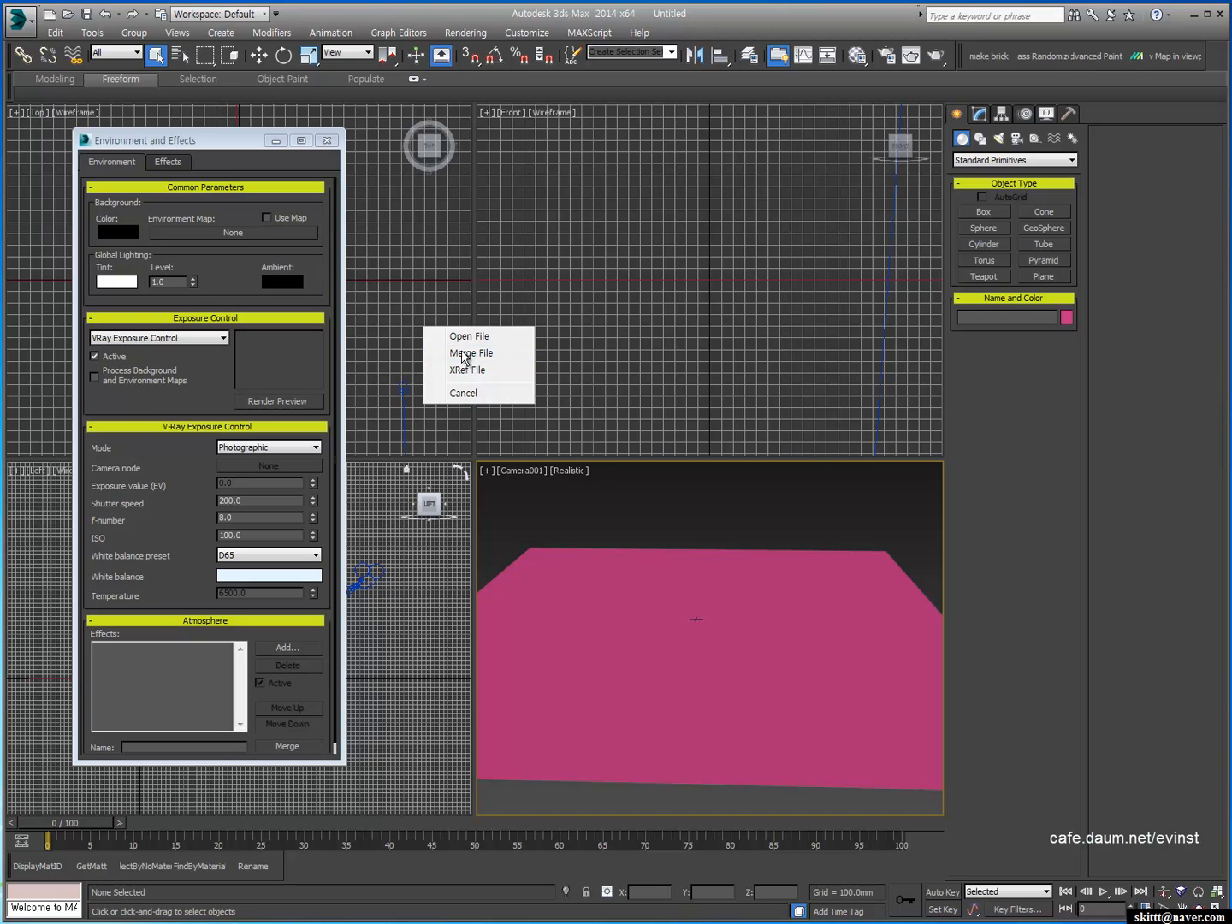
click(461, 354)
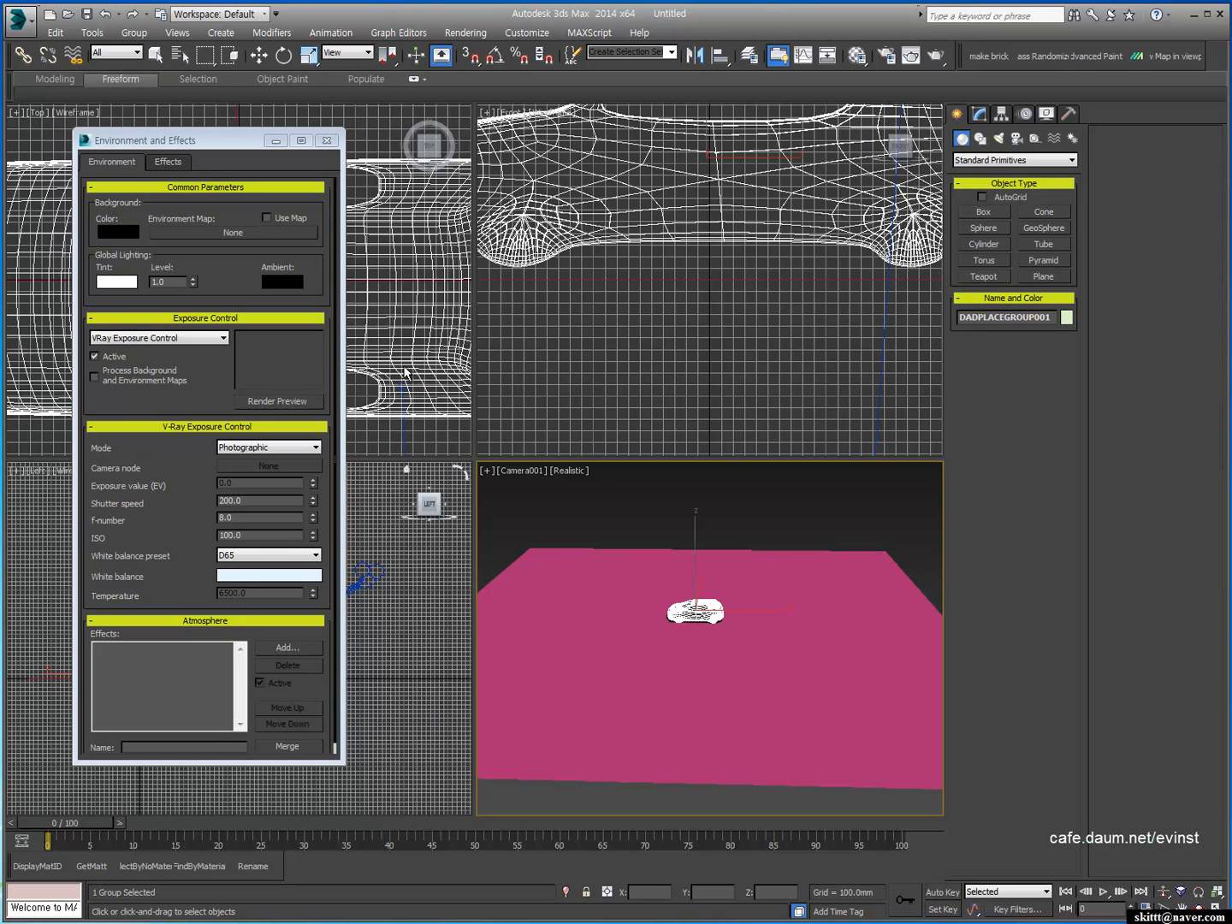
key(z)
key(w)
click(735, 638)
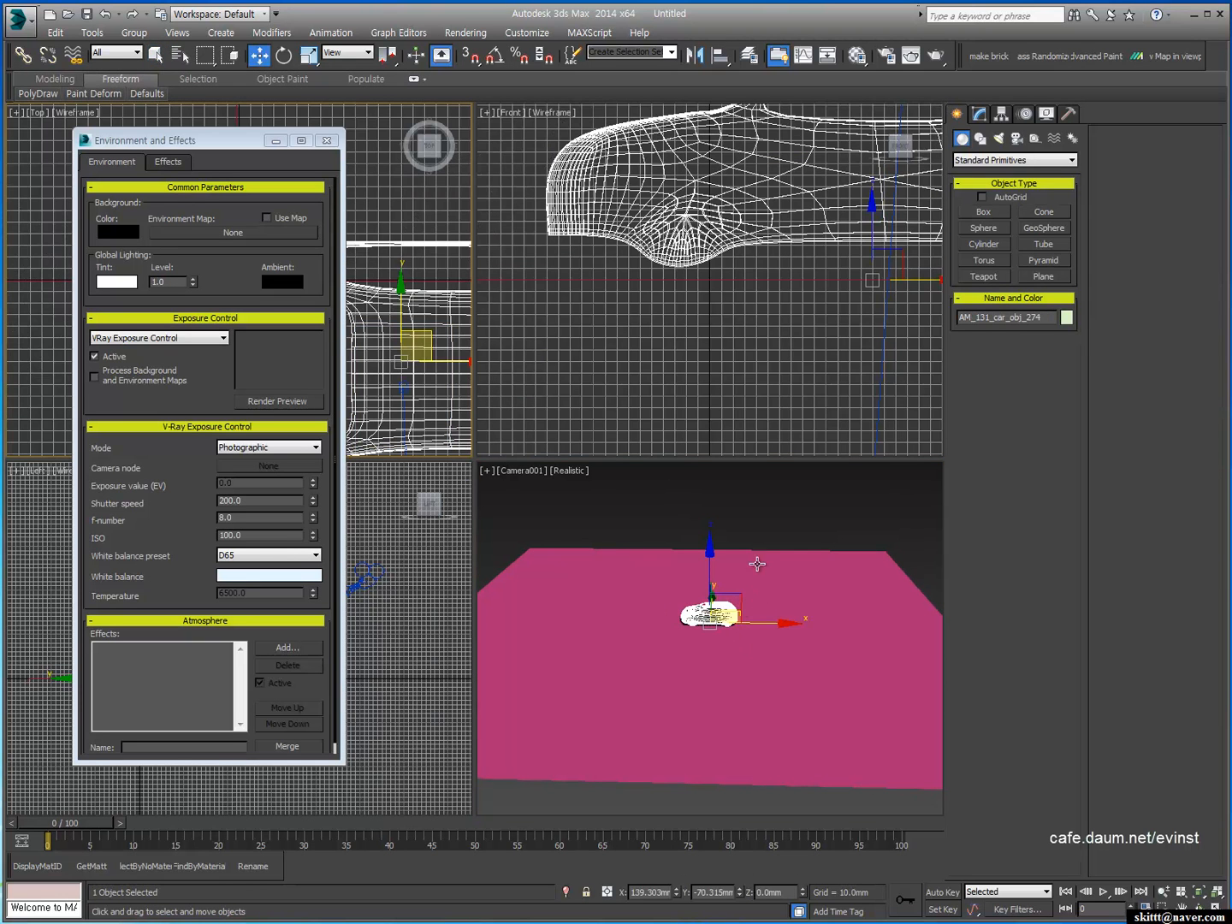
Step: Select all vertices of the car body and scale them up uniformly until the car spans about two thirds of the camera view's width
click(977, 116)
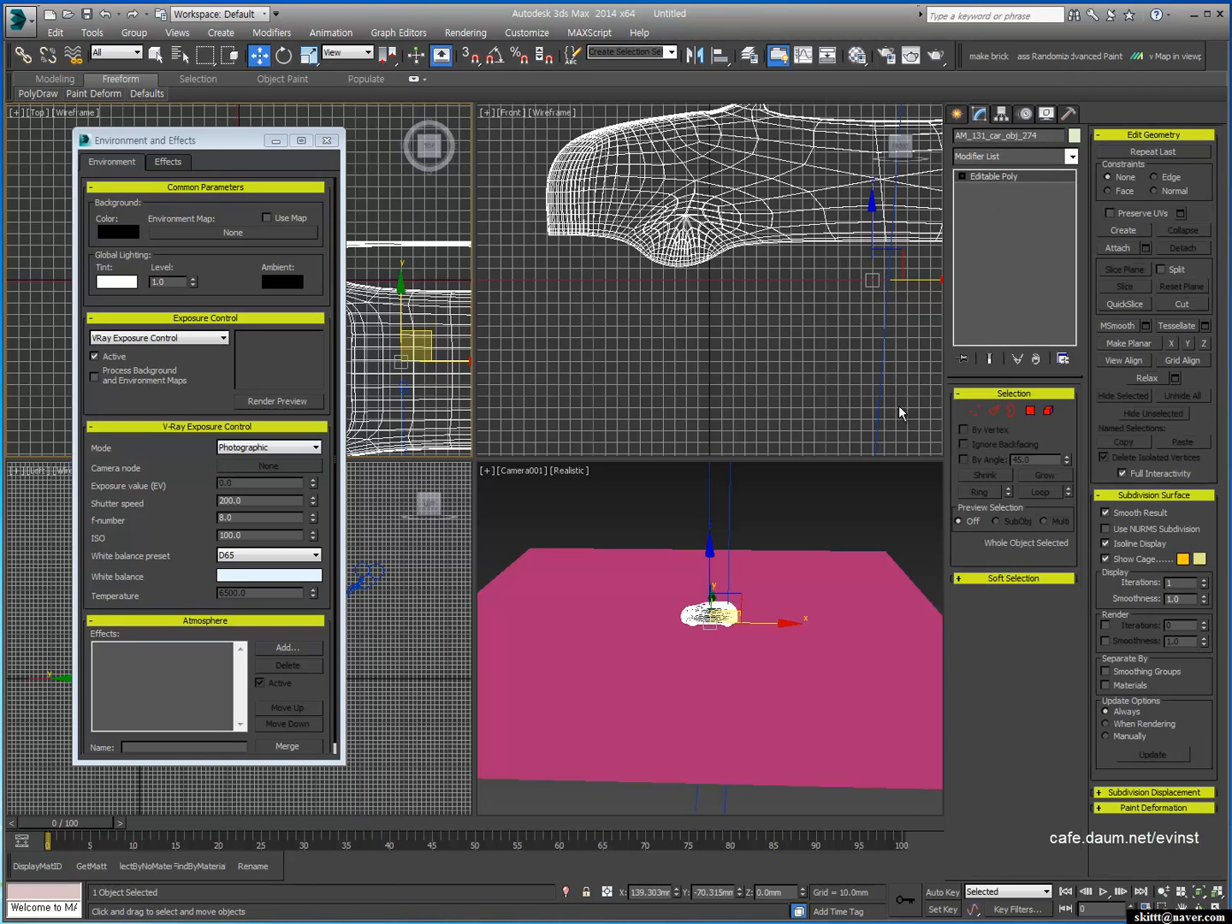
click(983, 409)
key(ctrl+a)
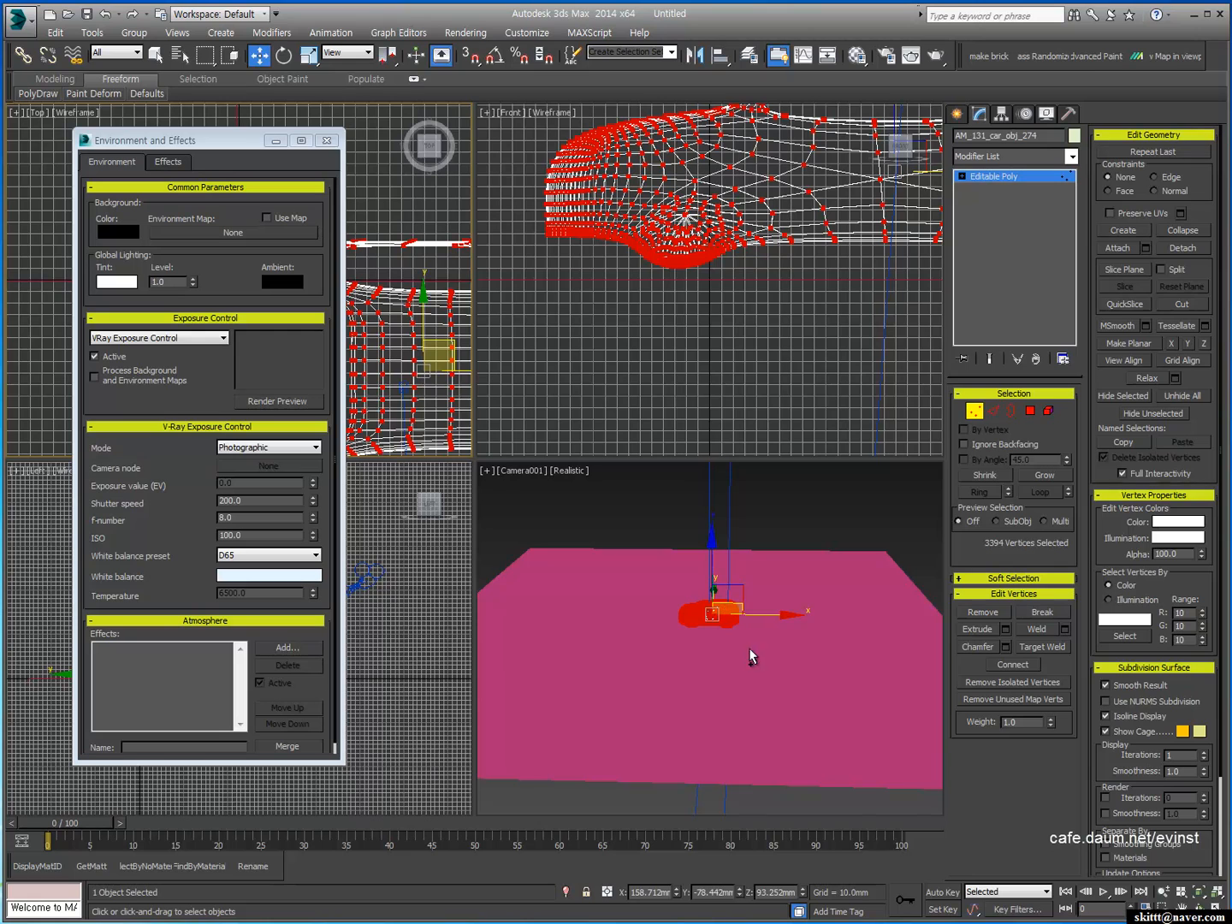
right_click(744, 642)
key(r)
drag(780, 593, 762, 283)
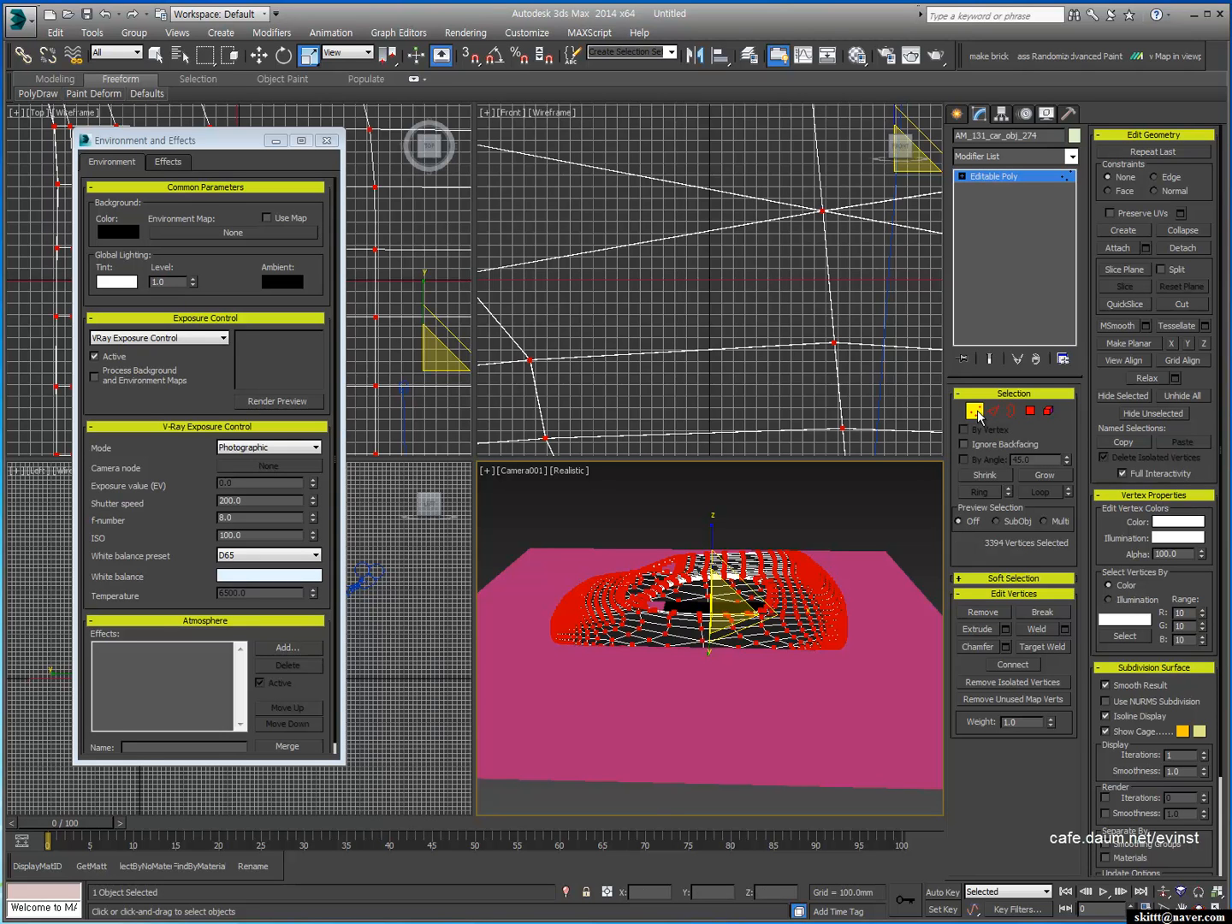
click(746, 499)
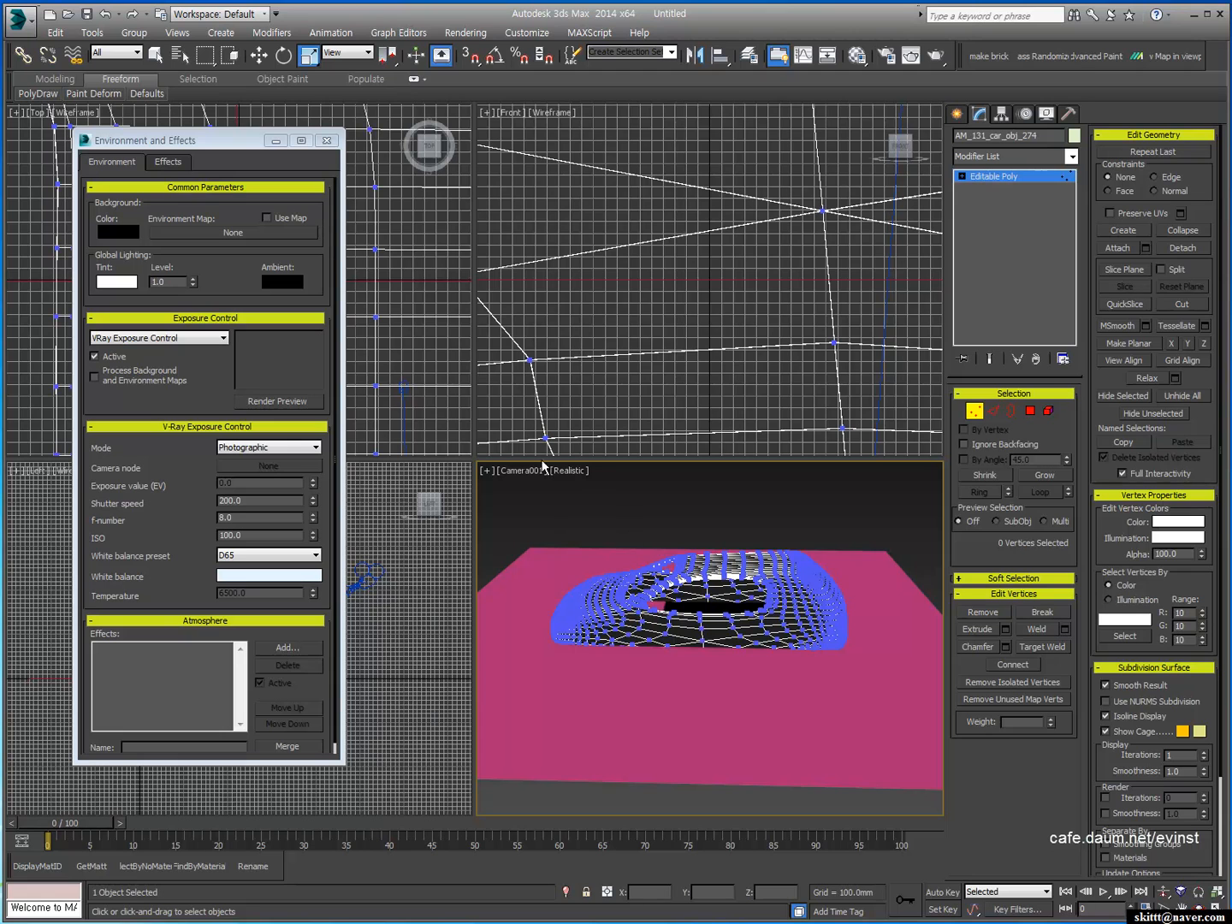
click(996, 414)
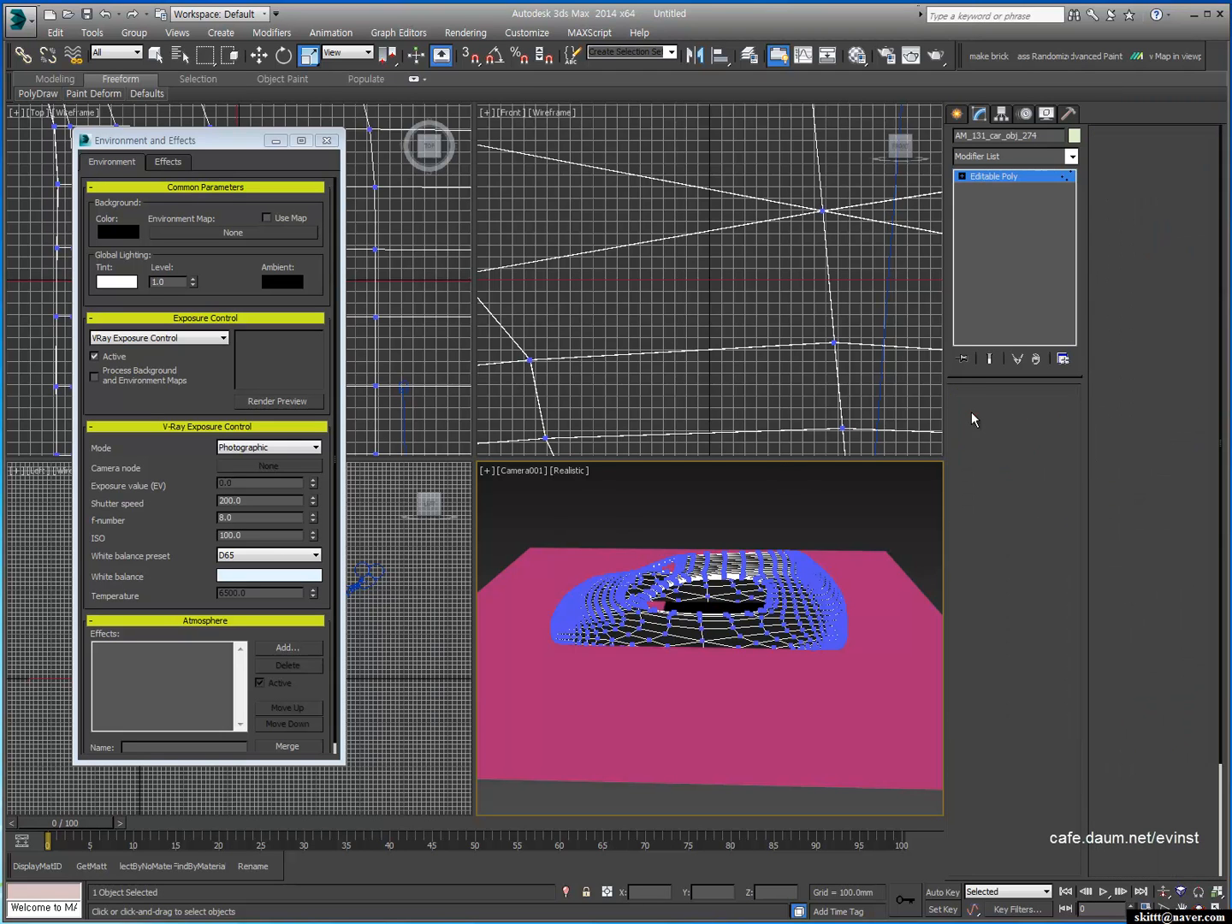
click(974, 411)
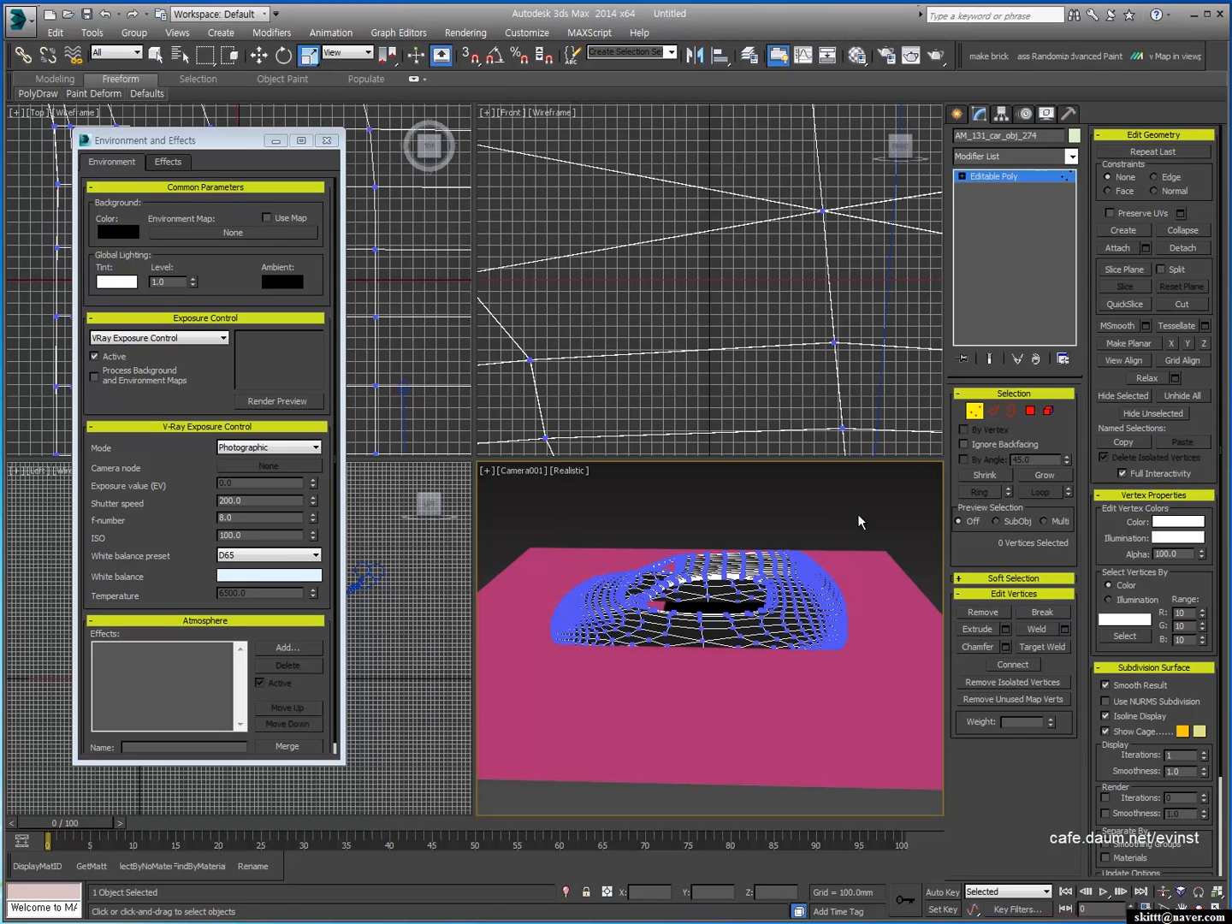
click(974, 411)
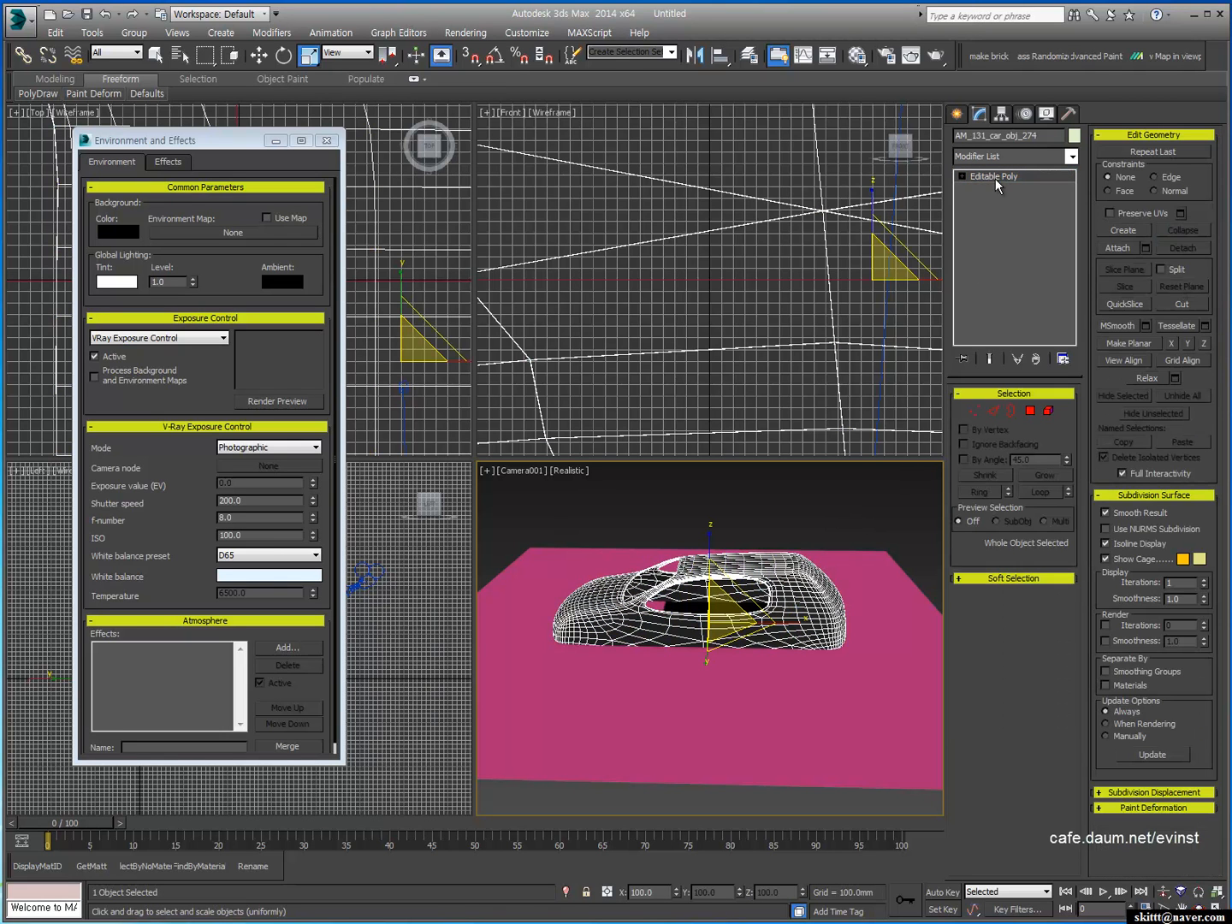
Step: Raise the car body to about Z 338 mm so it sits above the ground plane
click(743, 581)
key(w)
drag(712, 553, 705, 516)
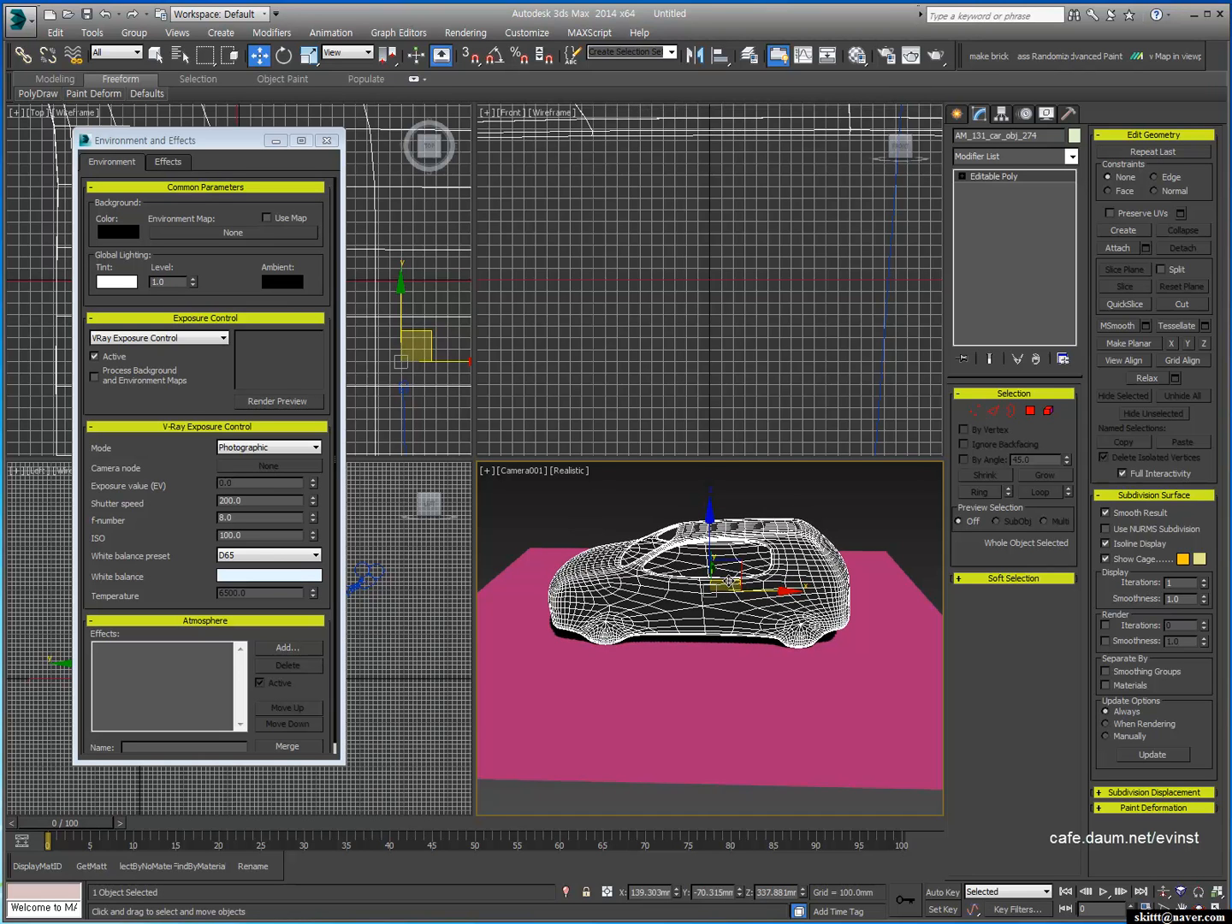
drag(743, 622, 705, 635)
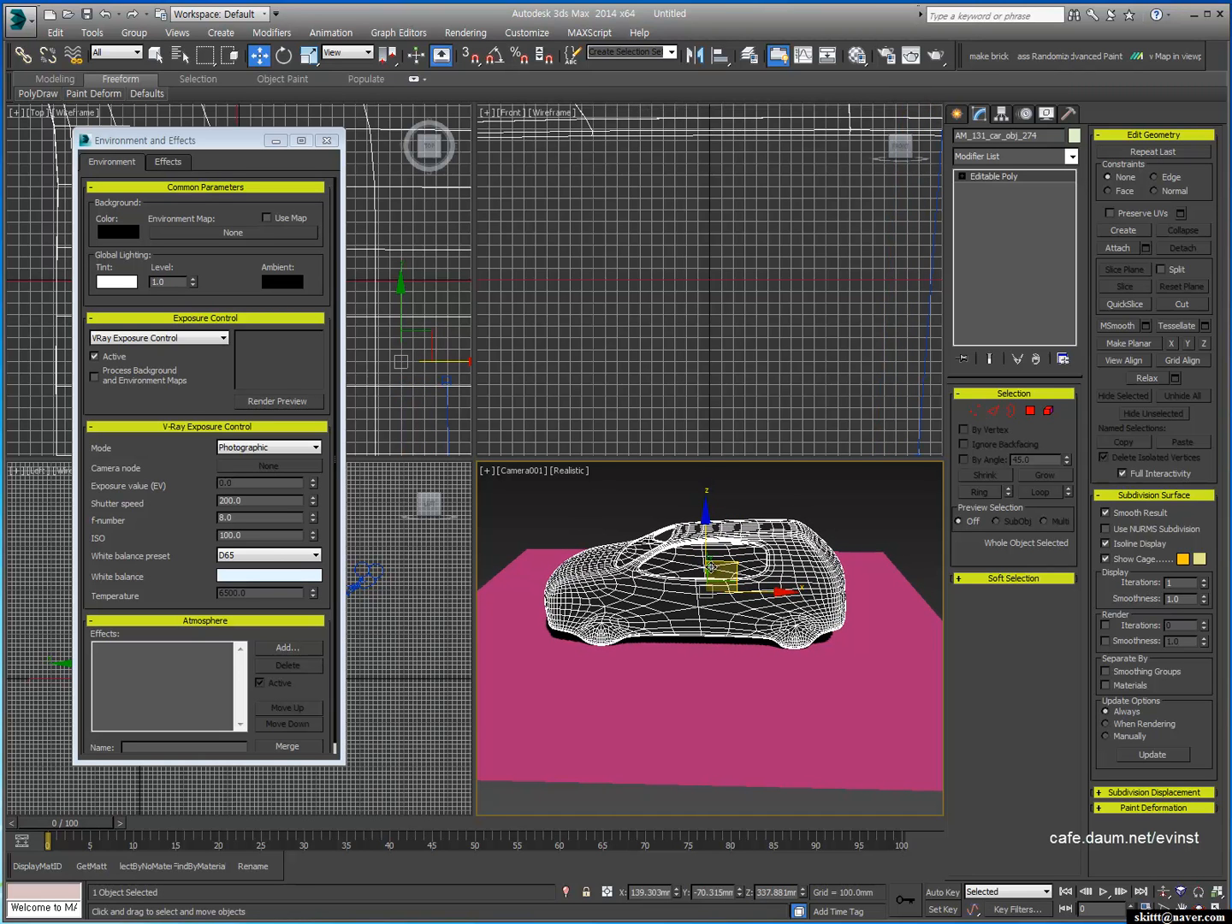
drag(712, 562, 705, 607)
right_click(706, 607)
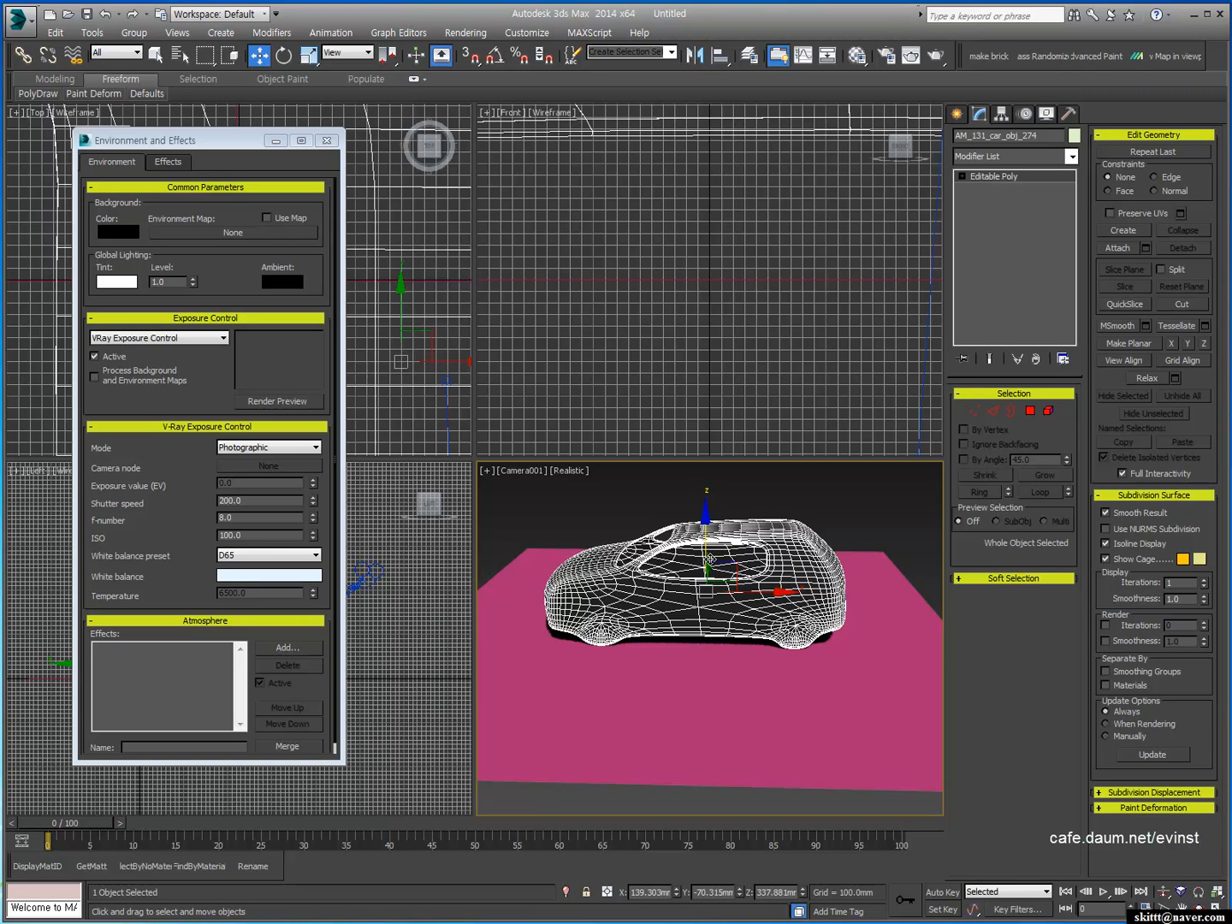
Step: Select the ground plane, assign it the second sample slot's material, and change that material's type to VRayMtl
drag(711, 560, 775, 550)
right_click(773, 550)
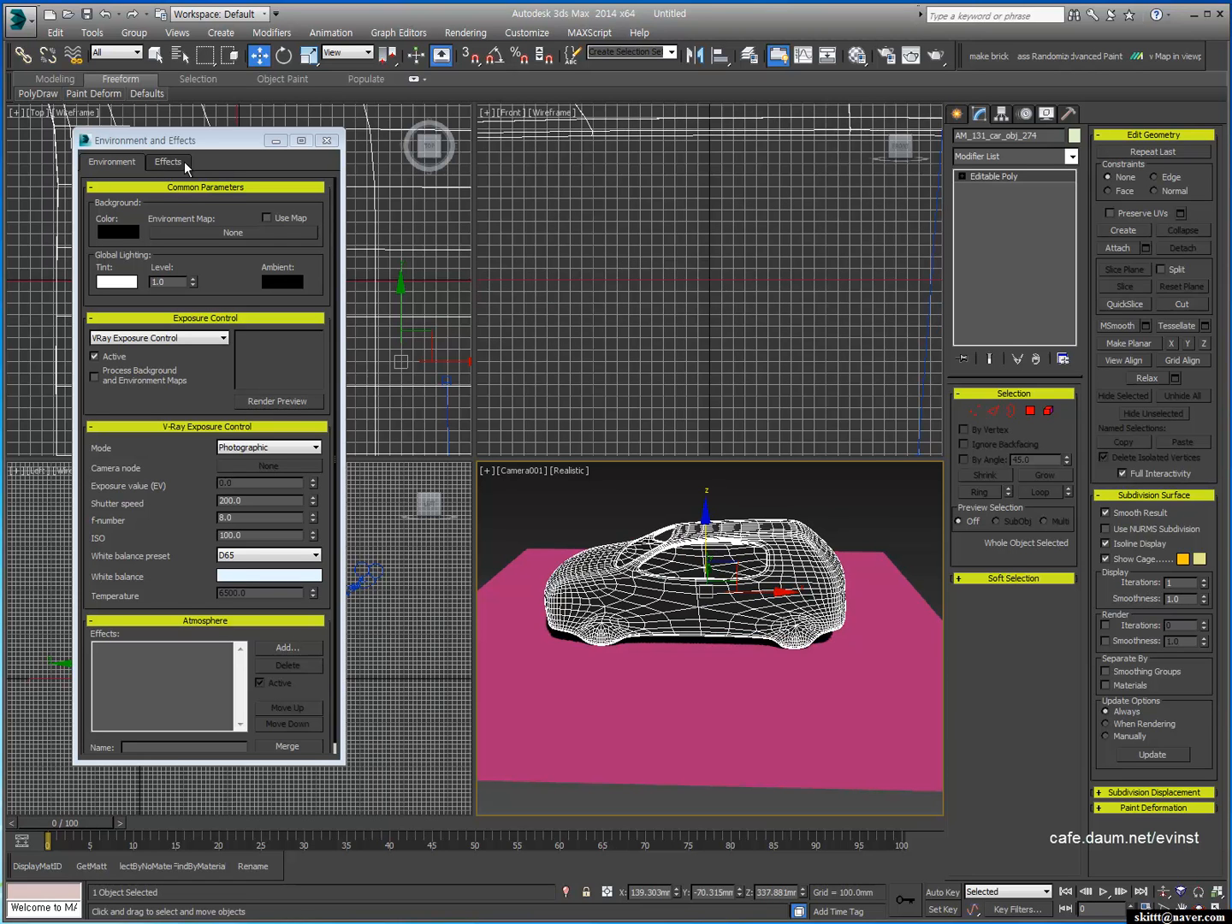
drag(204, 149, 226, 158)
click(827, 55)
click(581, 683)
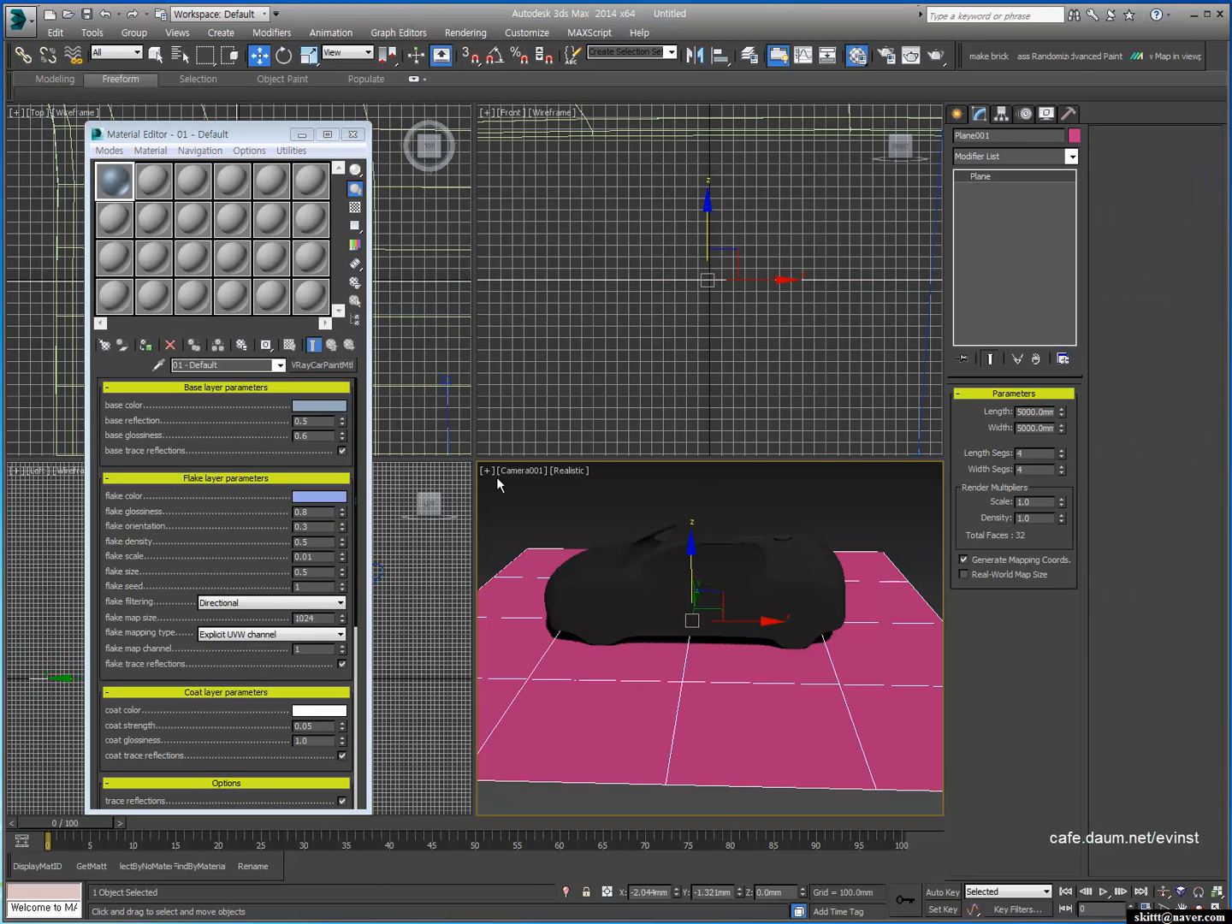
click(154, 182)
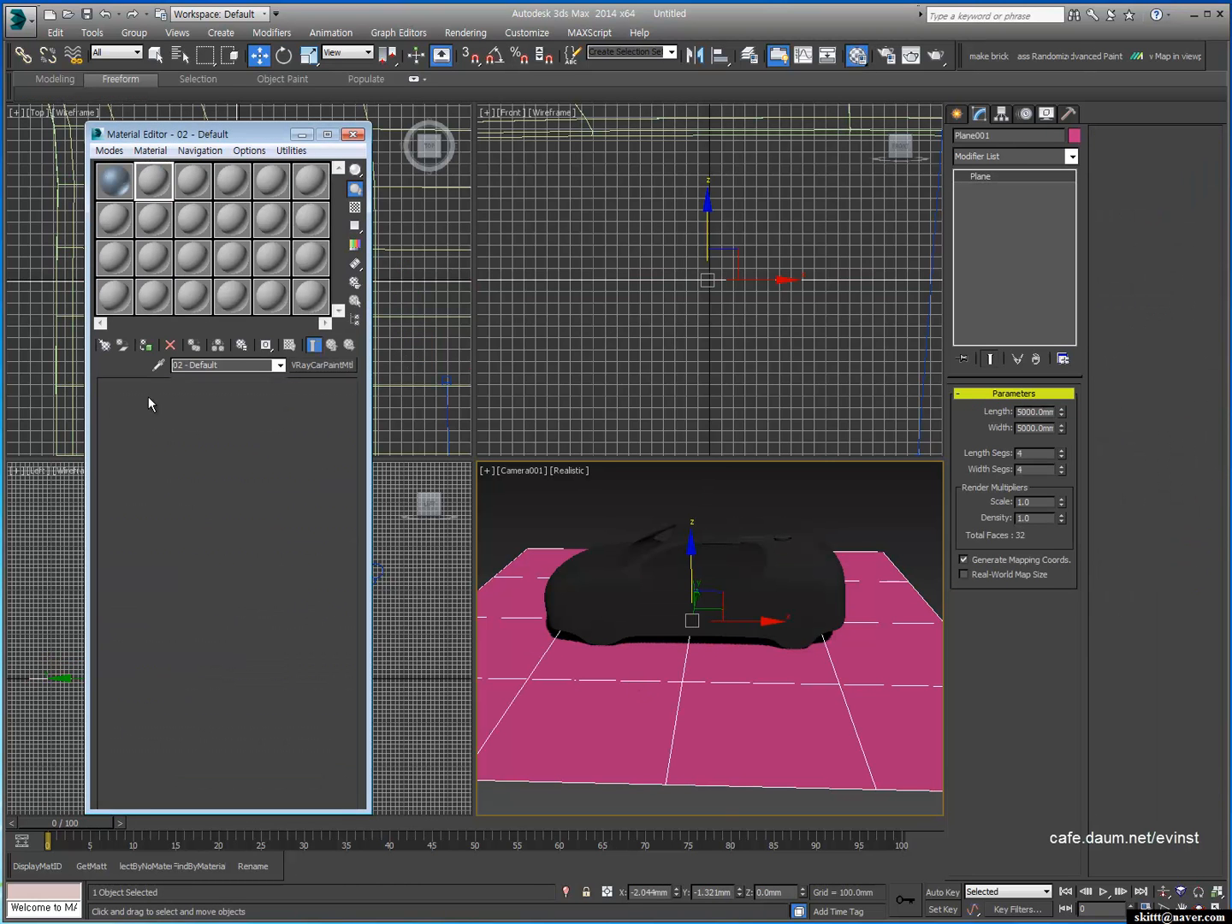
click(144, 346)
click(313, 365)
click(354, 362)
double_click(353, 362)
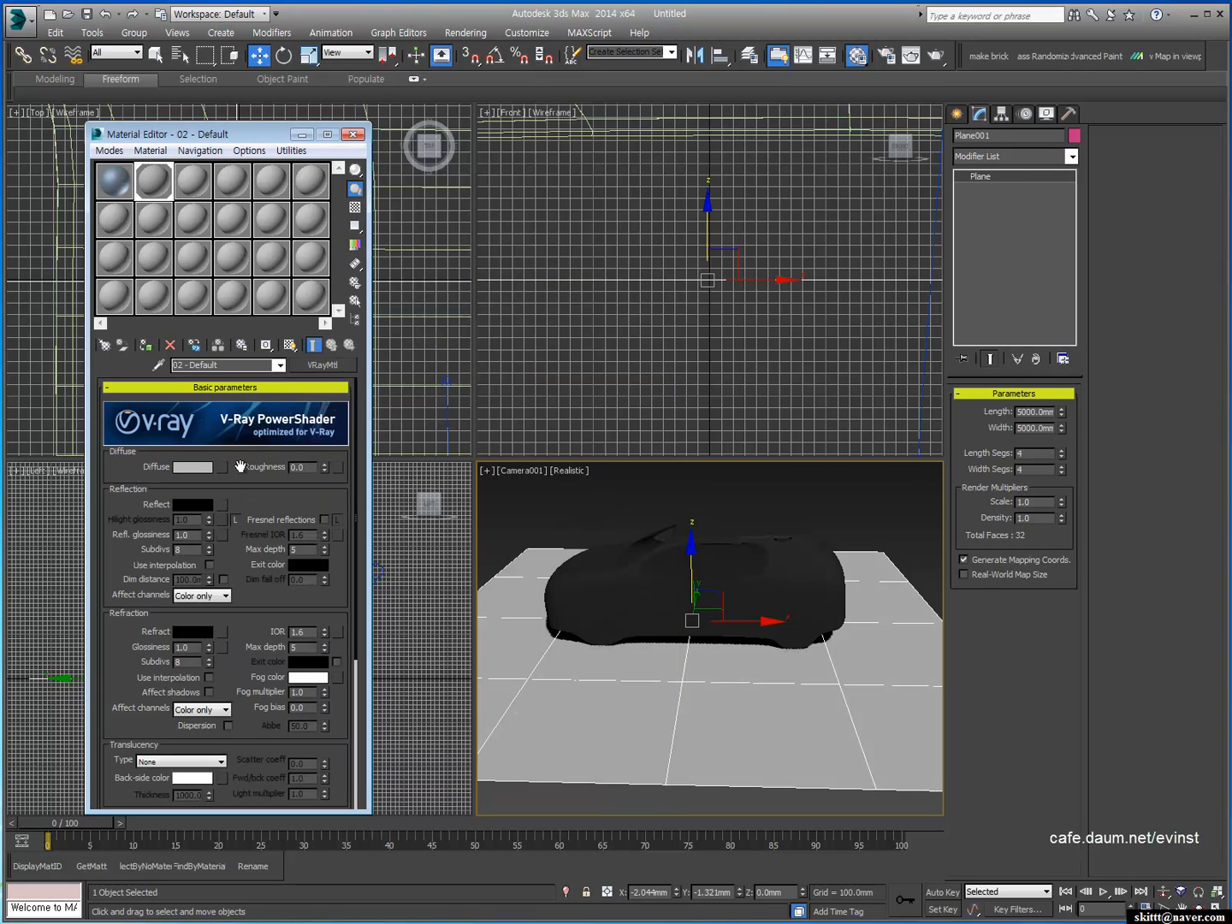
Step: Select the car body, assign it the VRayCarPaintMtl material from the first sample slot, and clear the selection
click(608, 604)
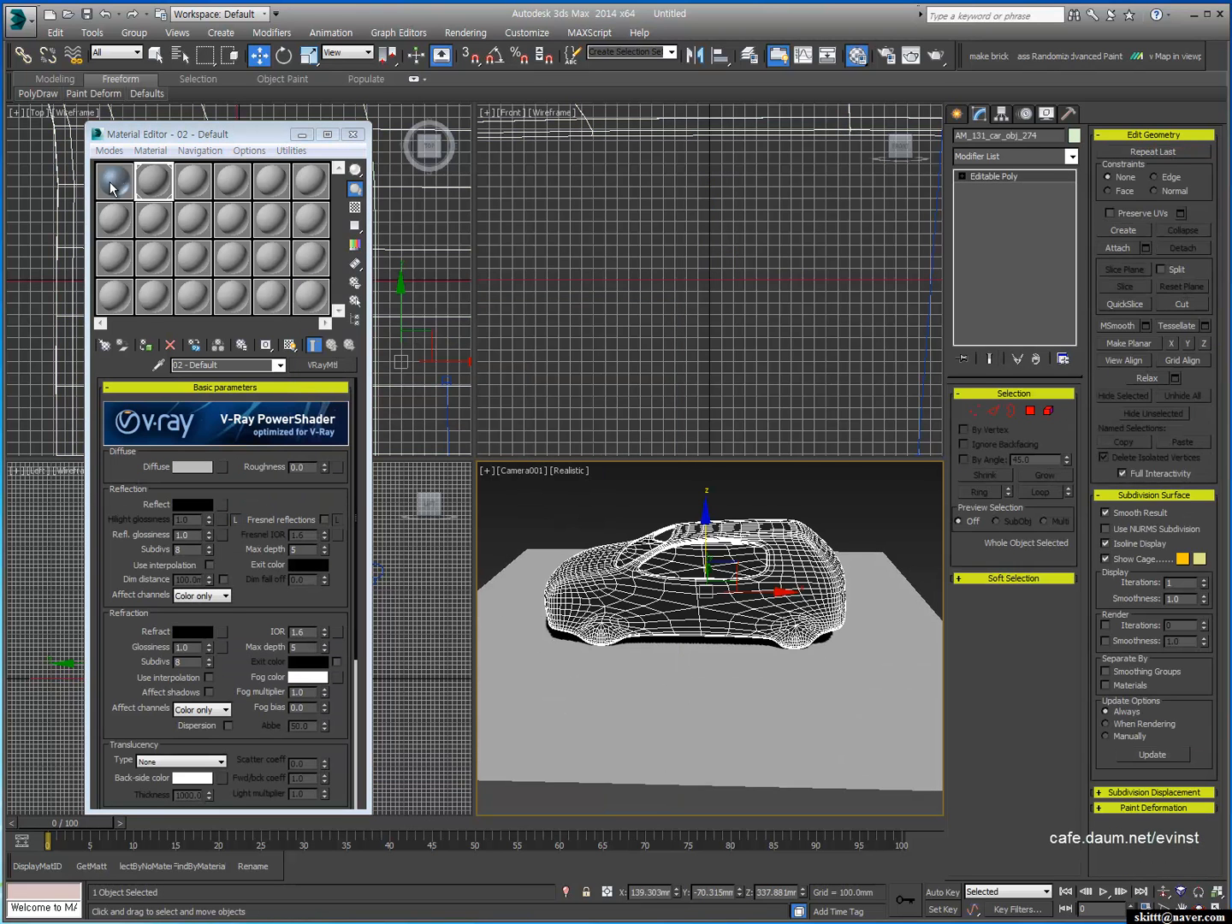
click(114, 182)
click(144, 347)
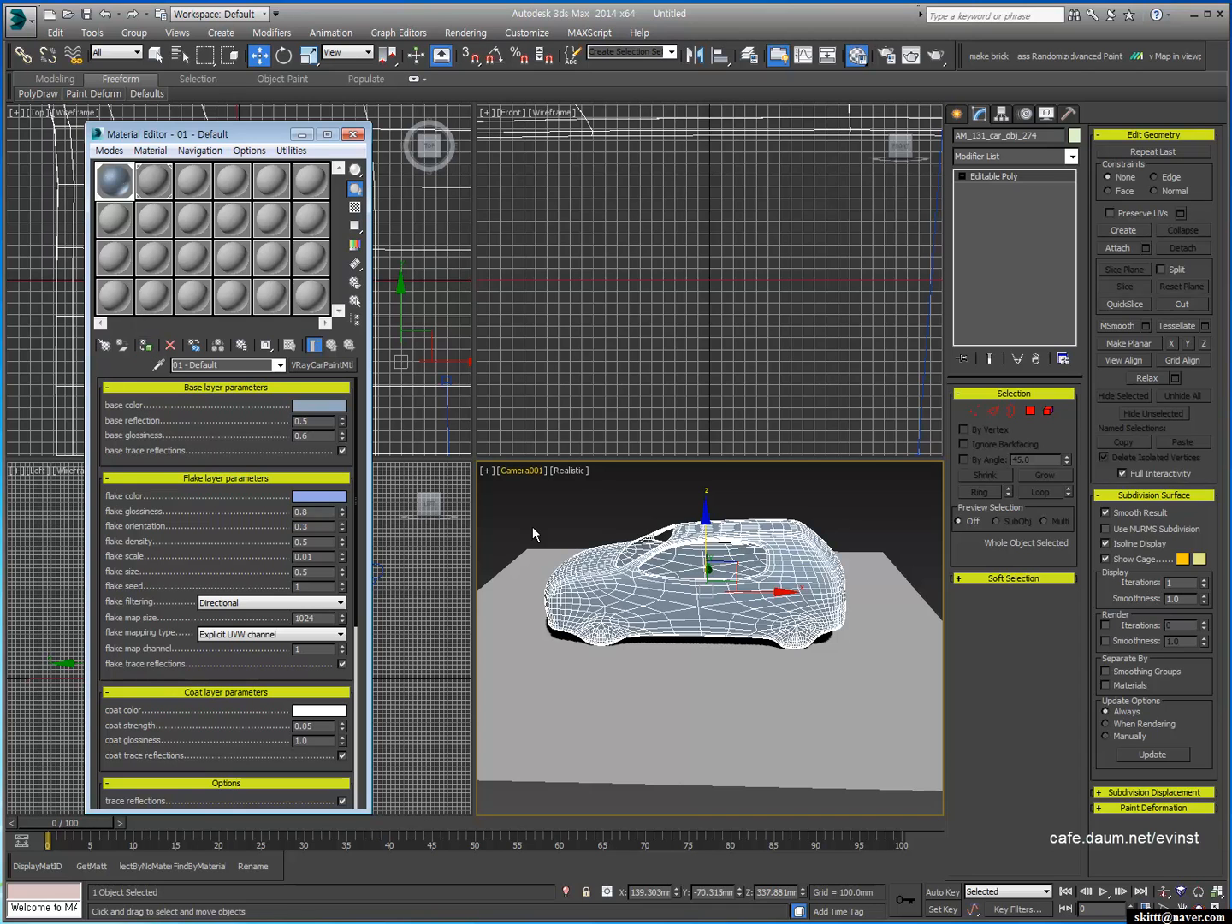
click(808, 498)
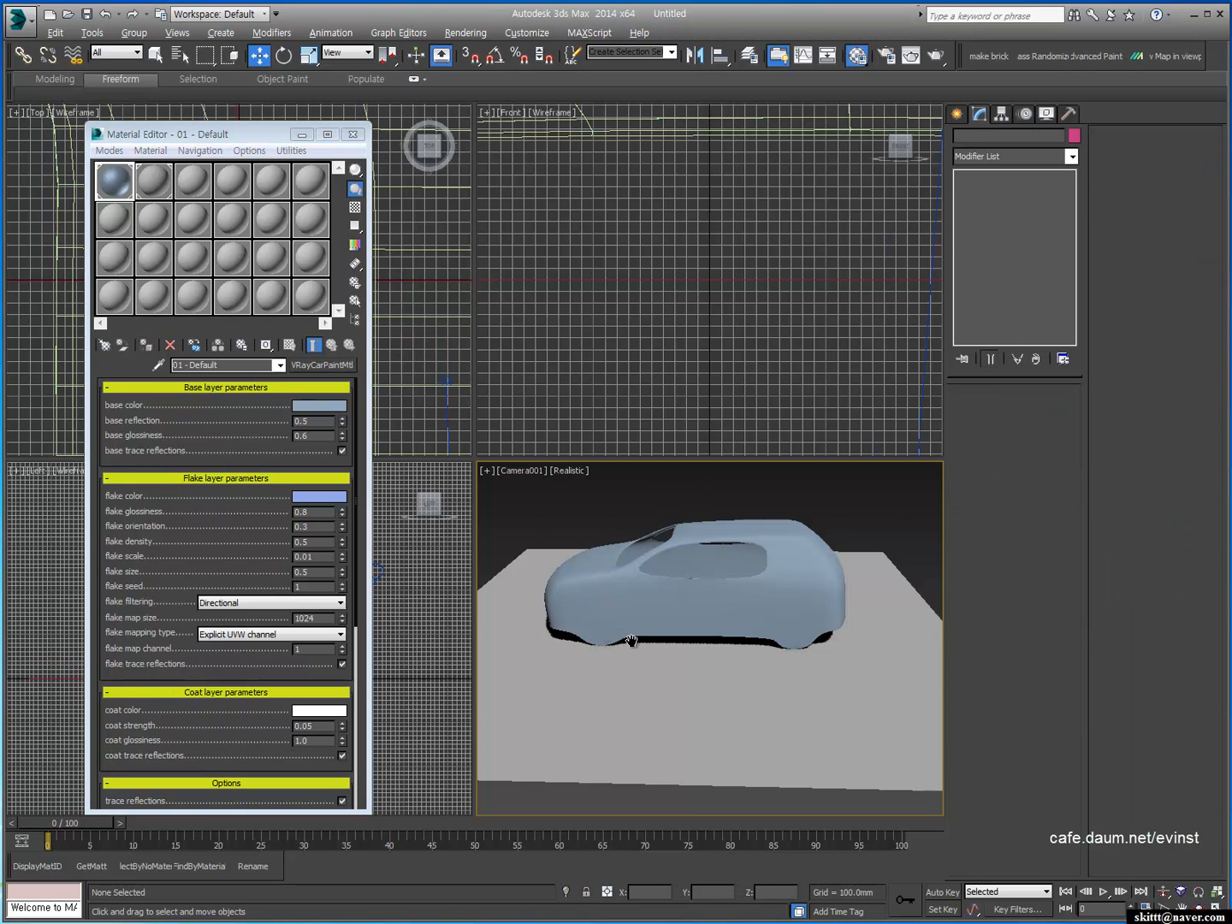
Step: Shift the camera framing slightly sideways and render a test image of the camera view
middle_drag(632, 641, 668, 646)
click(932, 58)
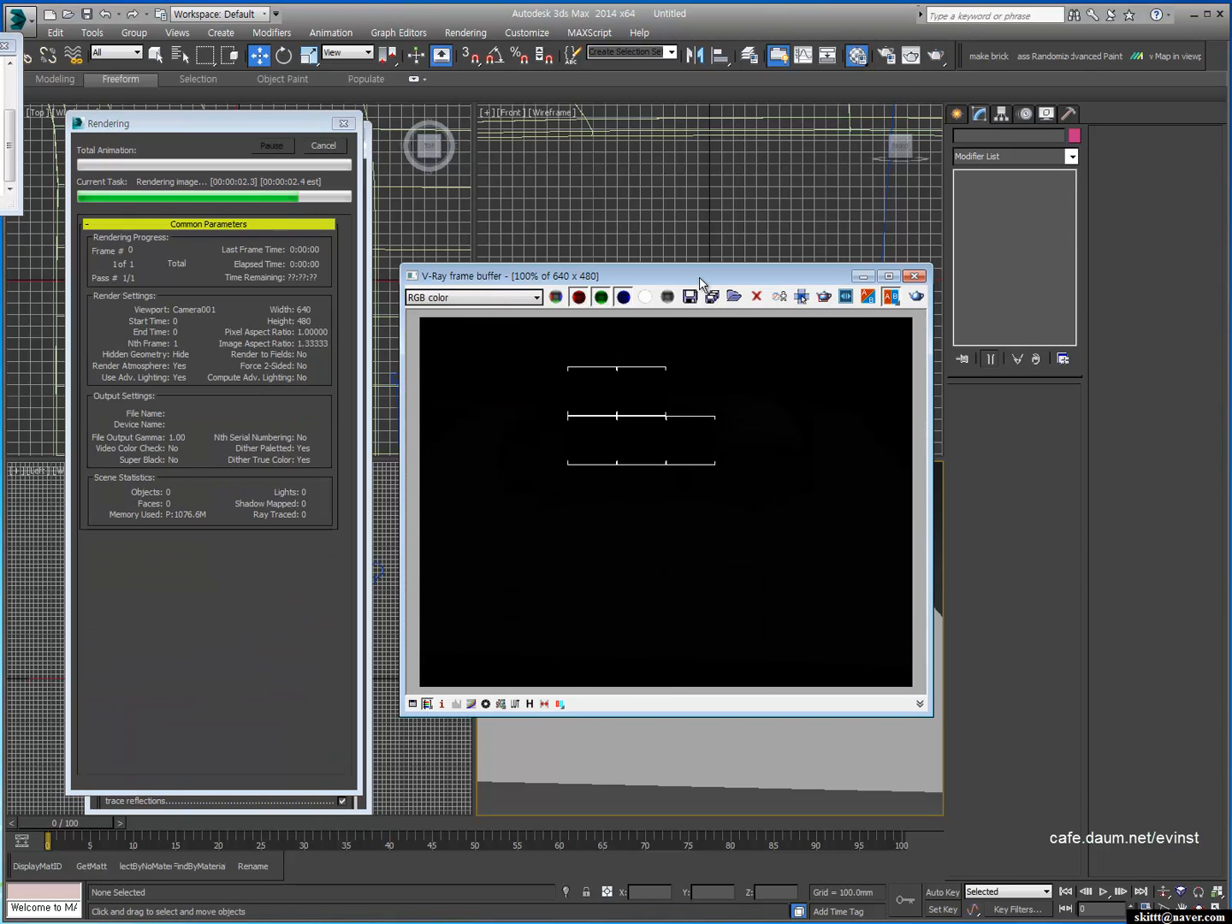
drag(702, 280, 389, 202)
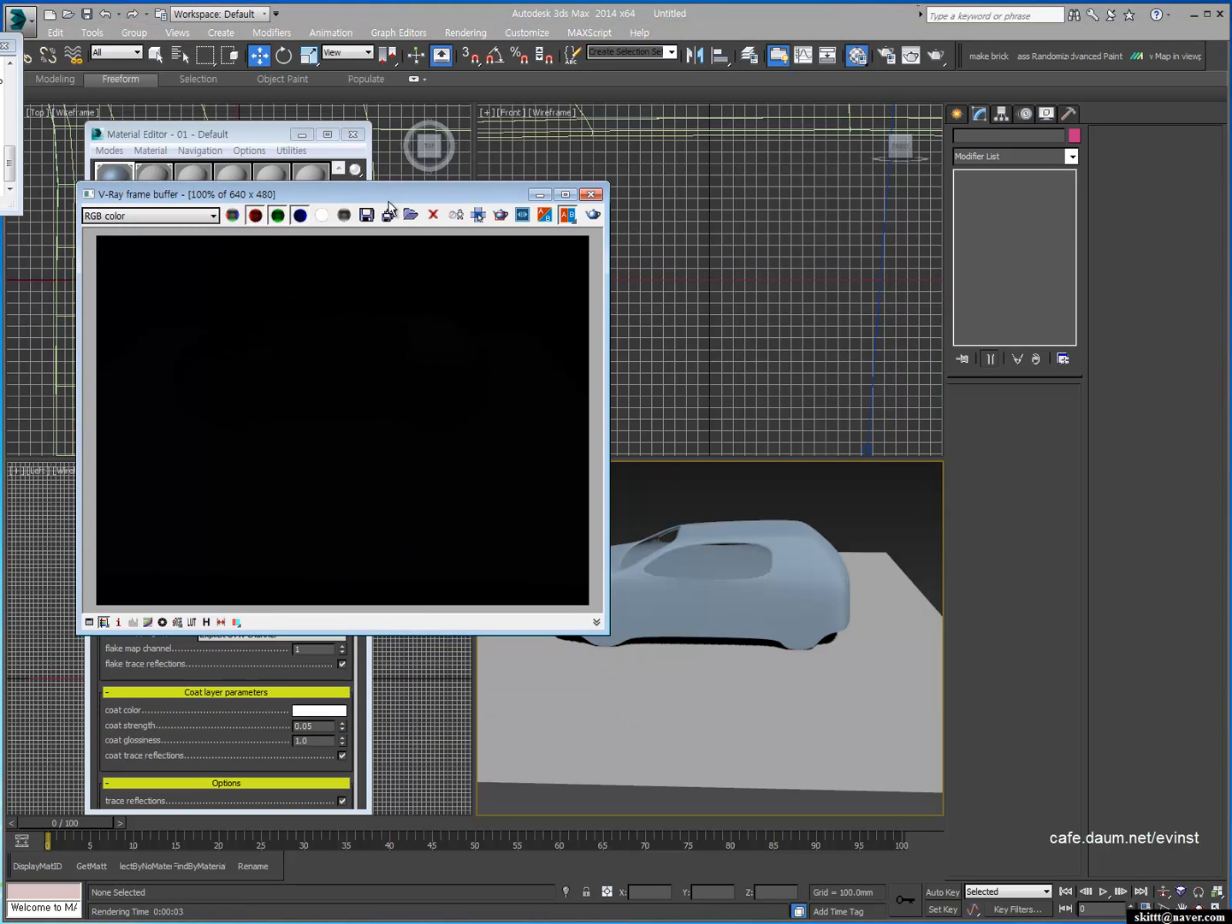
Step: Create a VRaySun in the Top view, placed diagonally outside the plane and targeted at the car, and accept the VRaySky environment map
click(956, 115)
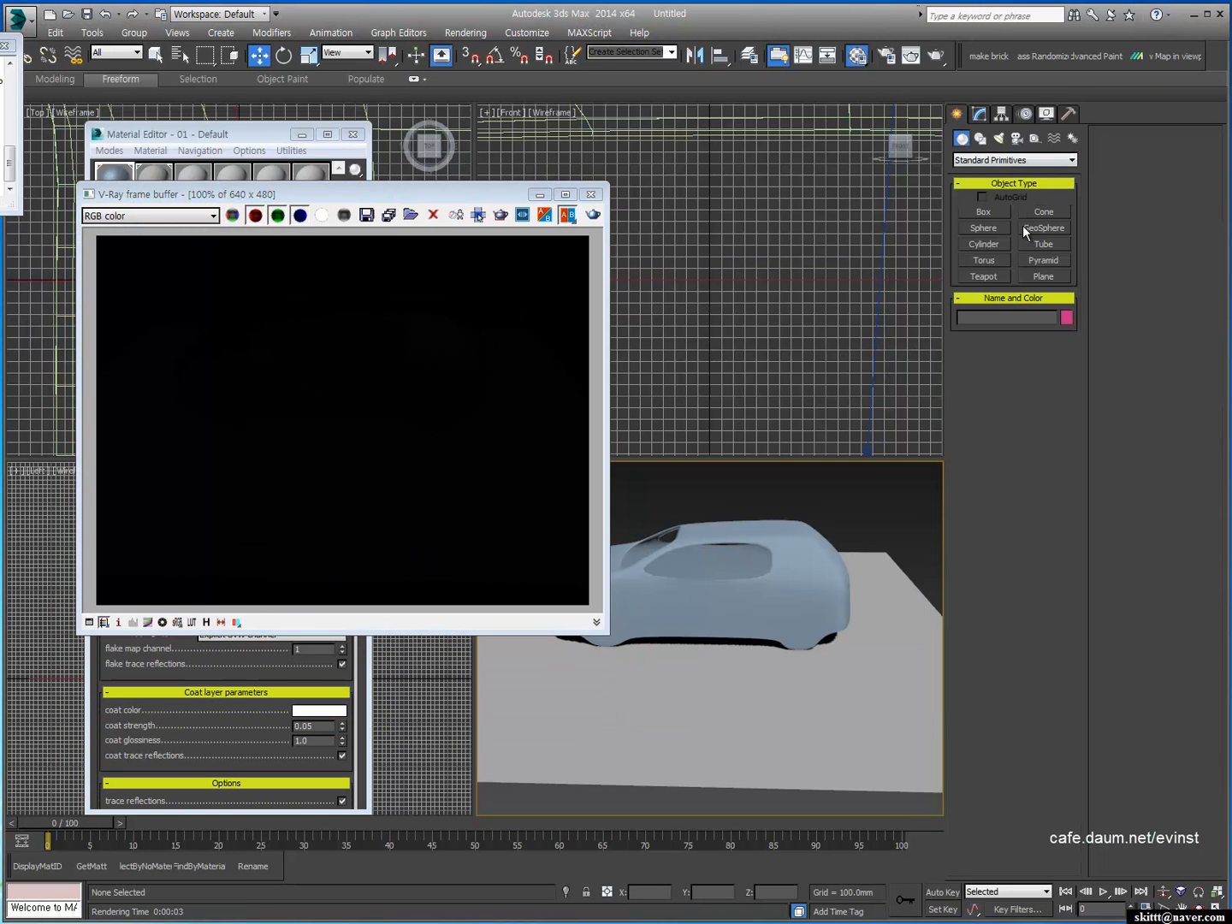
click(999, 140)
click(1003, 161)
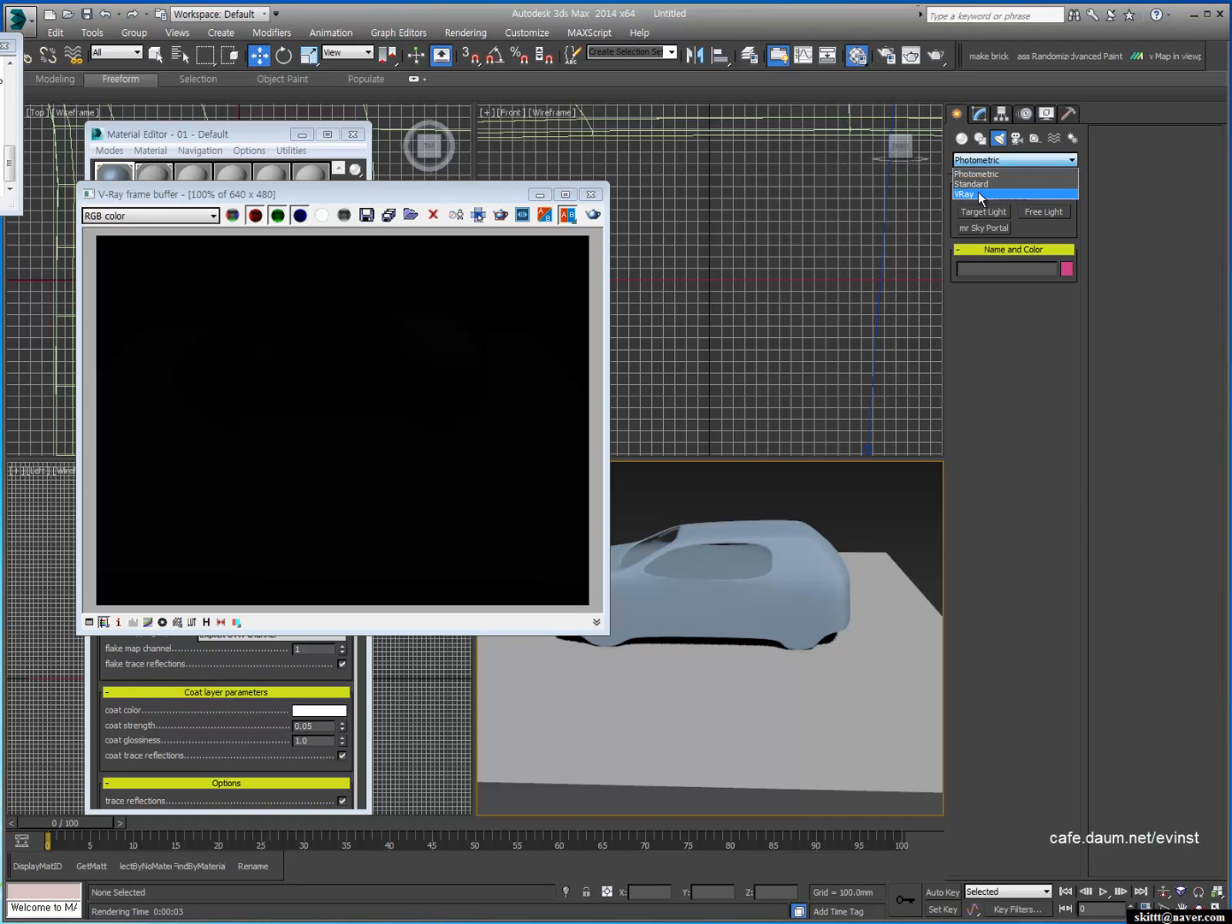
click(979, 190)
click(1043, 227)
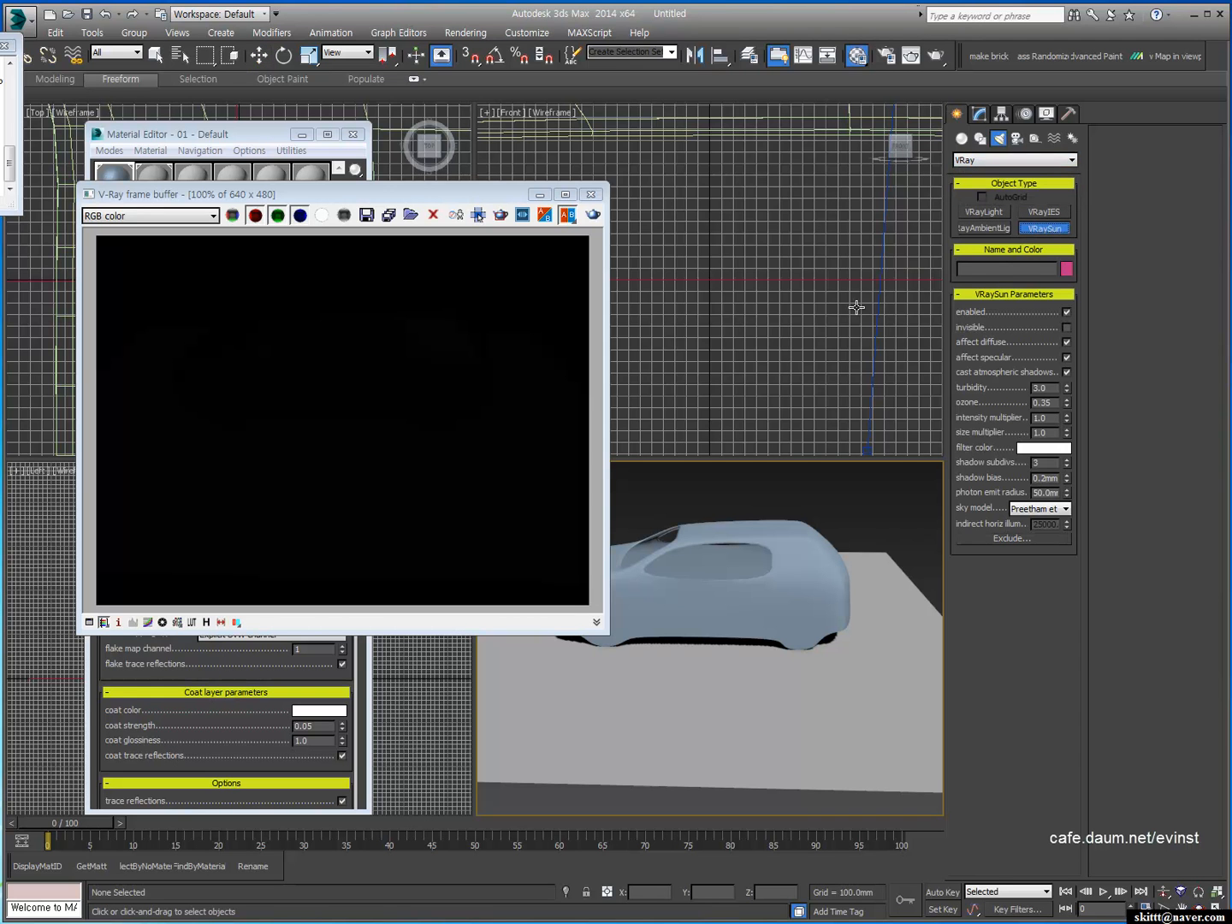
scroll(827, 319, down, 10)
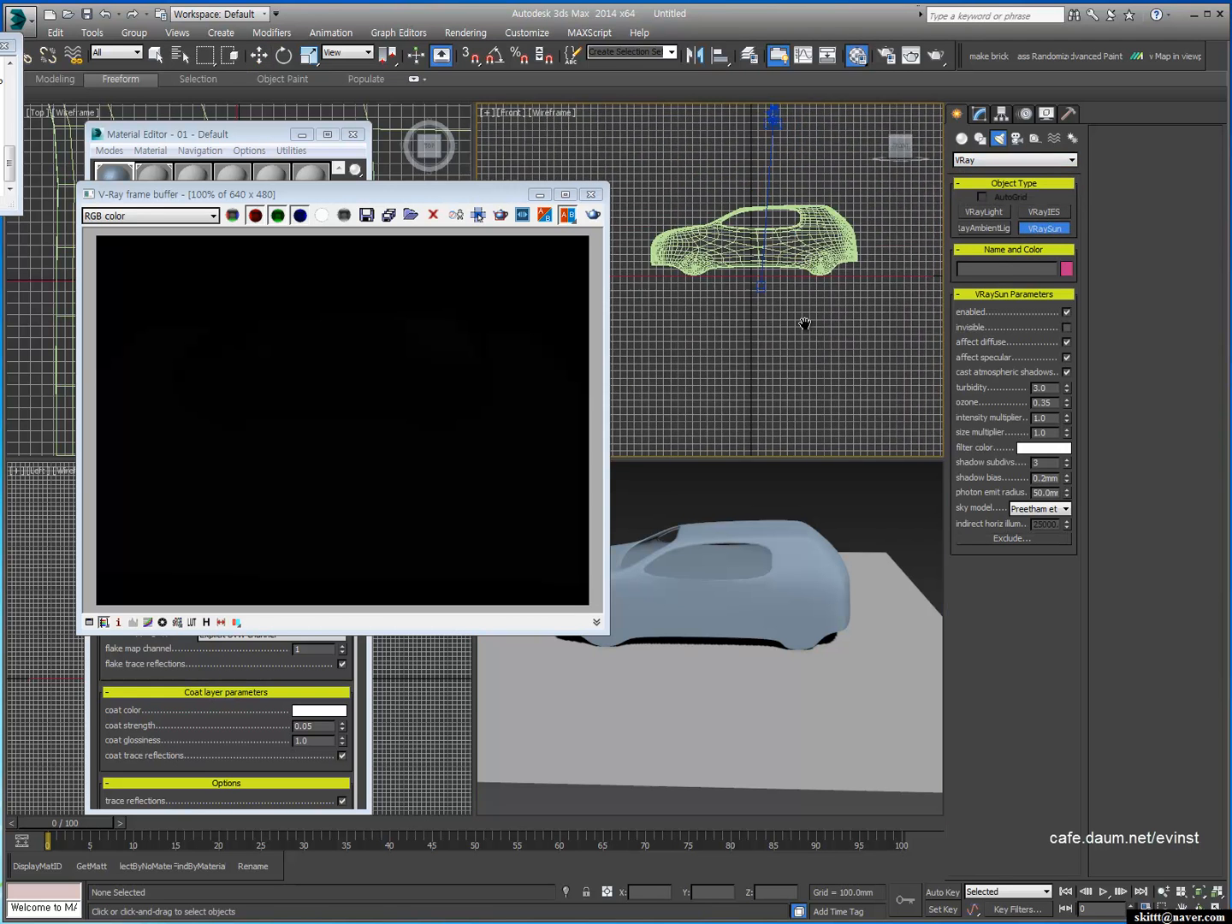
click(540, 196)
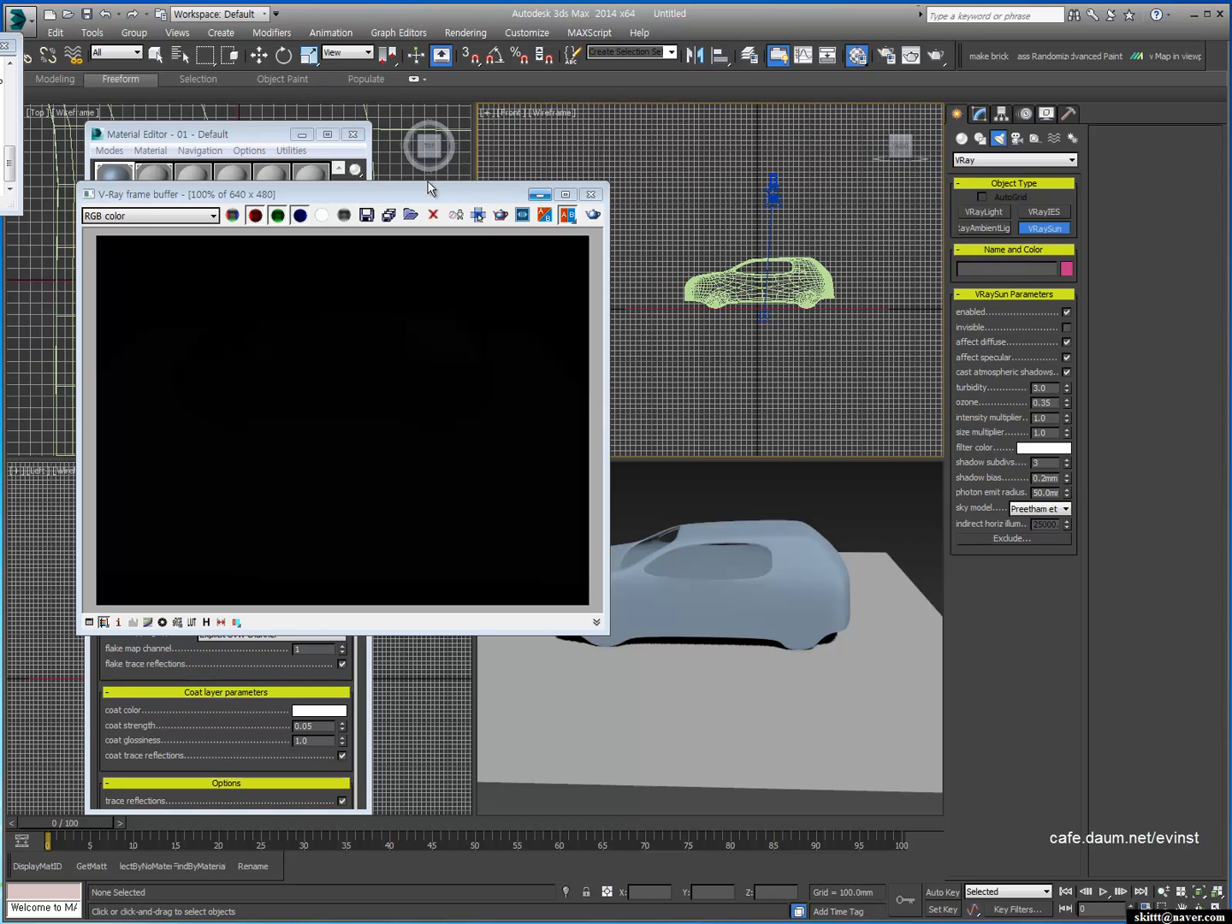
click(303, 135)
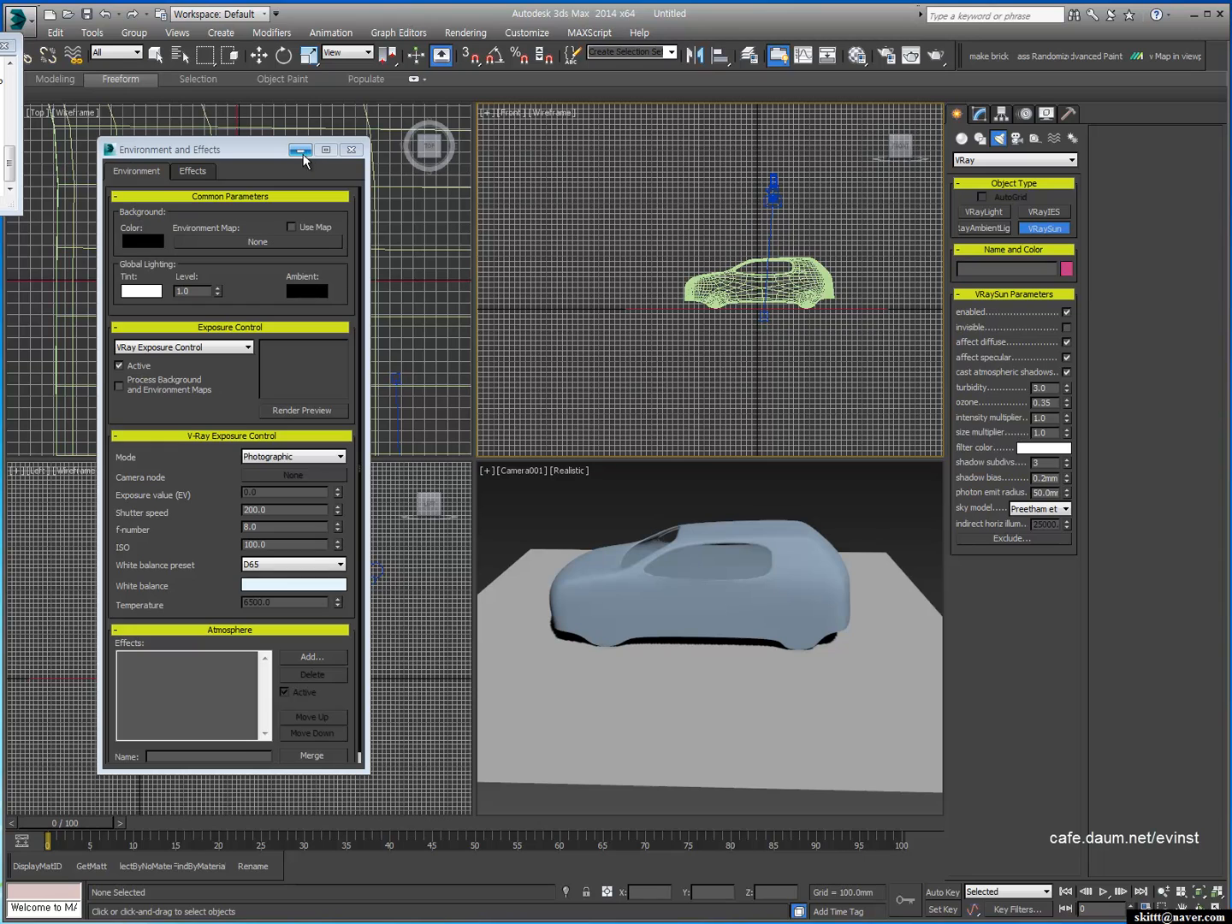
click(299, 151)
scroll(280, 416, down, 5)
scroll(281, 417, down, 5)
drag(301, 364, 259, 253)
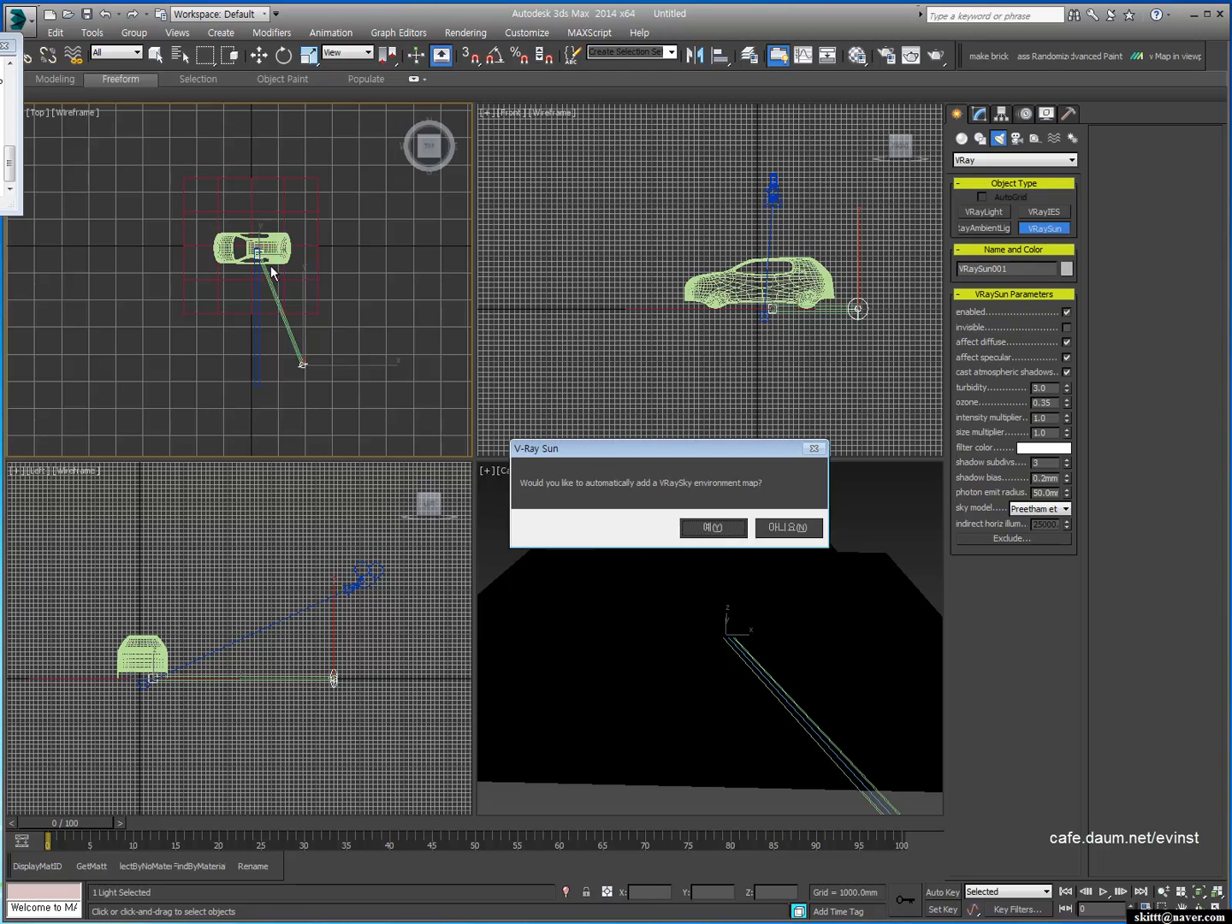
click(712, 527)
Step: Move the VRaySun closer to the car and raise it to about X 1917 mm, Y -2991 mm, Z 1627 mm
right_click(363, 649)
right_click(363, 658)
drag(364, 659, 300, 585)
Step: Change the camera viewport's display style from Realistic to Shaded
right_click(629, 481)
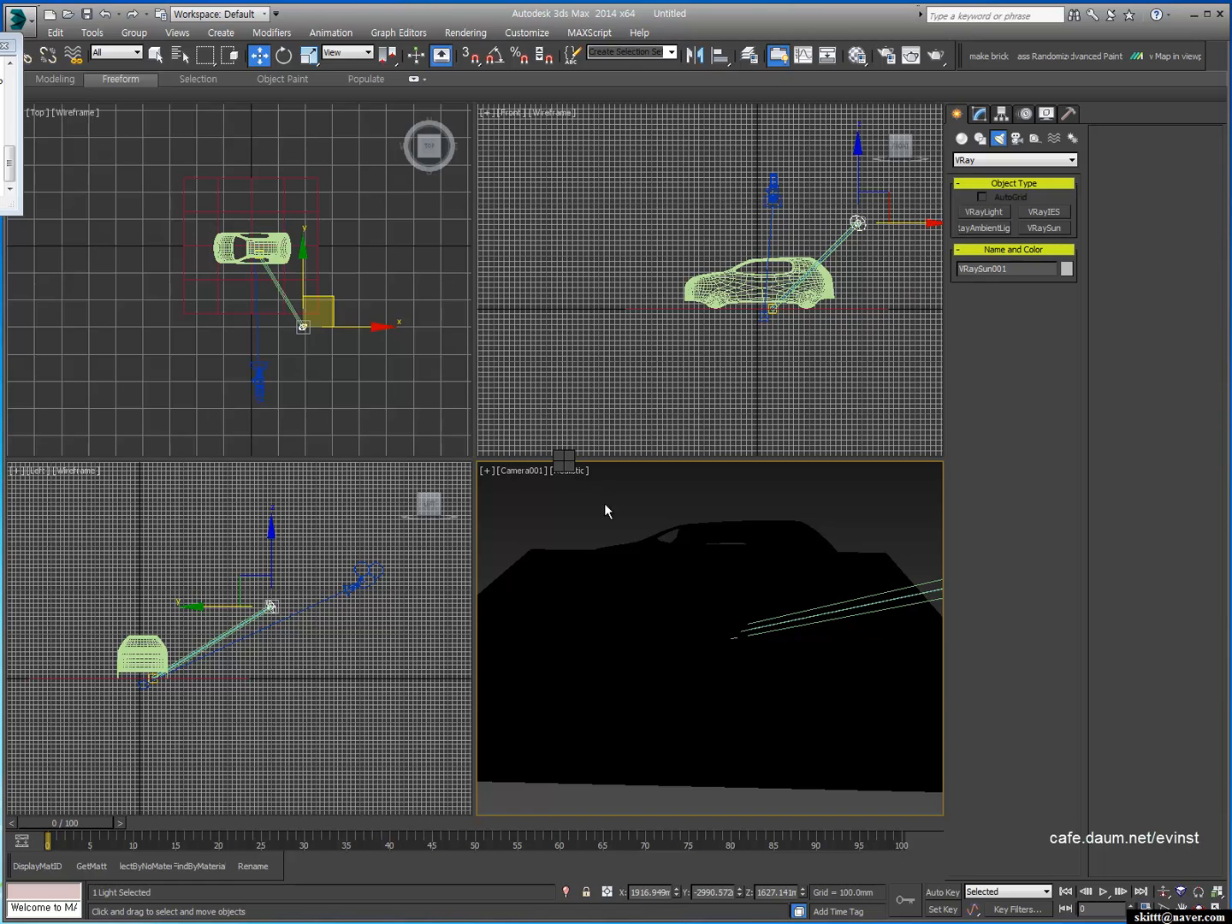
click(570, 474)
click(621, 504)
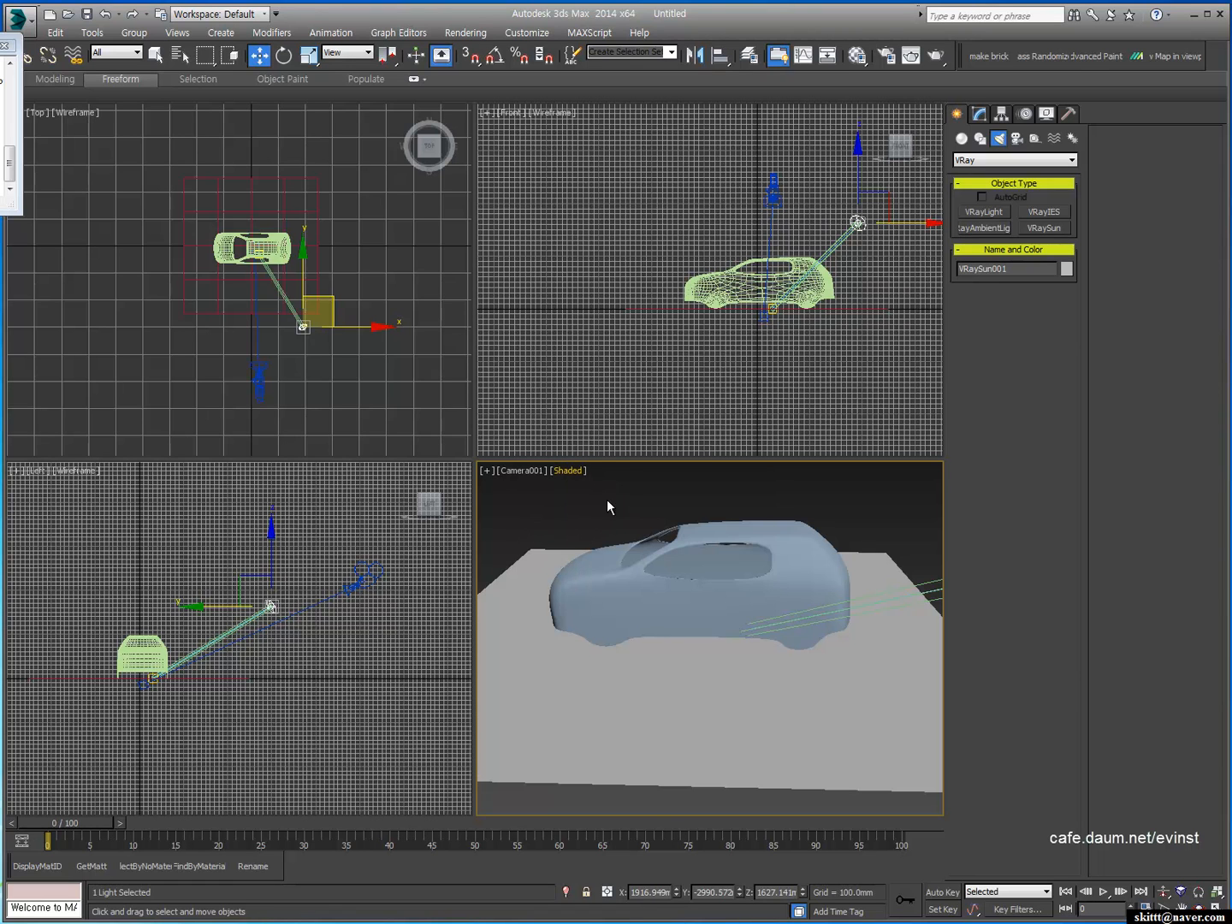
Step: Render the camera view with the VRaySun and sky lighting and reposition the V-Ray frame buffer
click(937, 57)
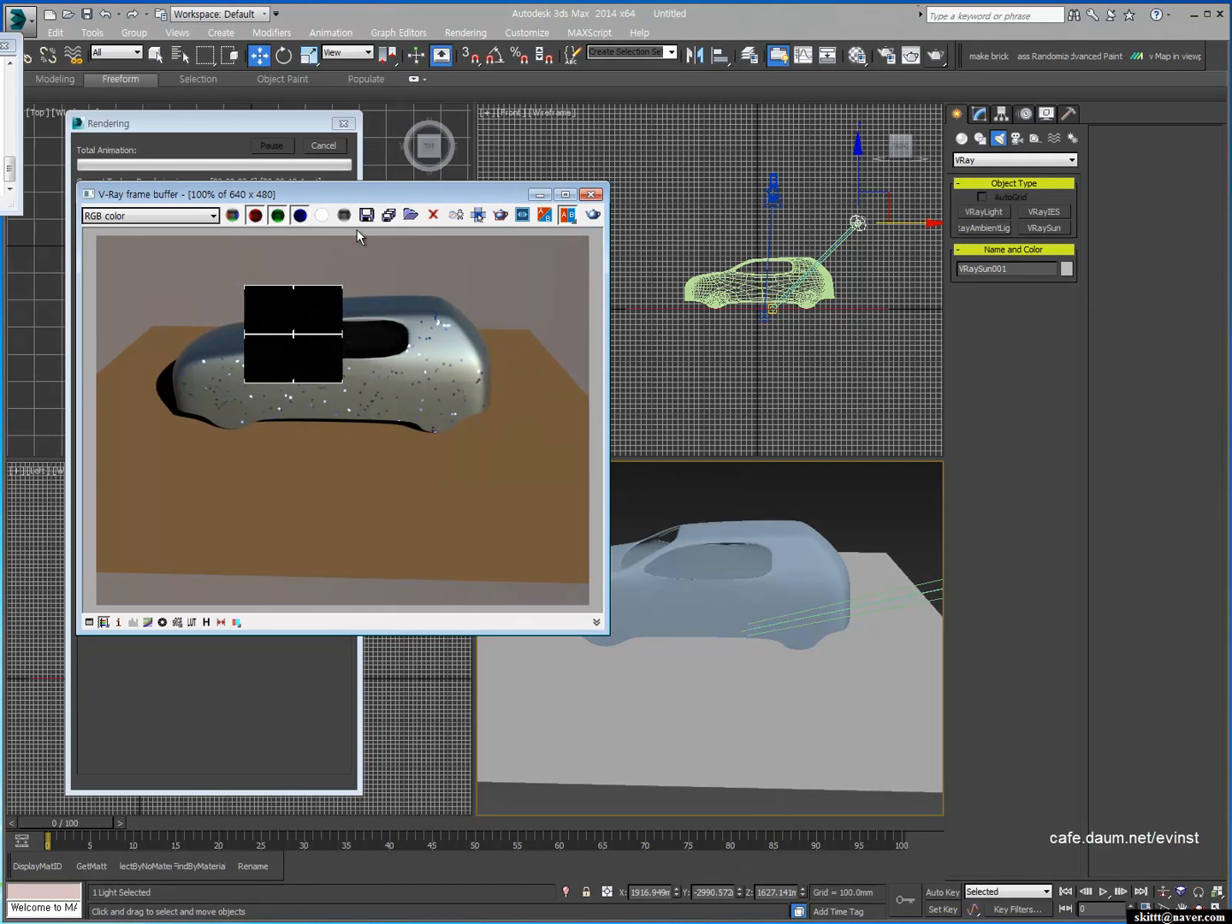
mouse_move(369, 198)
mouse_down()
mouse_move(353, 205)
mouse_move(371, 274)
mouse_move(356, 185)
mouse_up()
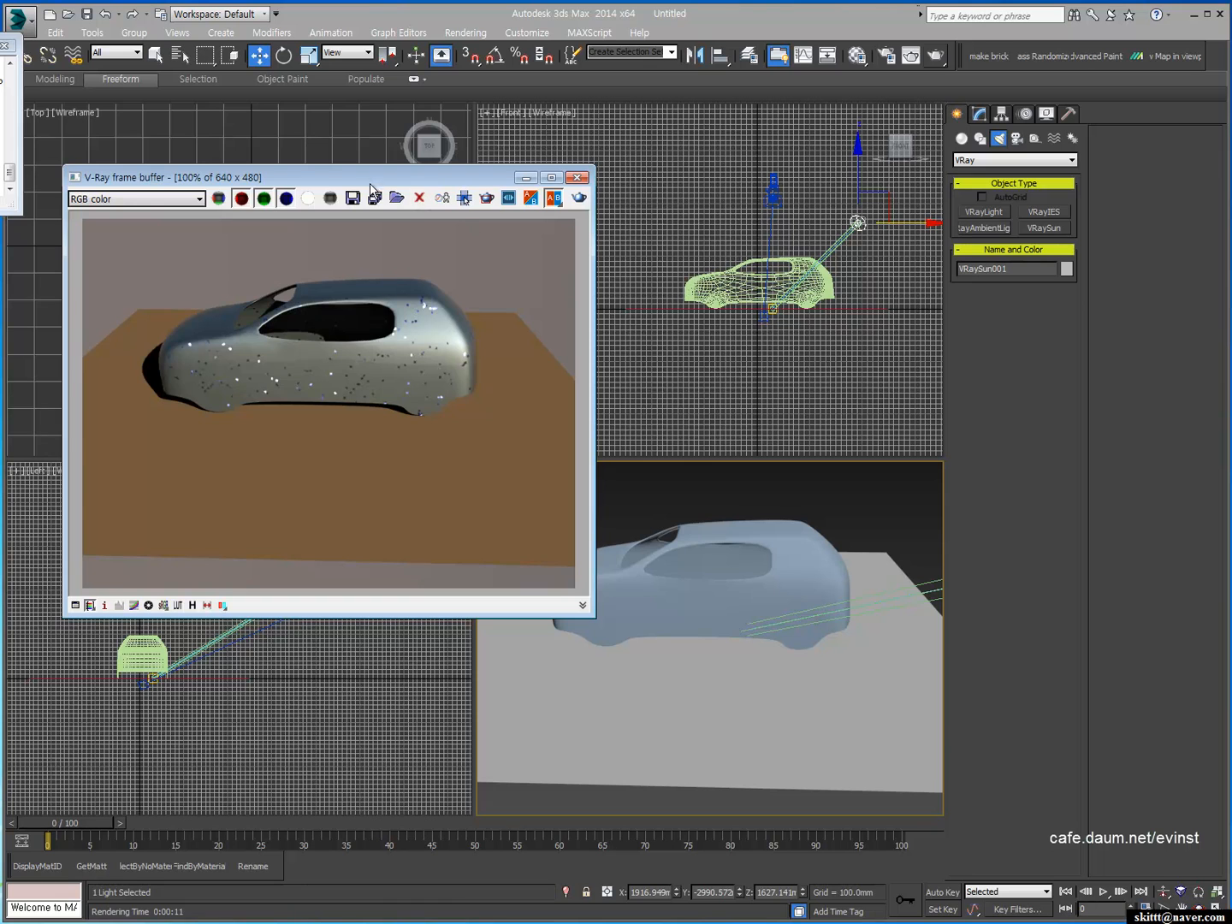
drag(381, 188, 486, 173)
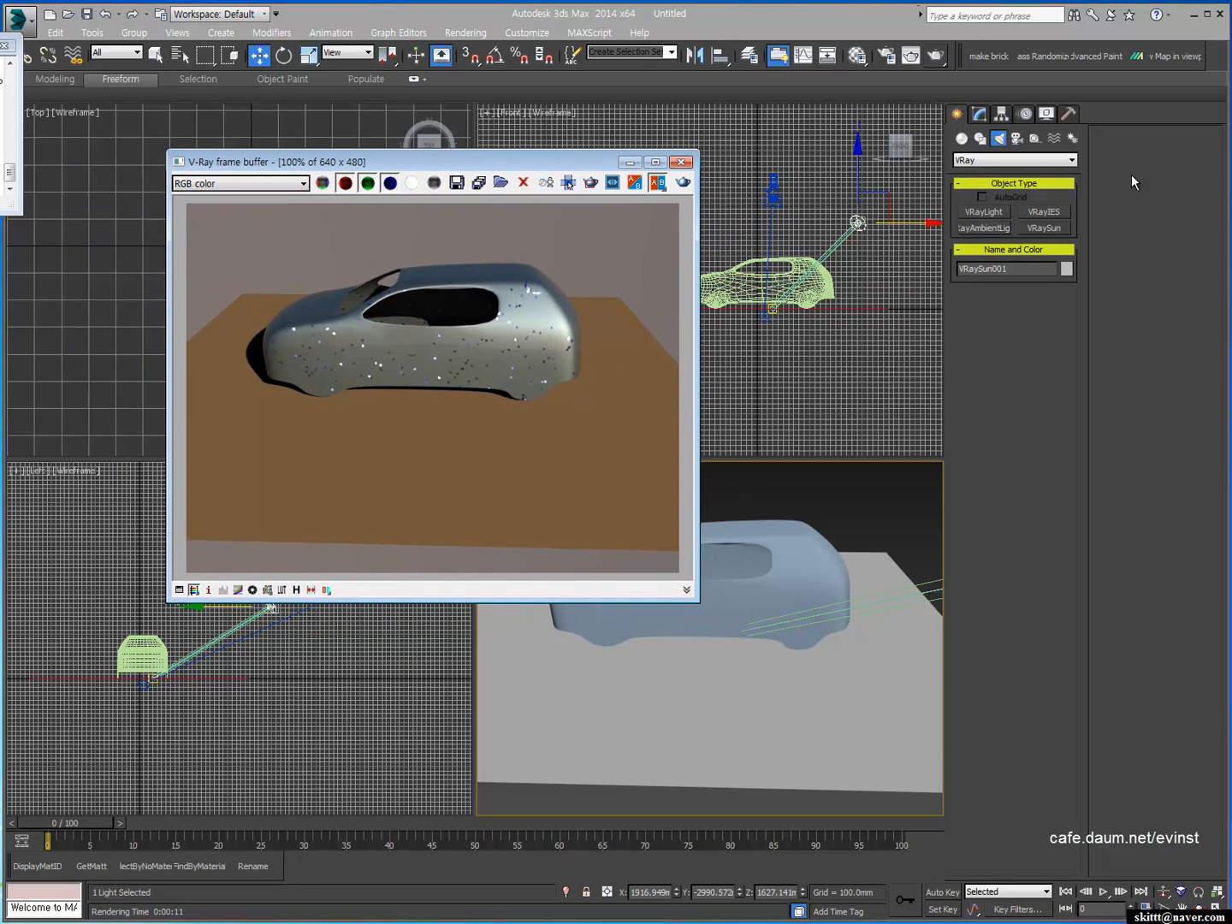
Step: Create a Dome type VRayLight in the Top view beside the plane, at about X 3653 mm, Y 969 mm, Z 0 mm
click(960, 112)
click(978, 120)
click(954, 115)
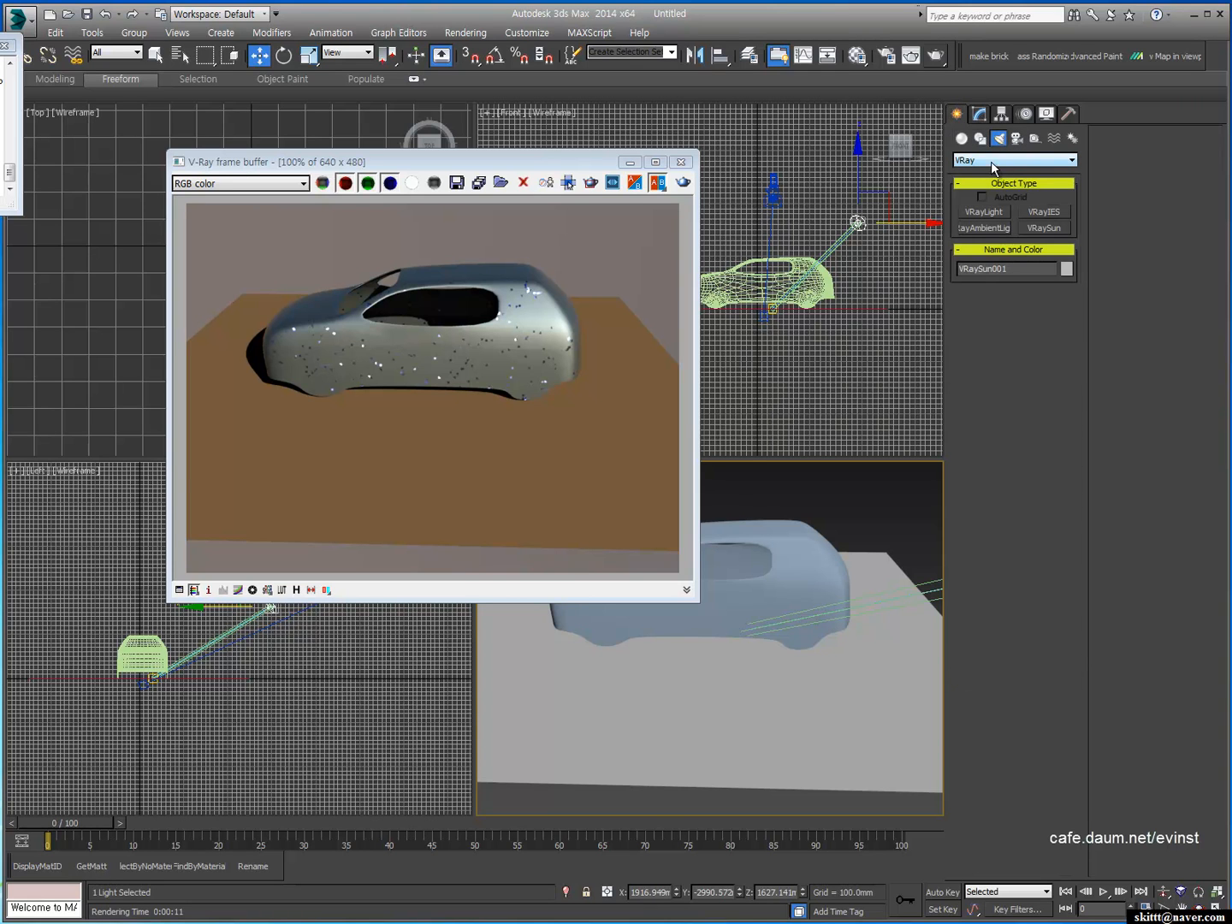
click(982, 214)
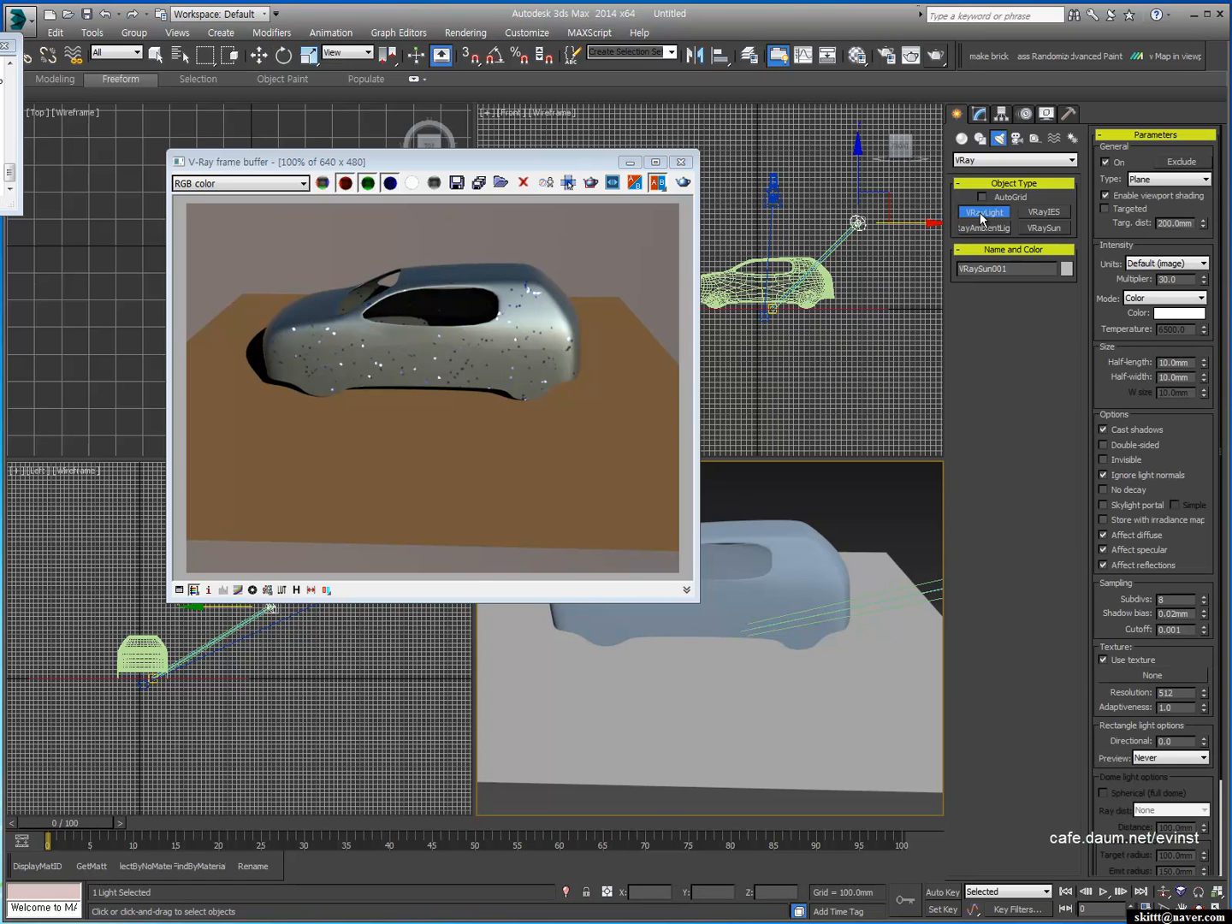
click(1149, 183)
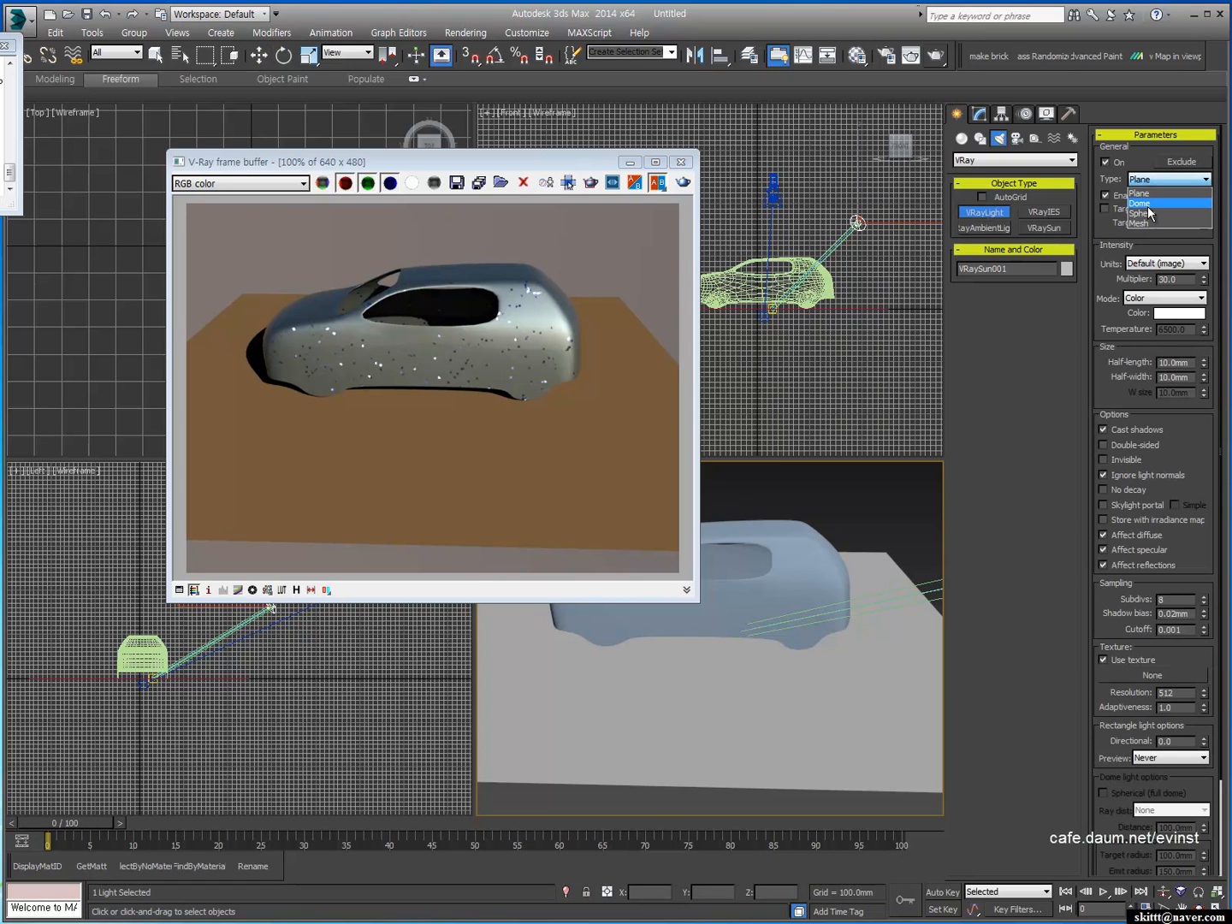
click(1149, 205)
drag(500, 170, 369, 386)
click(350, 220)
right_click(785, 254)
Step: Make the dome light invisible and assign a VRayHDRI map as its texture
click(974, 116)
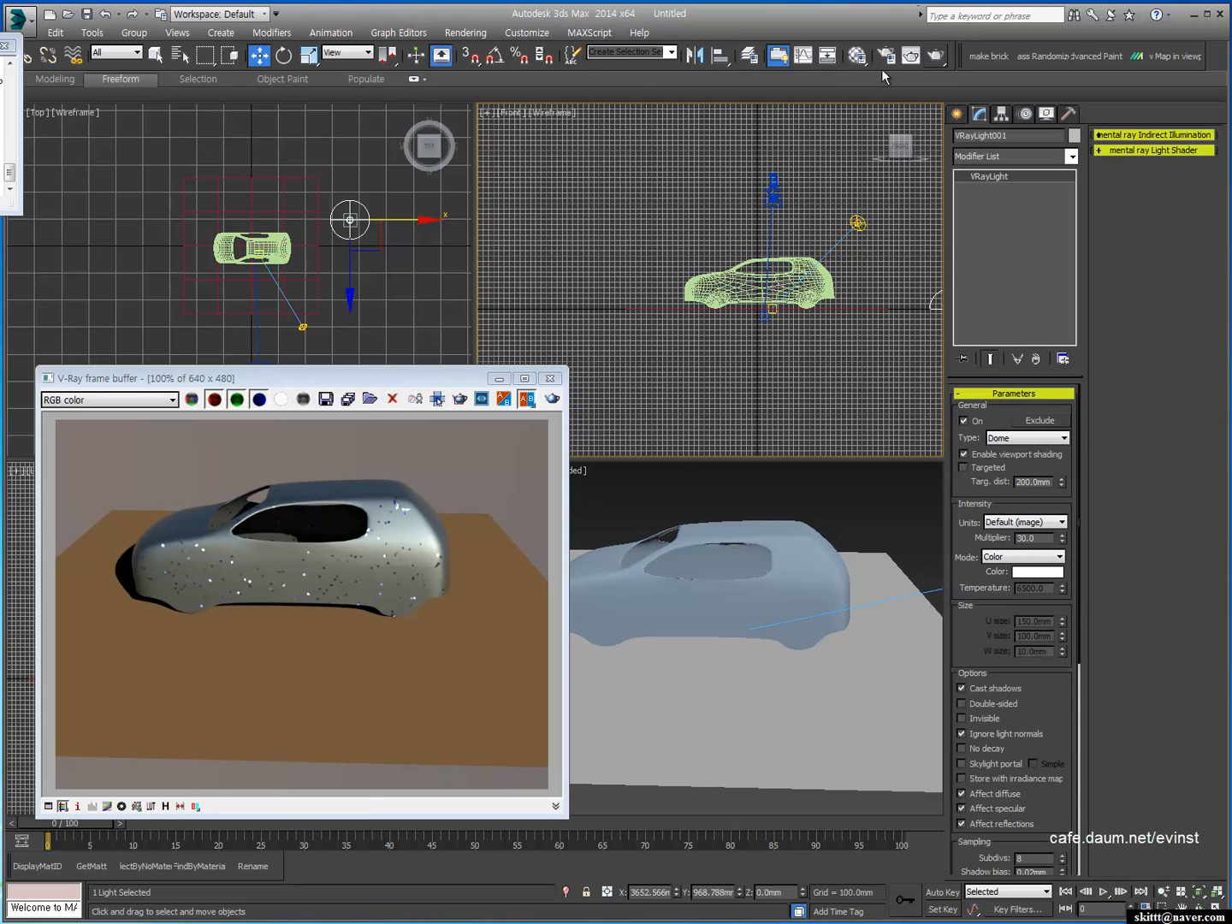
click(857, 55)
drag(1058, 696, 1013, 546)
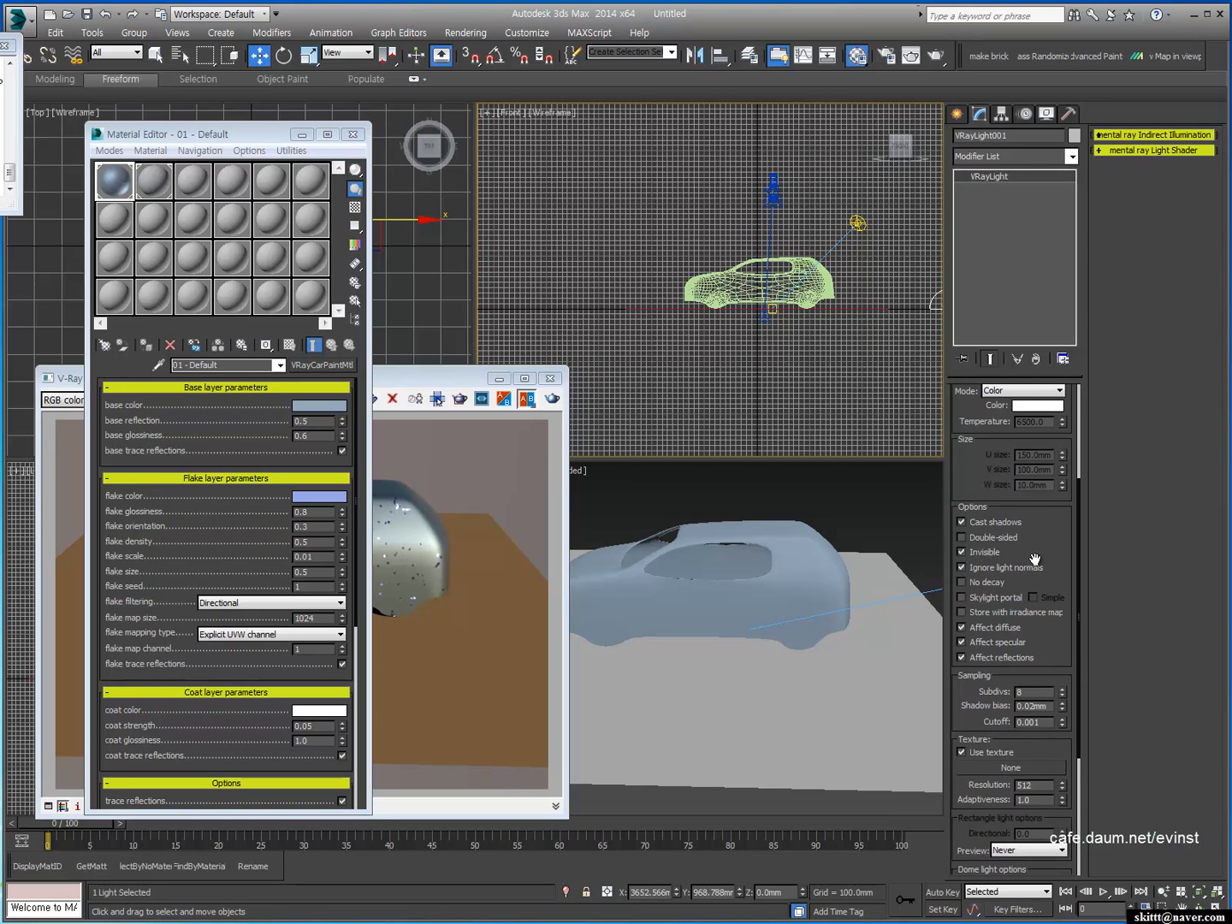
scroll(1034, 560, down, 5)
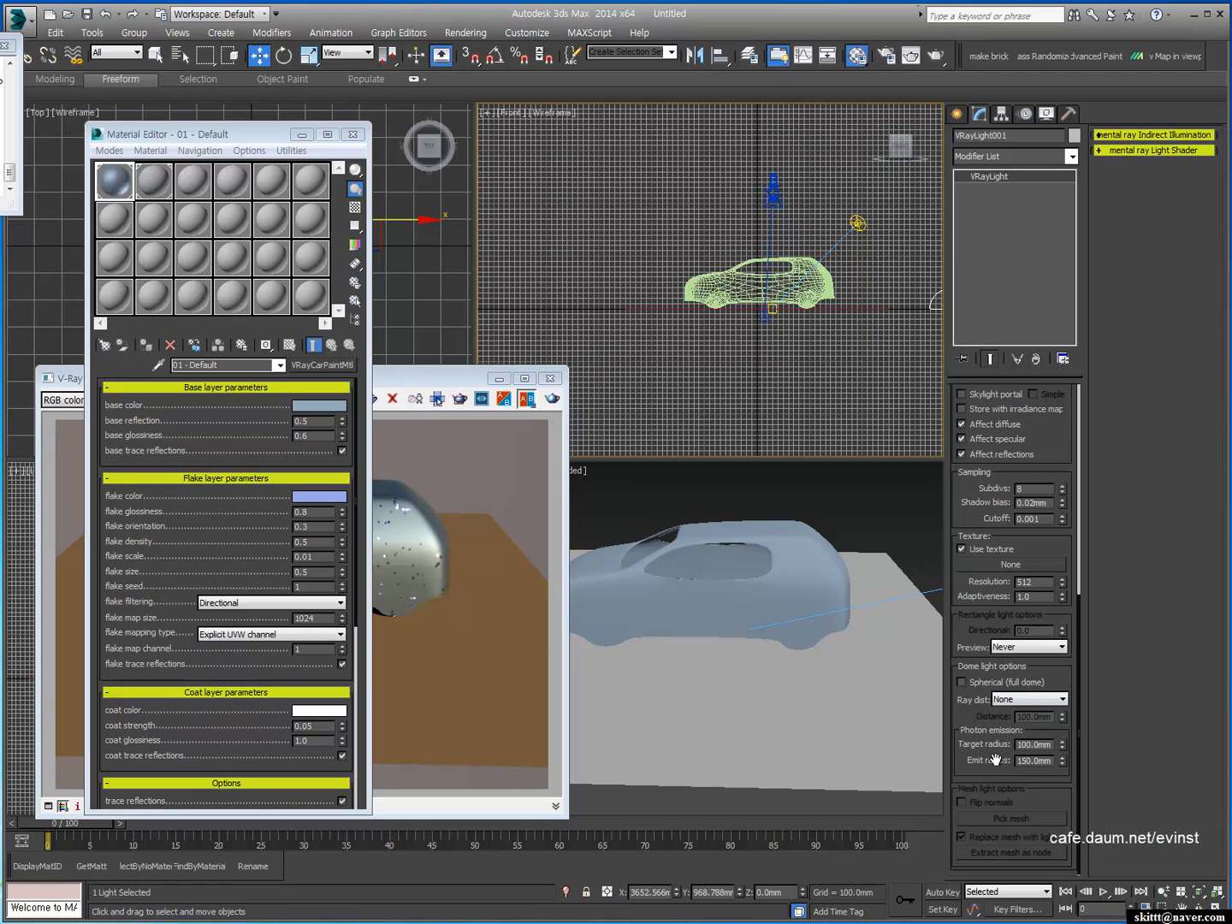
click(1004, 566)
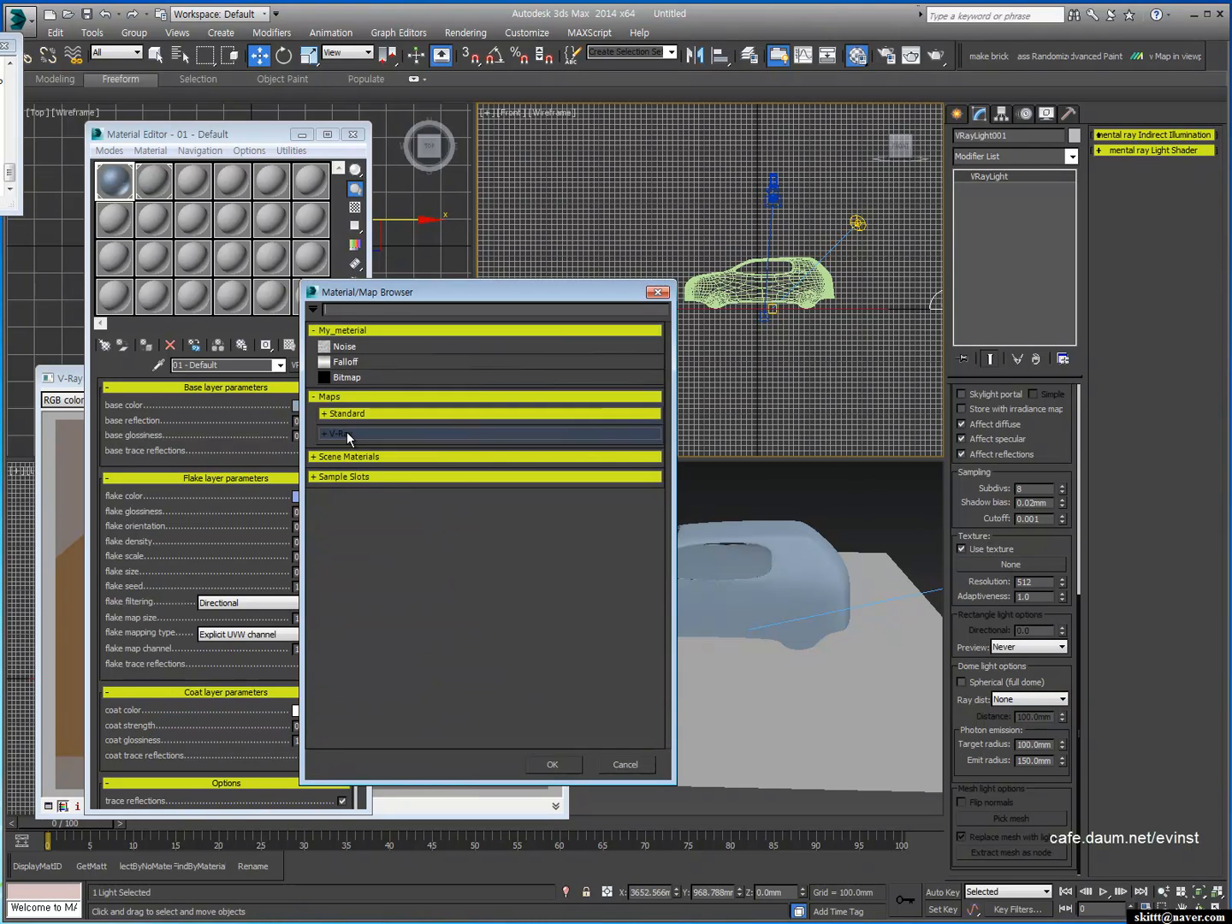
click(346, 434)
double_click(401, 590)
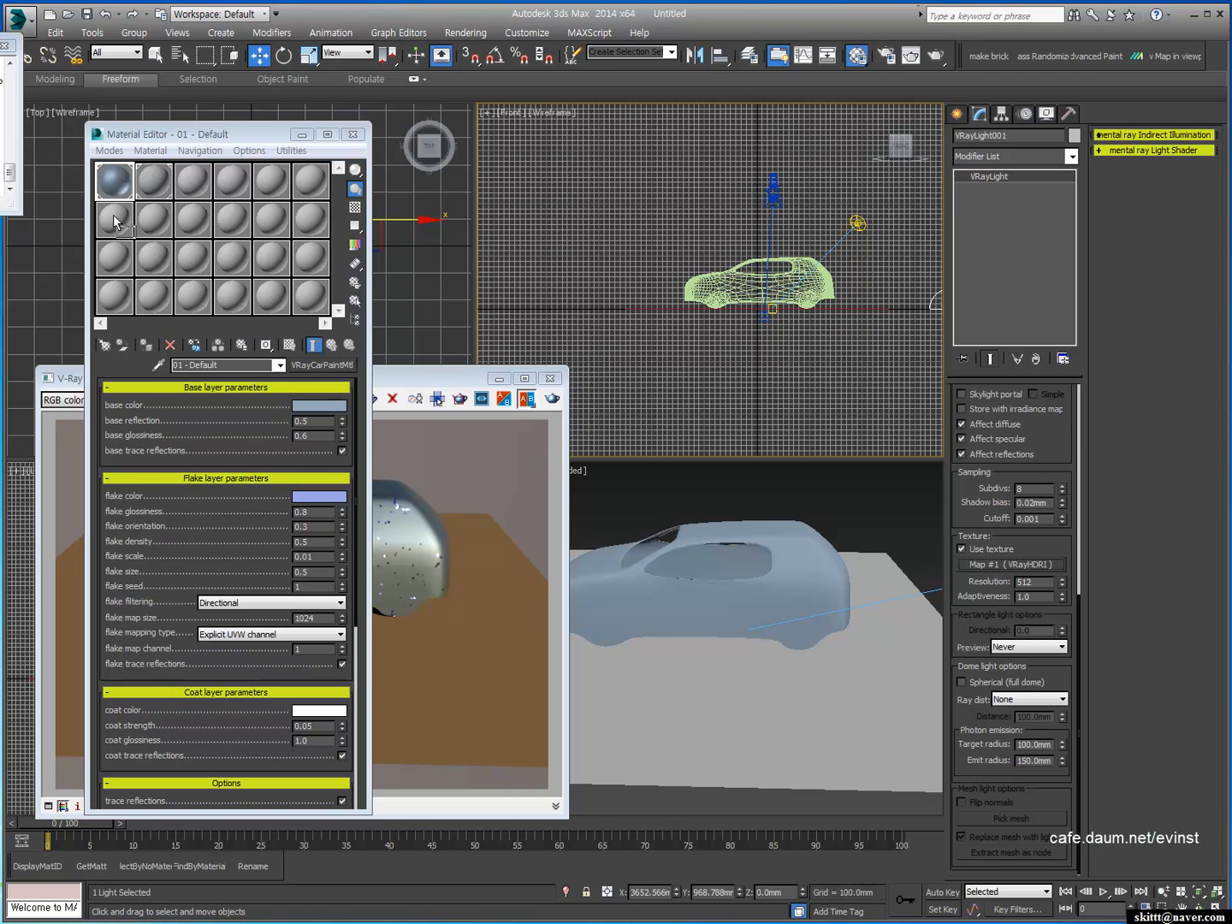
Step: Link the dome light's VRayHDRI map to an empty sample slot and load house_trees.hdr into it with Spherical mapping
drag(114, 221, 115, 221)
click(203, 517)
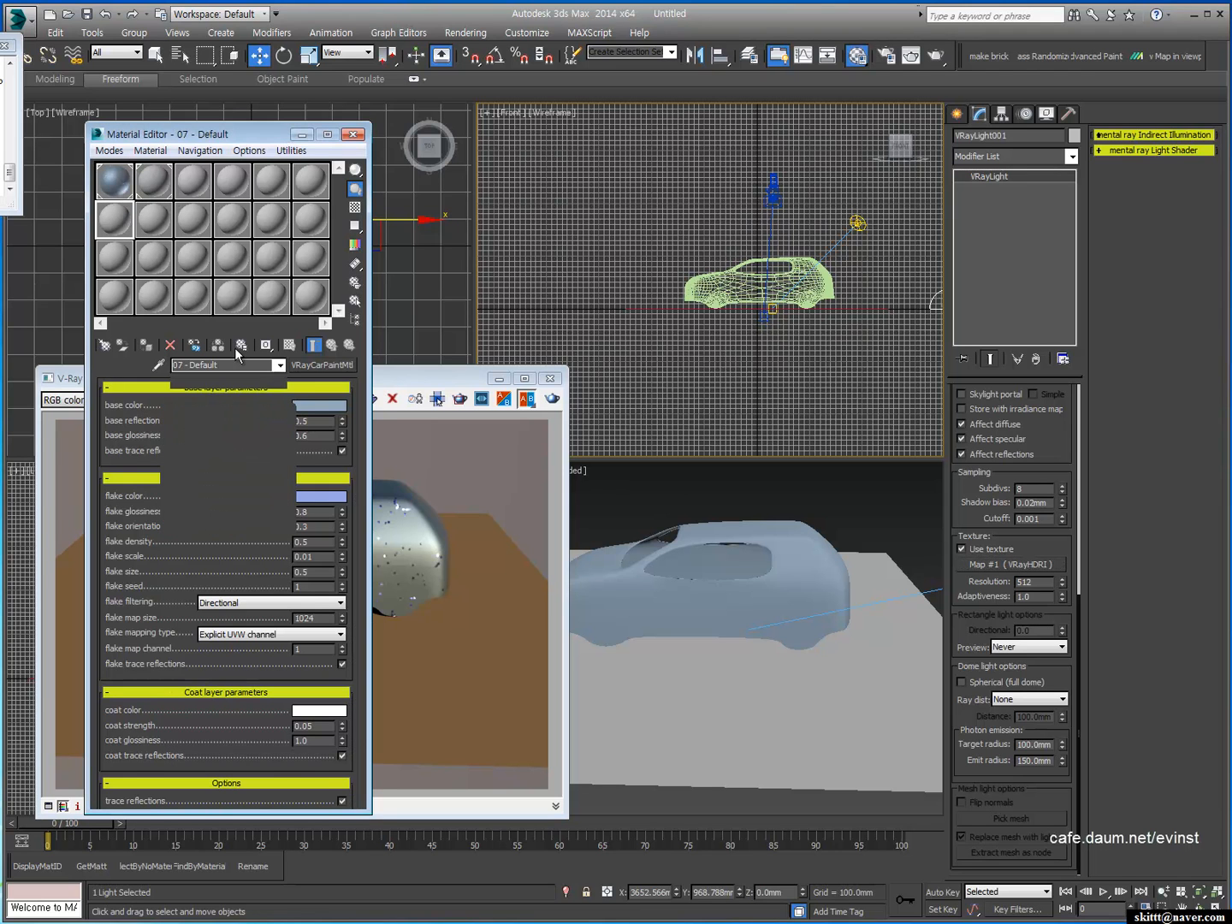
click(288, 458)
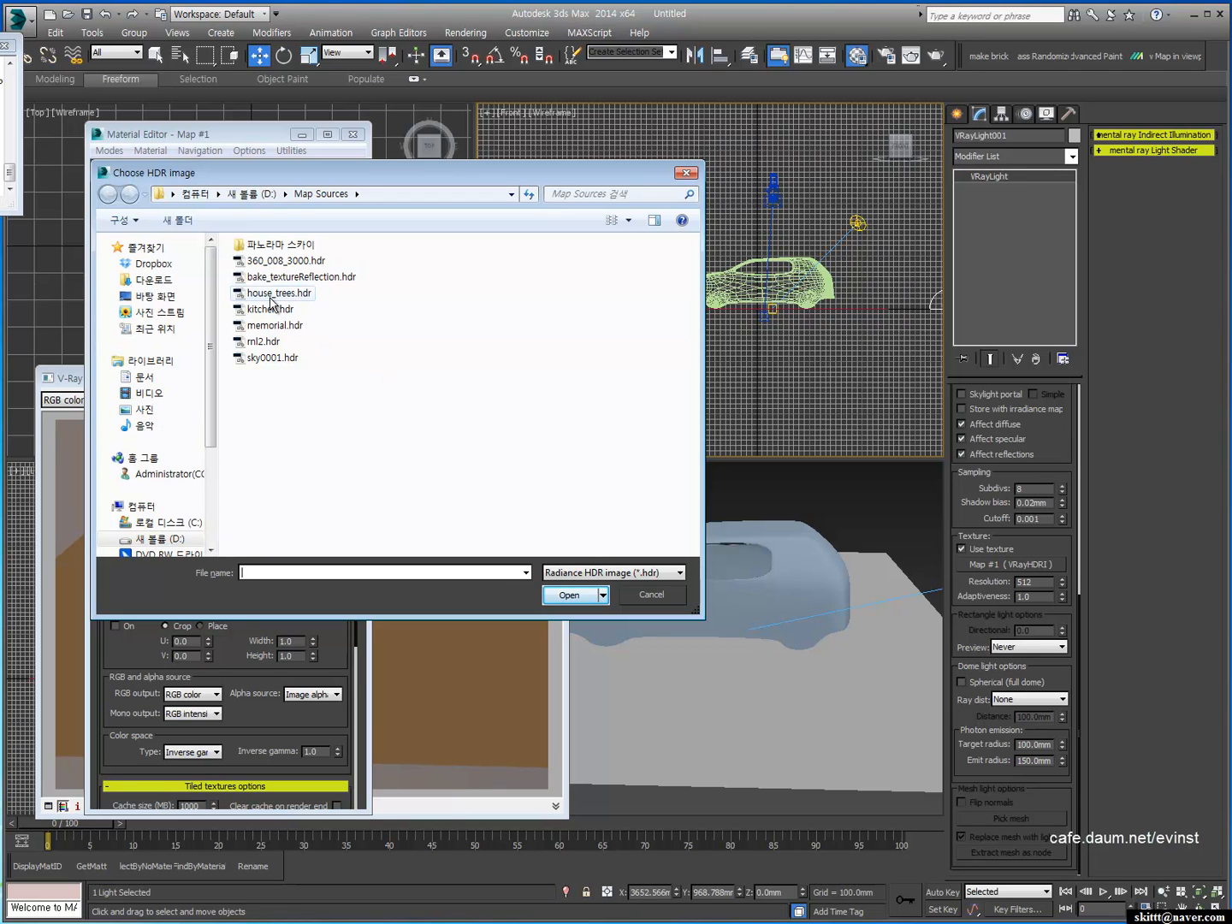
double_click(289, 294)
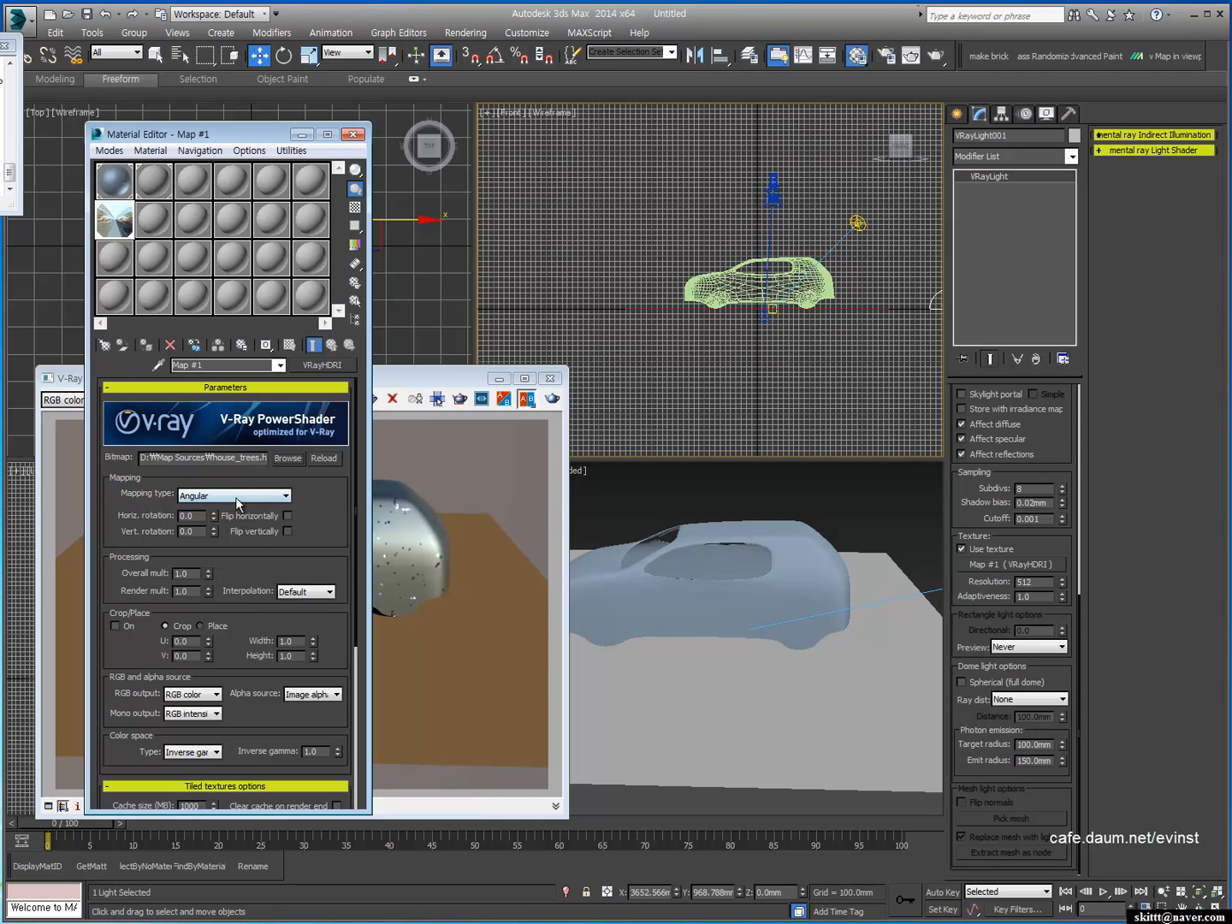
click(243, 497)
click(216, 531)
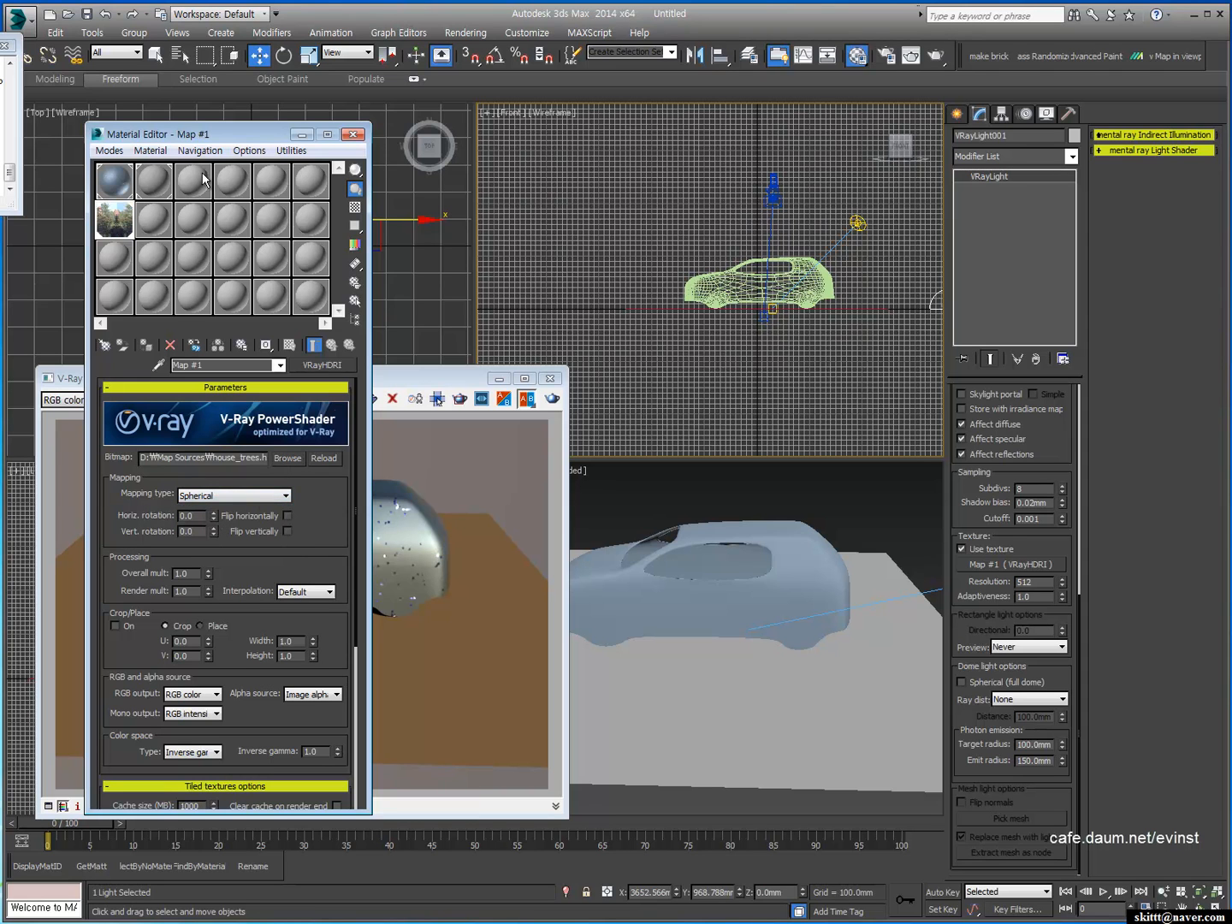
Step: Rearrange the material editor and frame buffer windows and re-render the camera view with the HDRI dome light
drag(220, 137, 195, 124)
drag(454, 378, 512, 333)
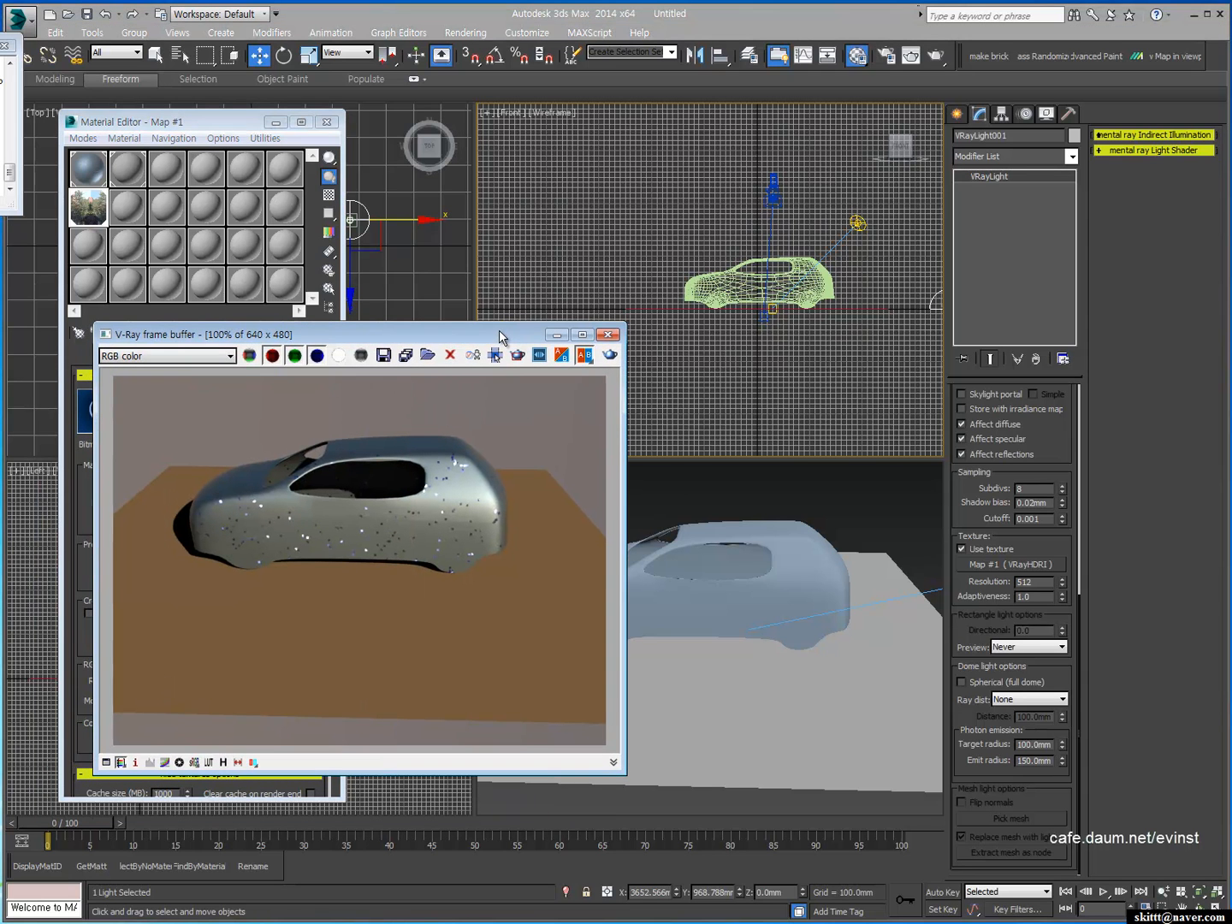
click(609, 356)
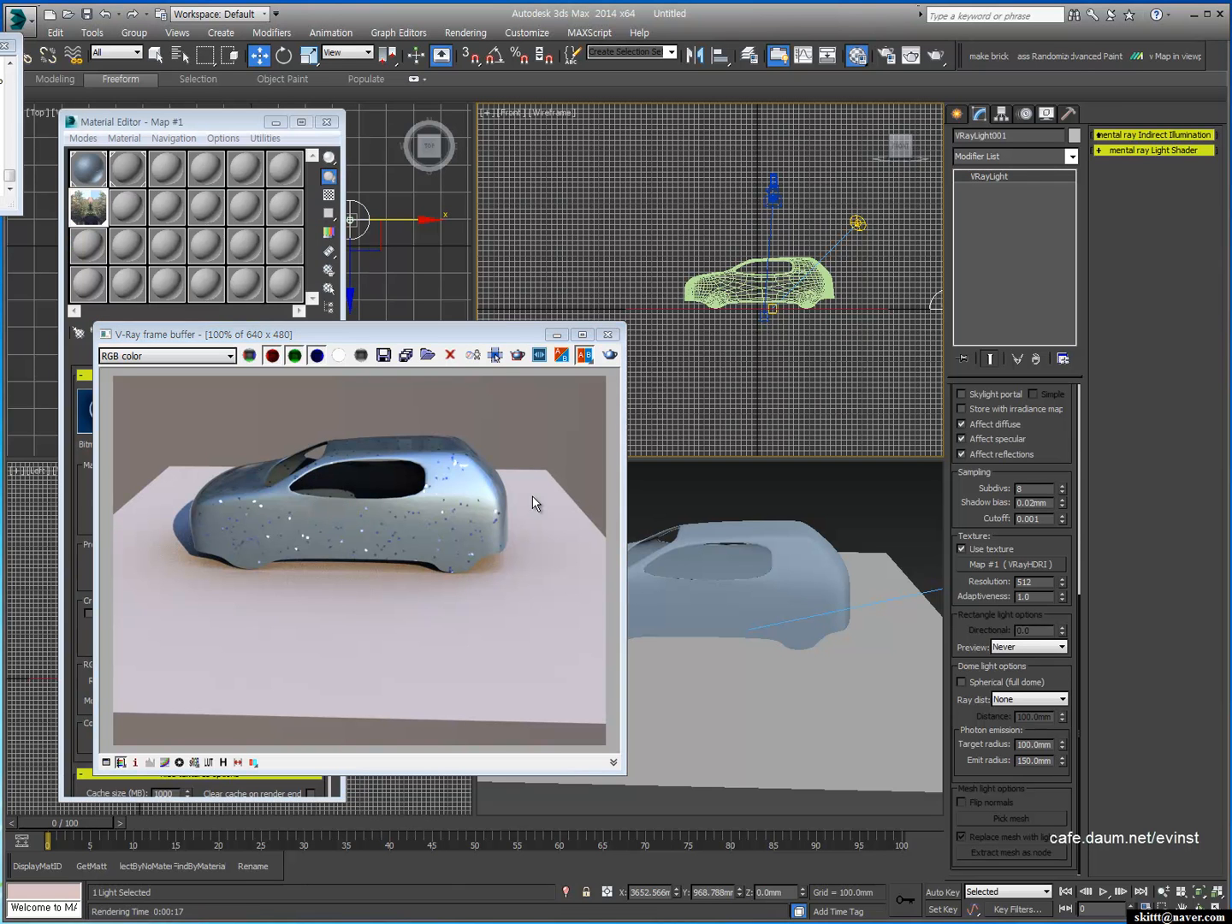
Step: Move the frame buffer beside the material editor and open an enlarged preview of the 01 - Default car paint material over it
drag(411, 337, 613, 127)
click(95, 179)
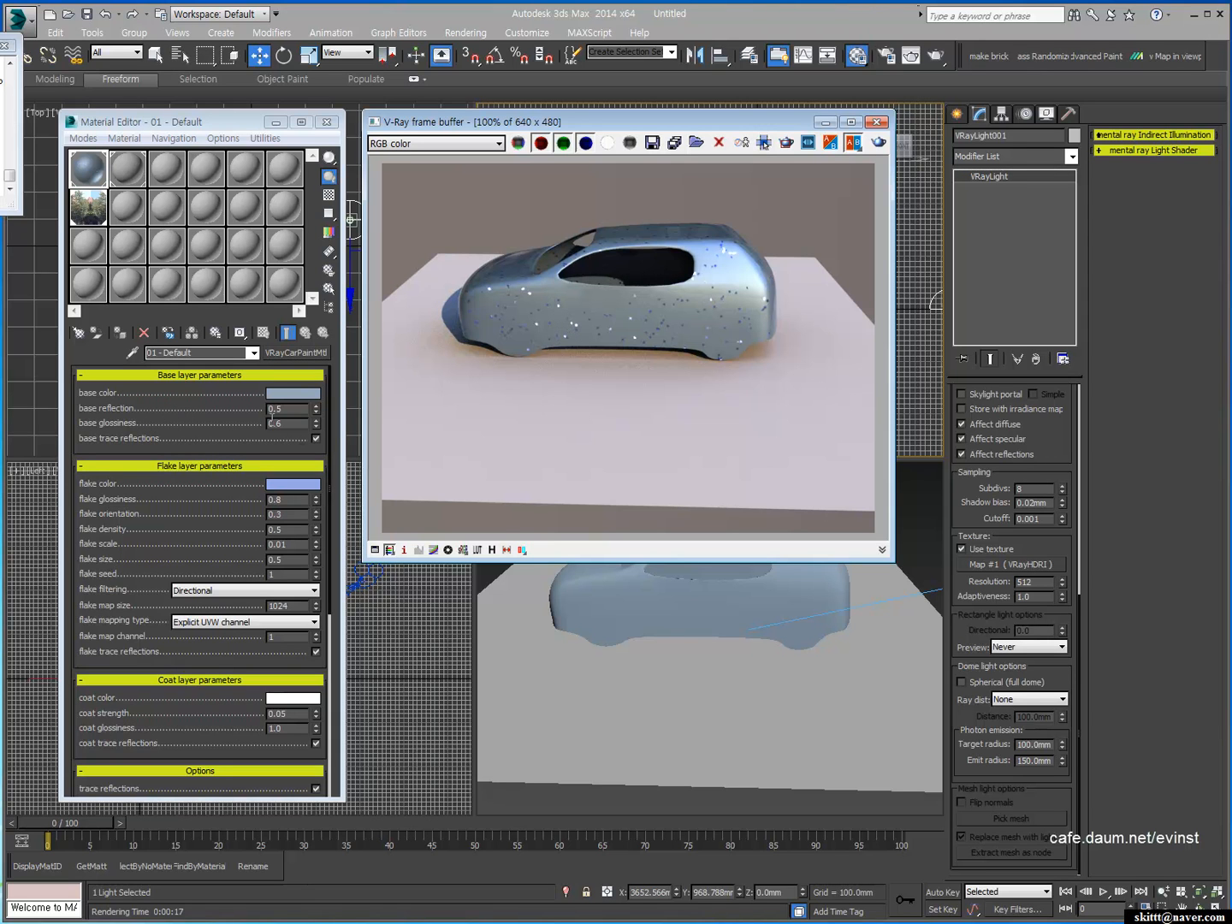
drag(292, 411, 198, 418)
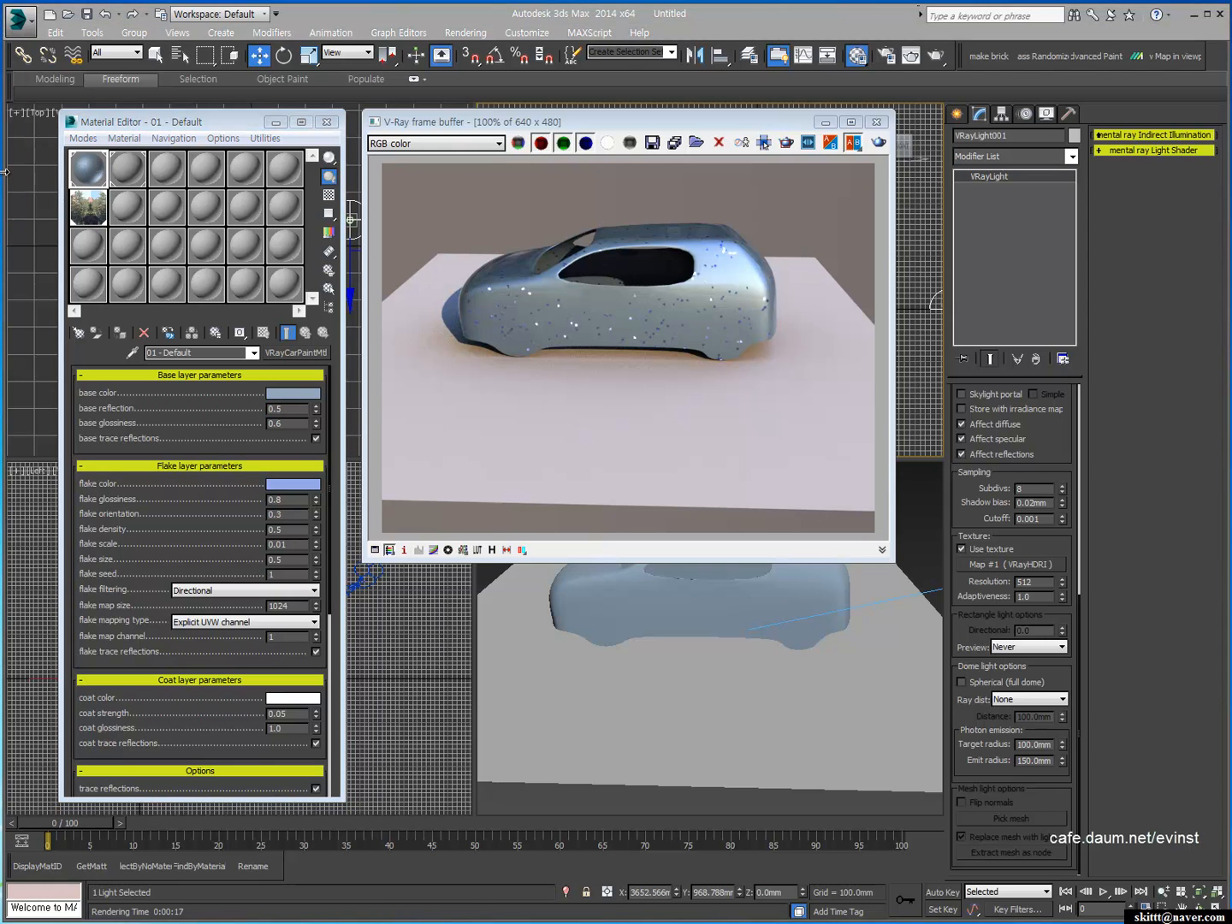
click(89, 178)
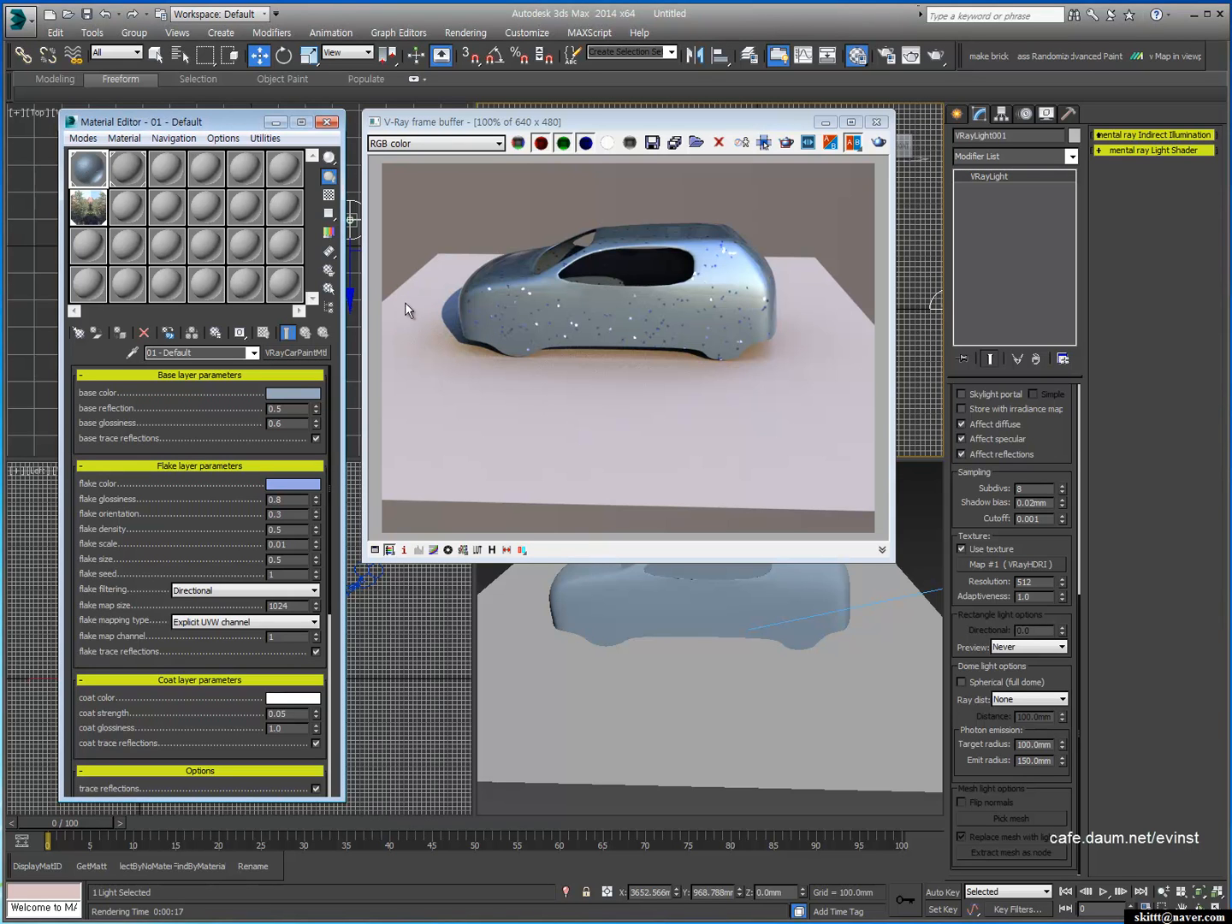
double_click(89, 171)
drag(255, 68, 519, 128)
Step: Test a base reflection of 1.0 on the car paint material and restore it to 0.5
click(290, 410)
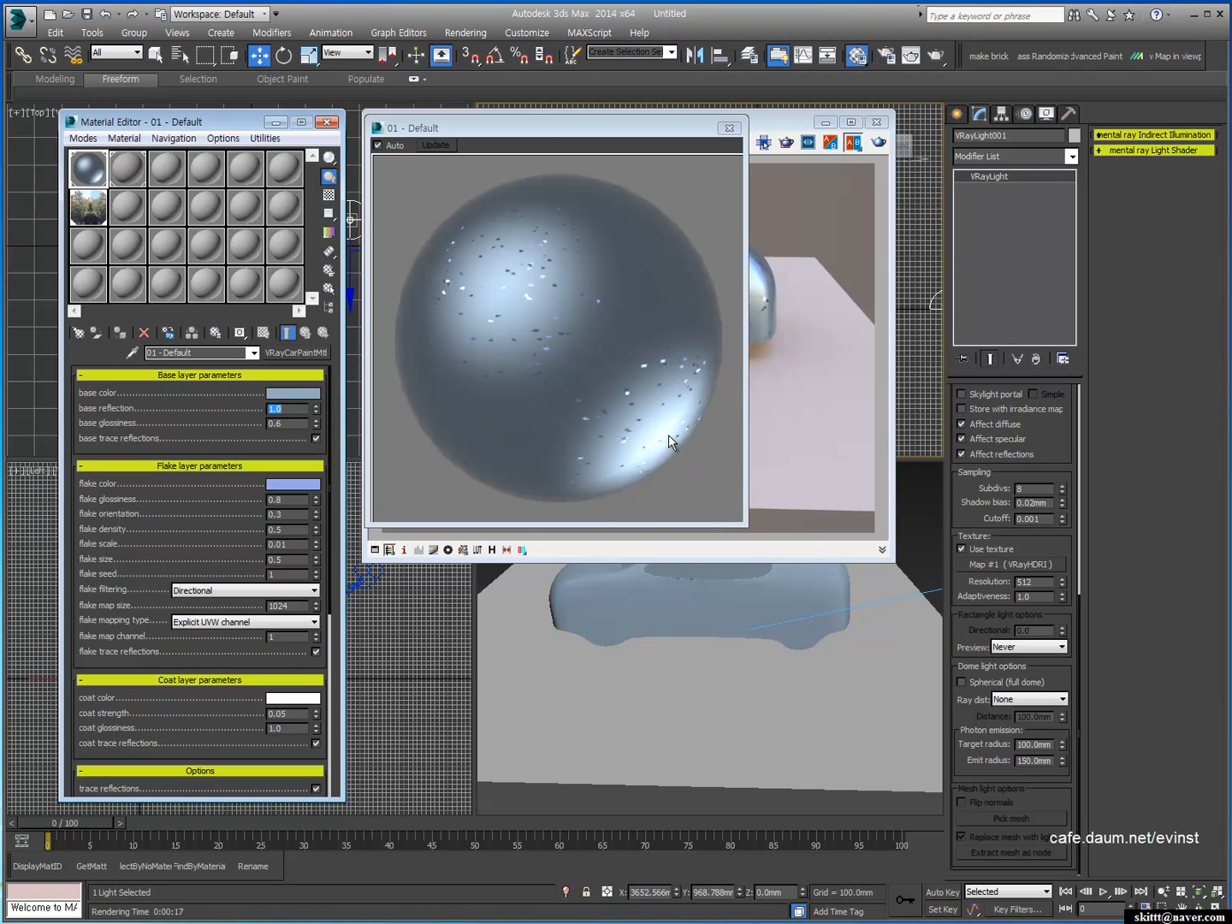
drag(538, 130, 531, 179)
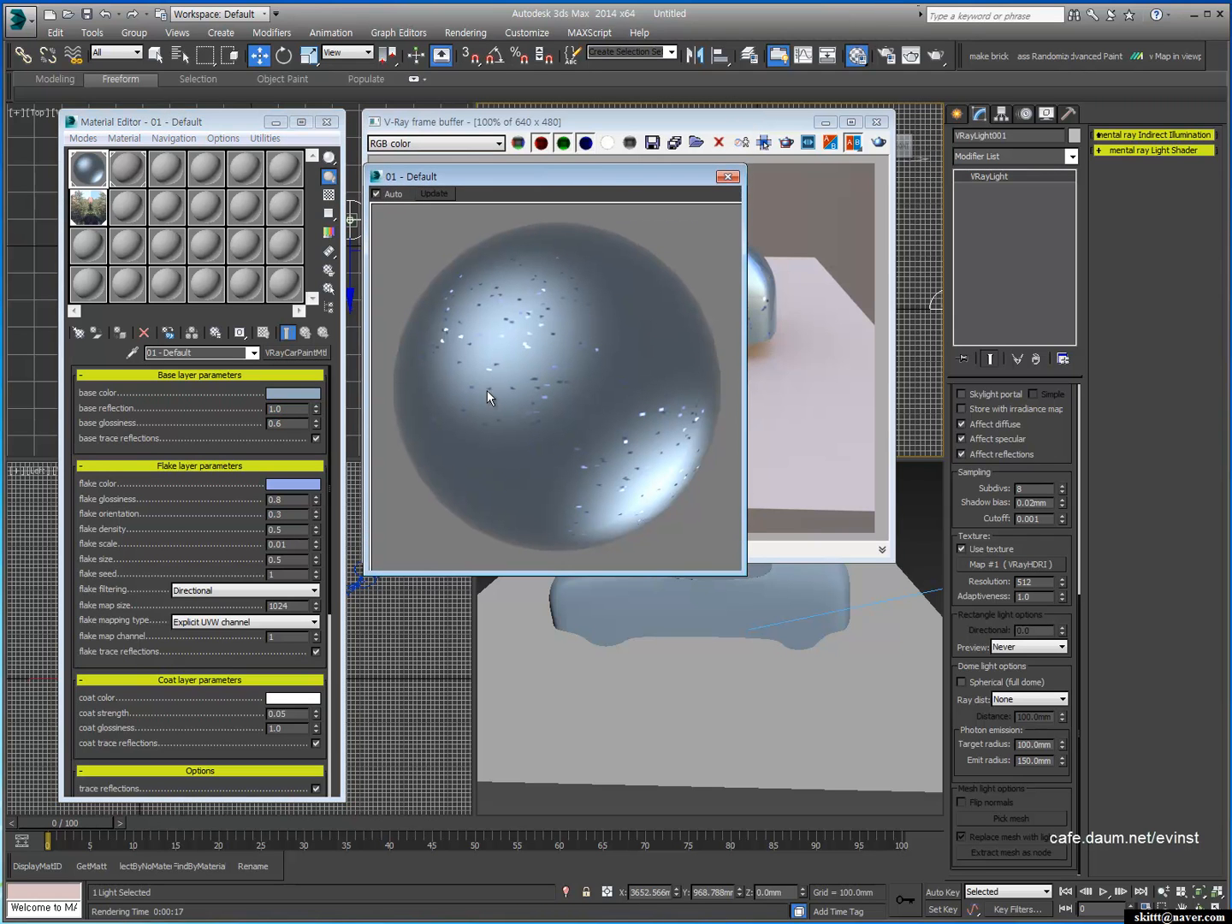
double_click(291, 409)
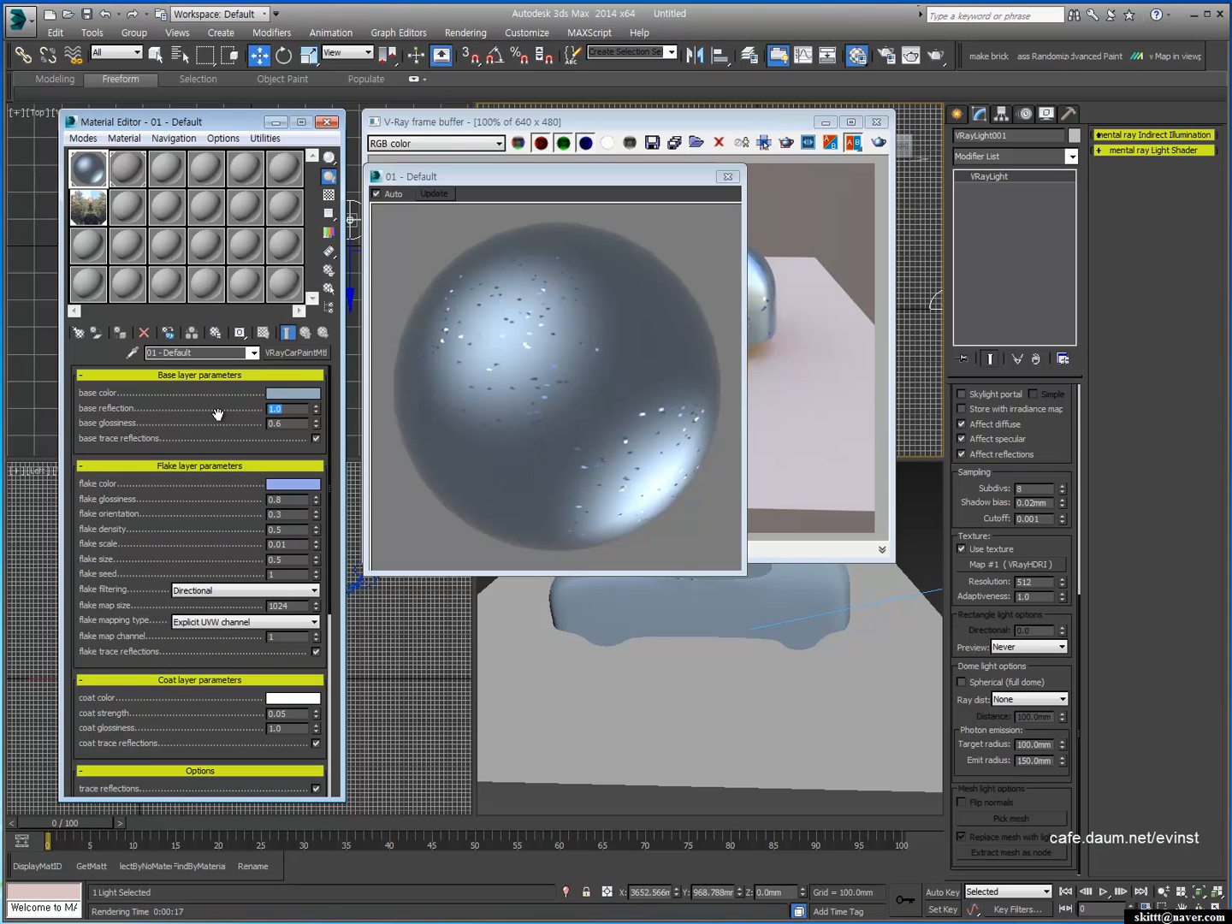
key(Return)
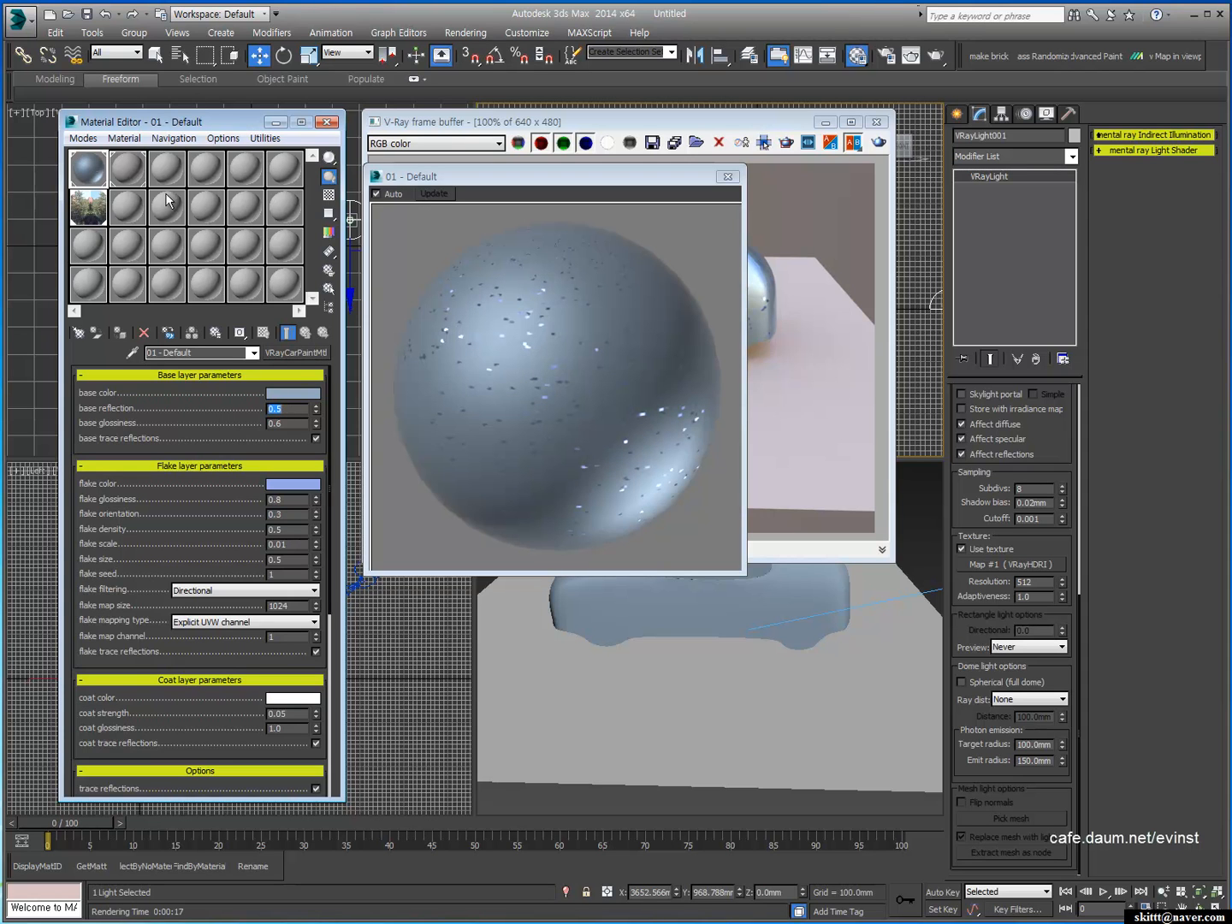
Step: Try lighter grey reflection colours on the 02 - Default VRayMtl and cancel the colour change
click(129, 172)
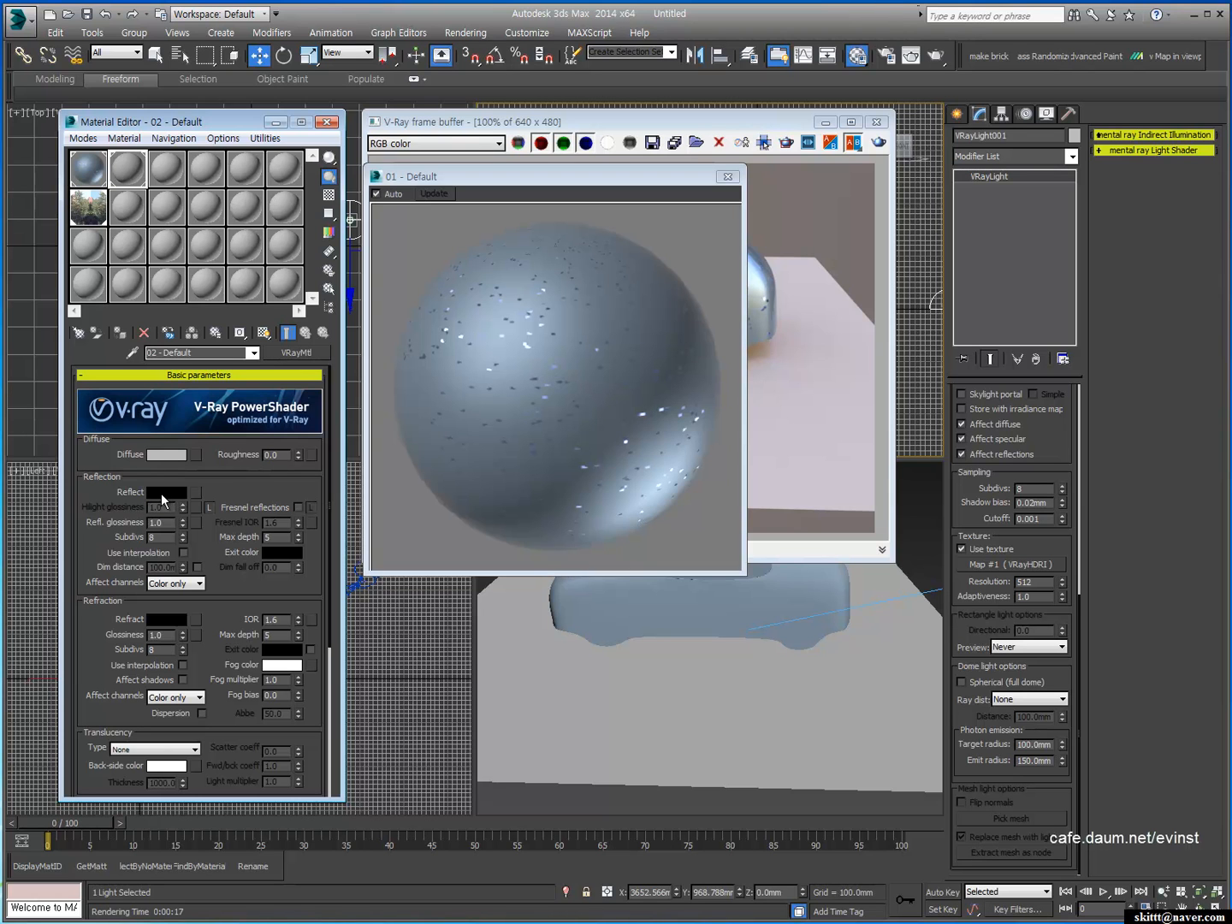
click(161, 493)
drag(124, 4, 321, 236)
drag(328, 335, 307, 264)
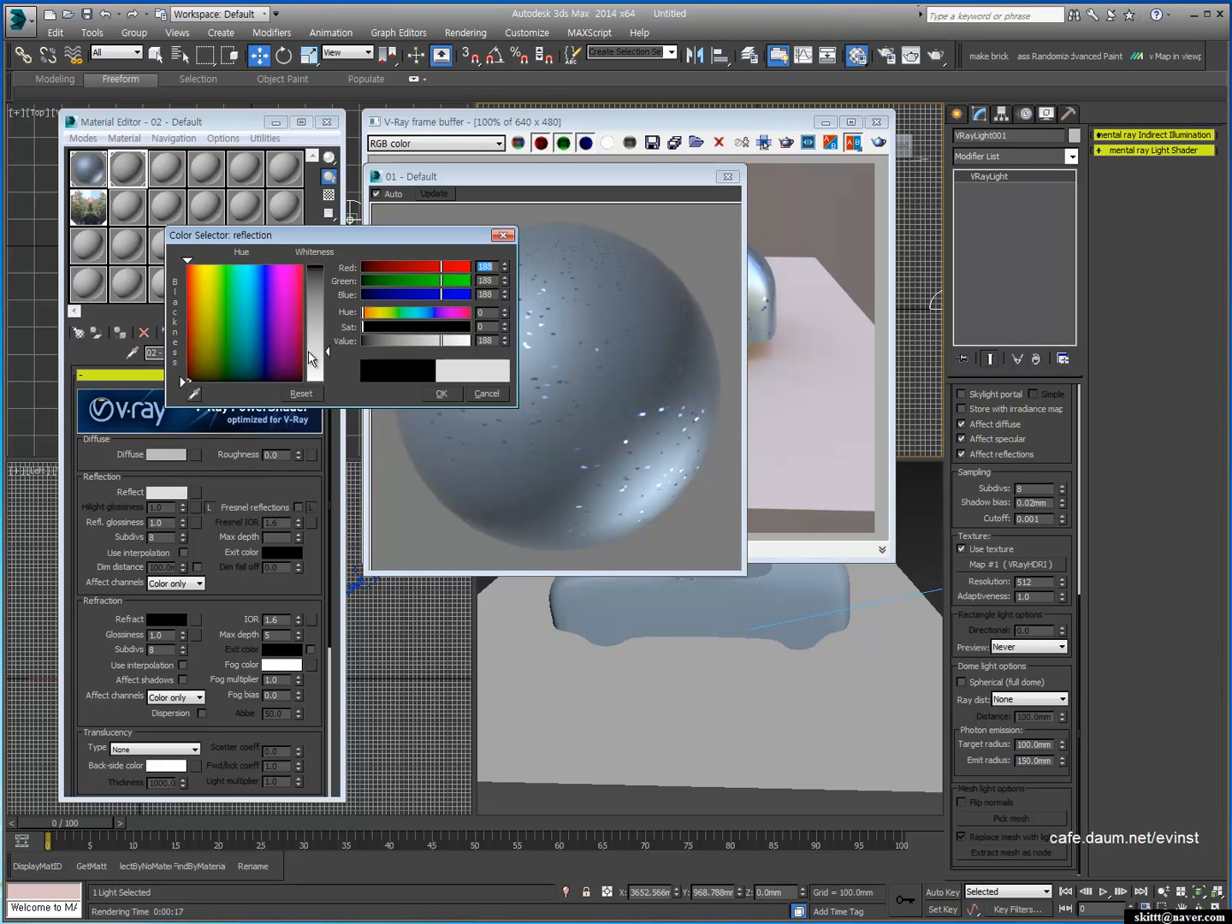
click(487, 395)
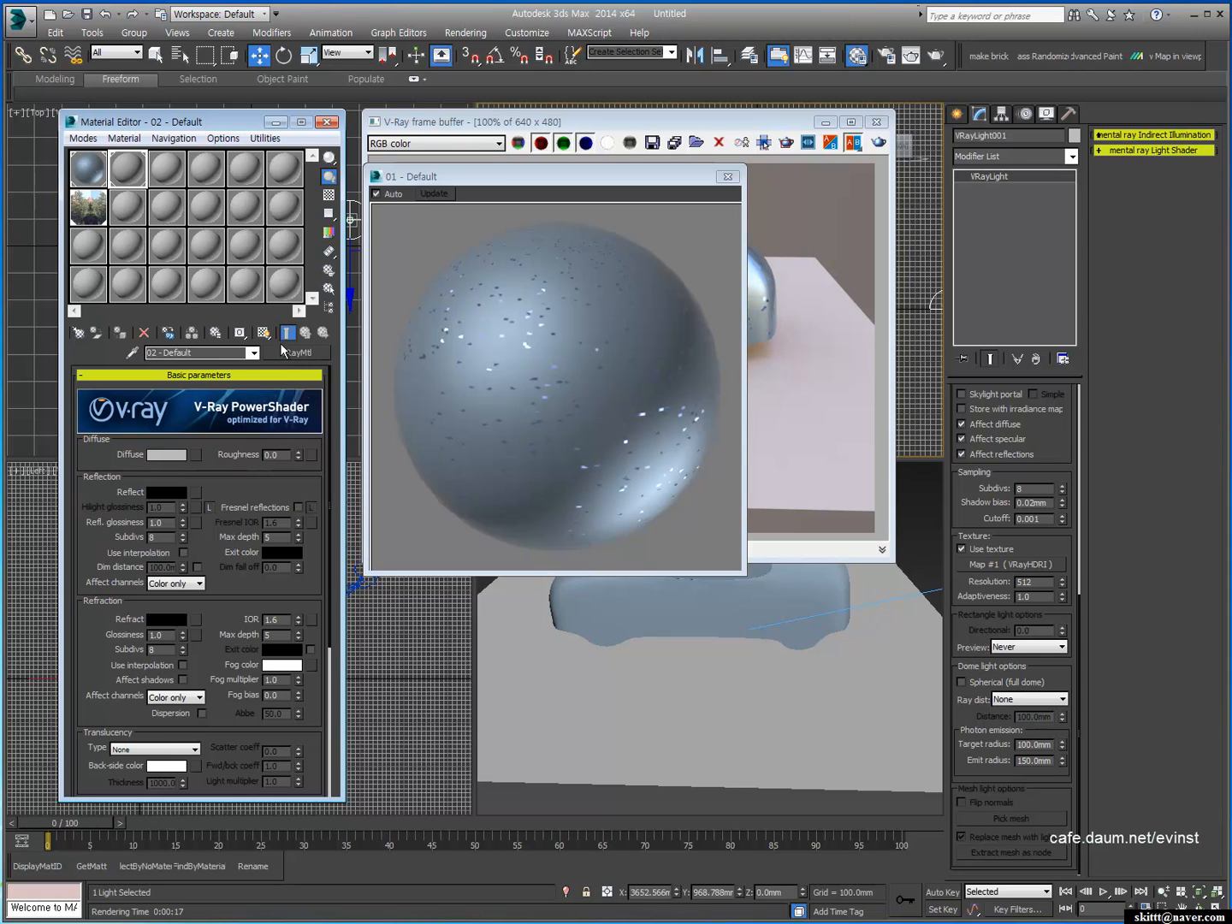
Step: Compare the car paint with the 02 - Default material and set the car paint's base glossiness to 0.9
click(88, 169)
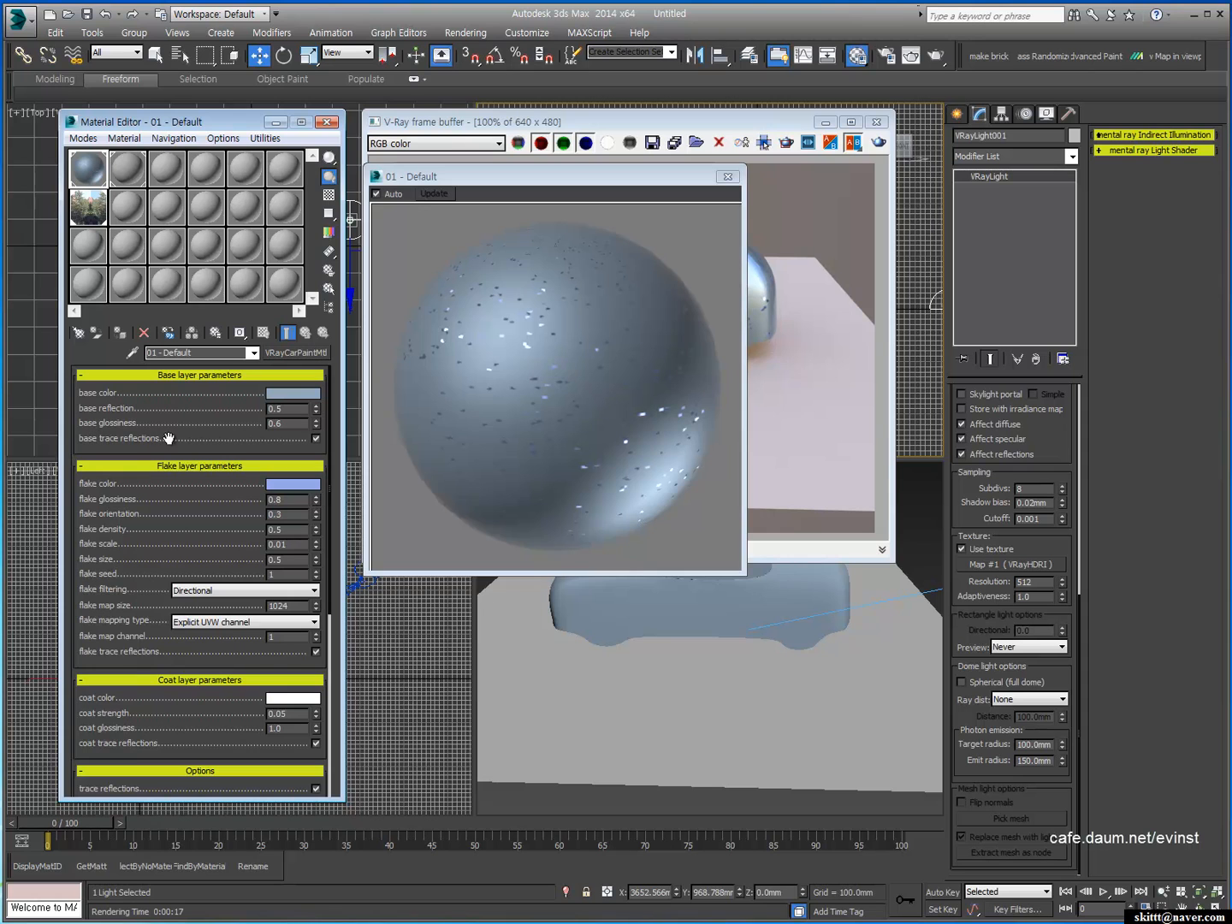
drag(510, 183, 508, 200)
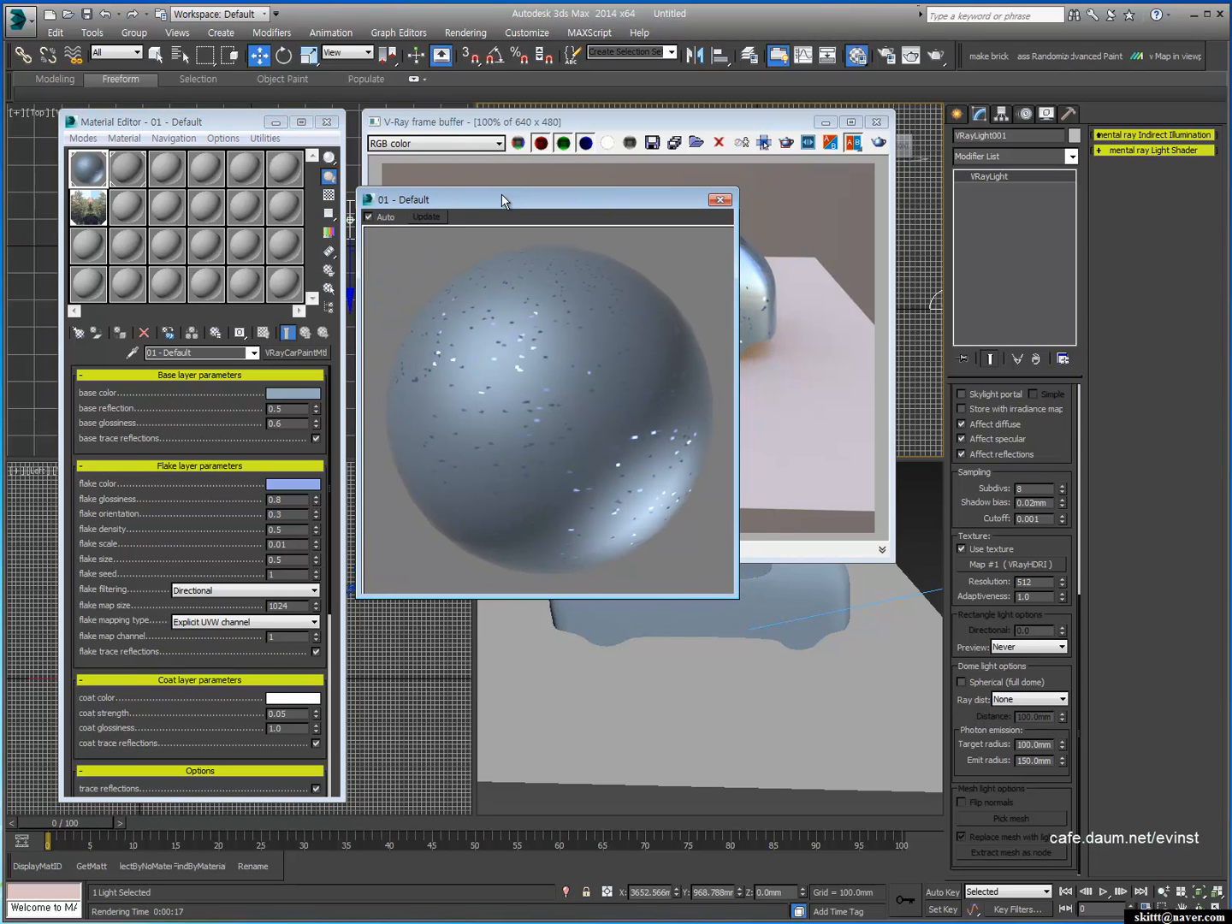
click(287, 425)
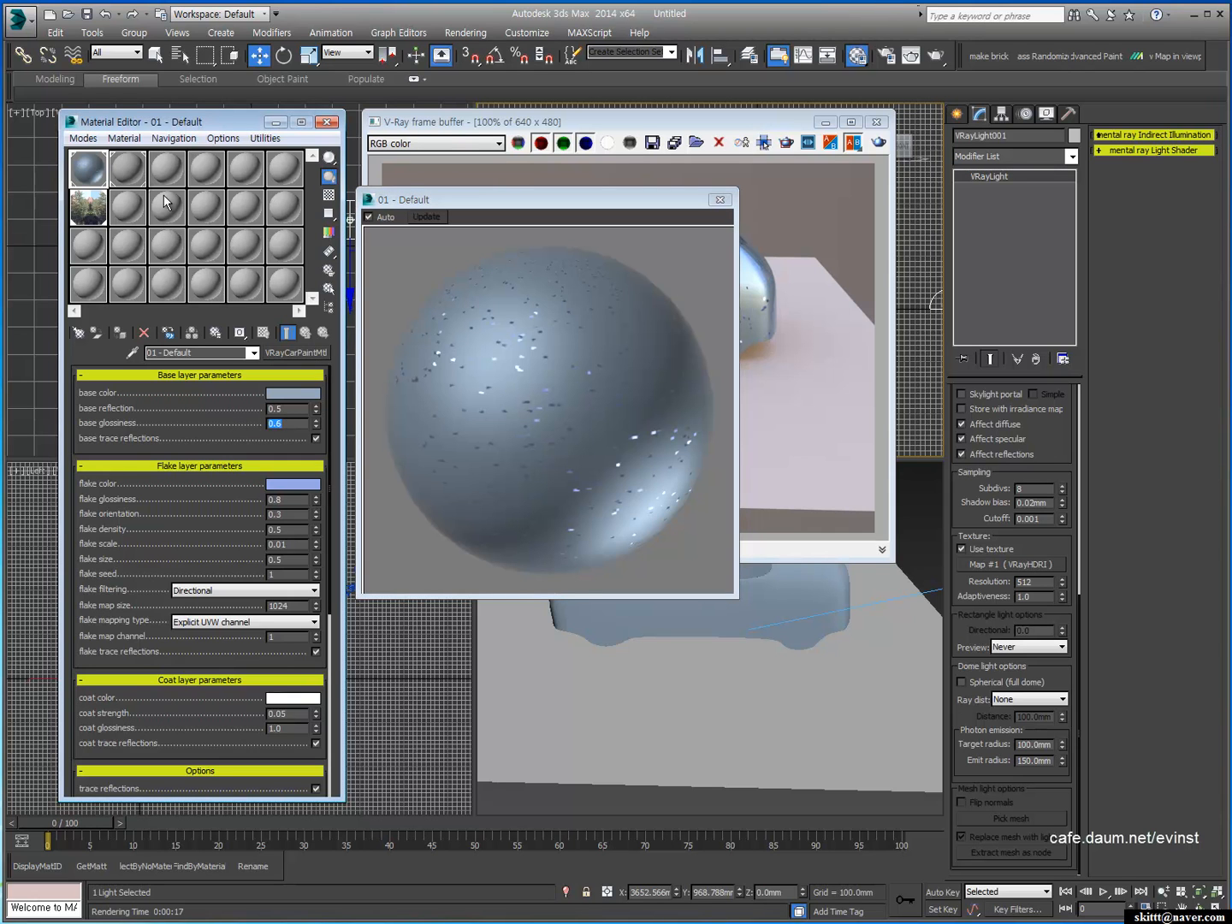
click(128, 171)
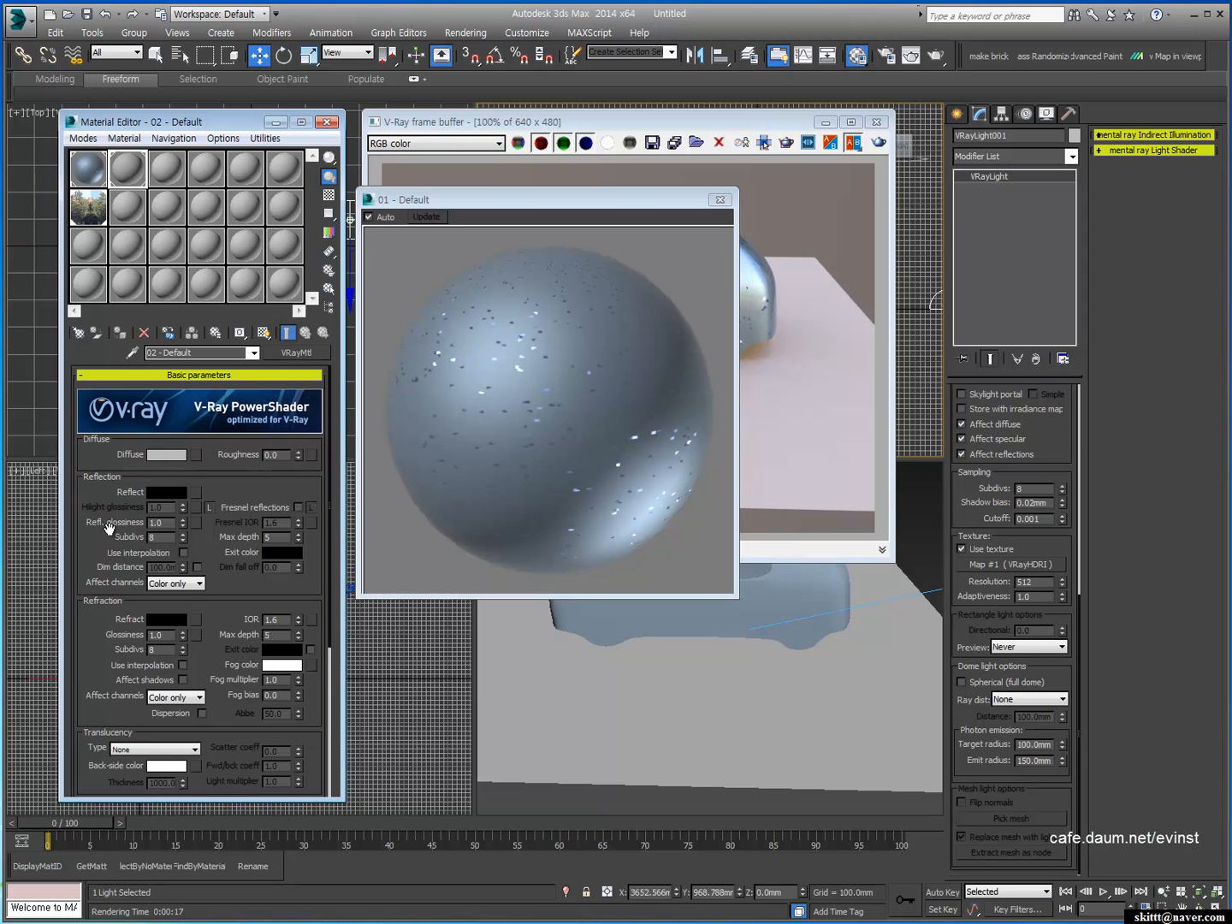
click(89, 169)
double_click(289, 422)
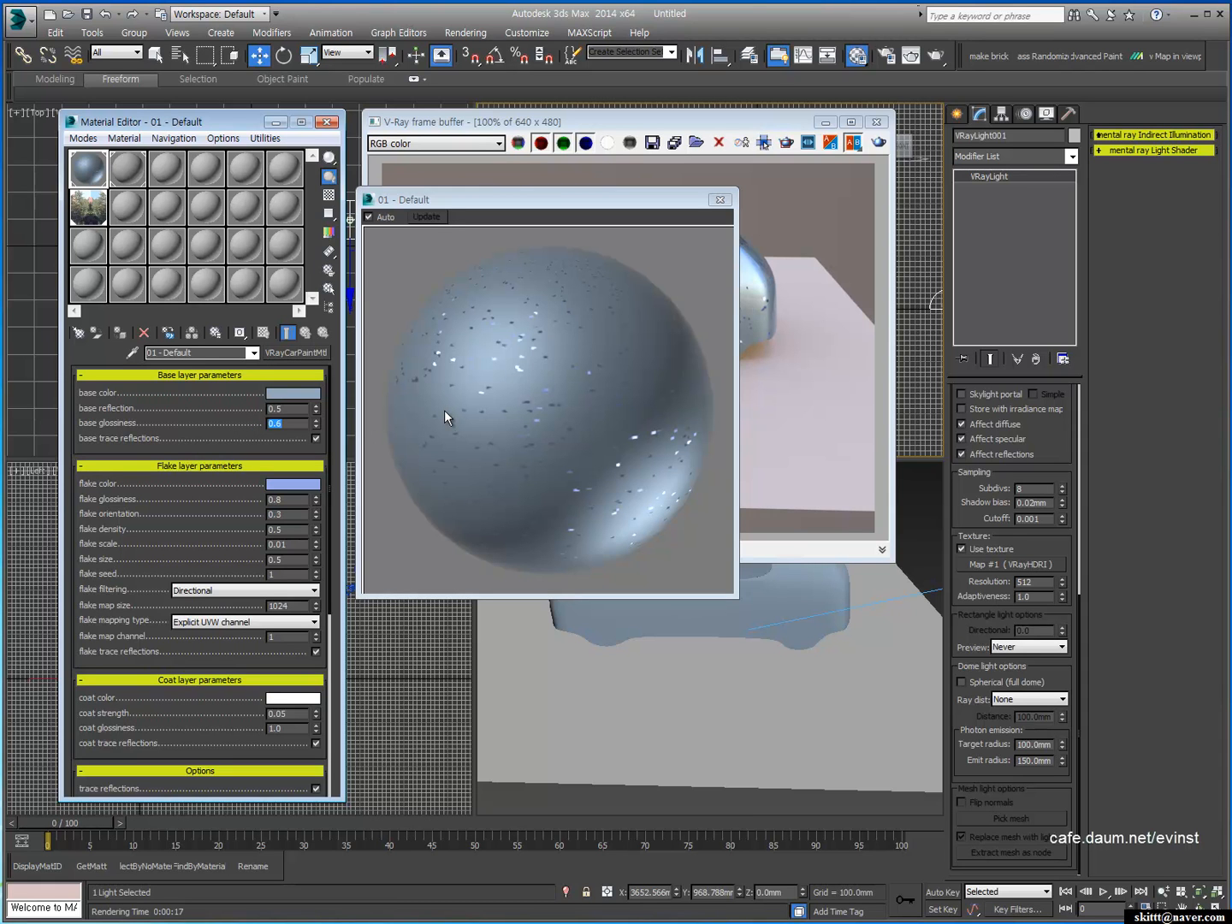
text(00)
text(39)
key(Left)
key(BackSpace)
key(Return)
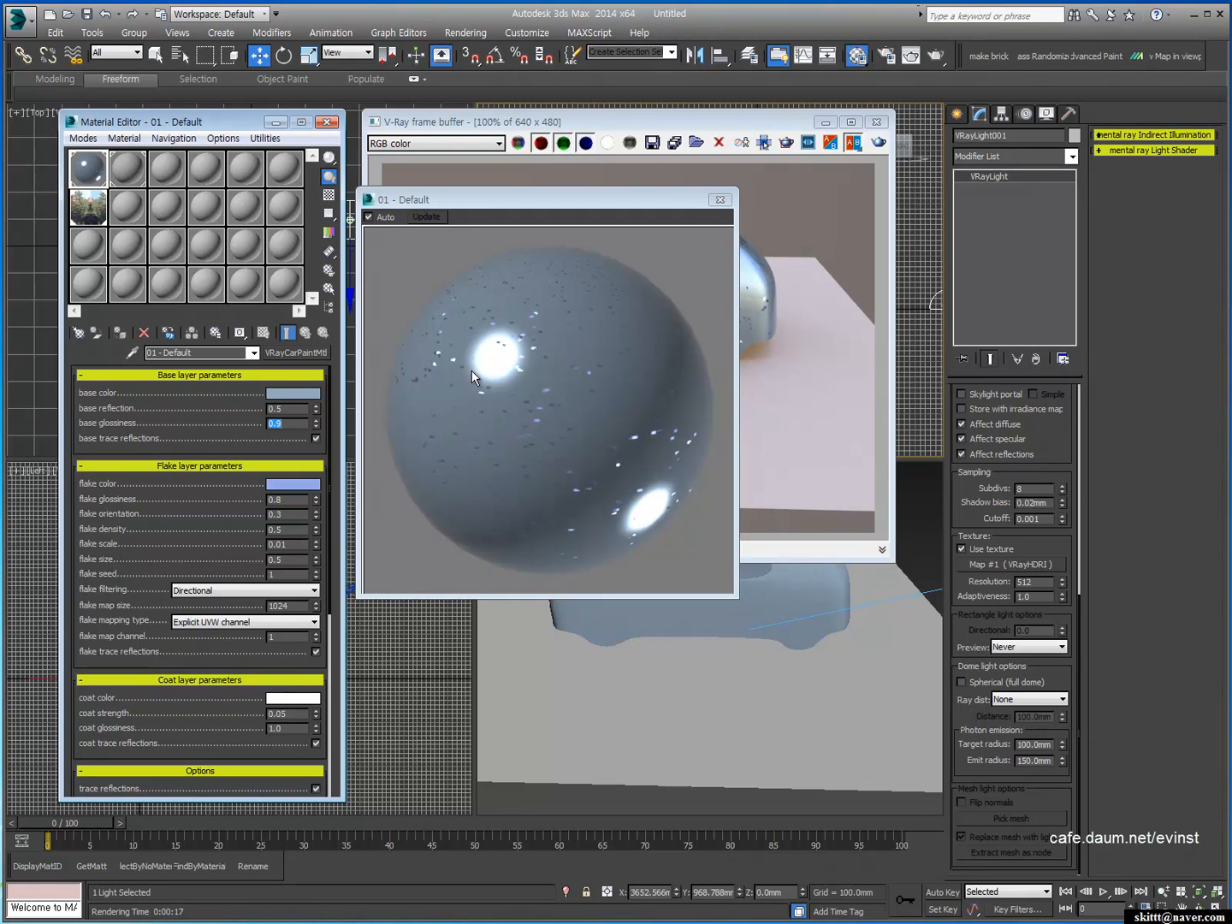
Step: Restore the car paint's base glossiness to 0.6 and reposition the enlarged preview
drag(470, 203, 481, 254)
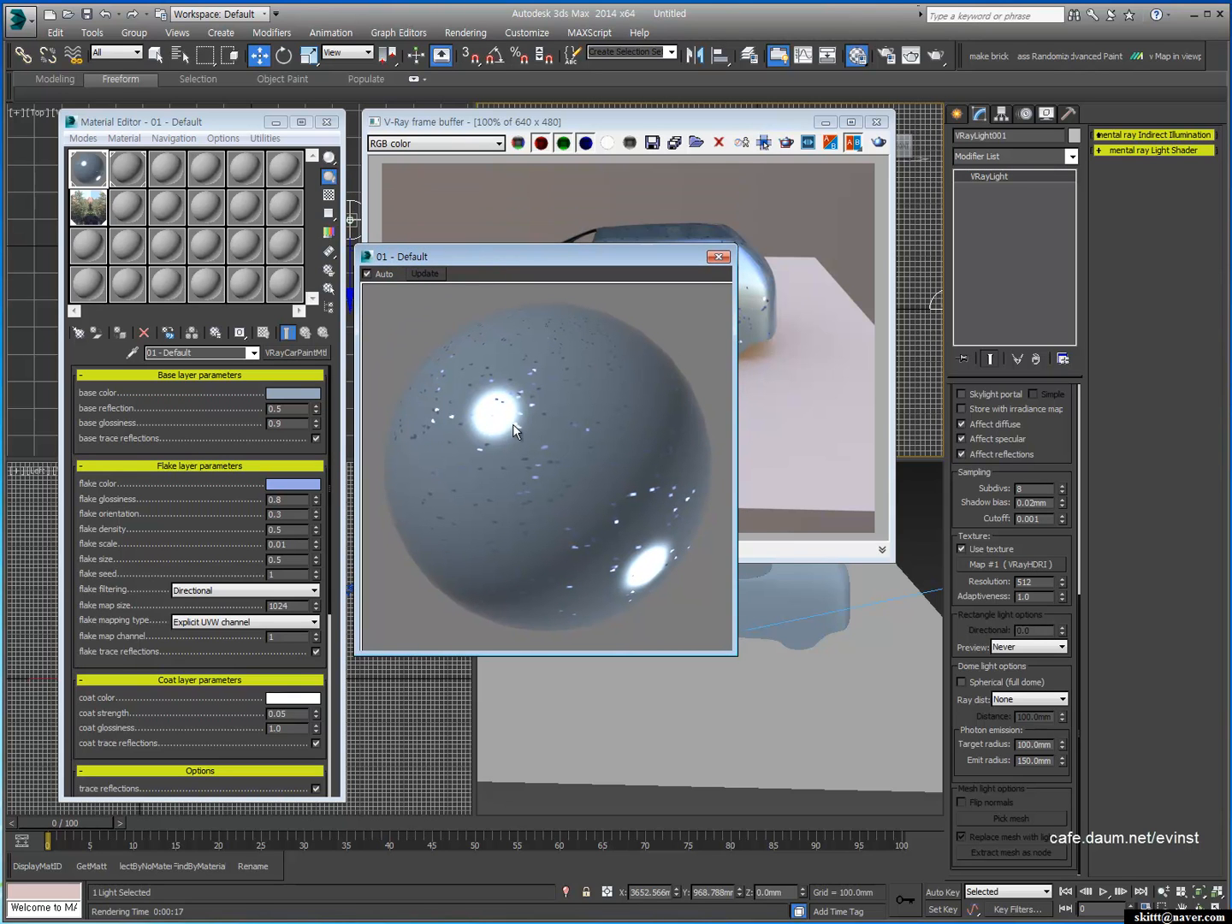
double_click(291, 422)
text(0.6)
key(Return)
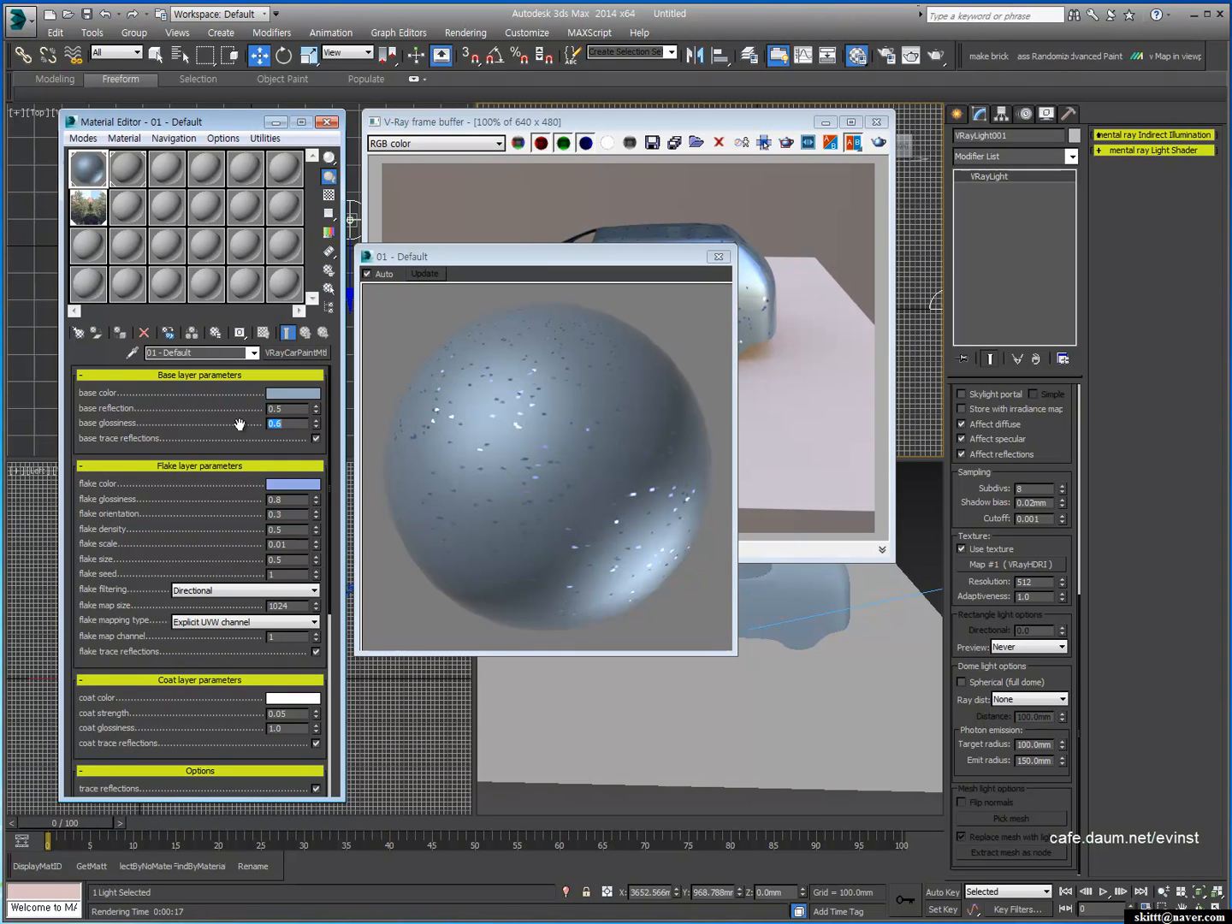
mouse_move(547, 259)
mouse_down()
mouse_move(540, 239)
mouse_move(557, 252)
mouse_up()
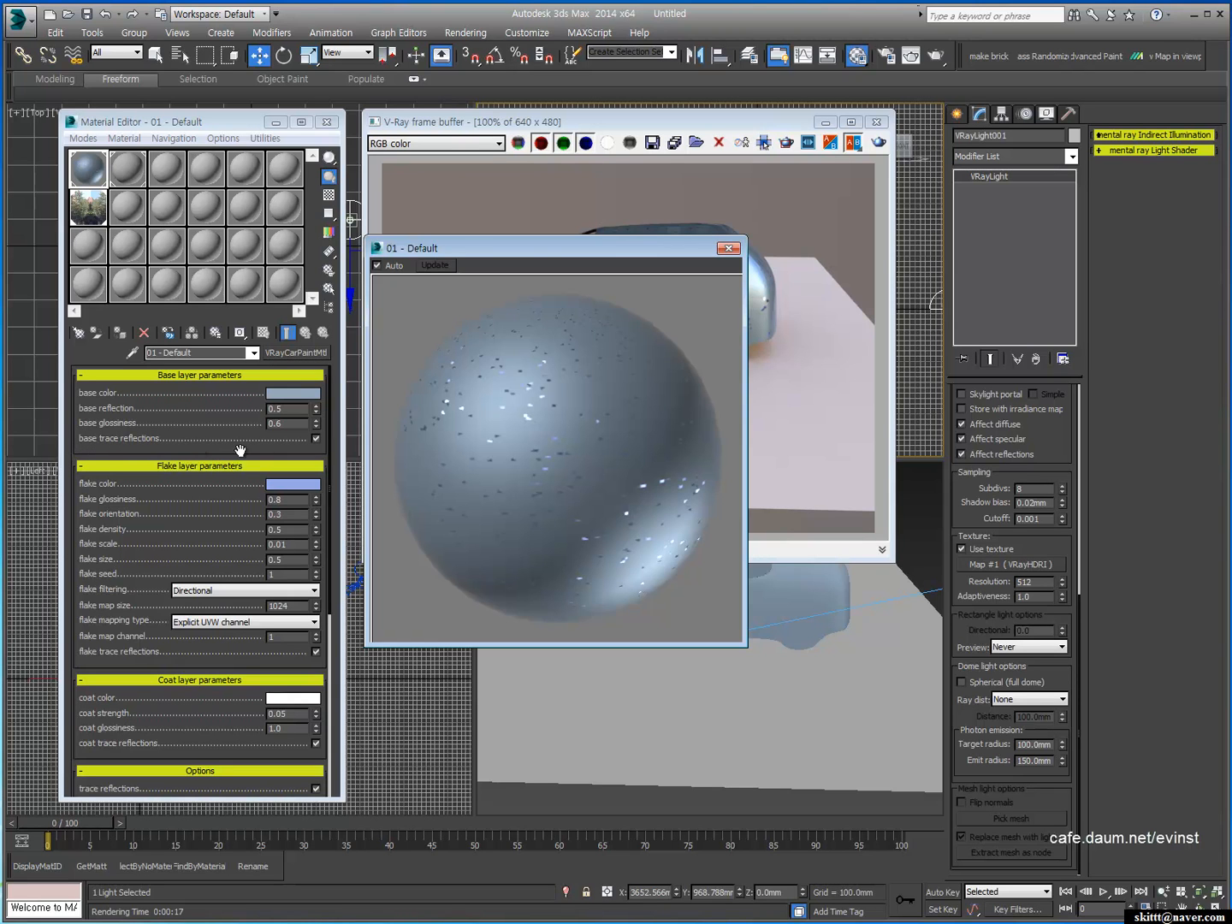
Step: Switch the car paint's base trace reflections off and back on, and shift the preview to uncover the rendered car
click(315, 440)
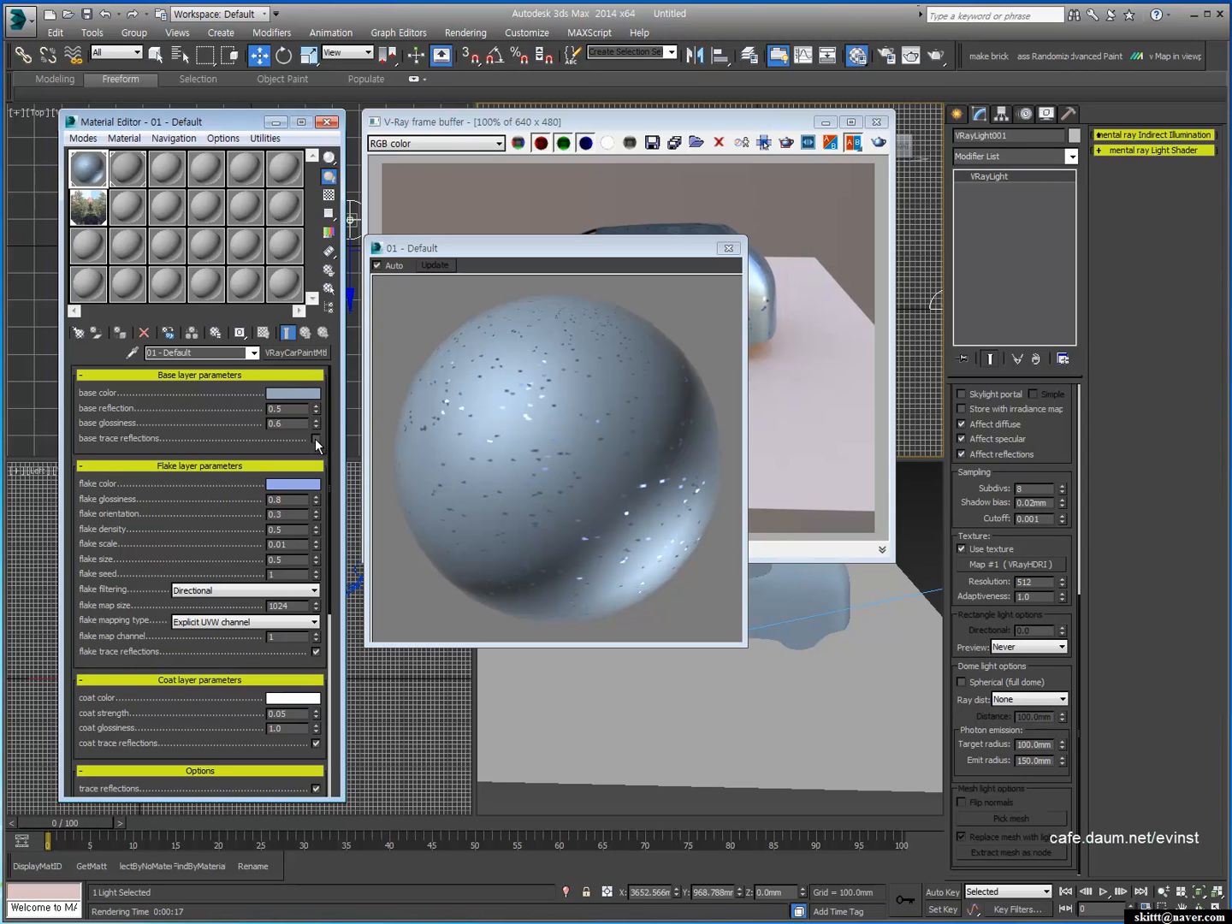
click(316, 440)
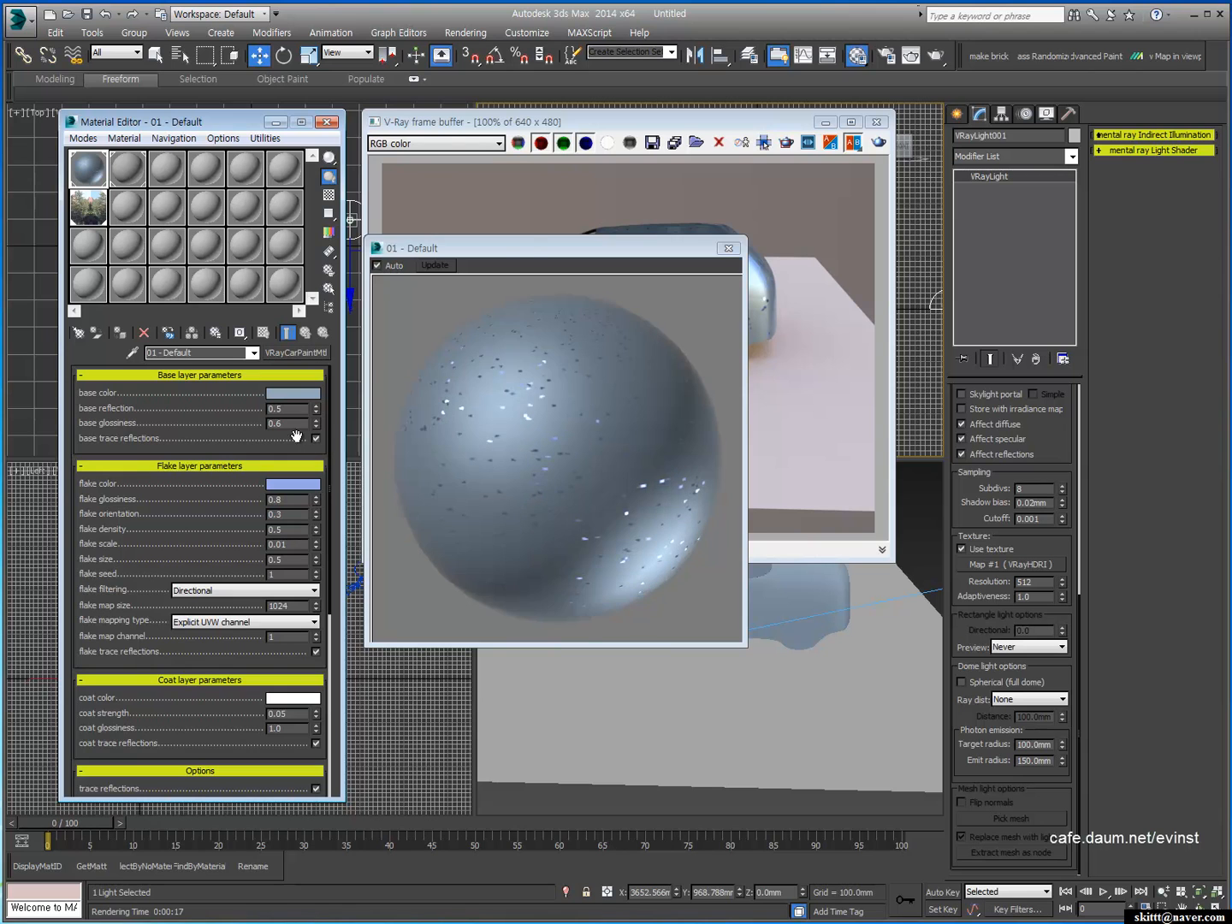
click(515, 250)
drag(514, 254, 504, 218)
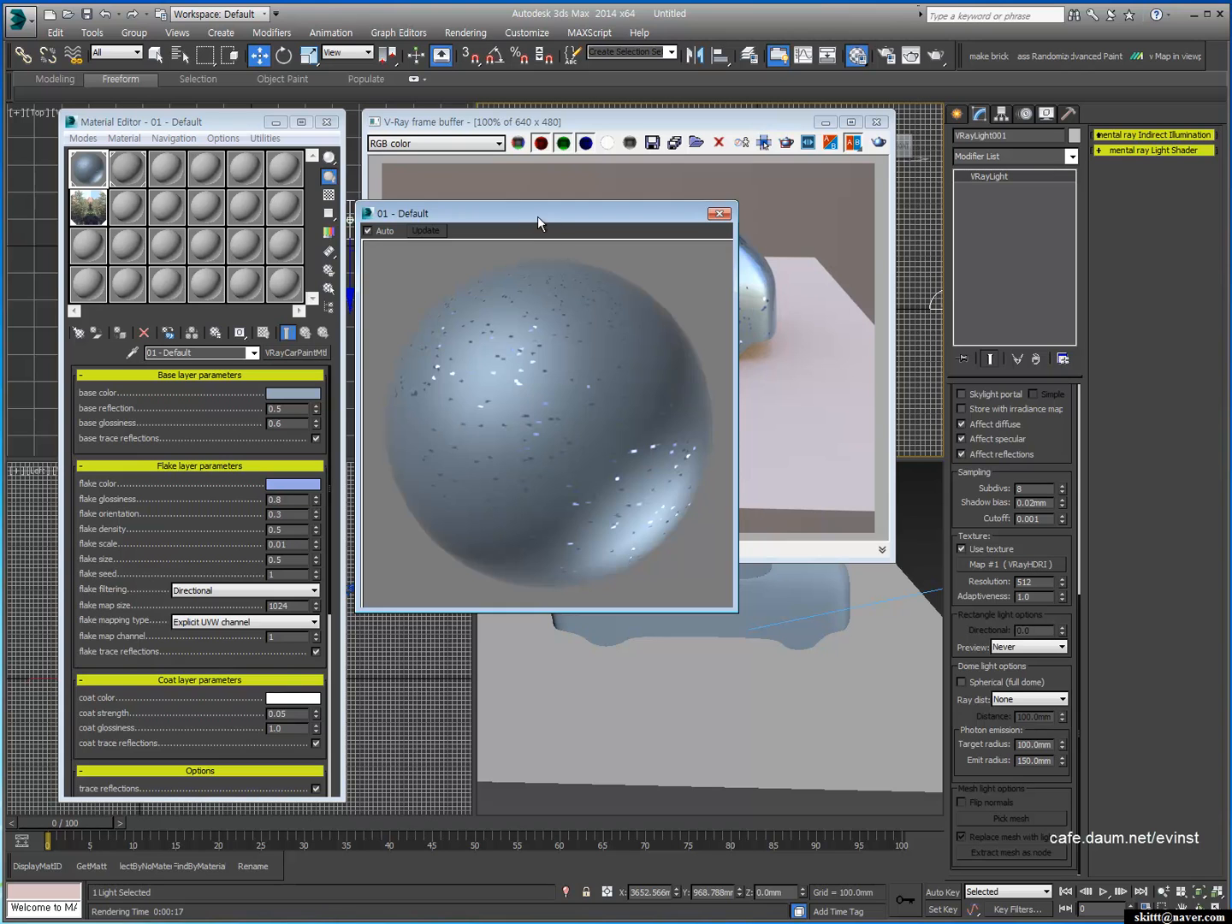
drag(524, 209, 525, 291)
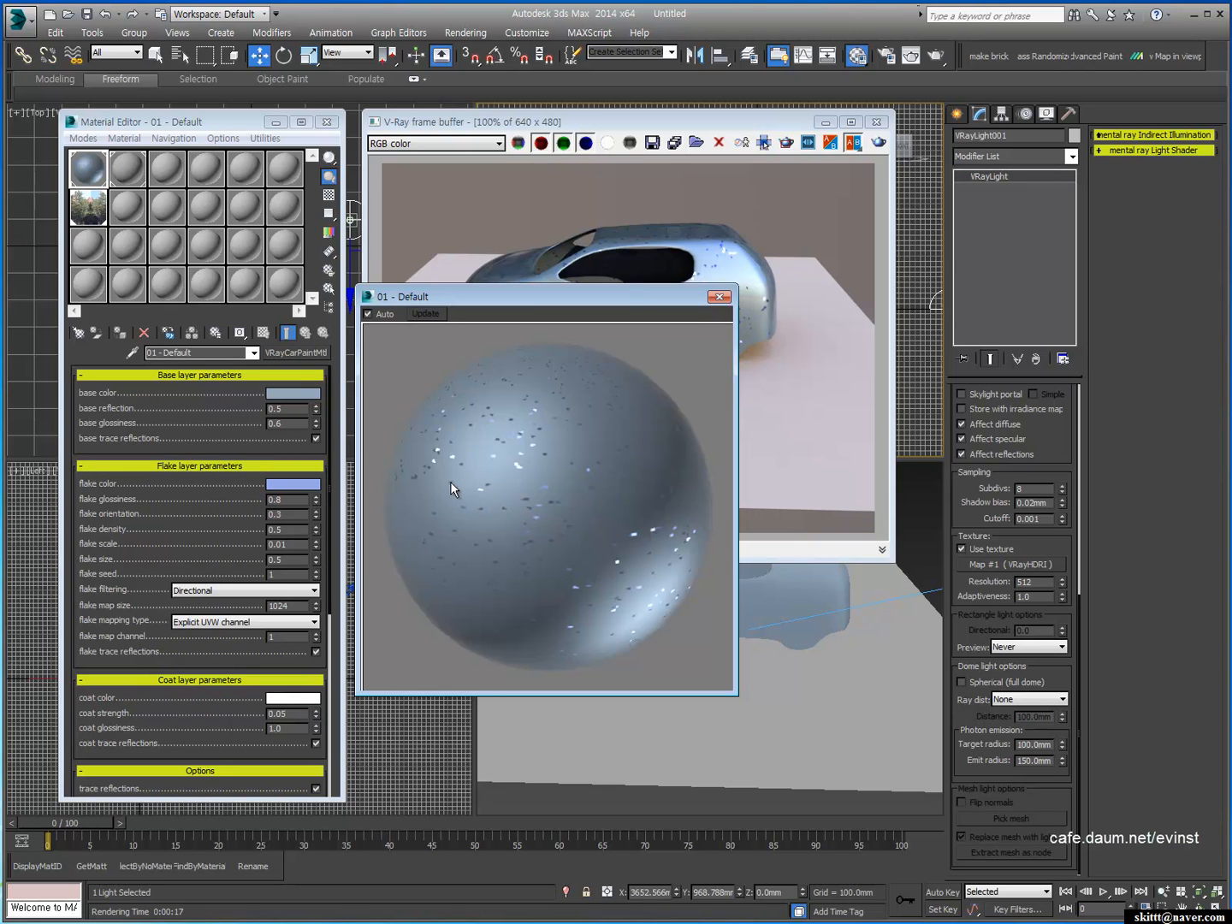
Step: Test a flake glossiness of 0.5 on the car paint material and restore it to 0.8
double_click(291, 500)
text(0.5)
key(Return)
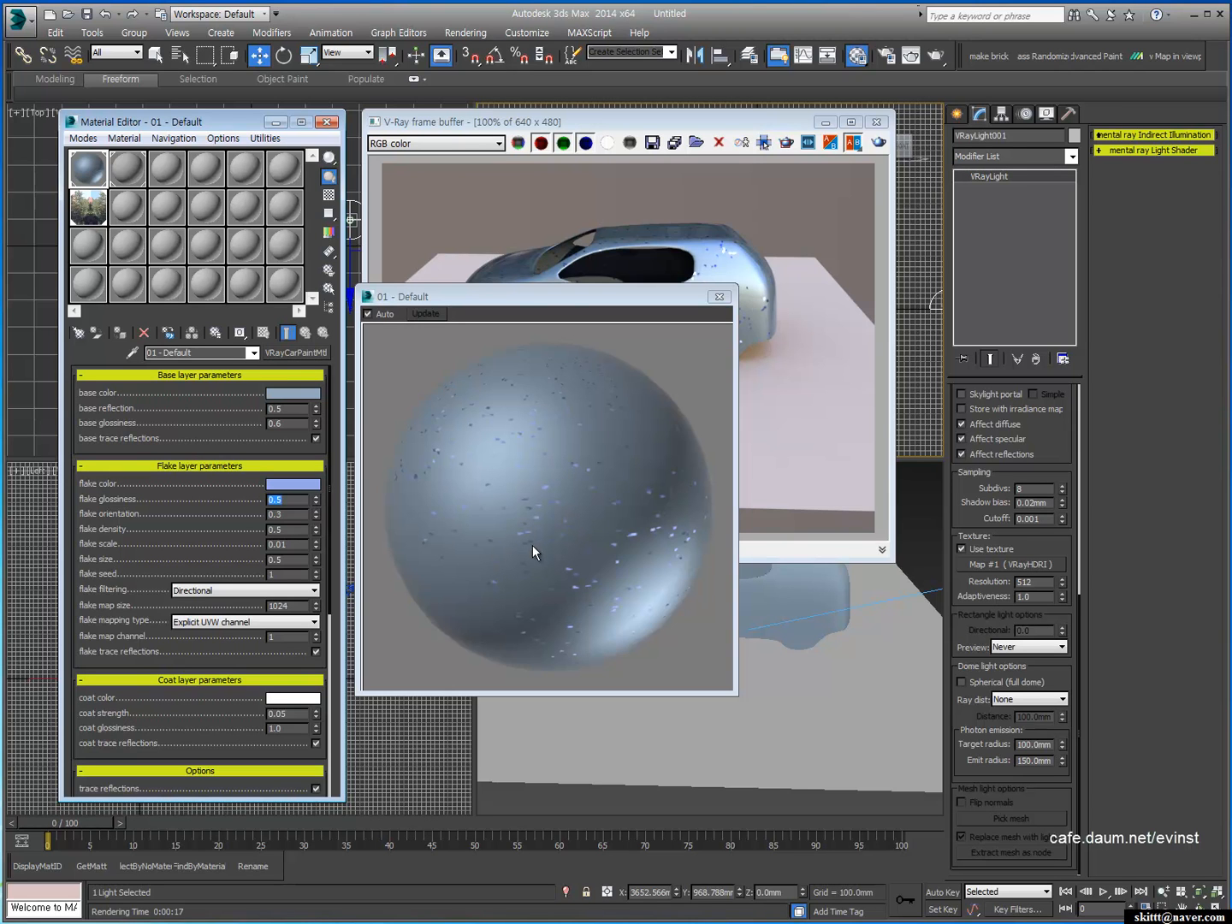
text(0.8)
key(Return)
Step: Set the car paint's flake density to 2 and raise it further to 3
click(288, 501)
double_click(291, 517)
key(shift+Tab)
key(Tab)
key(Tab)
text(2)
key(Return)
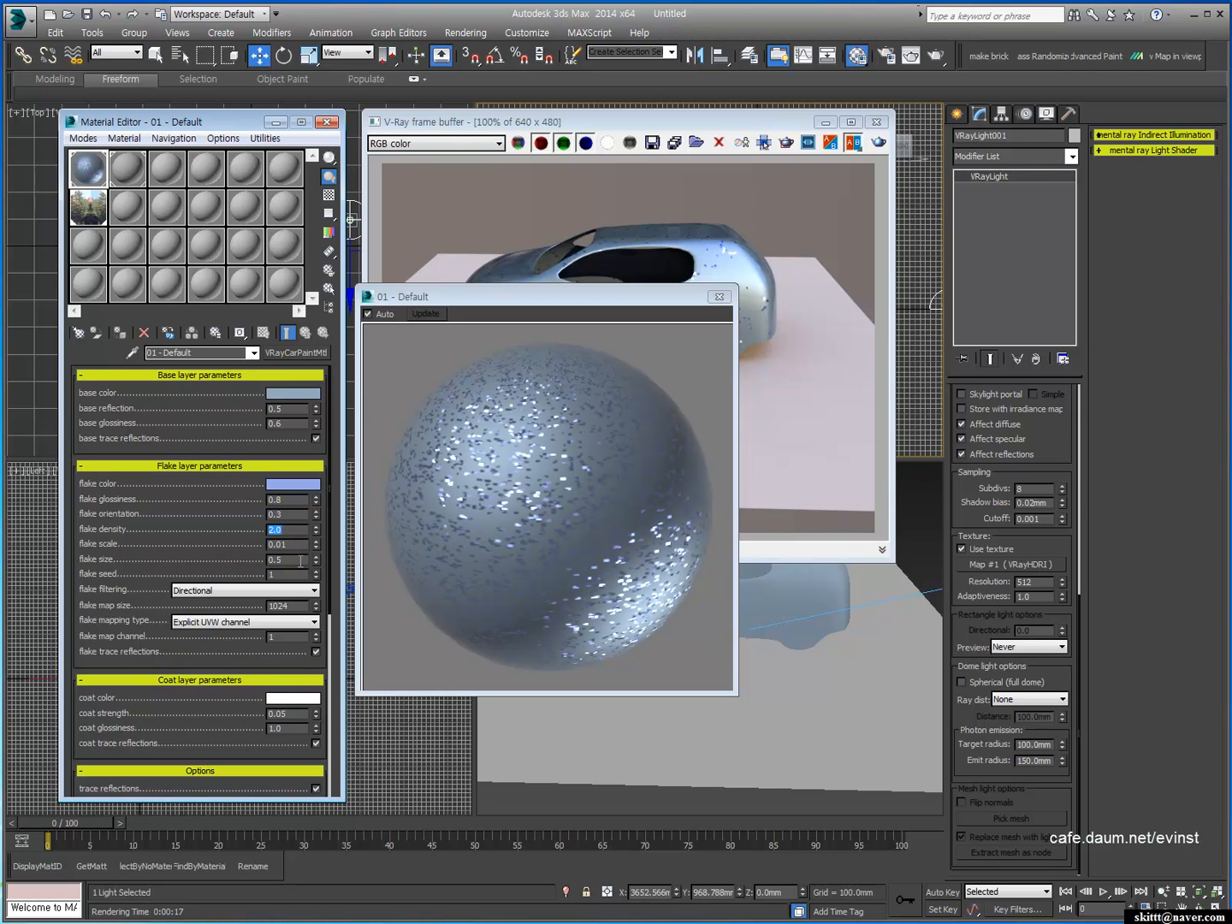
text(3)
key(Return)
Step: Move the enlarged material preview off the frame buffer and re-render the car with the denser flakes
drag(499, 297, 195, 299)
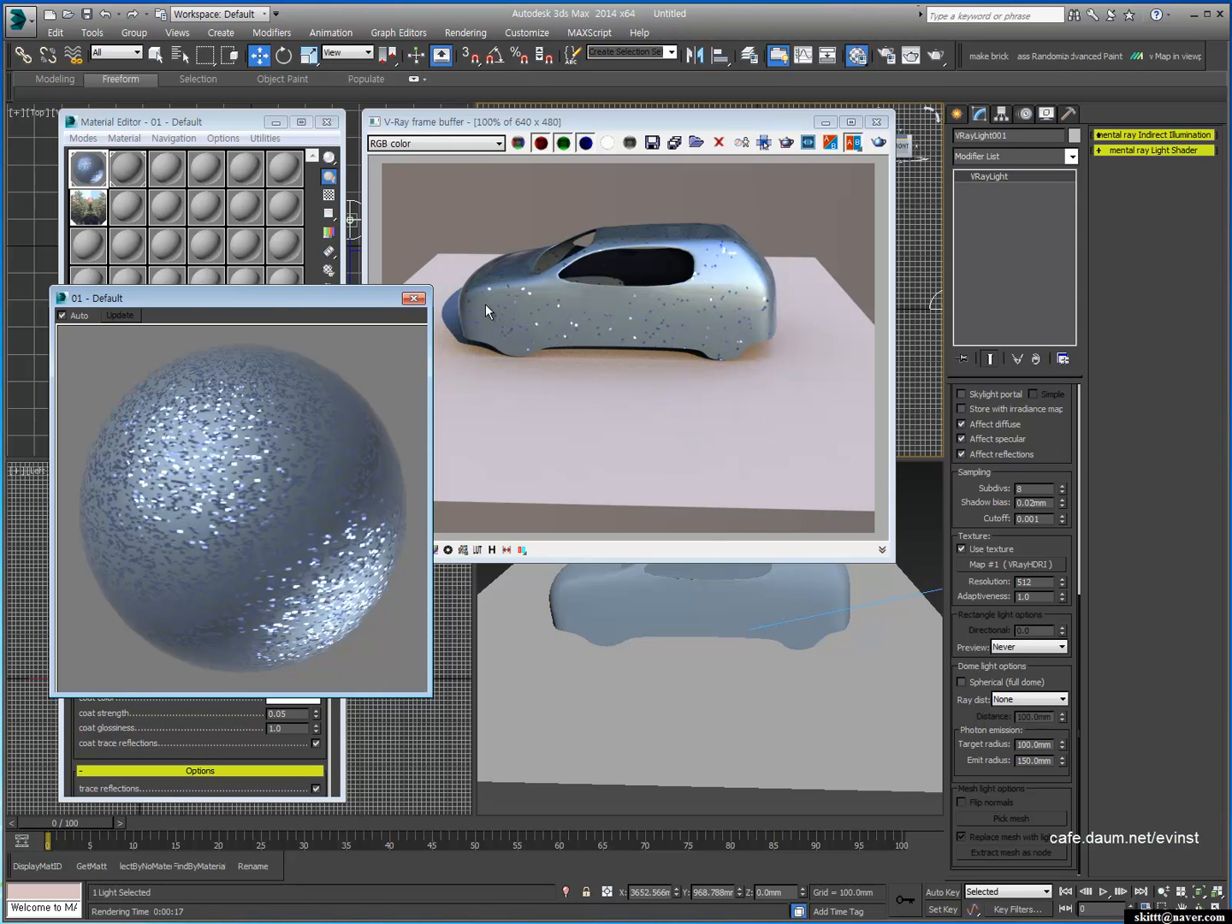
drag(276, 295, 246, 333)
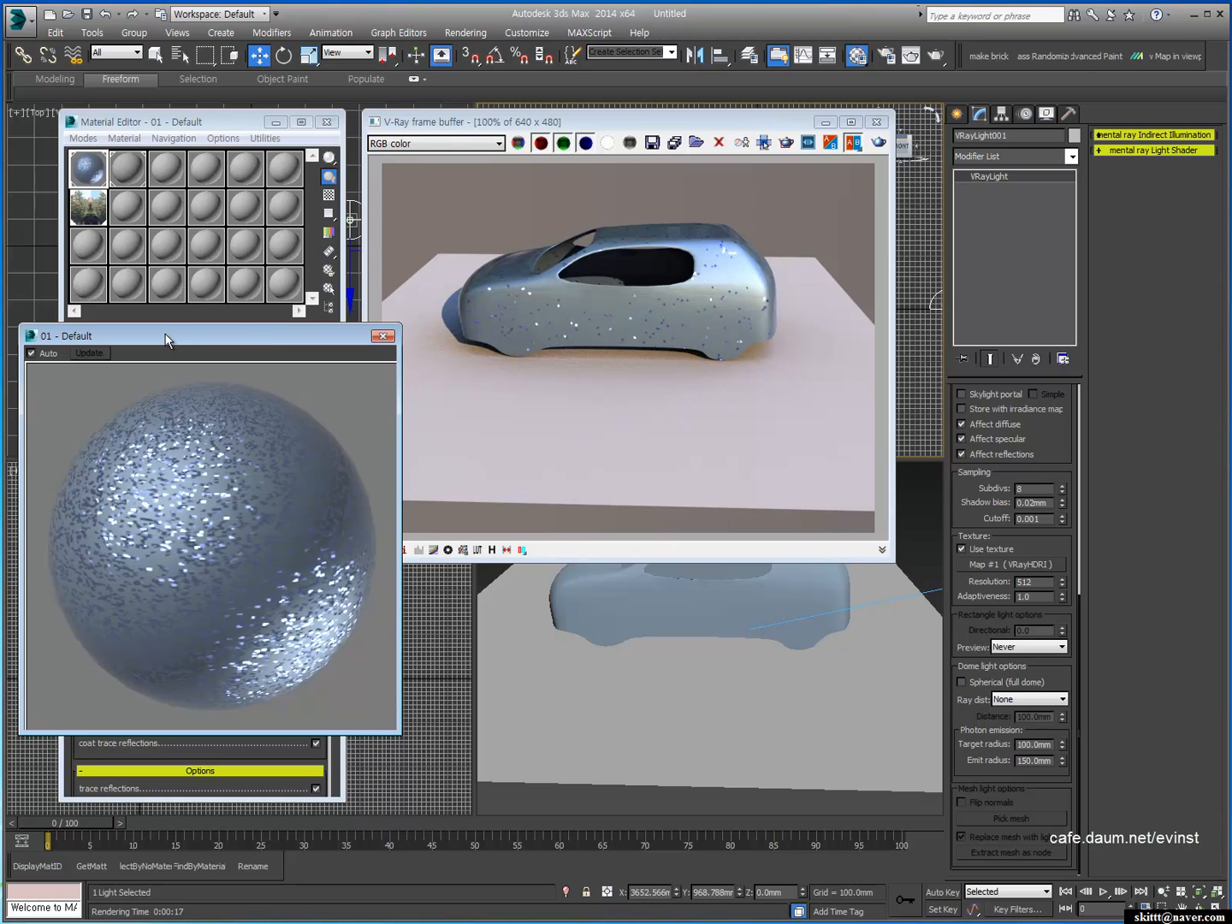
mouse_move(191, 332)
mouse_down()
mouse_move(196, 316)
mouse_move(257, 317)
mouse_move(540, 364)
mouse_move(209, 335)
mouse_move(199, 321)
mouse_up()
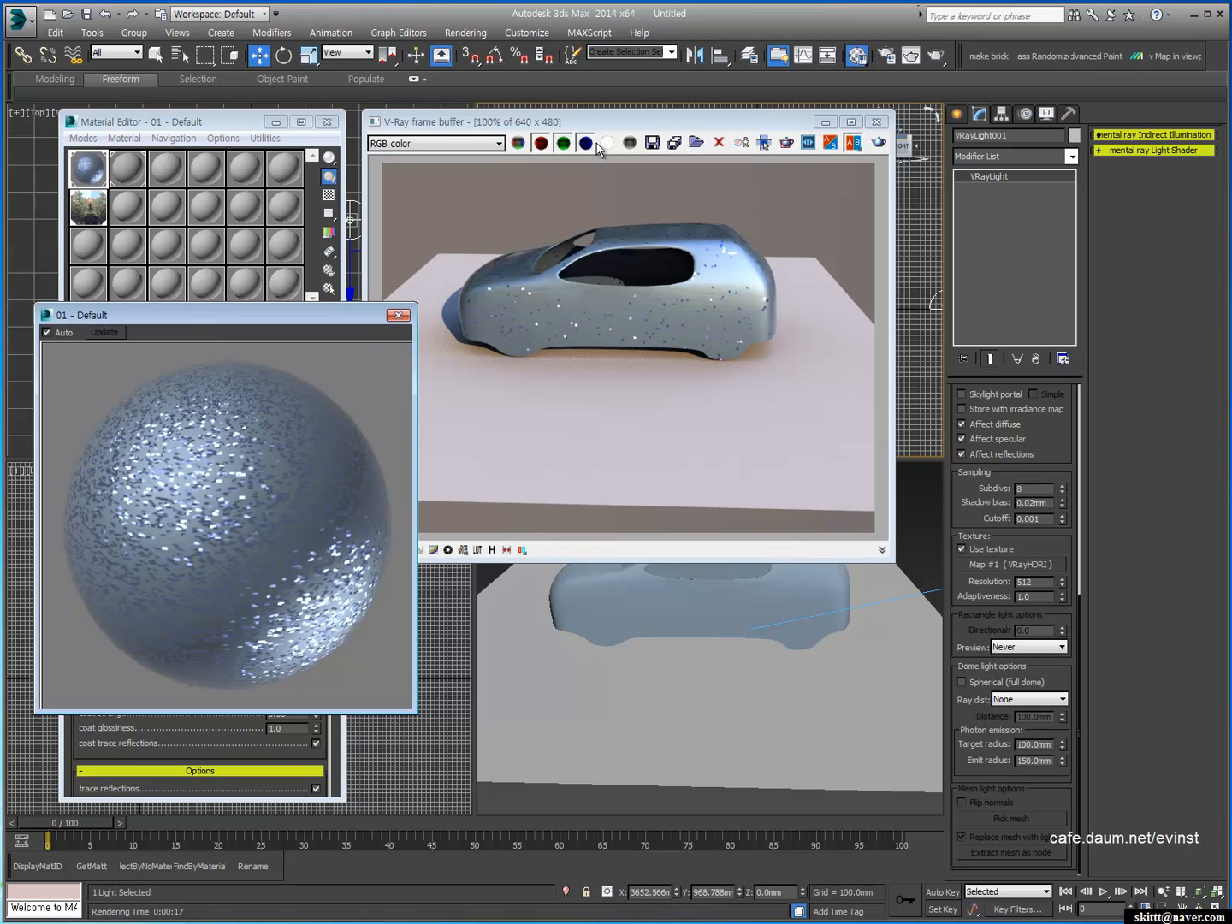
click(643, 151)
click(877, 144)
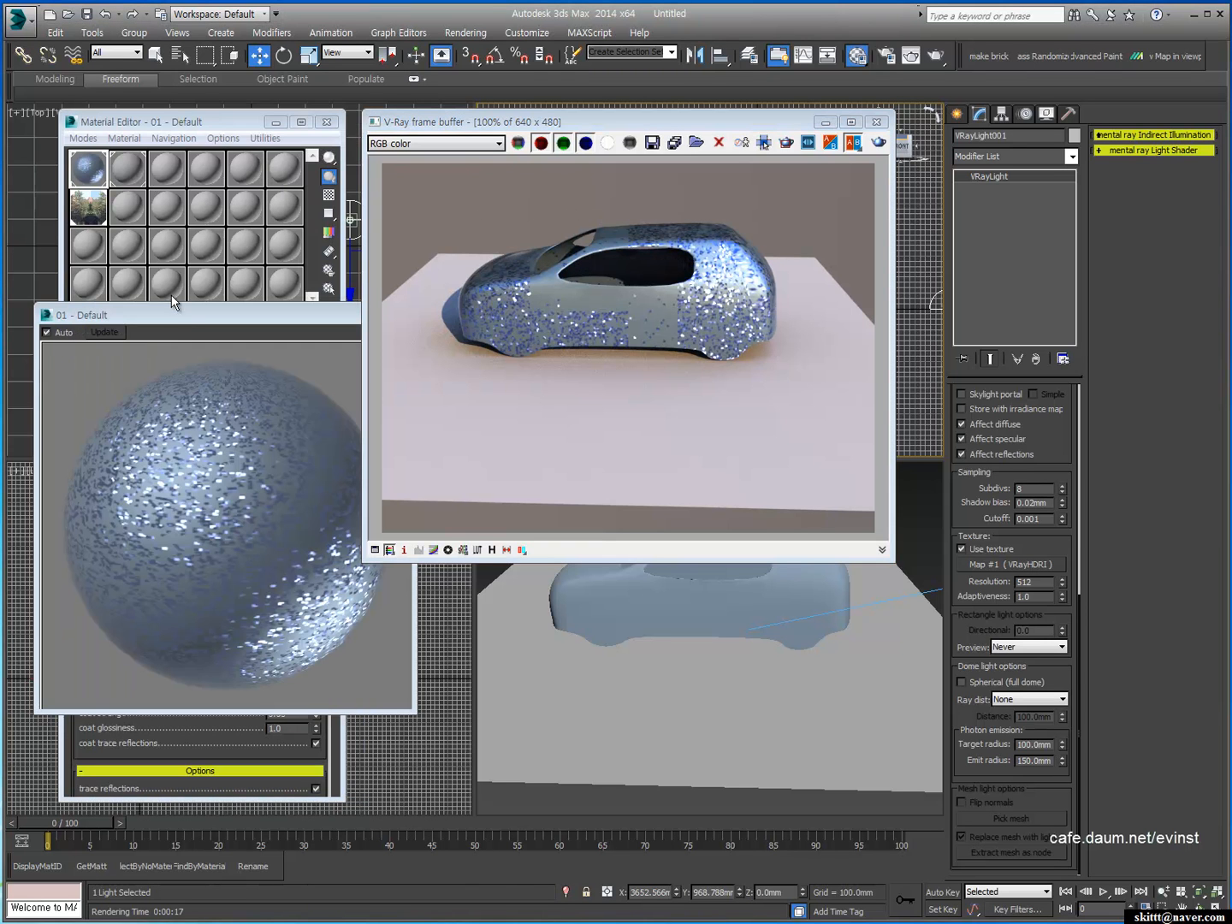
Step: Compare the preview with the render, close the preview, and move the frame buffer away from the Front viewport
drag(182, 317, 258, 335)
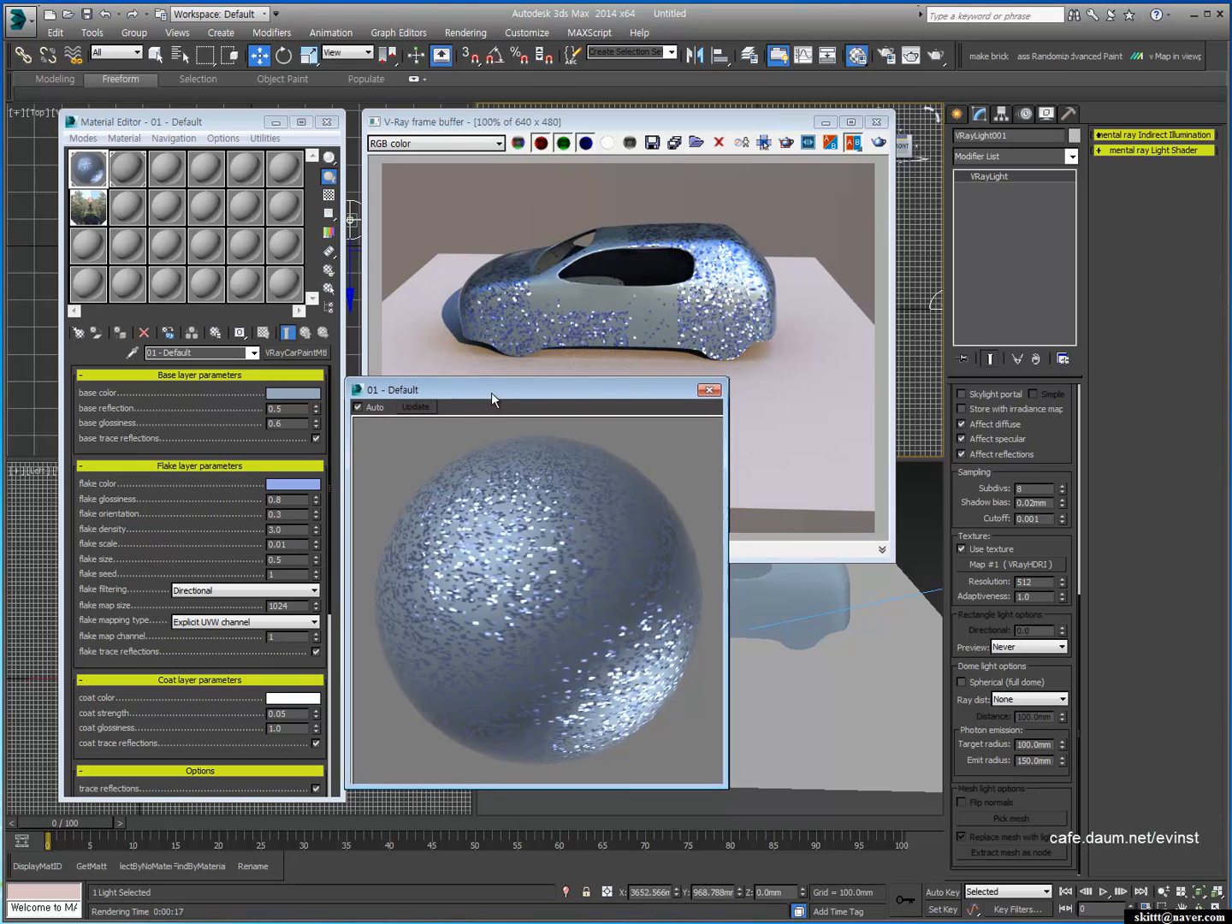
drag(491, 392, 474, 396)
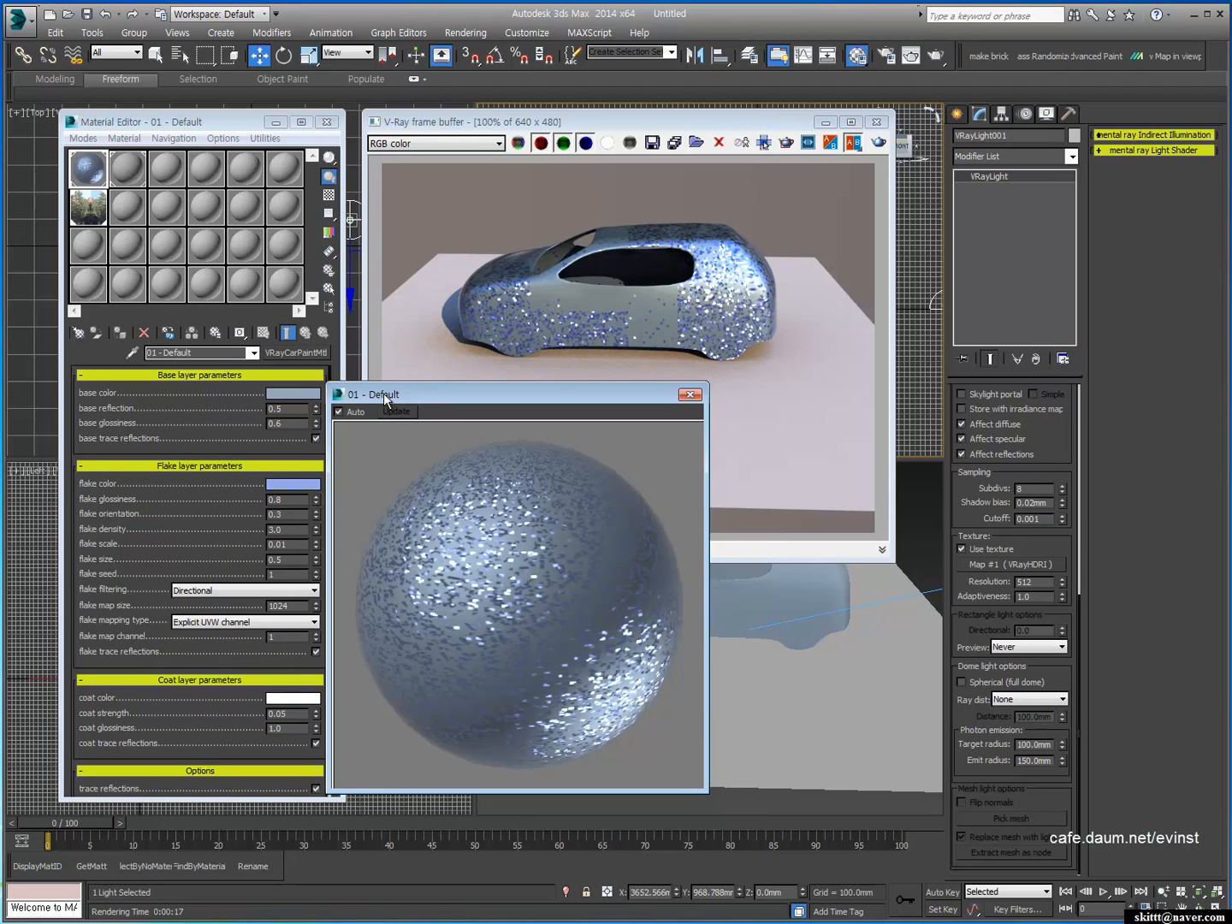
drag(382, 393, 416, 394)
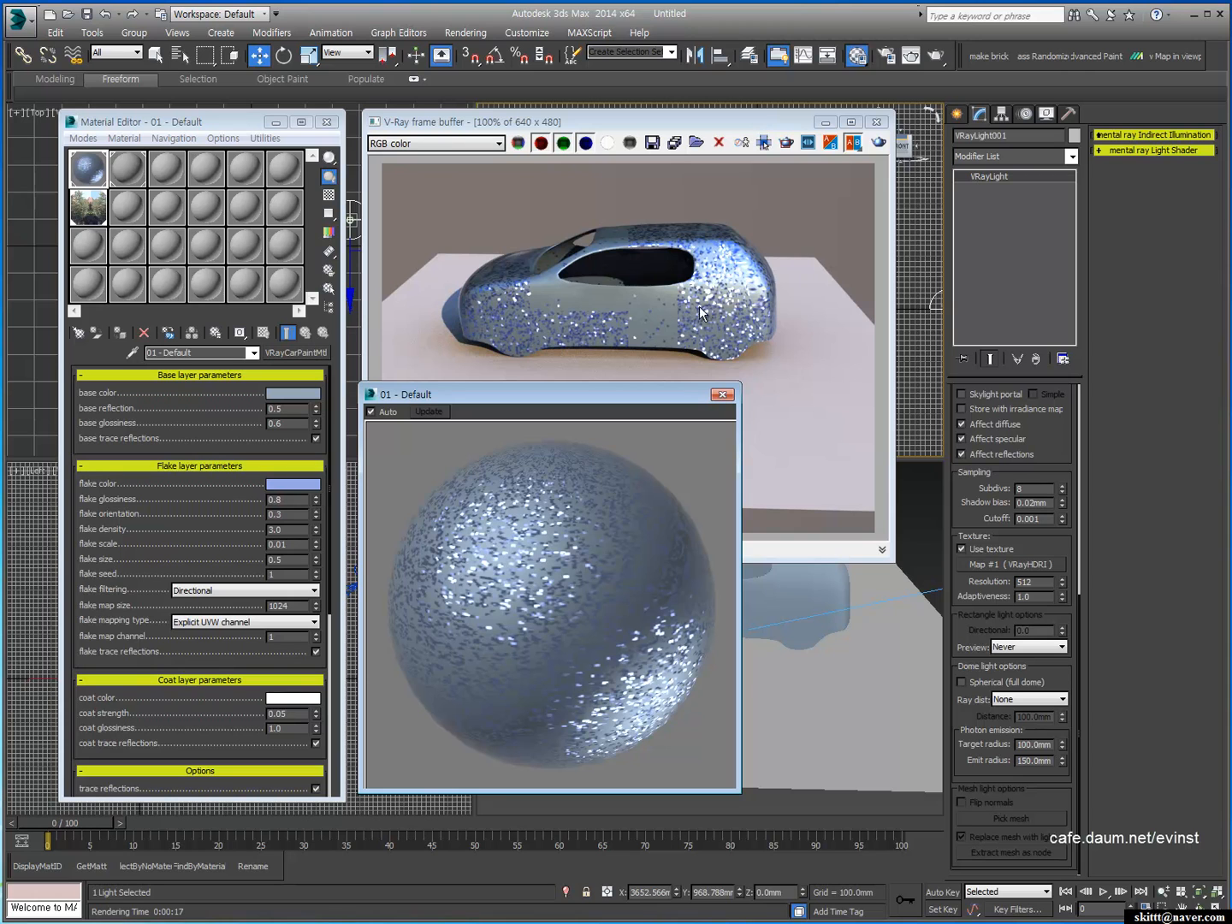
drag(520, 394, 519, 401)
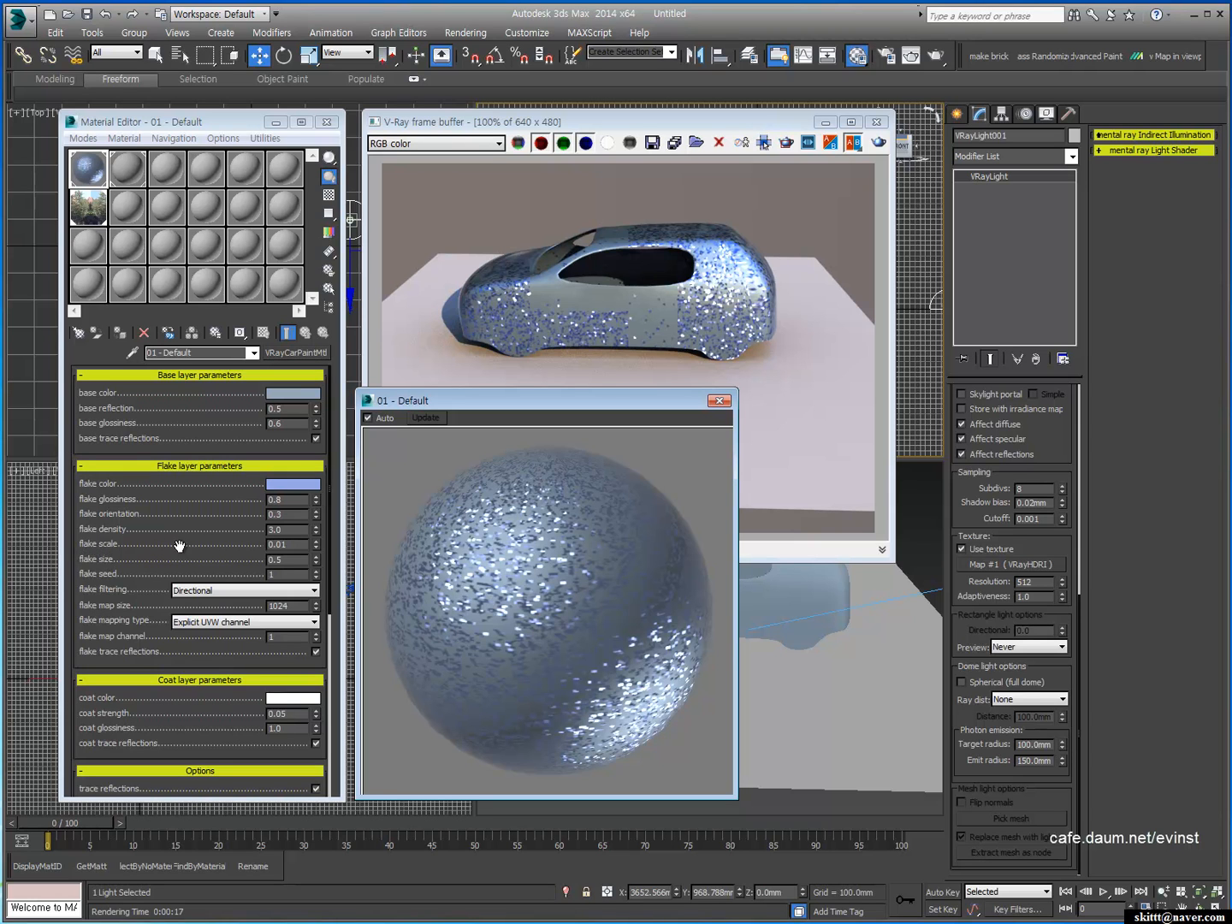
click(720, 402)
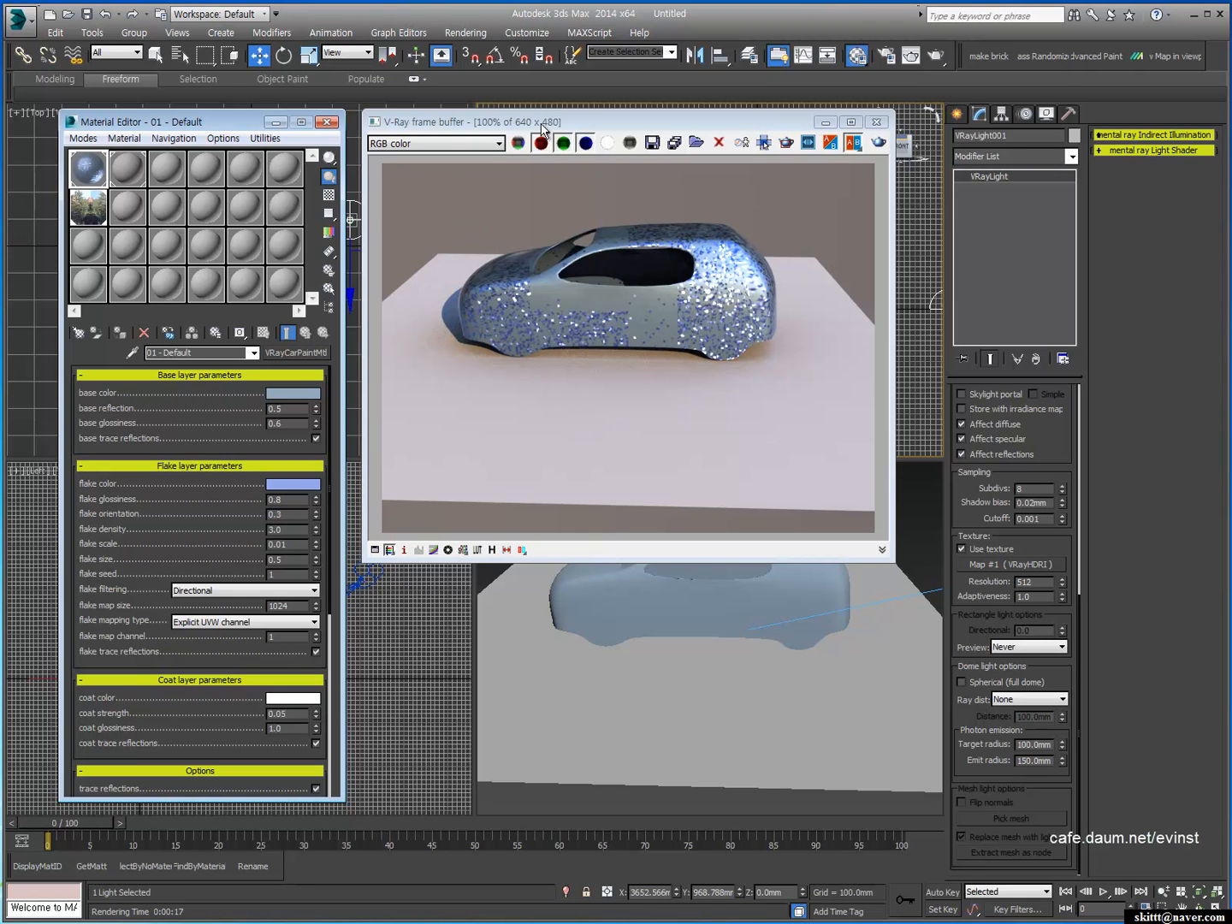
drag(543, 128, 257, 174)
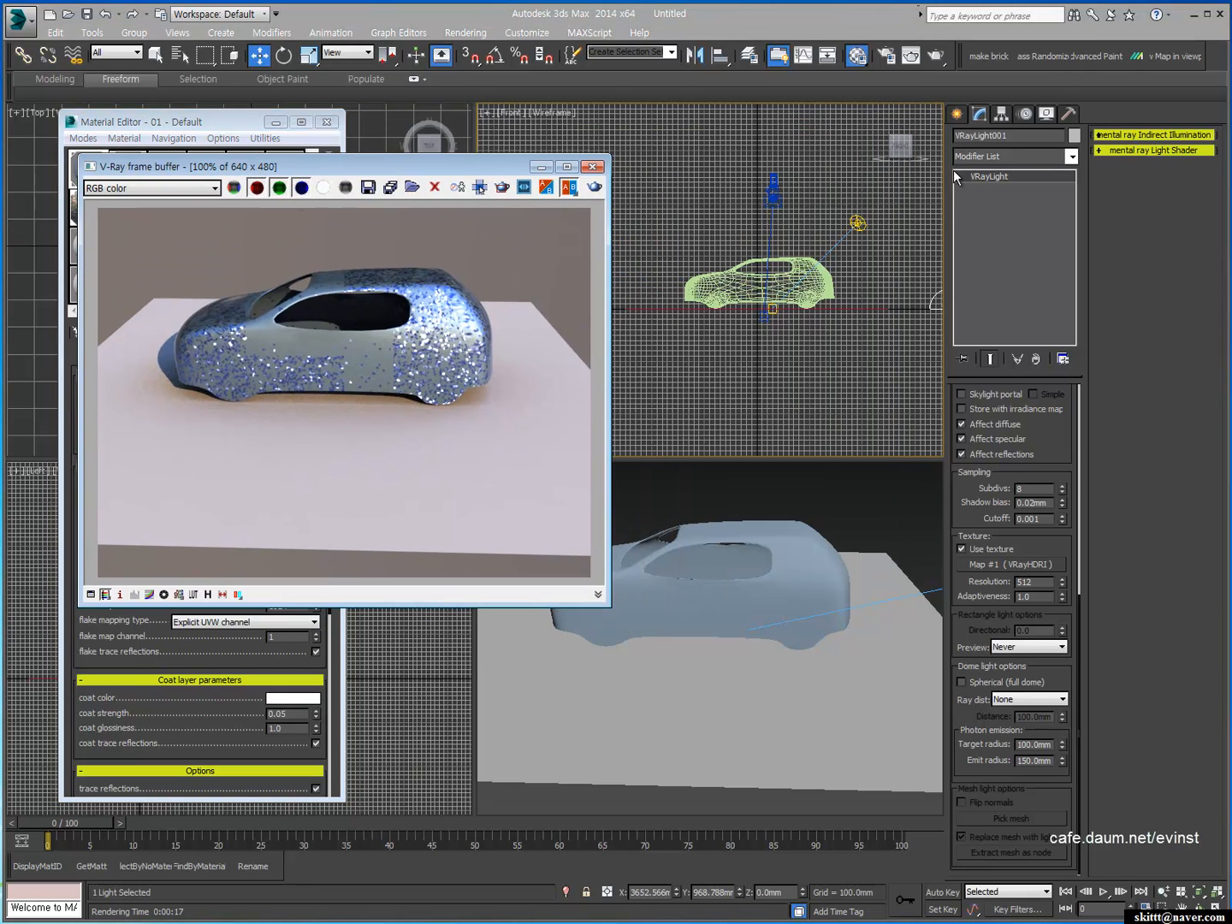
Step: Draw a standard box about 4085 × 3235 × 1173 mm enclosing the car in the camera view and uncover it from the frame buffer
click(959, 115)
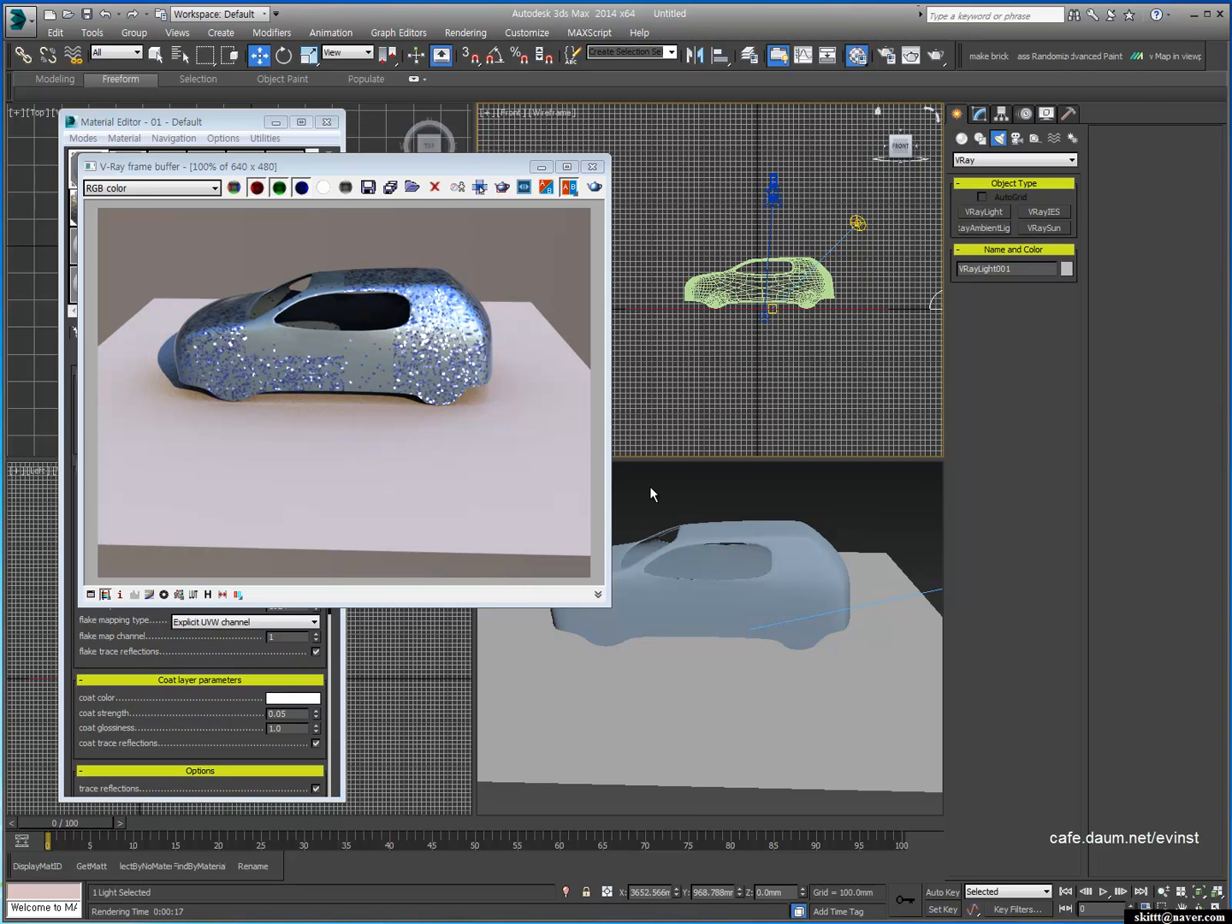
click(962, 139)
click(984, 211)
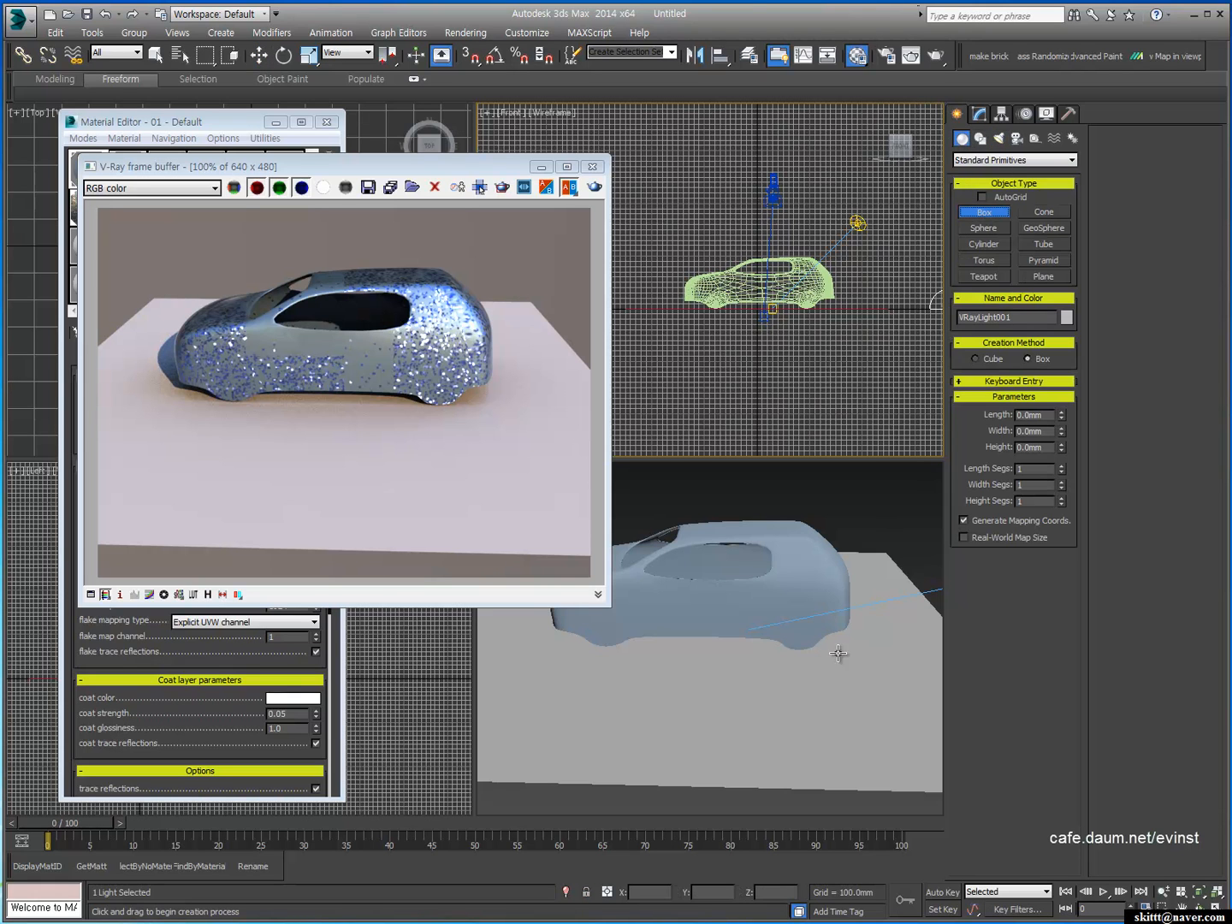
click(739, 615)
drag(740, 615, 599, 505)
click(628, 398)
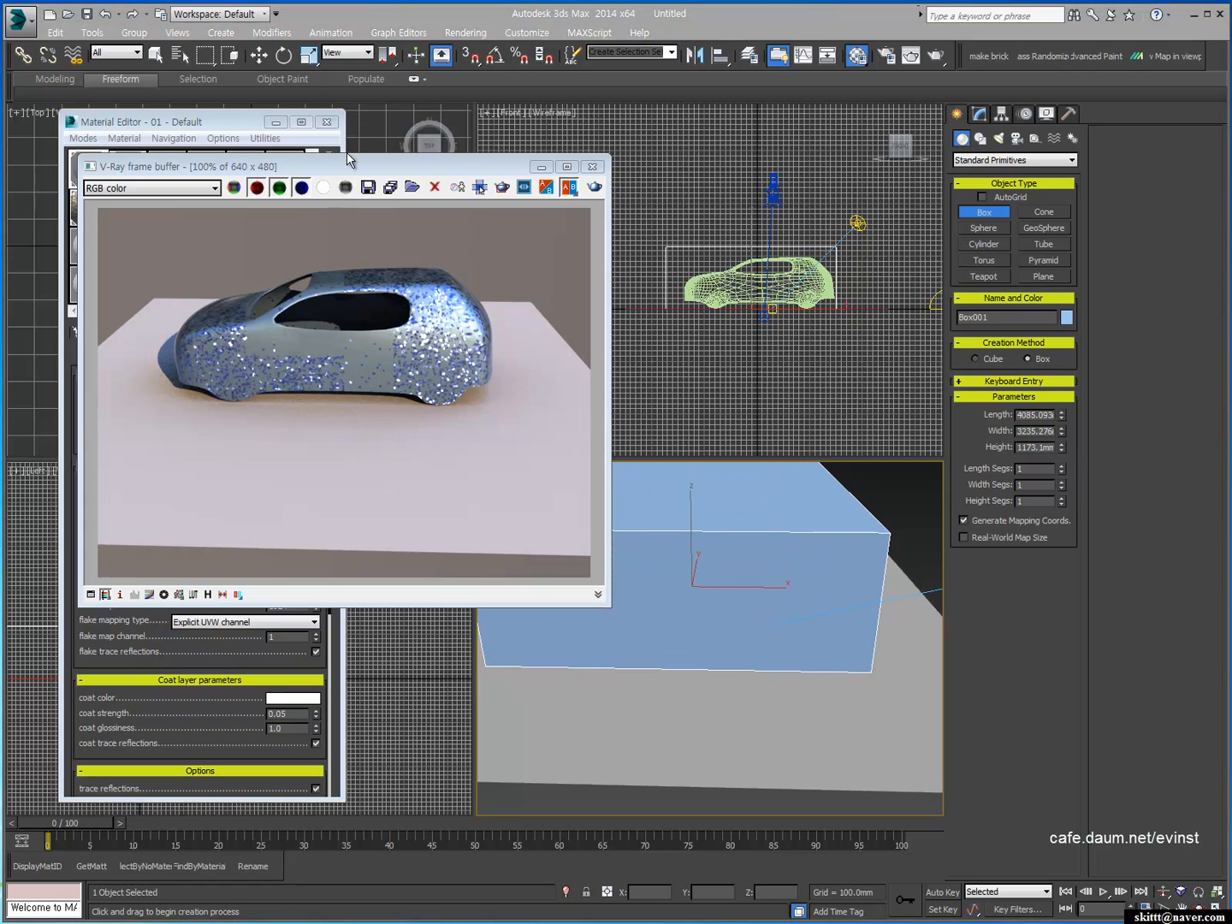
drag(343, 165, 363, 76)
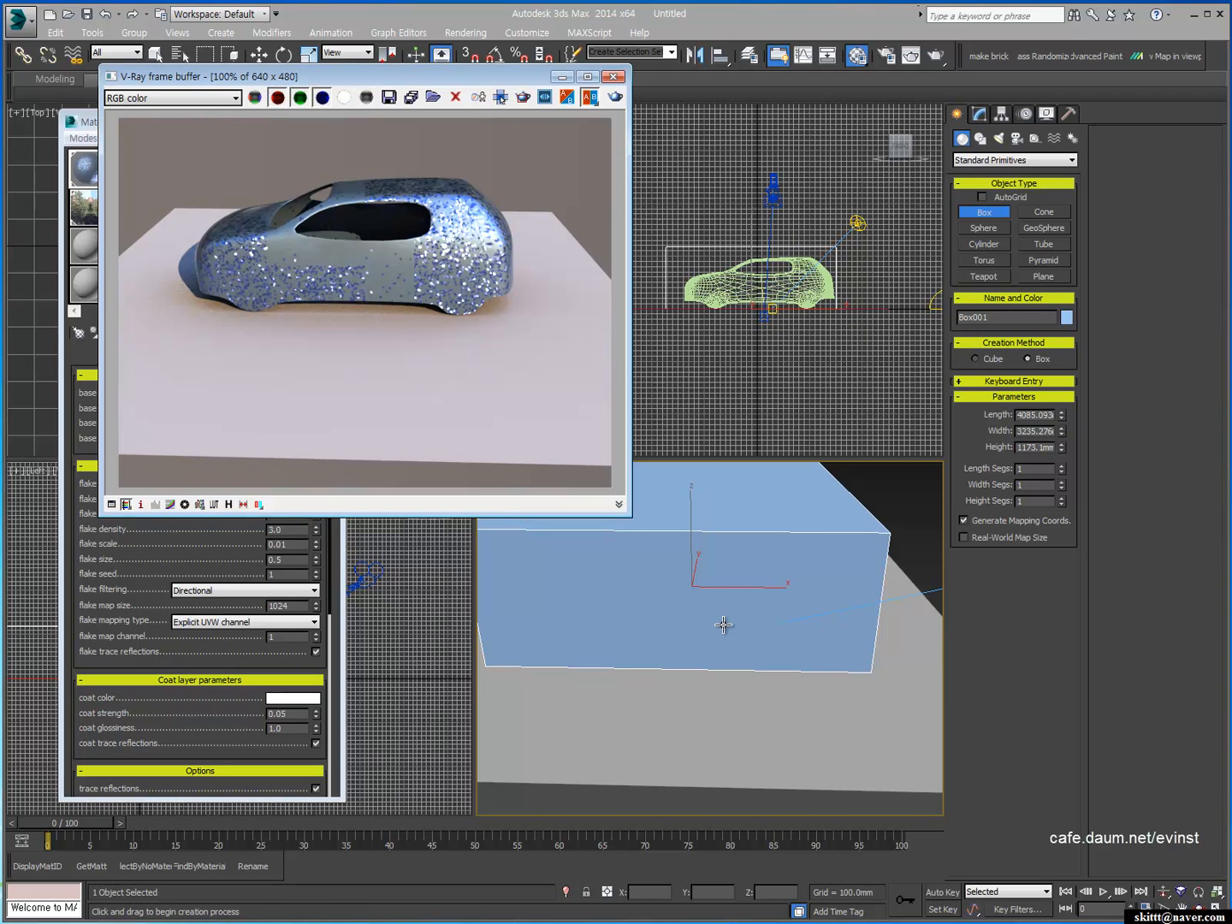
right_click(704, 590)
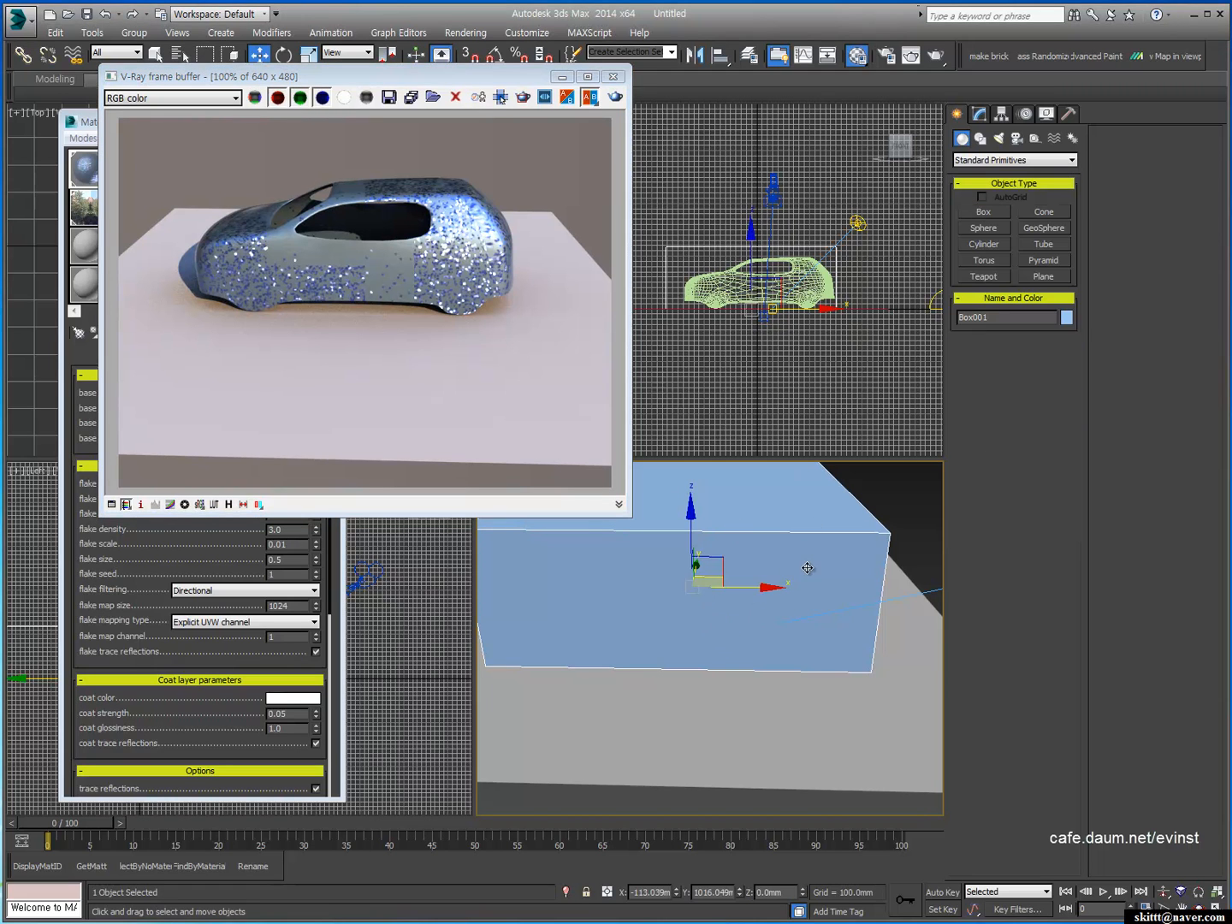
Step: Scale the box around the car down uniformly to about 94% and delete it
key(r)
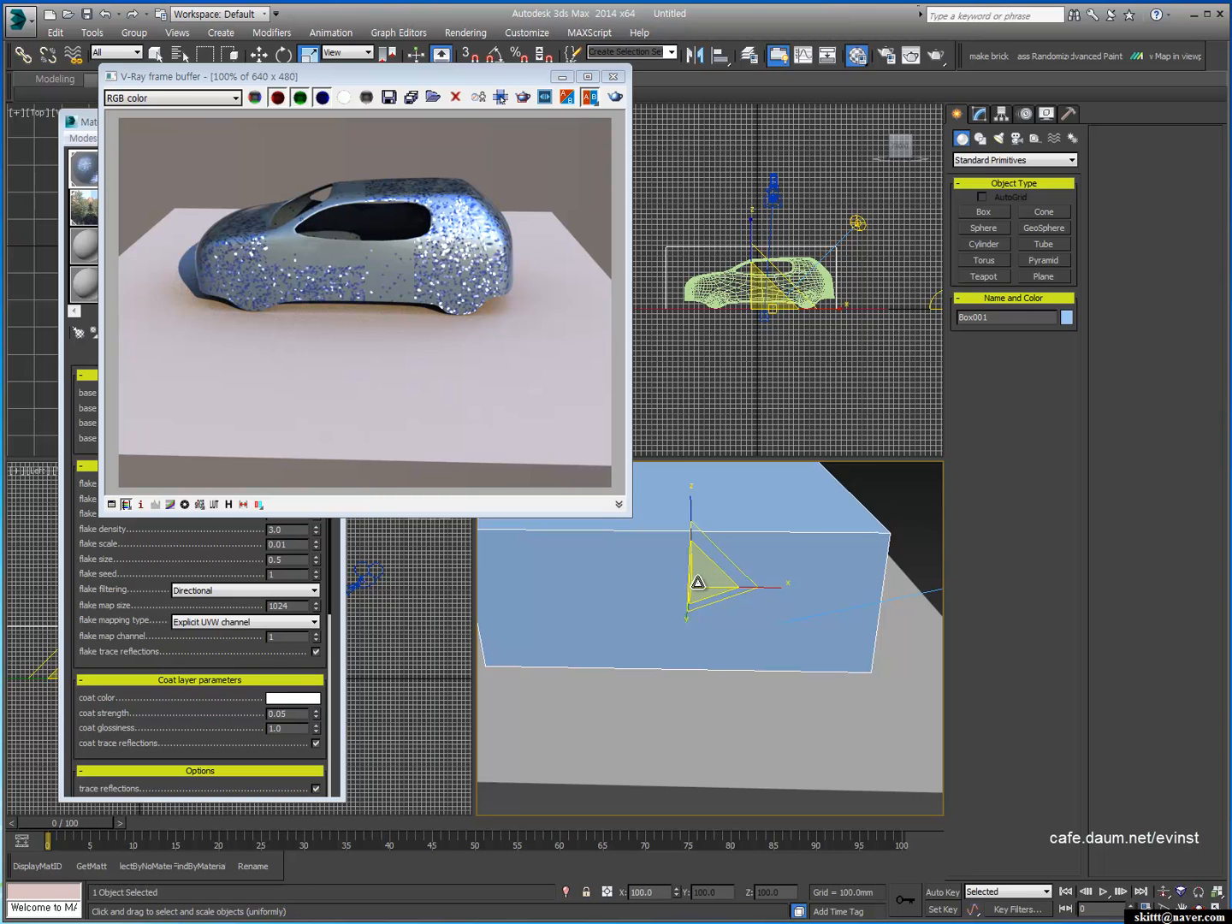
key(=)
key(=)
key(=)
scroll(751, 528, up, 3)
drag(752, 527, 729, 580)
key(w)
key(r)
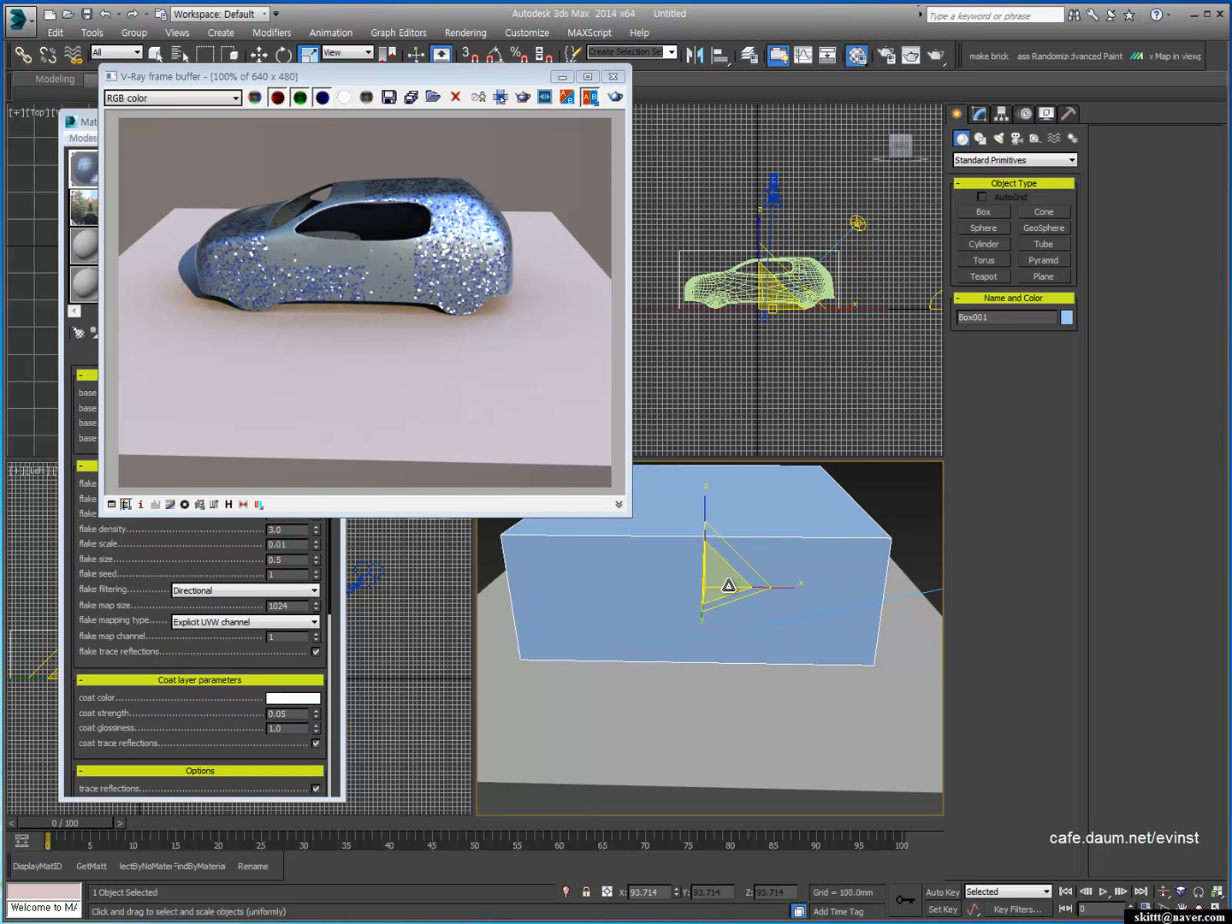
key(Delete)
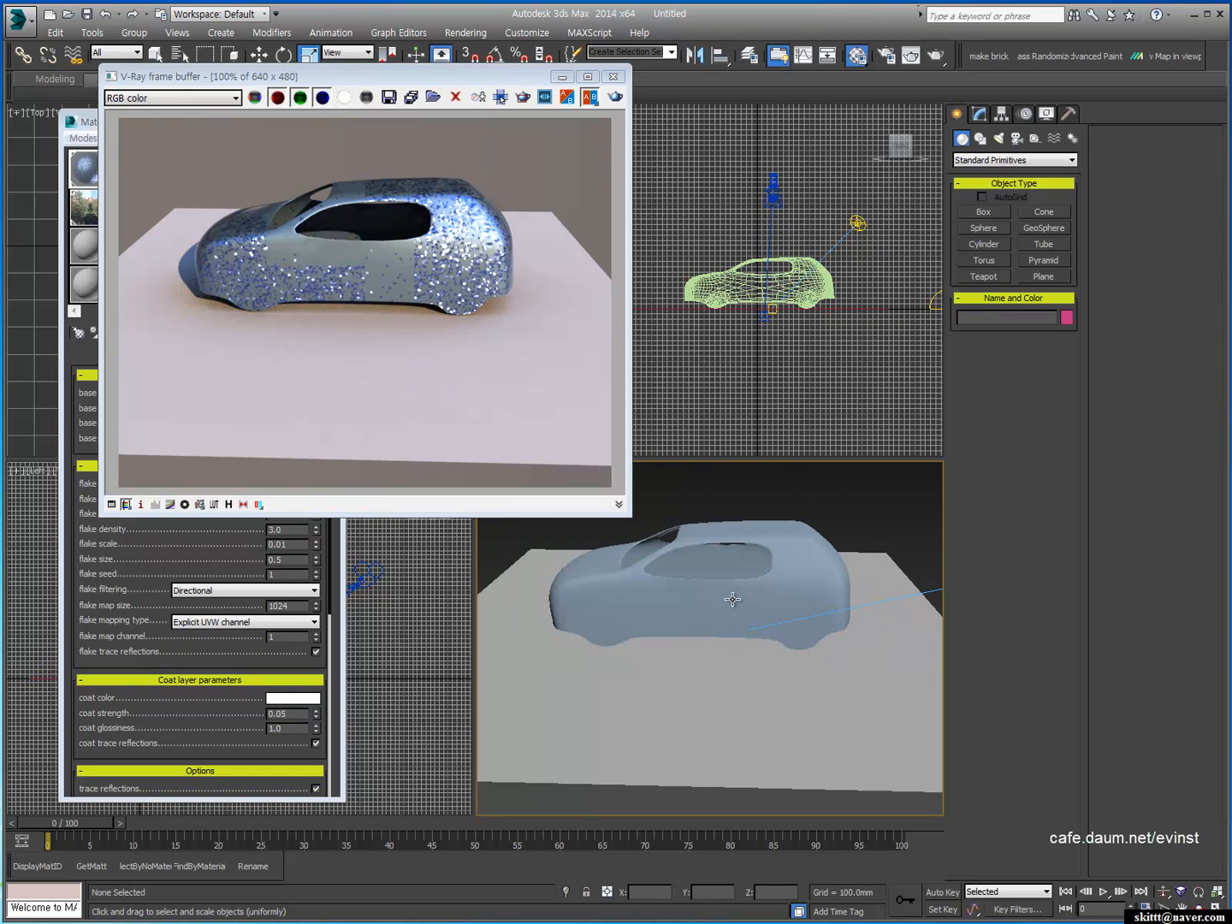
Step: Set the car paint's flake scale to 0.1 and open an enlarged material preview beside the render
double_click(297, 544)
text(0.1)
key(Return)
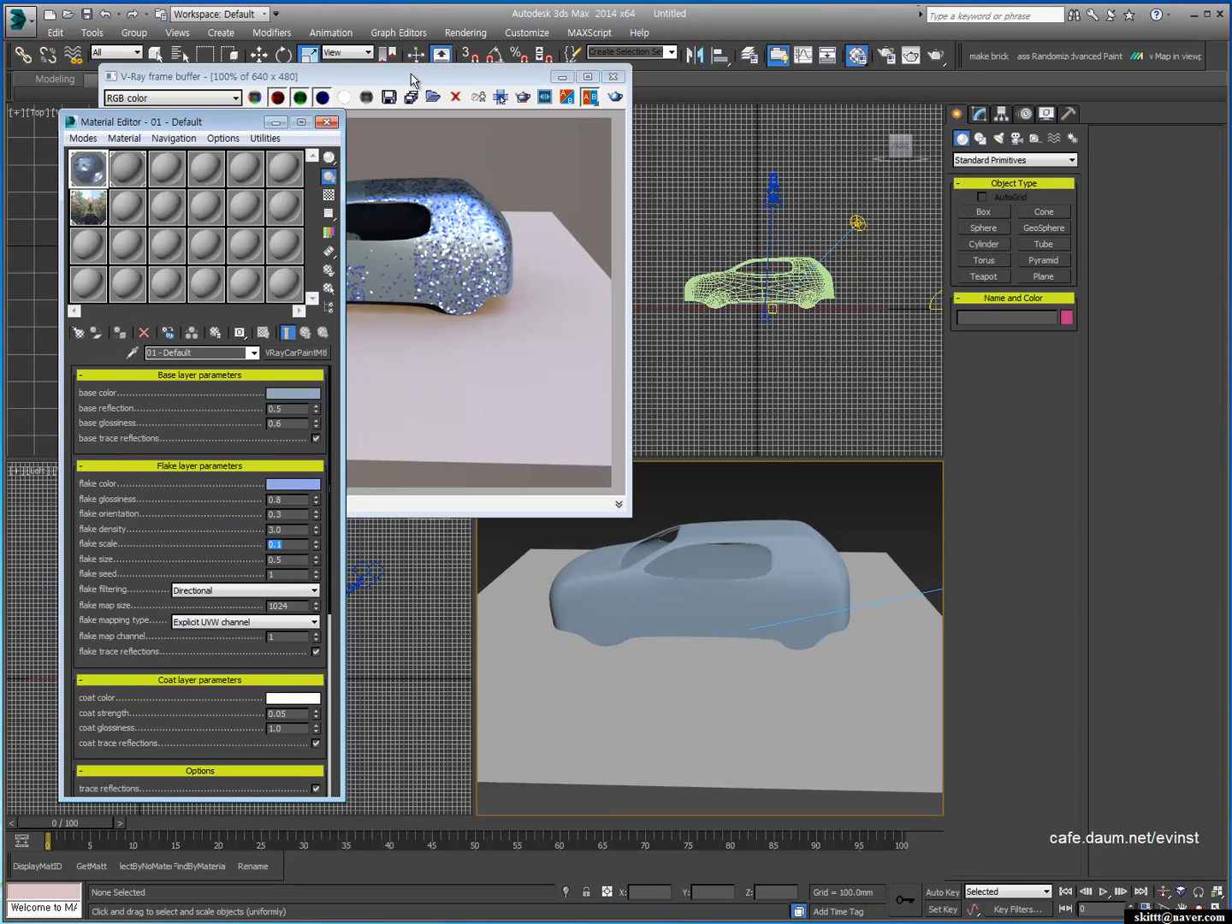
double_click(89, 172)
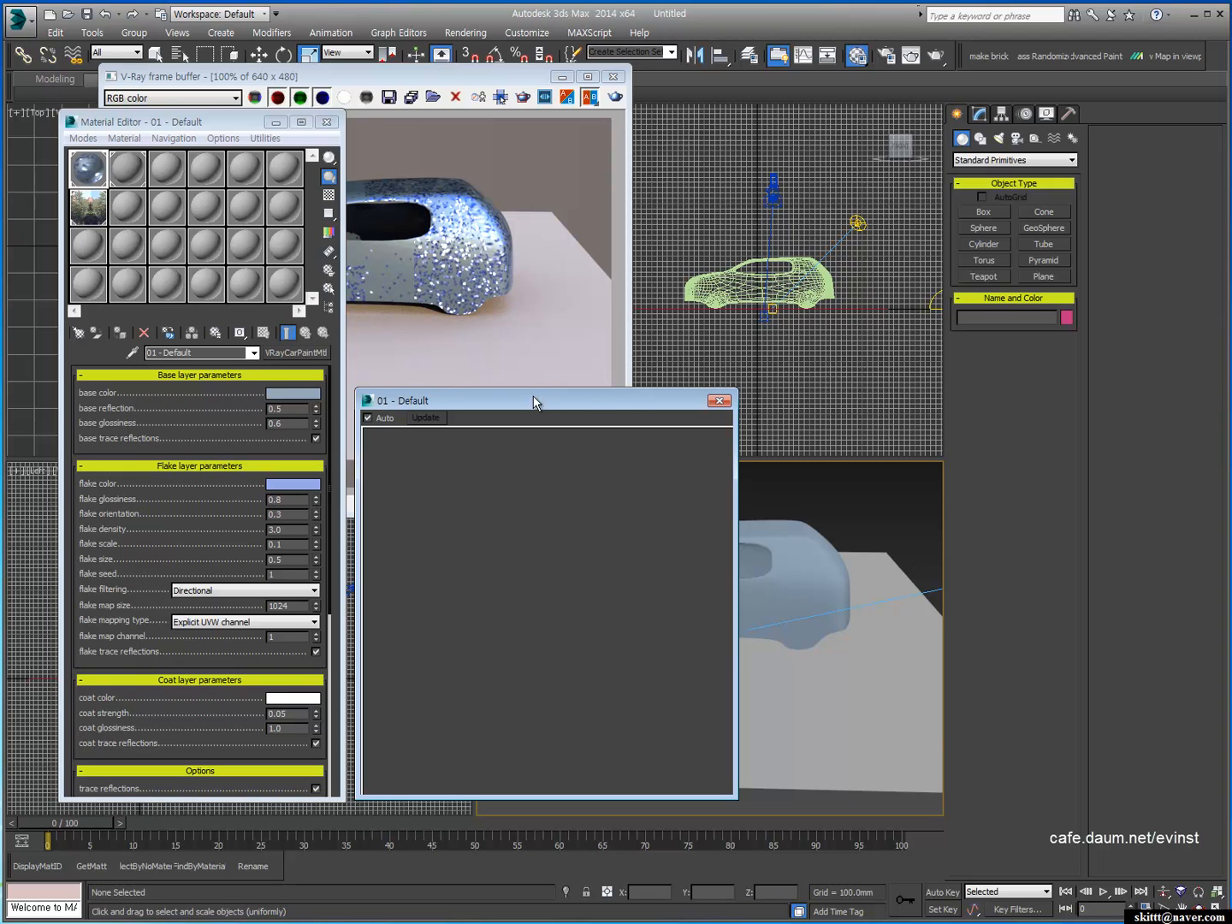
drag(543, 409, 811, 126)
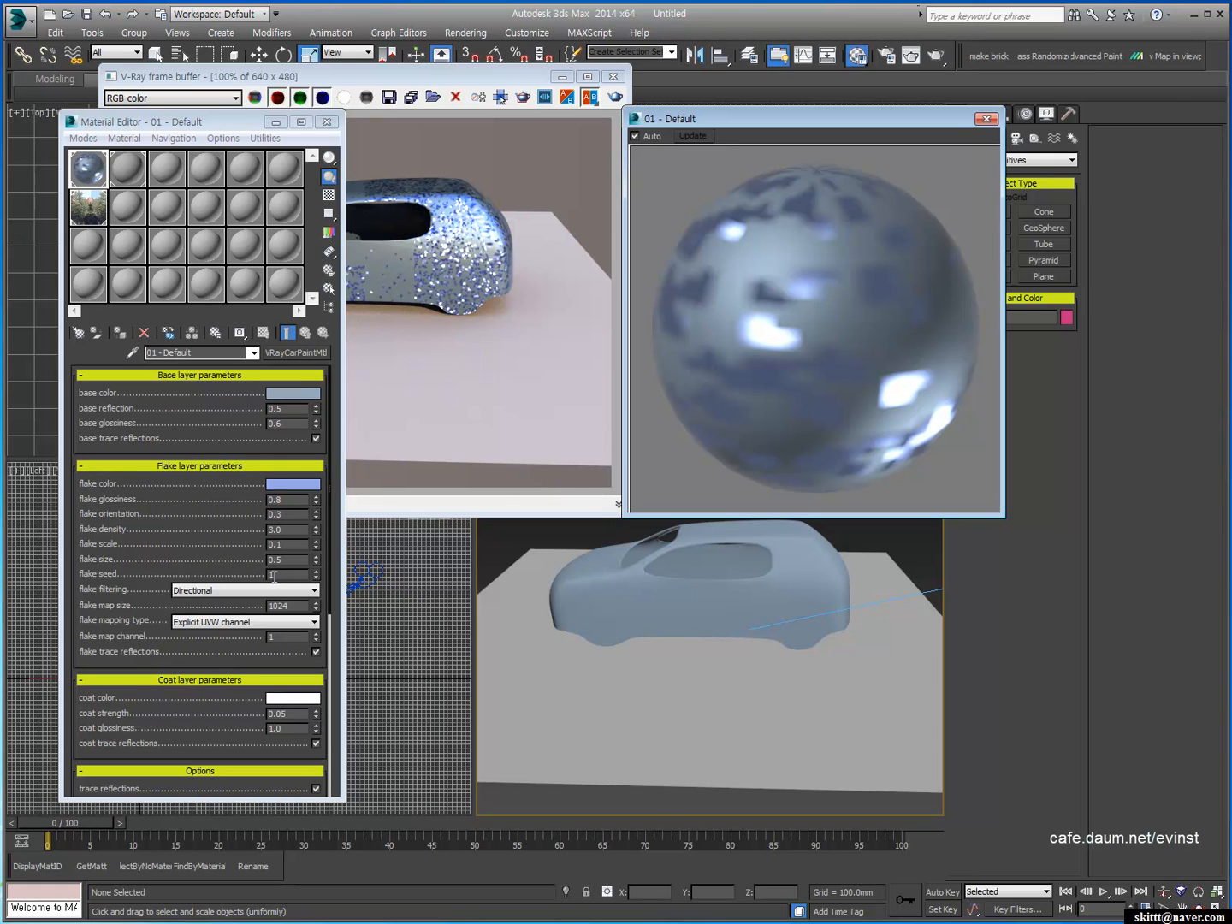
Step: Set the car paint's flake scale to 0.02 and its flake size to 1.0
double_click(285, 544)
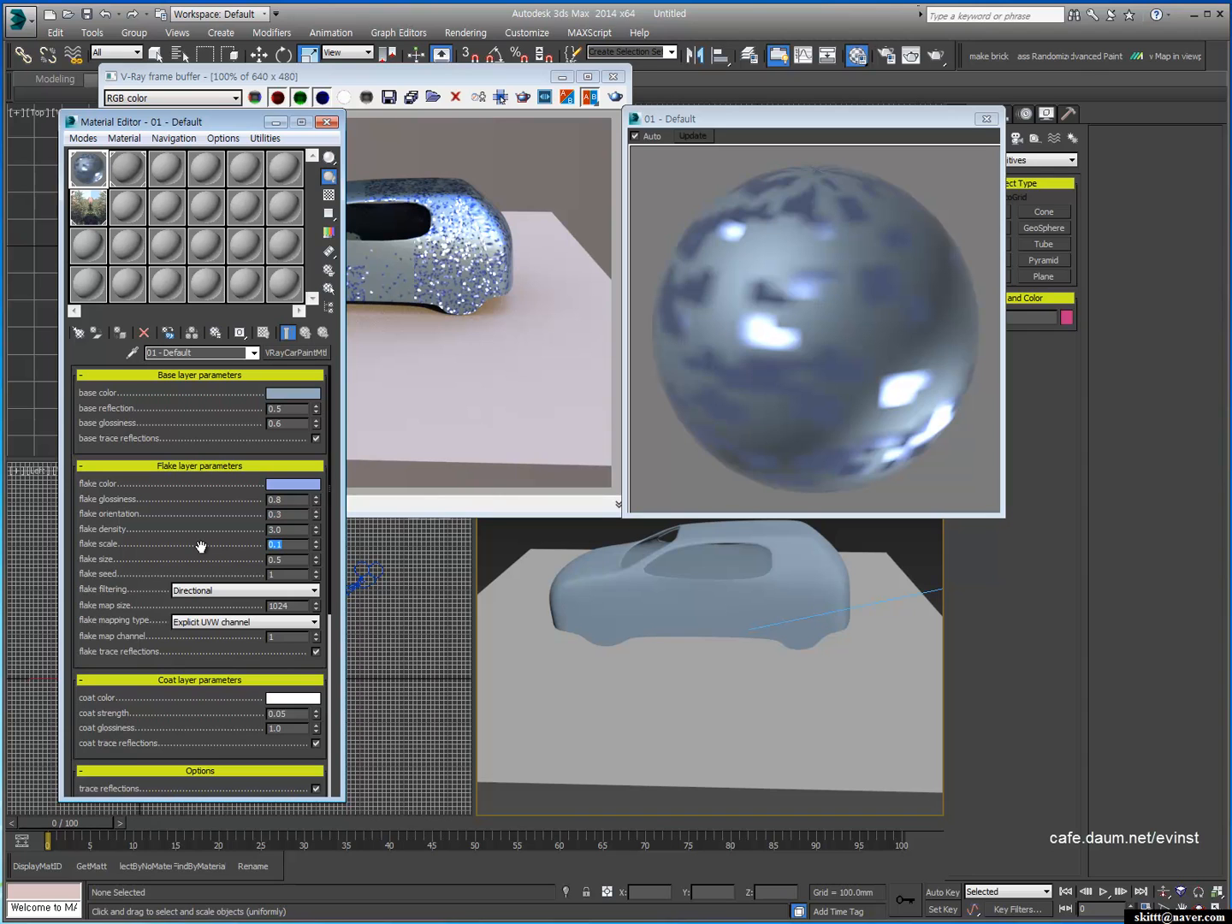
text(0.02)
key(Return)
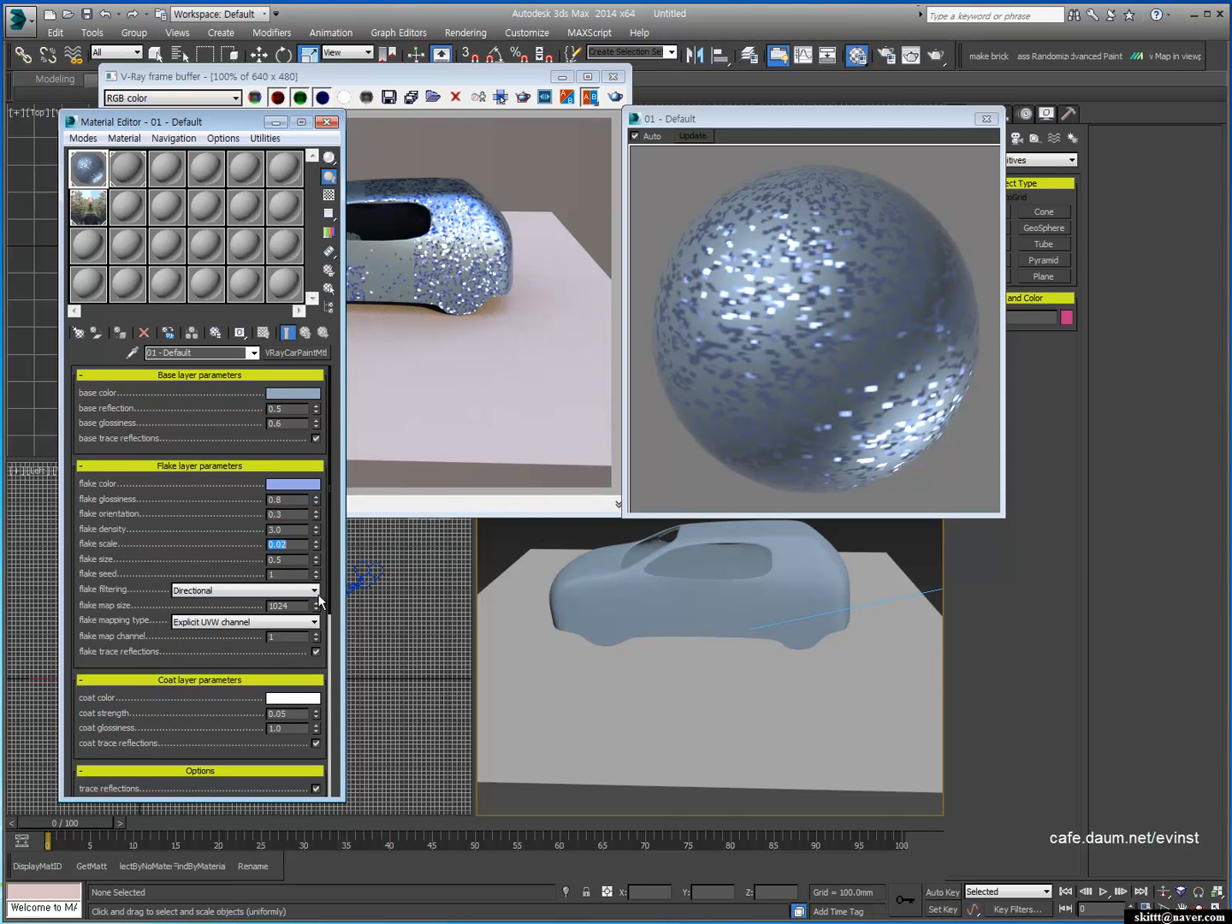
click(292, 559)
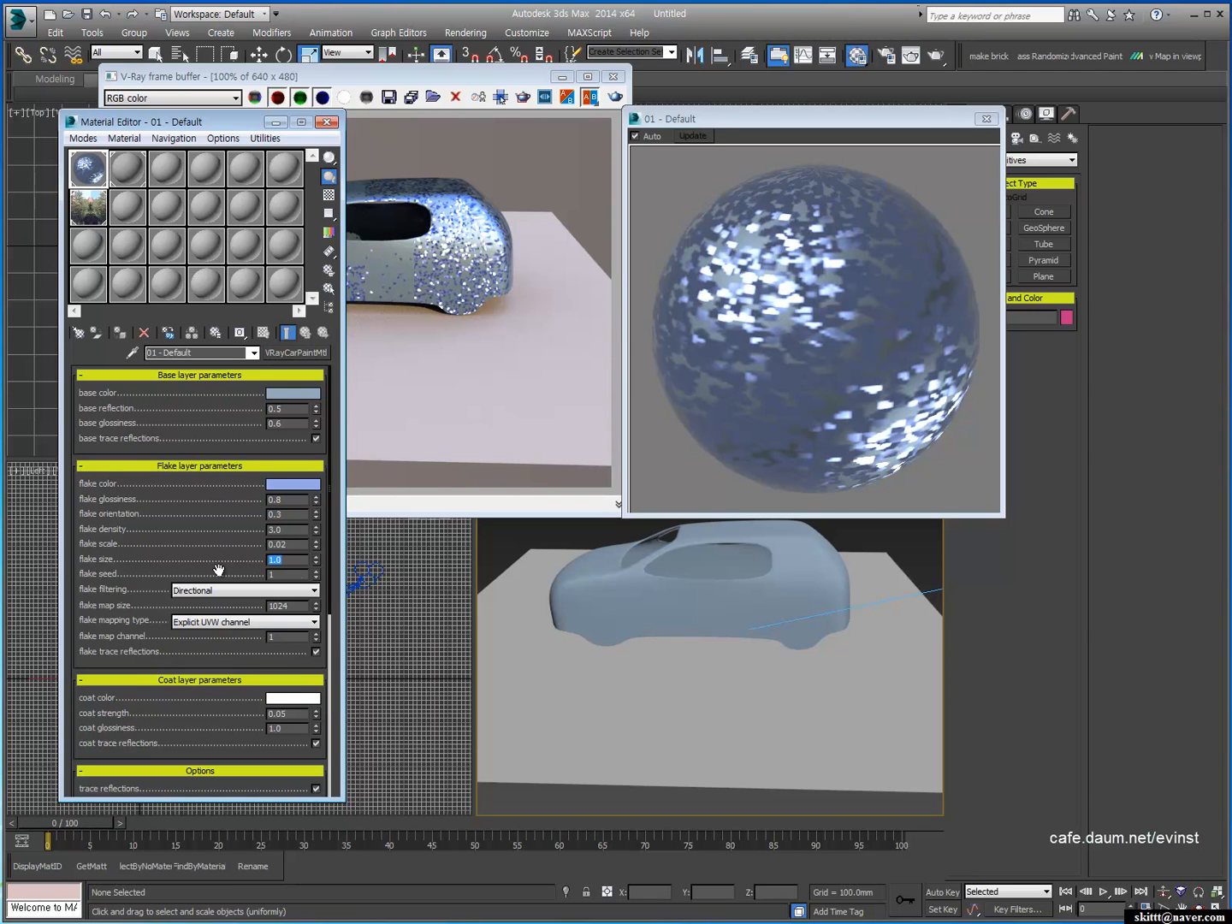
Step: Try a flake scale of 0.01 with a flake size of 0.1 on the car paint
click(291, 562)
key(Tab)
text(0.05)
key(Return)
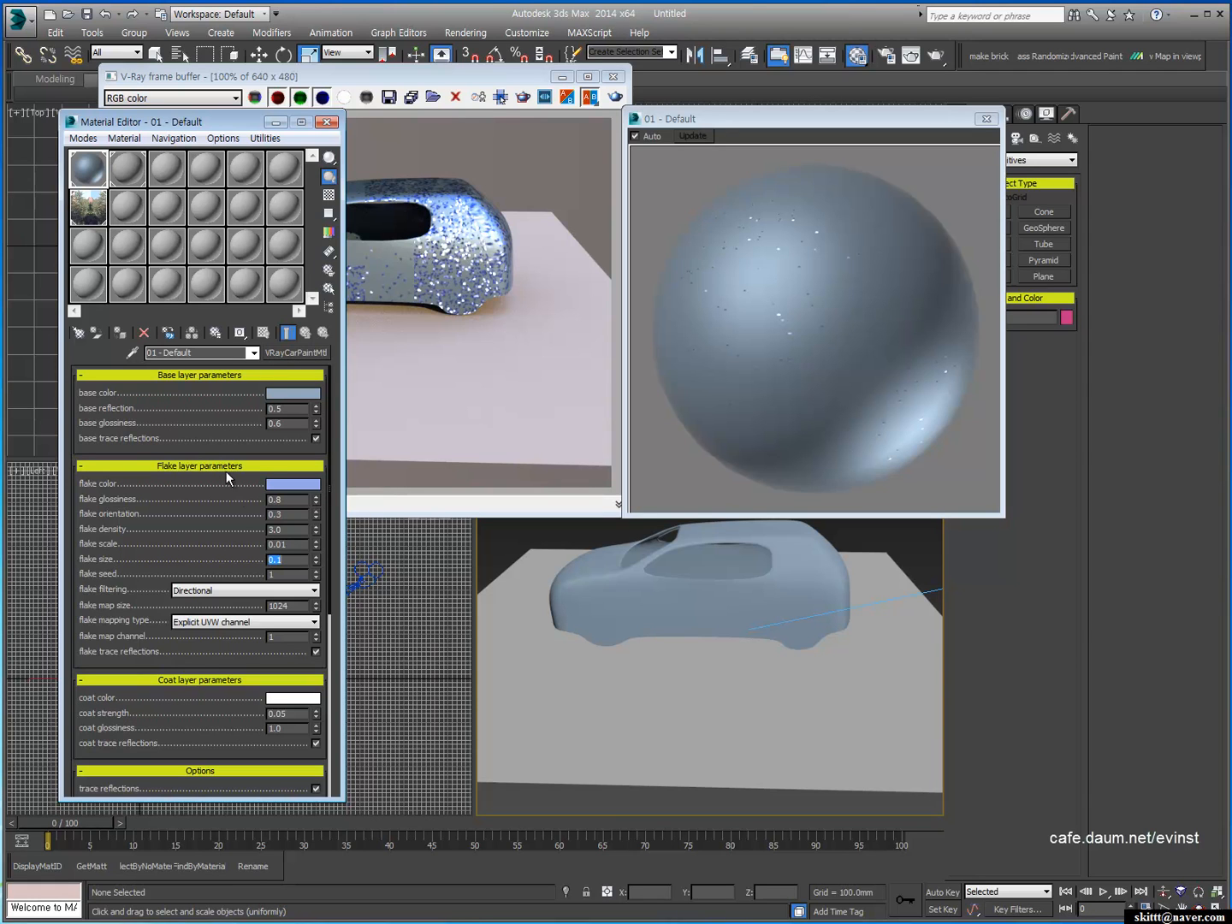
Step: Set the car paint's flake density to 4, flake scale to 0.005 and flake size to 0.5
double_click(288, 529)
double_click(291, 543)
text(0)
text(0.005)
key(Return)
double_click(287, 560)
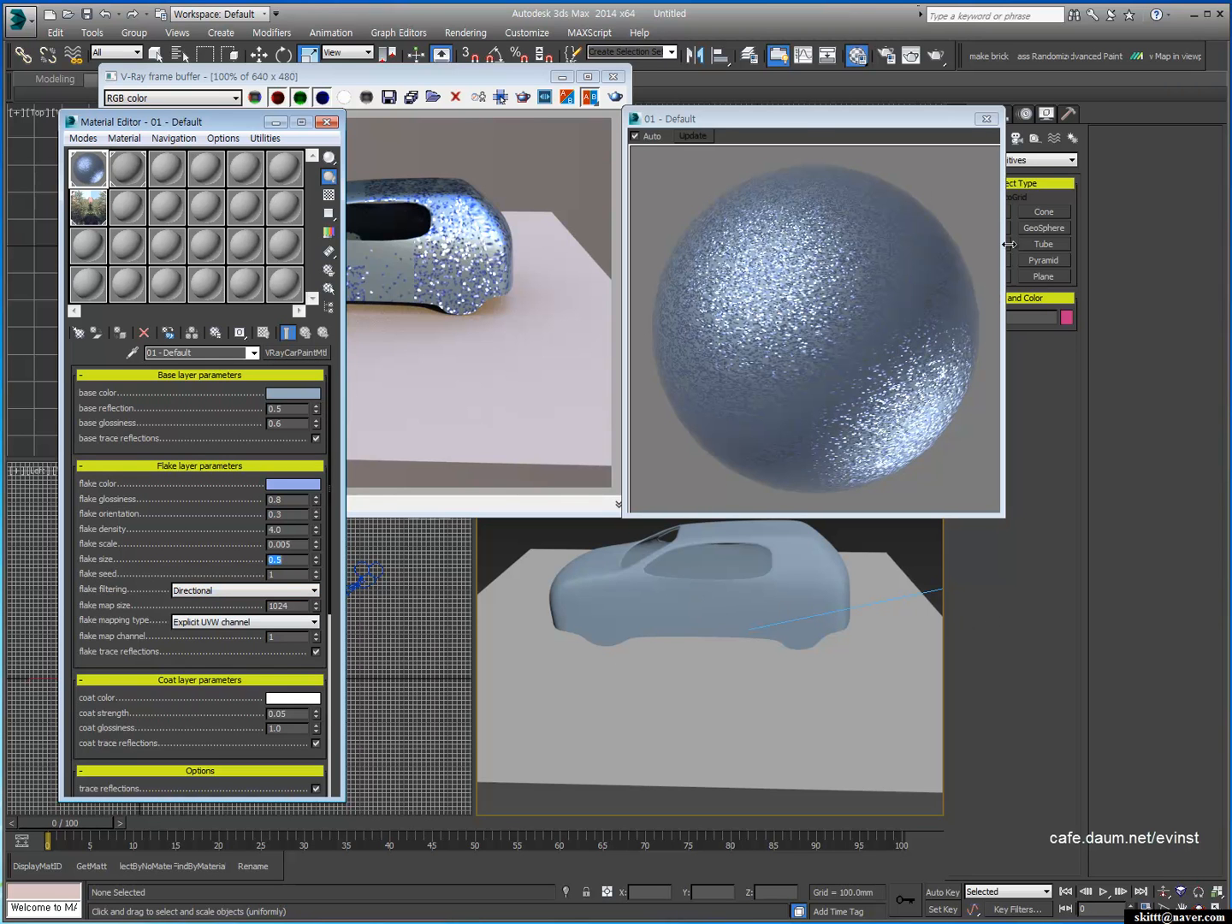
Step: Arrange the material preview and the V-Ray frame buffer side by side and re-render the car
drag(785, 123, 861, 108)
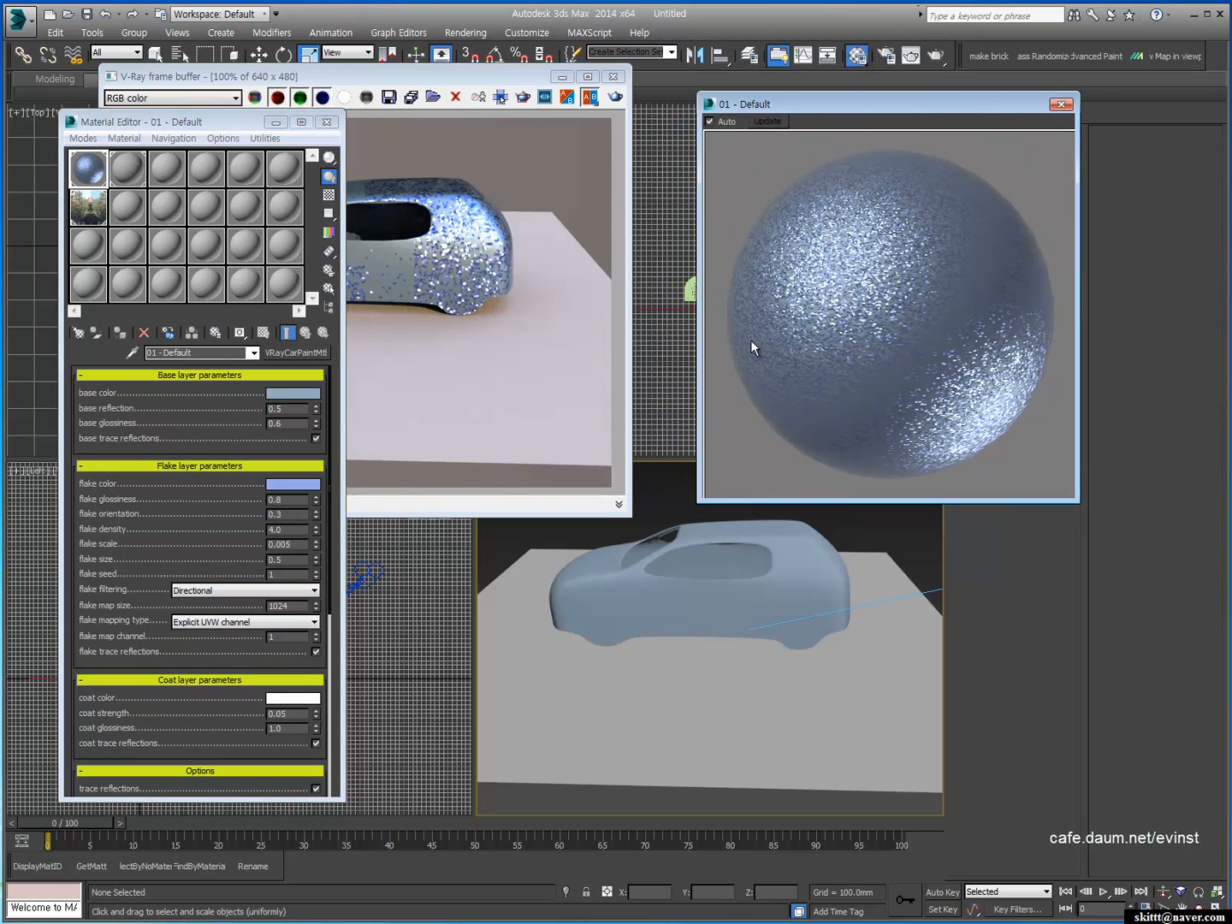
drag(172, 479, 170, 416)
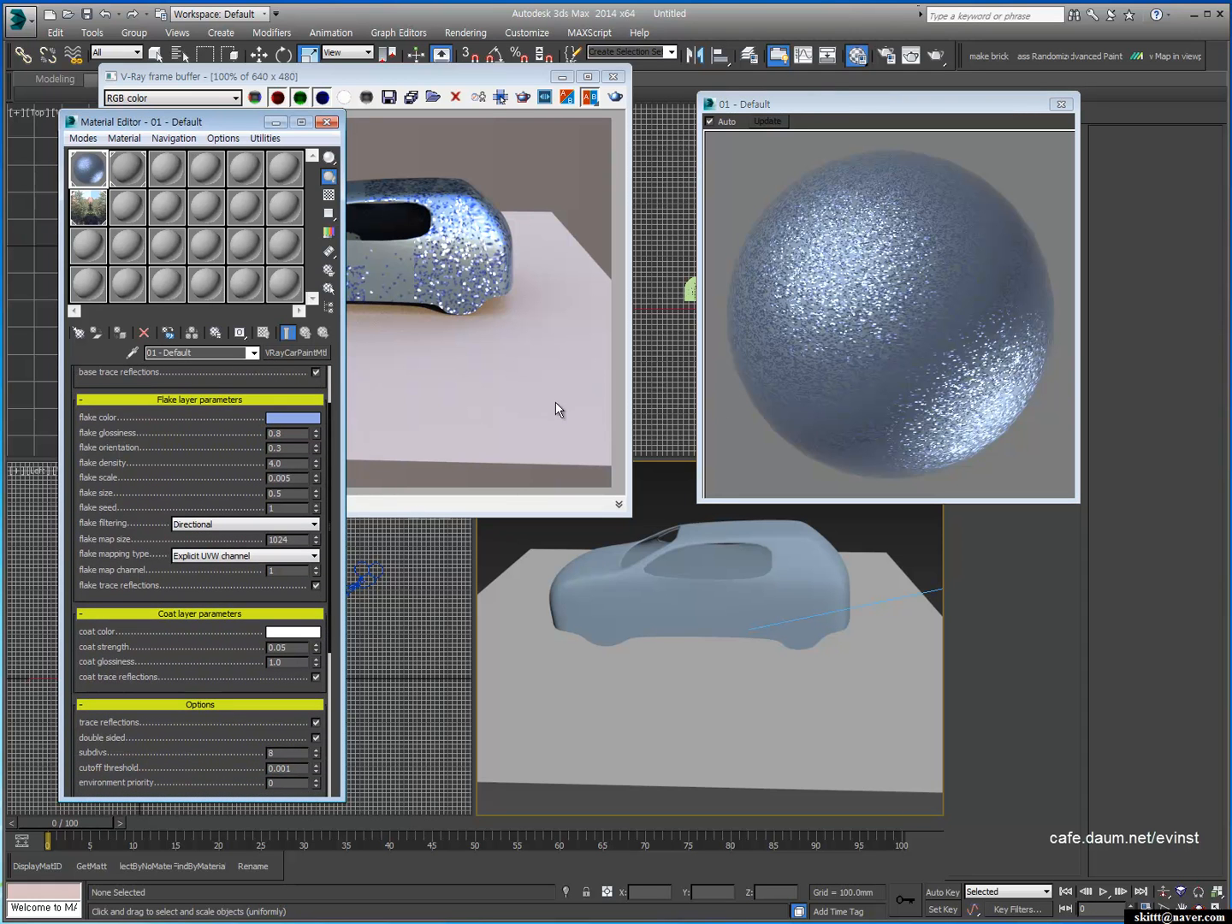
drag(482, 80, 750, 59)
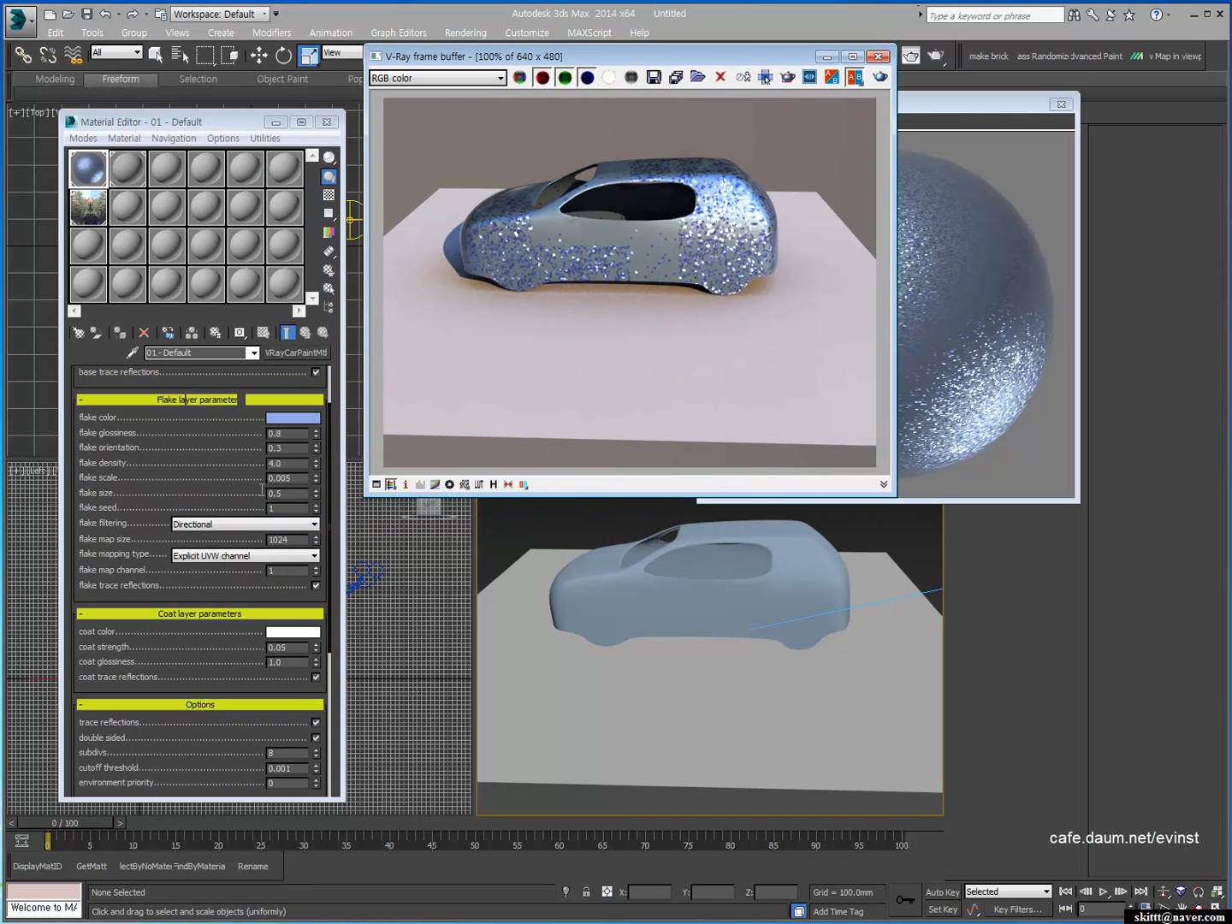
drag(626, 56, 507, 88)
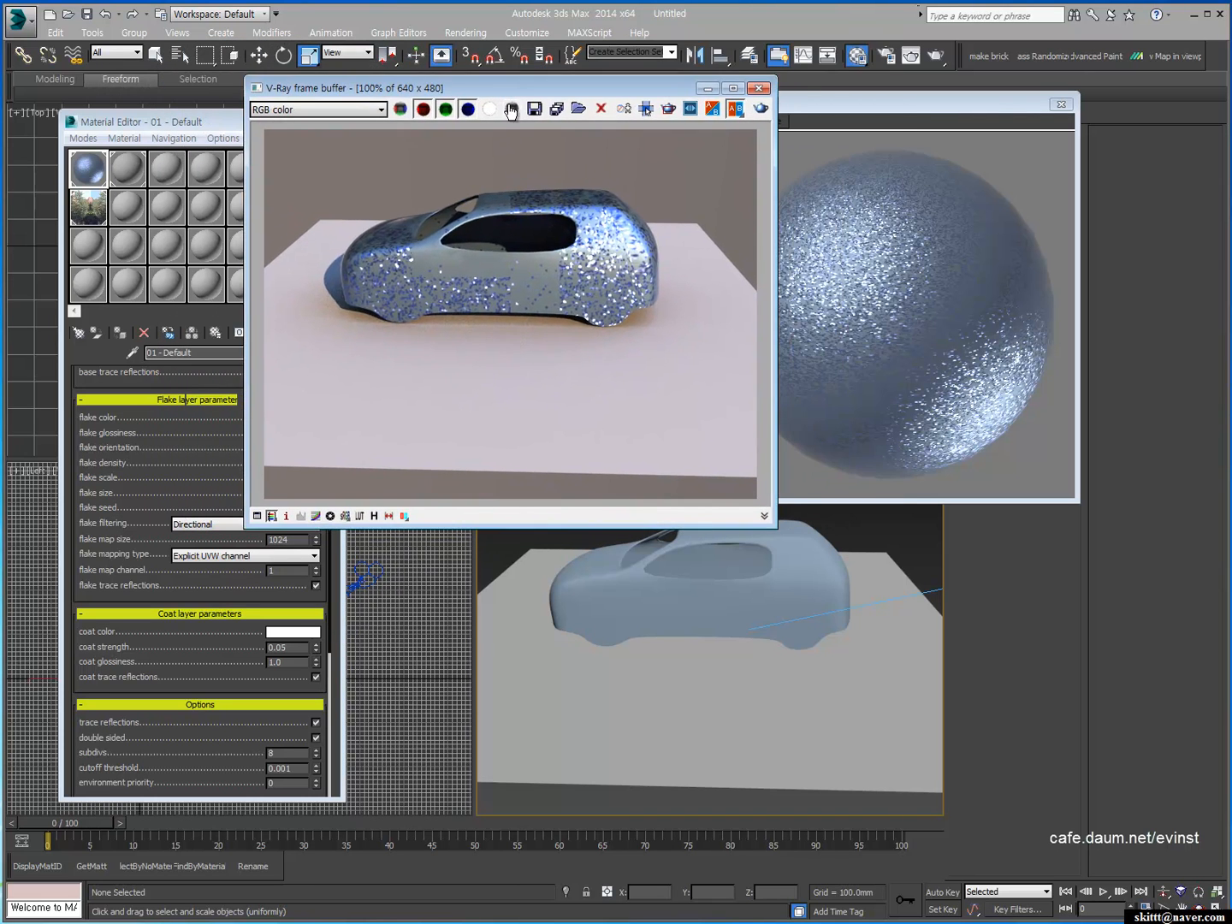
click(759, 109)
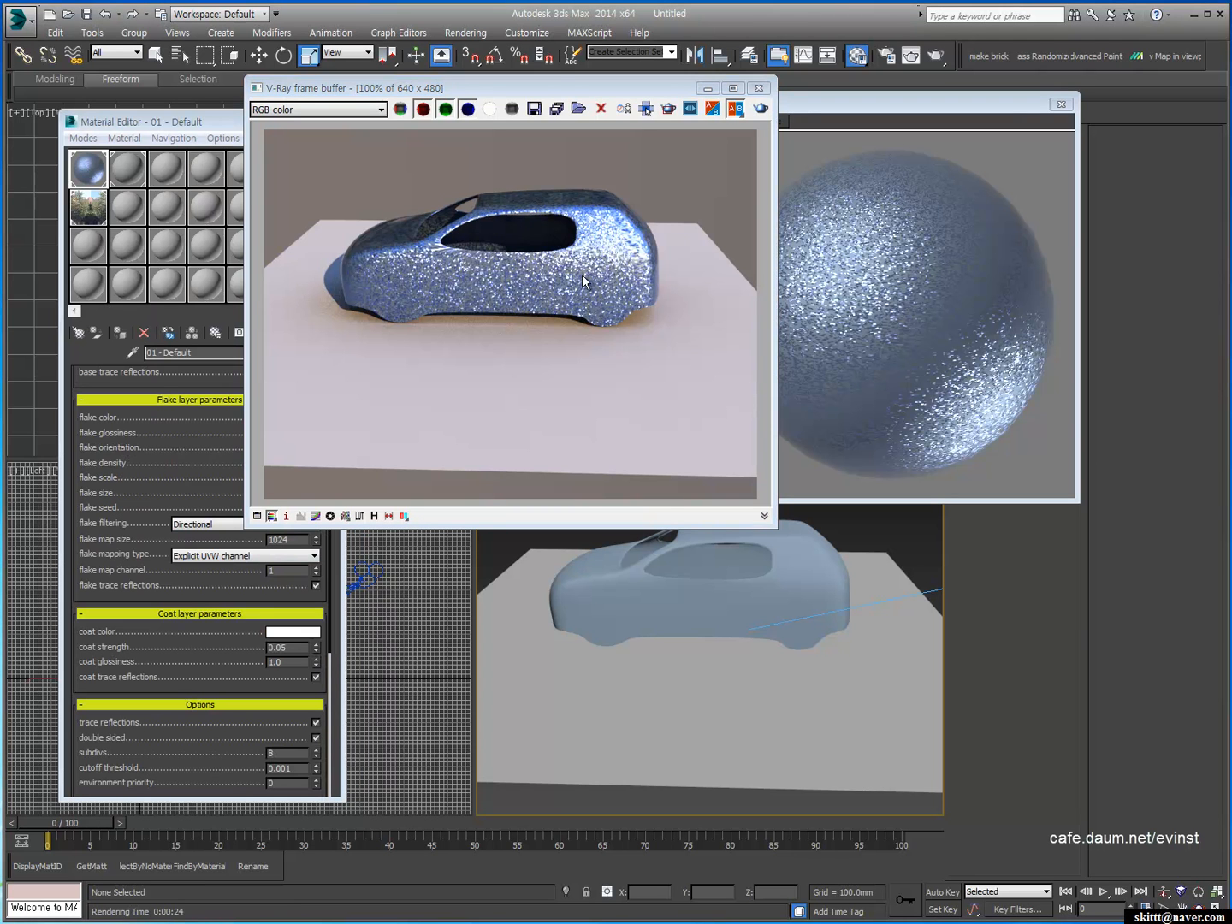
Step: Reduce the car paint's flake scale to 0.001
mouse_move(540, 93)
mouse_down()
mouse_move(526, 115)
mouse_move(502, 89)
mouse_move(521, 95)
mouse_up()
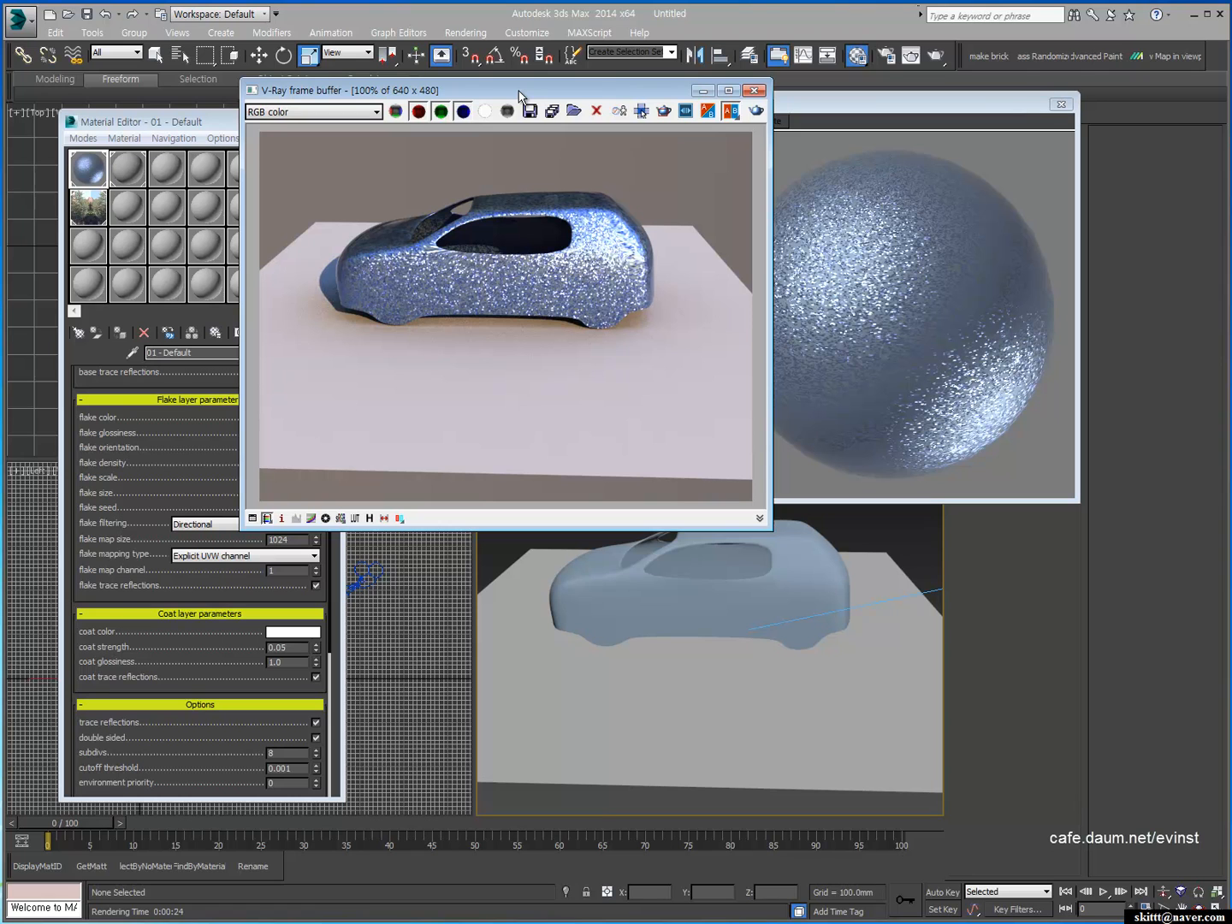
click(173, 125)
double_click(282, 478)
text(0.)
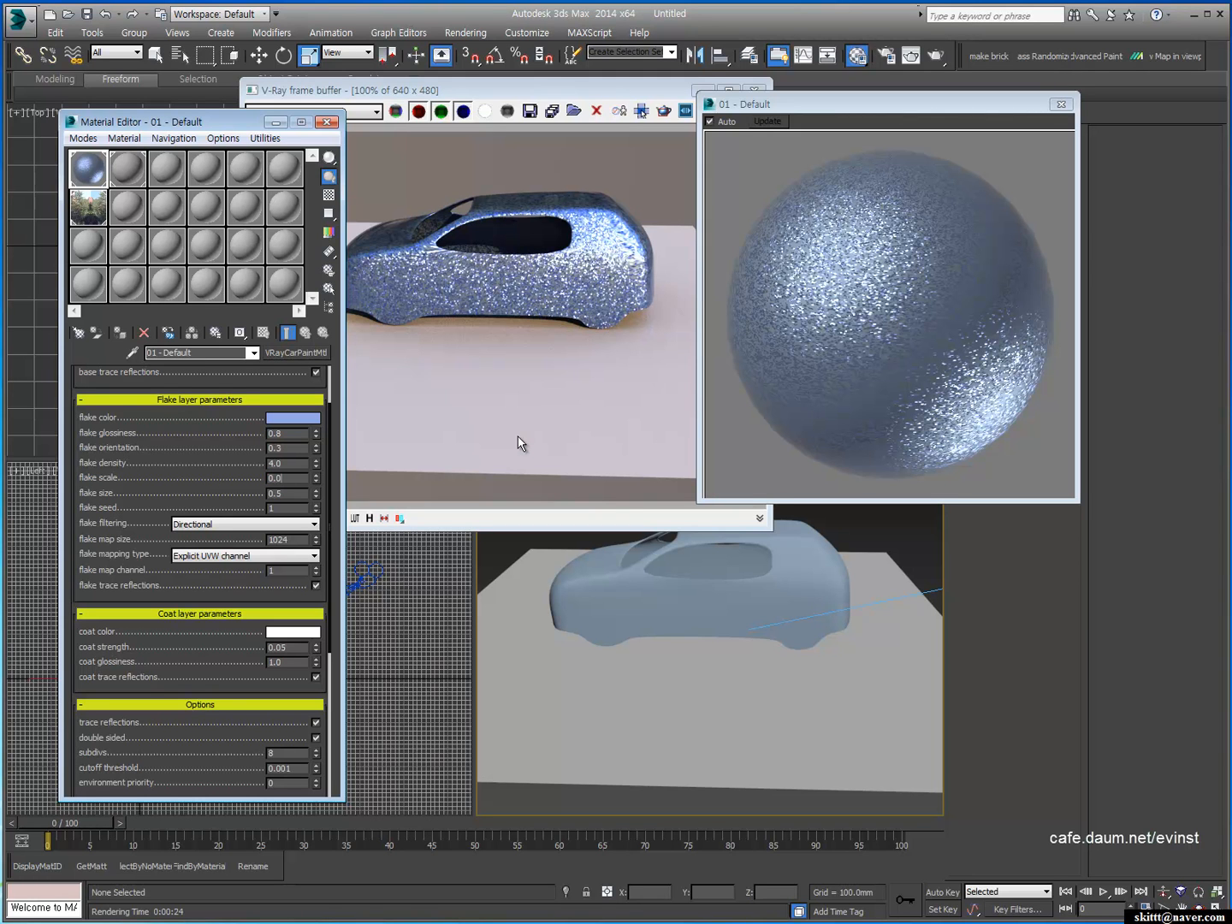
text(001)
key(Return)
Step: Try a flake size of 0.01 on the car paint and raise it to 0.1
drag(290, 495, 260, 485)
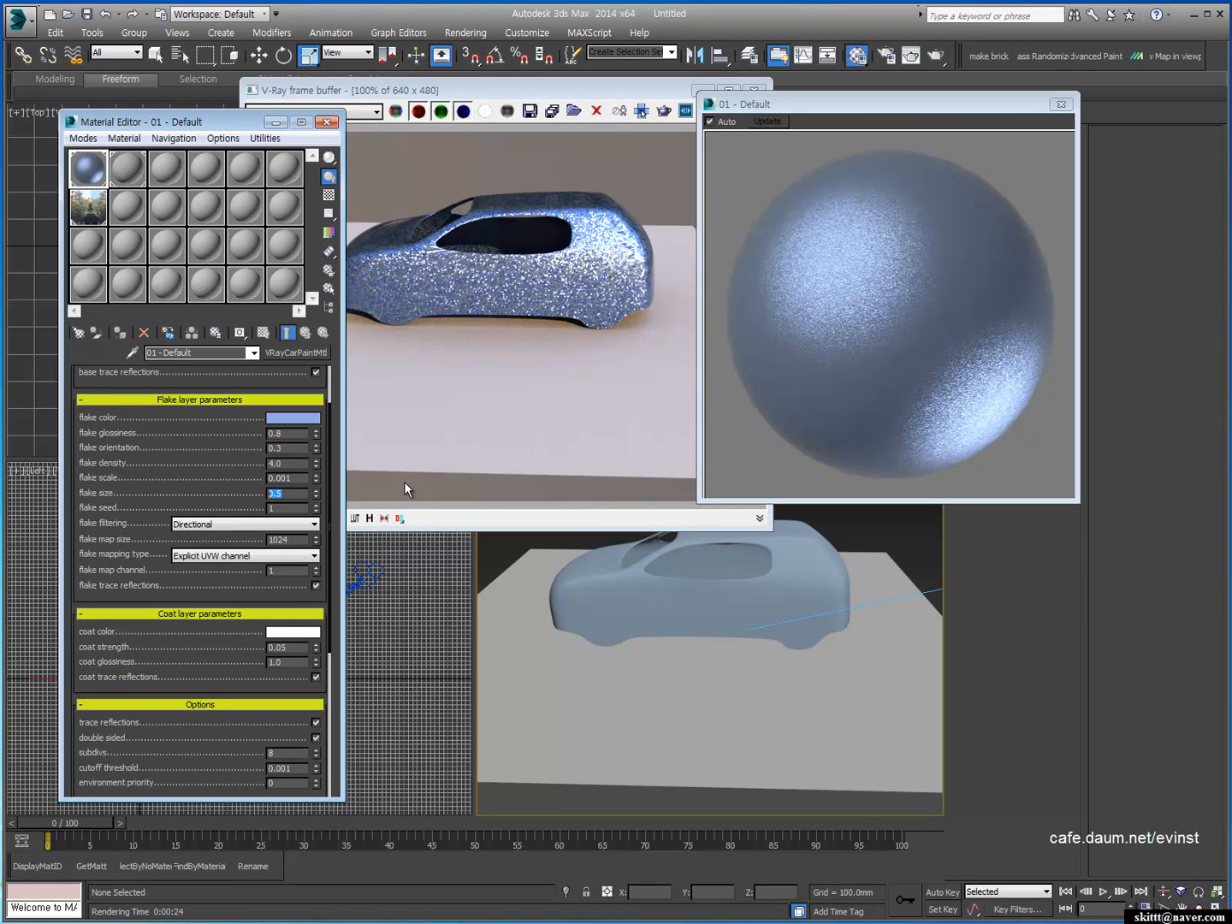
text(0.01)
key(Return)
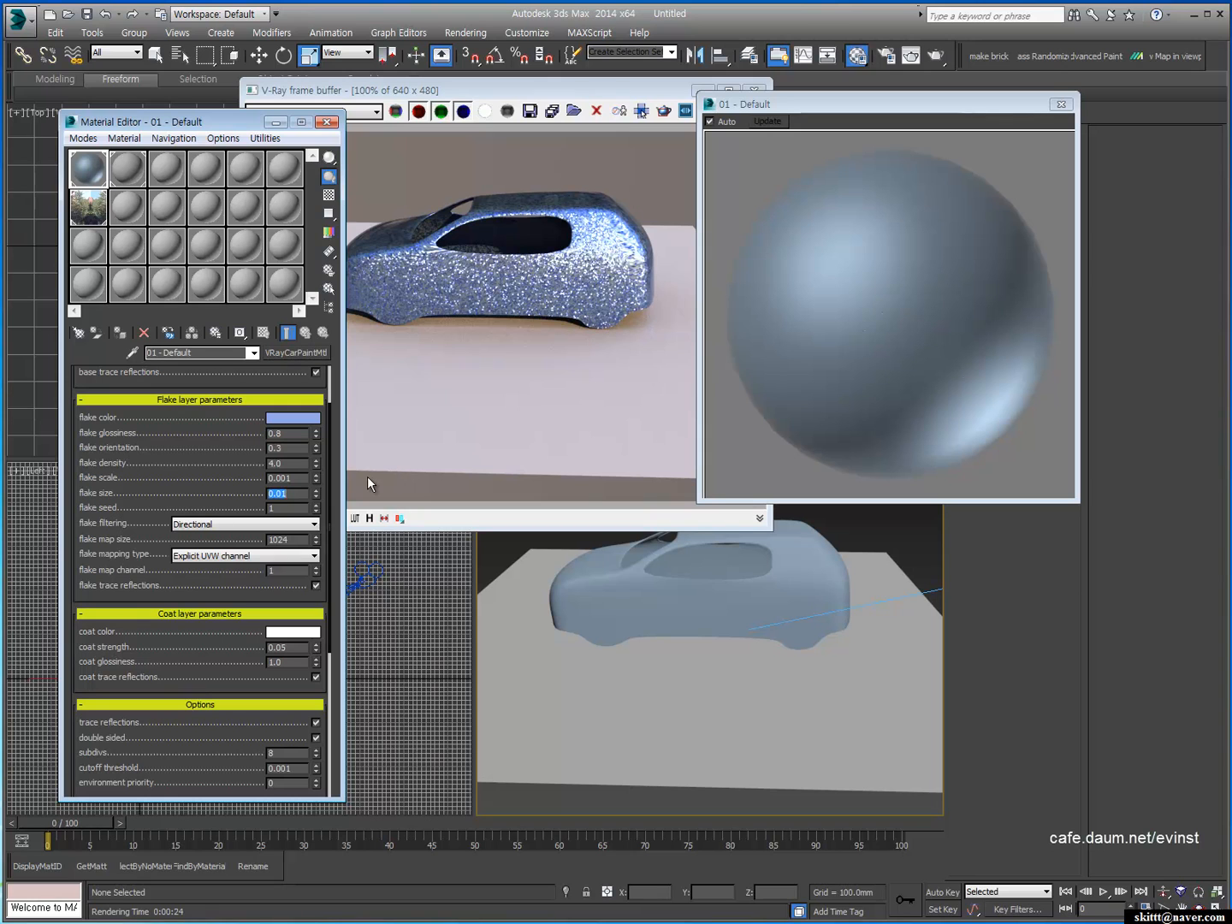
text(0.1)
key(Return)
Step: Render the car again with the 0.001 flake scale and 0.1 flake size
click(548, 98)
click(755, 111)
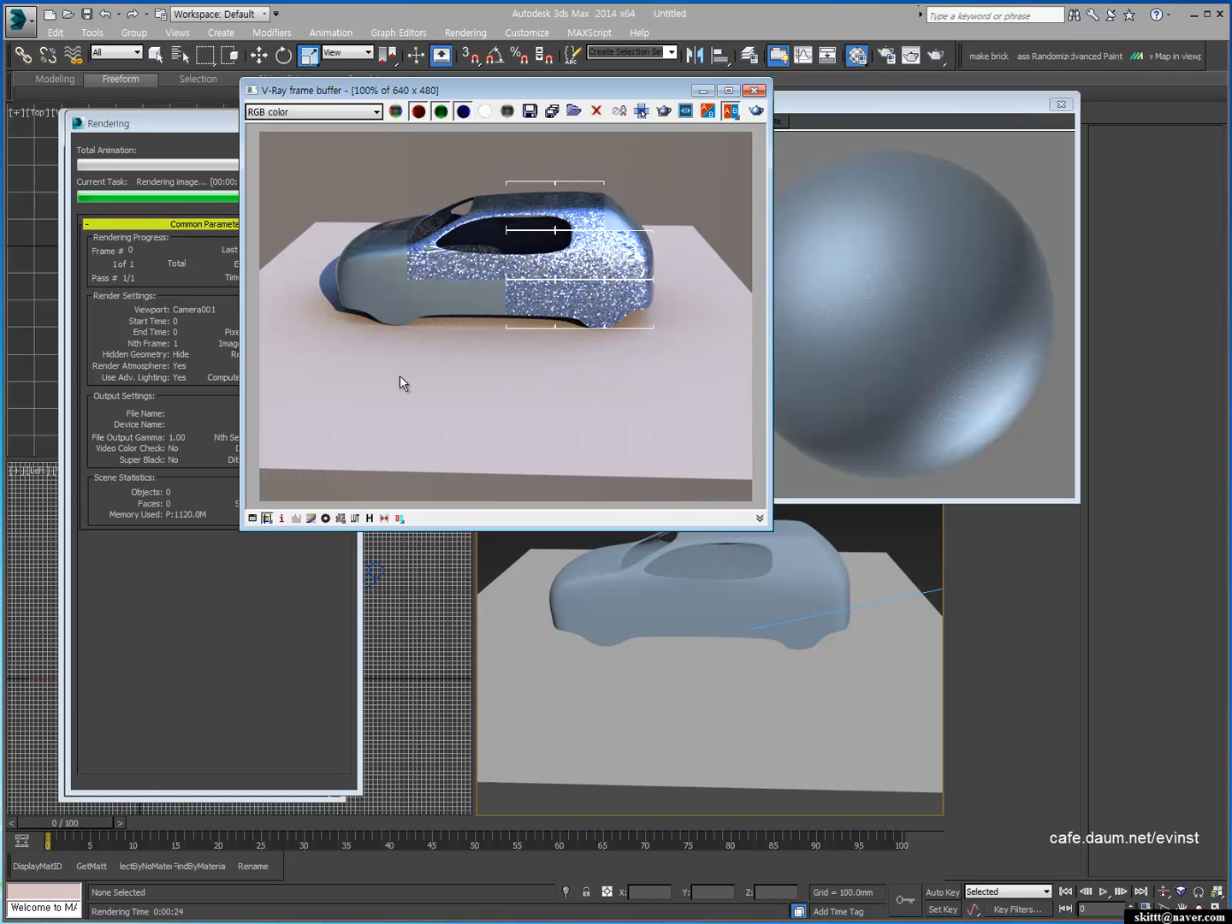
click(172, 141)
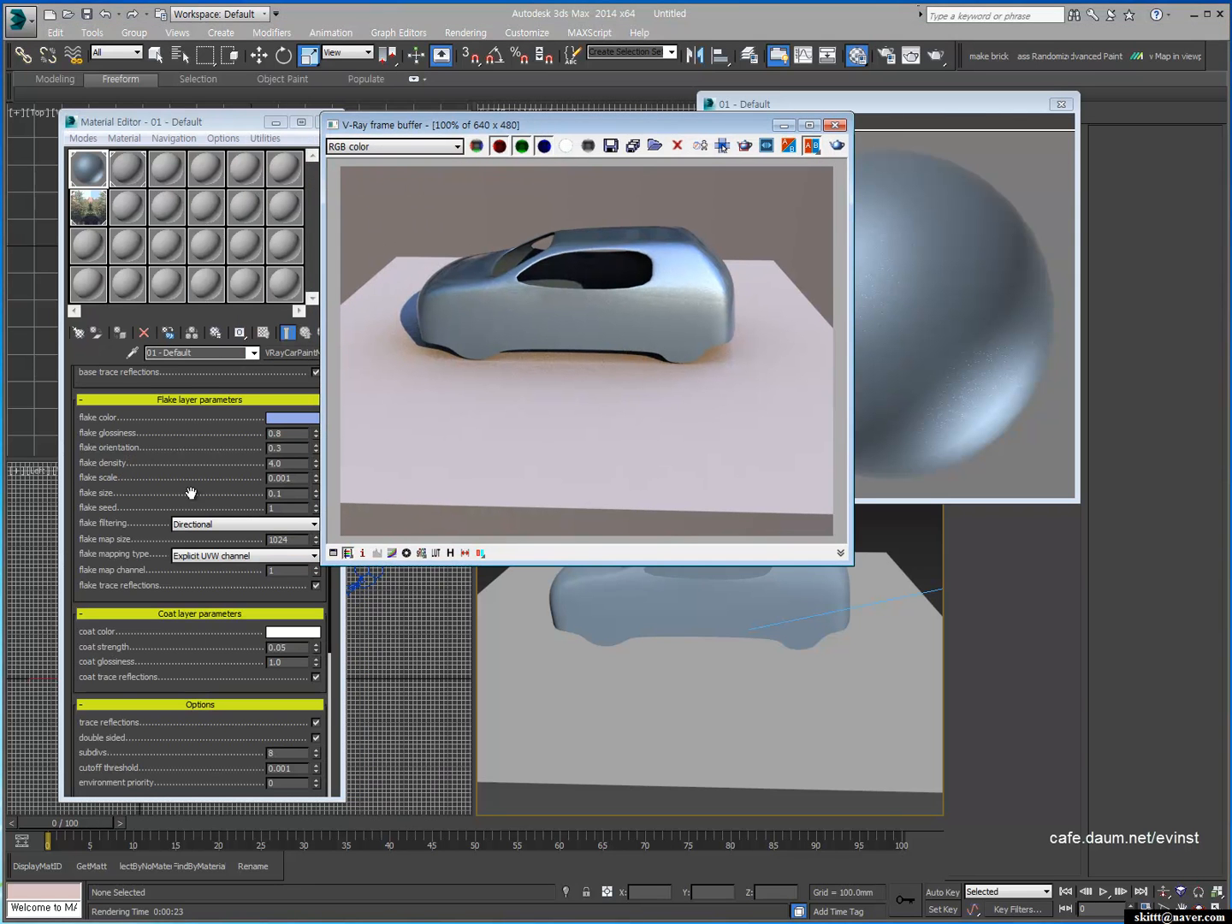
Step: Examine the flake filtering choices, the flake map size and the flake mapping types, keeping Directional filtering and Explicit UVW channel mapping
drag(109, 520, 104, 505)
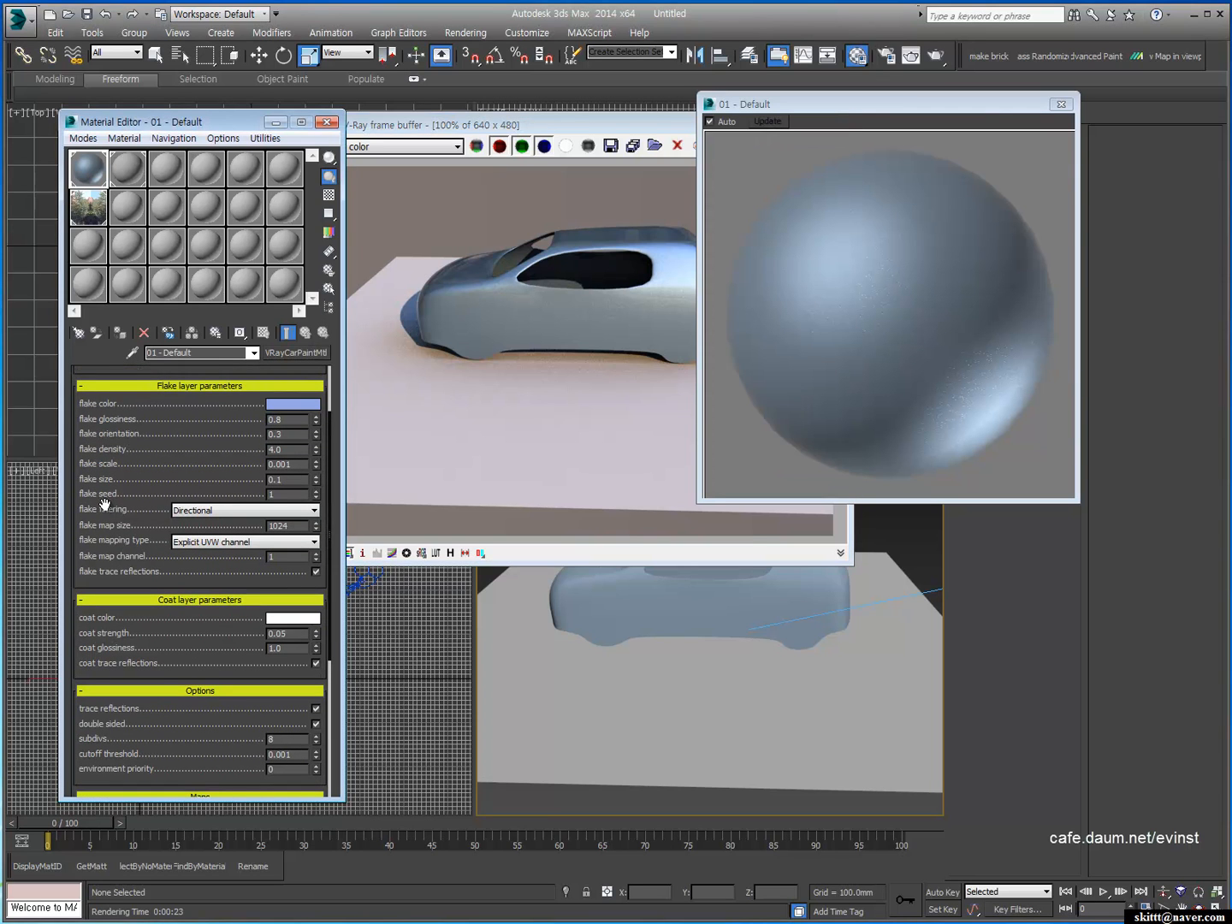
click(212, 512)
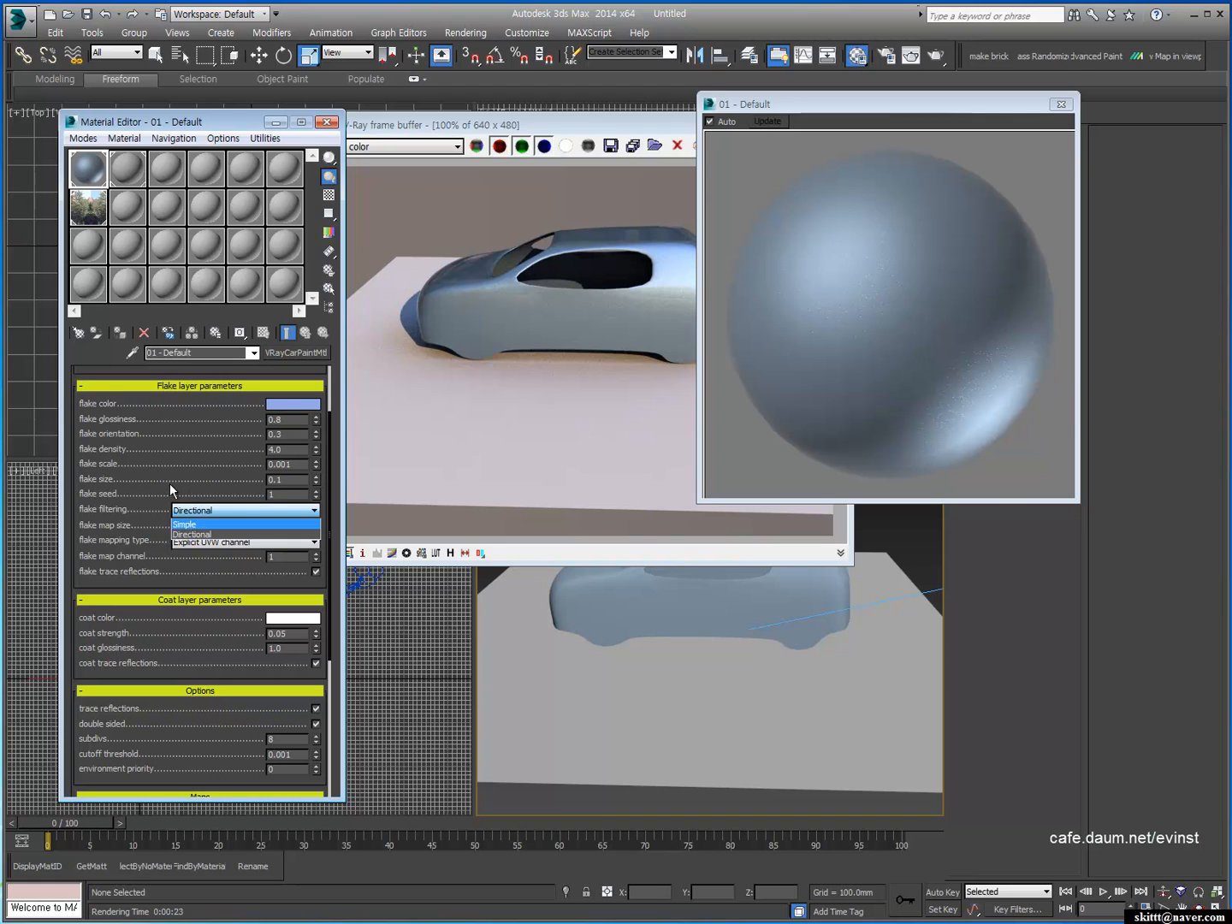
click(133, 525)
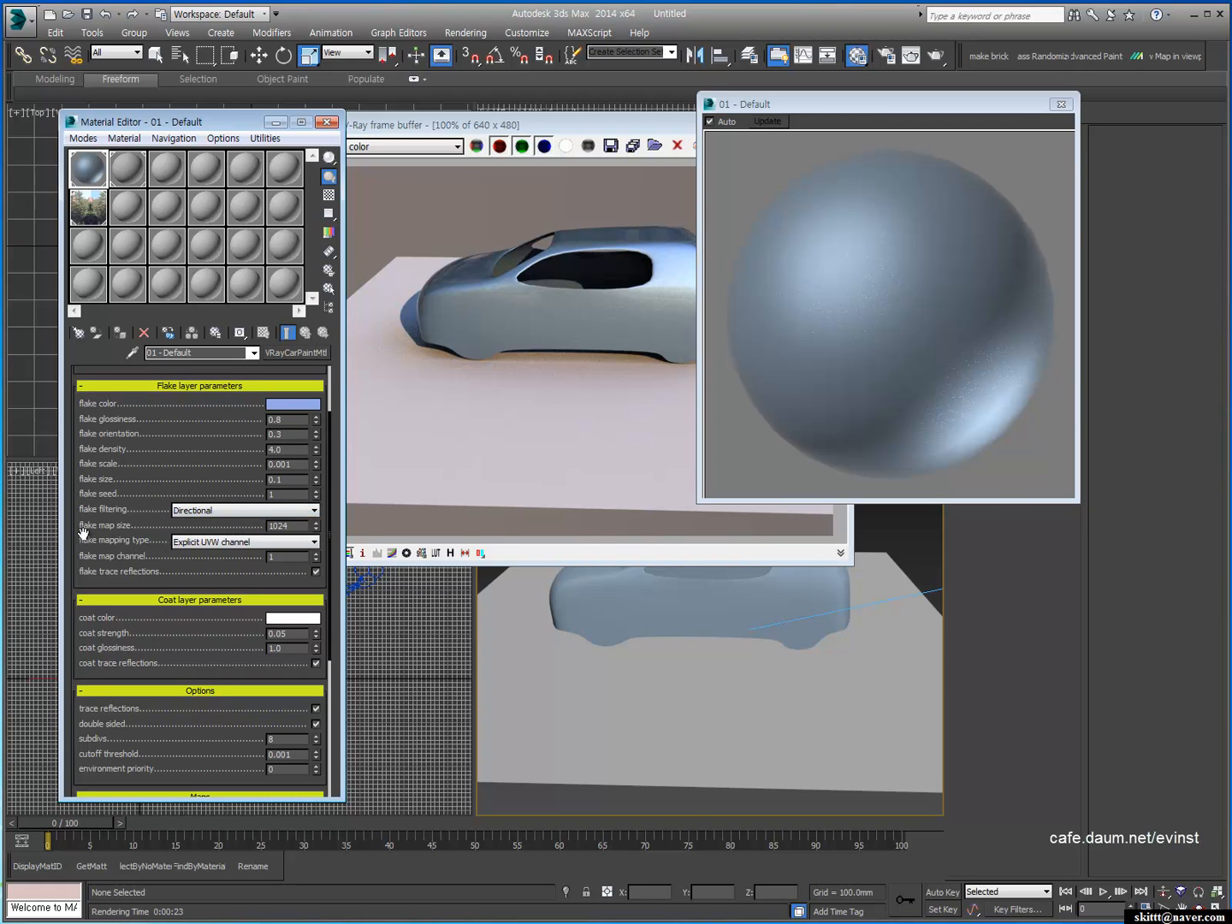
drag(111, 537, 114, 528)
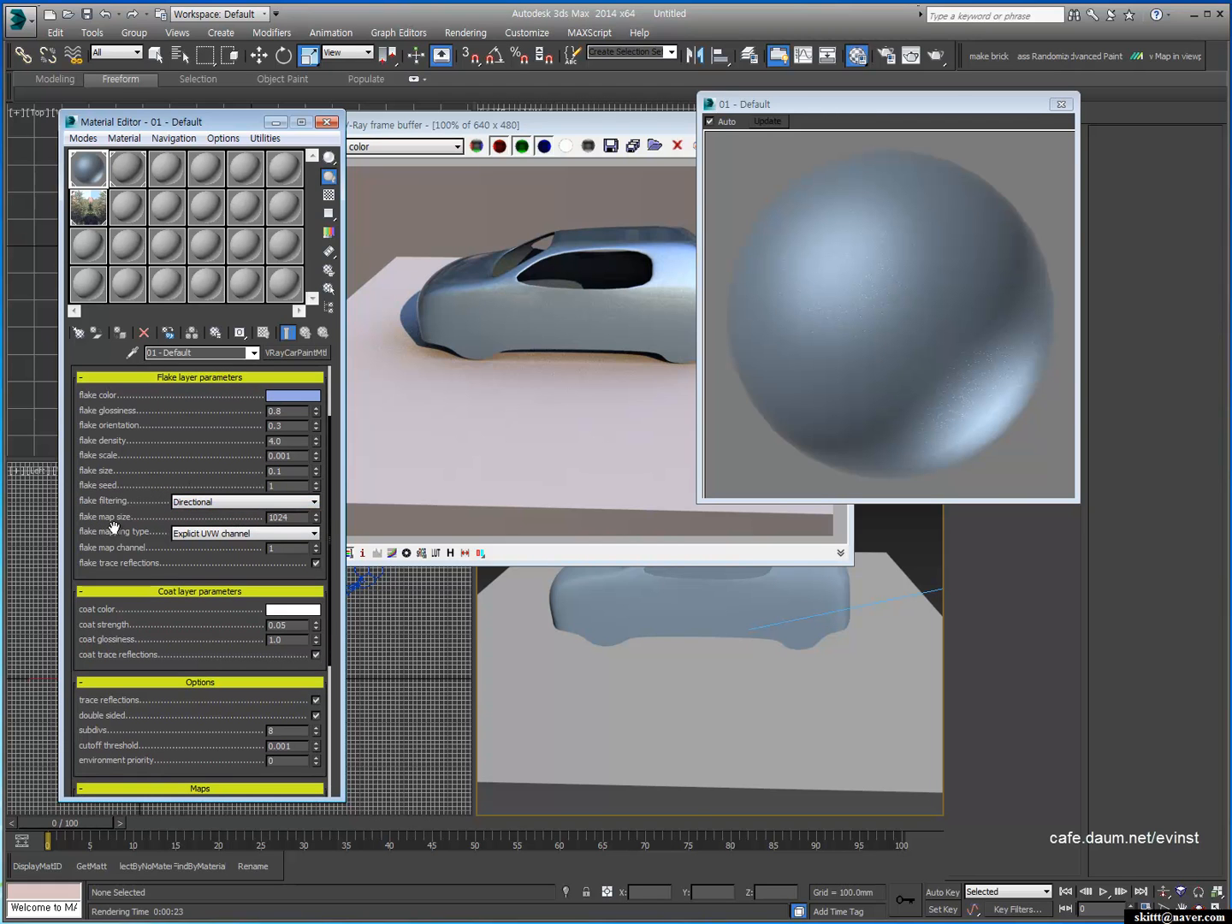
double_click(285, 518)
click(197, 535)
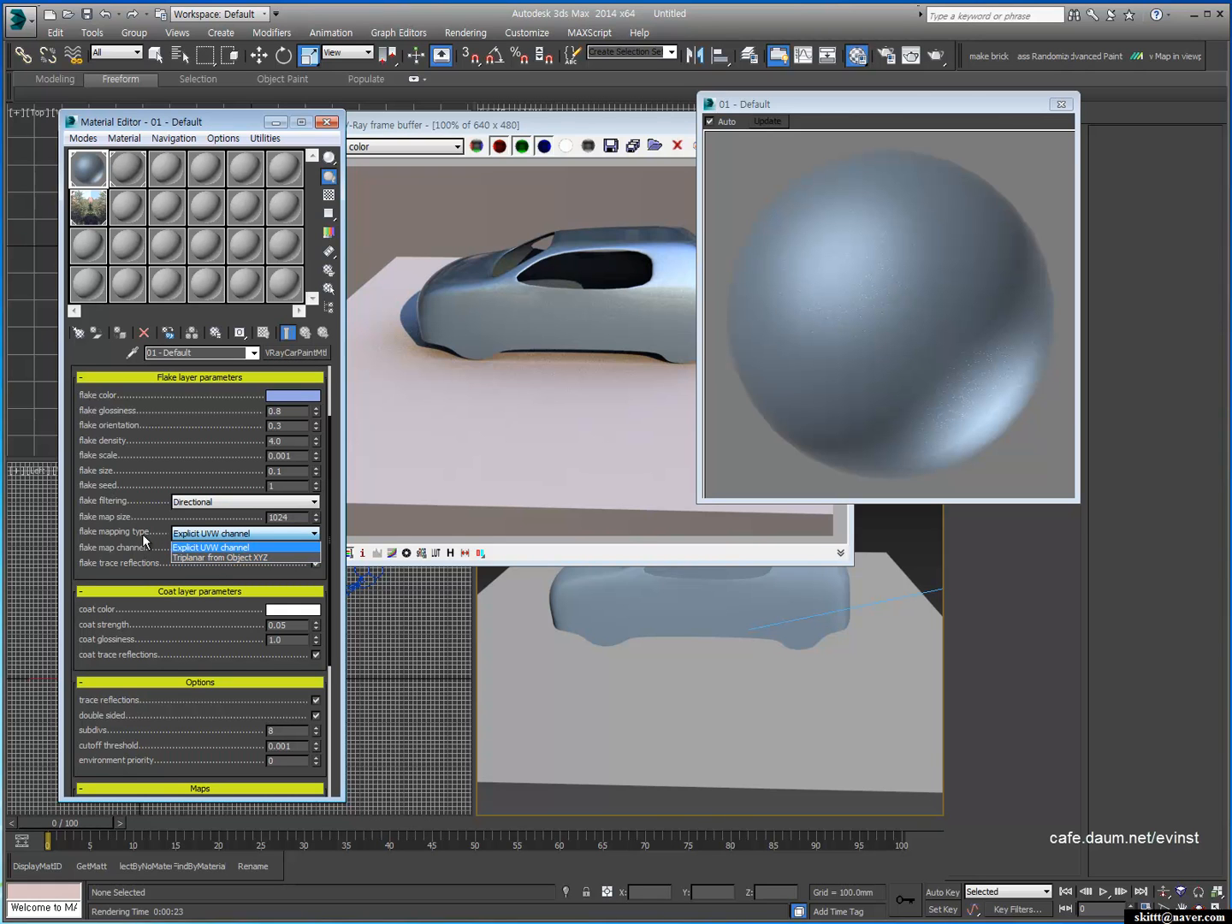
click(220, 548)
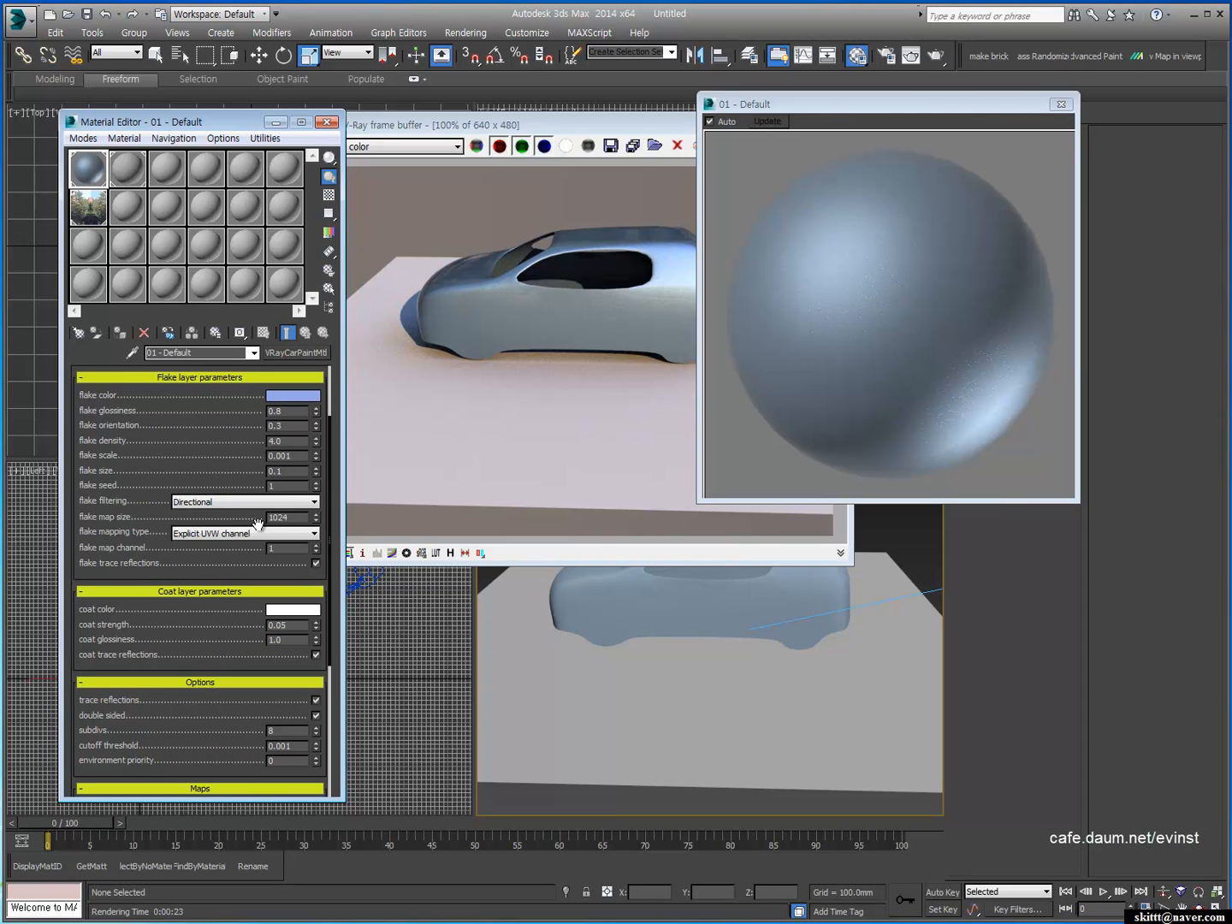
Step: Bring the coat layer parameters into view and close the enlarged material preview to uncover the render
drag(140, 547, 129, 476)
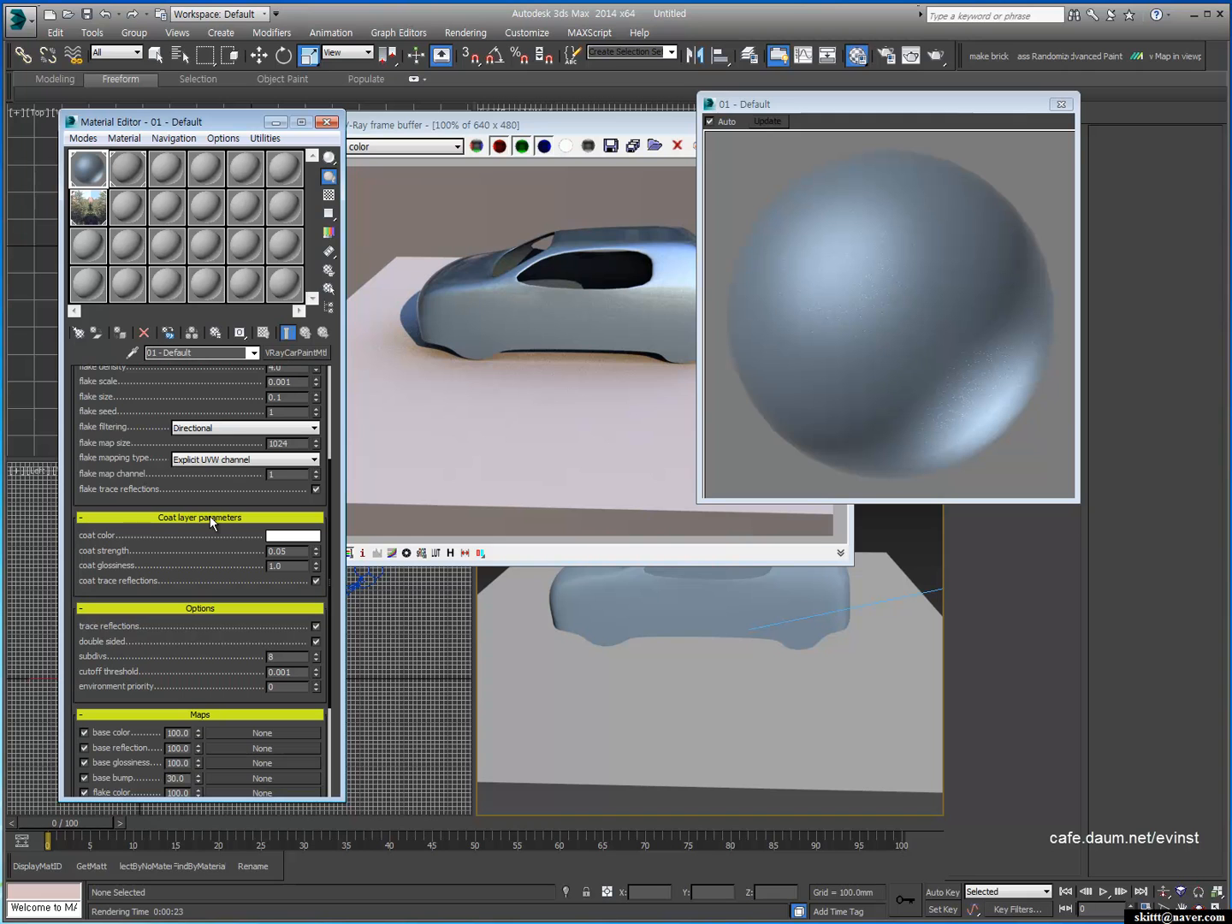
drag(922, 104, 628, 282)
click(799, 268)
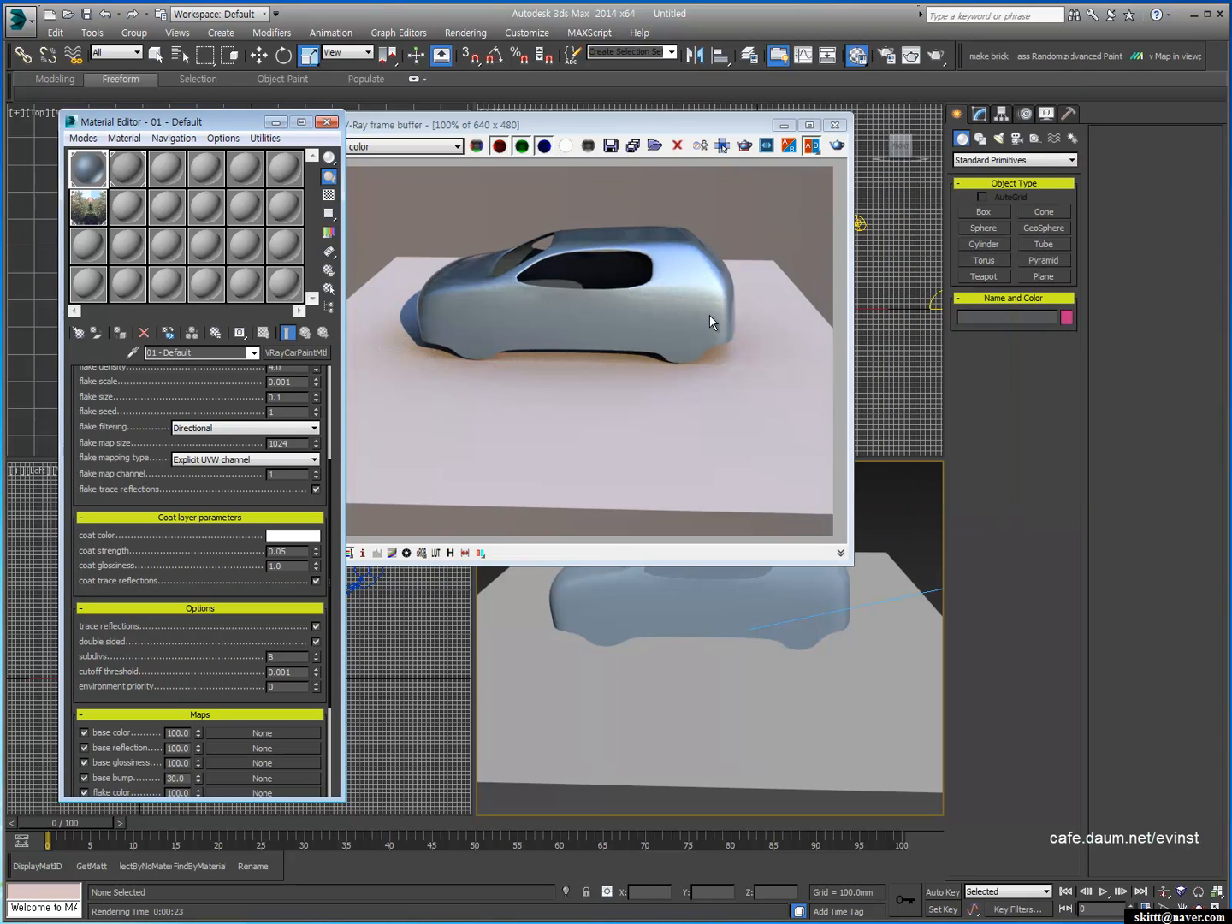
Step: Select the car body and add a UVW Map modifier to it
click(986, 113)
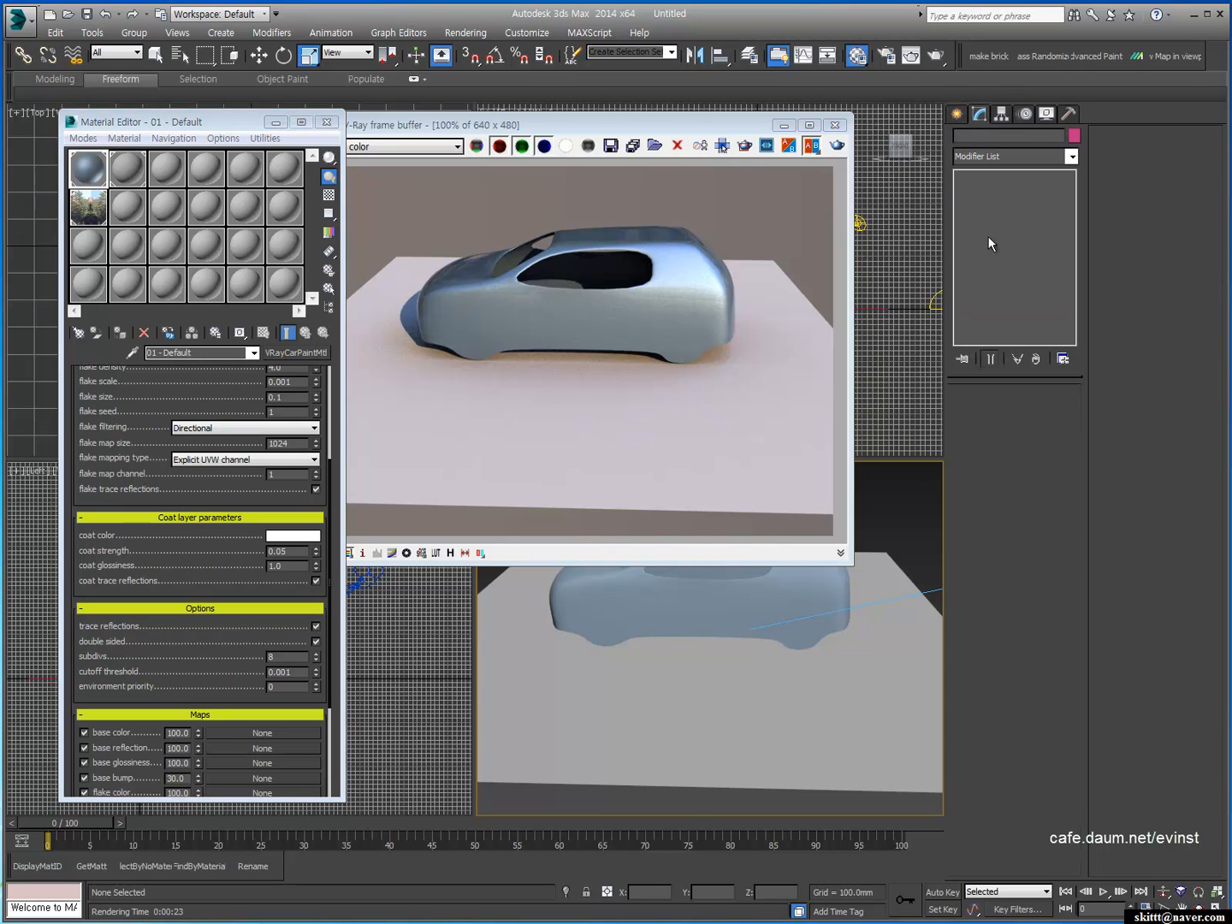
click(713, 597)
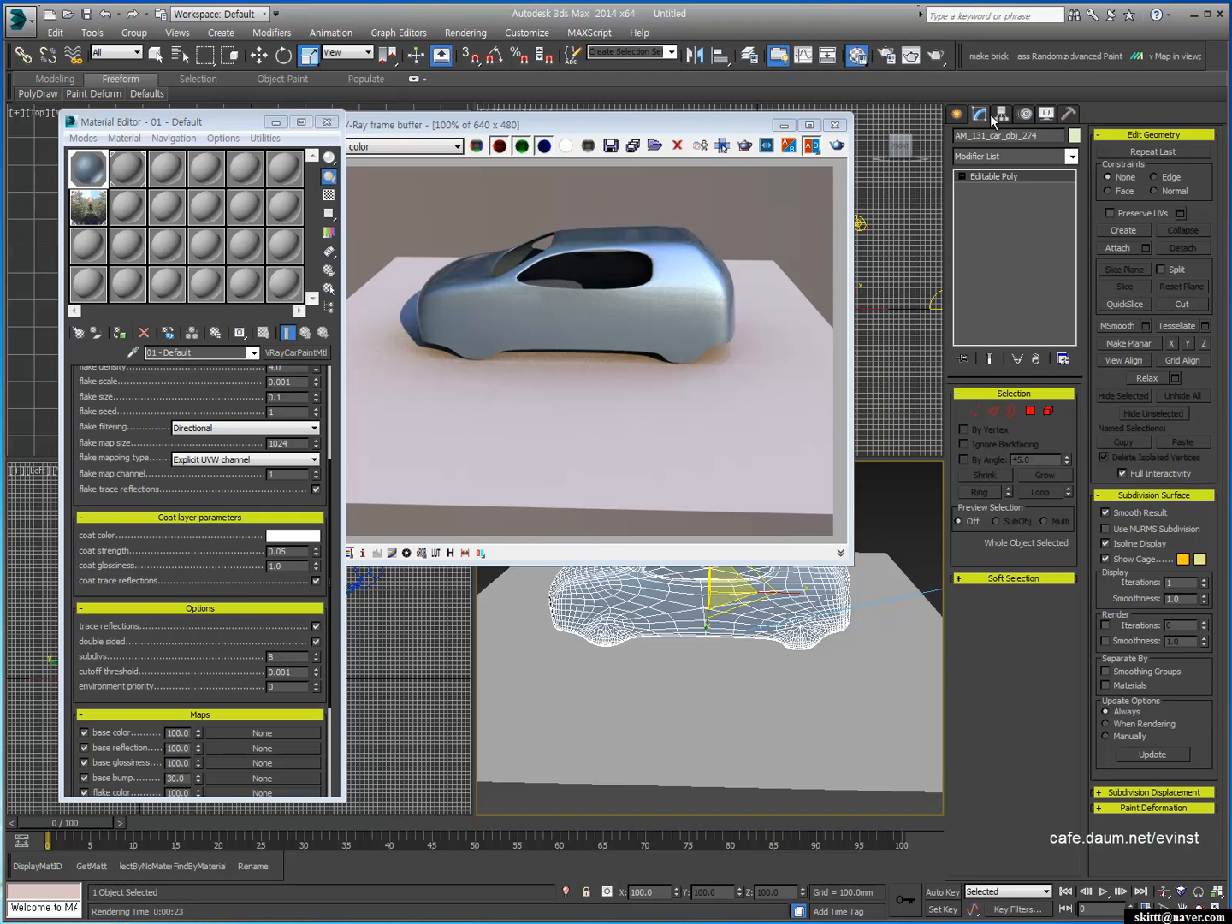
click(1013, 155)
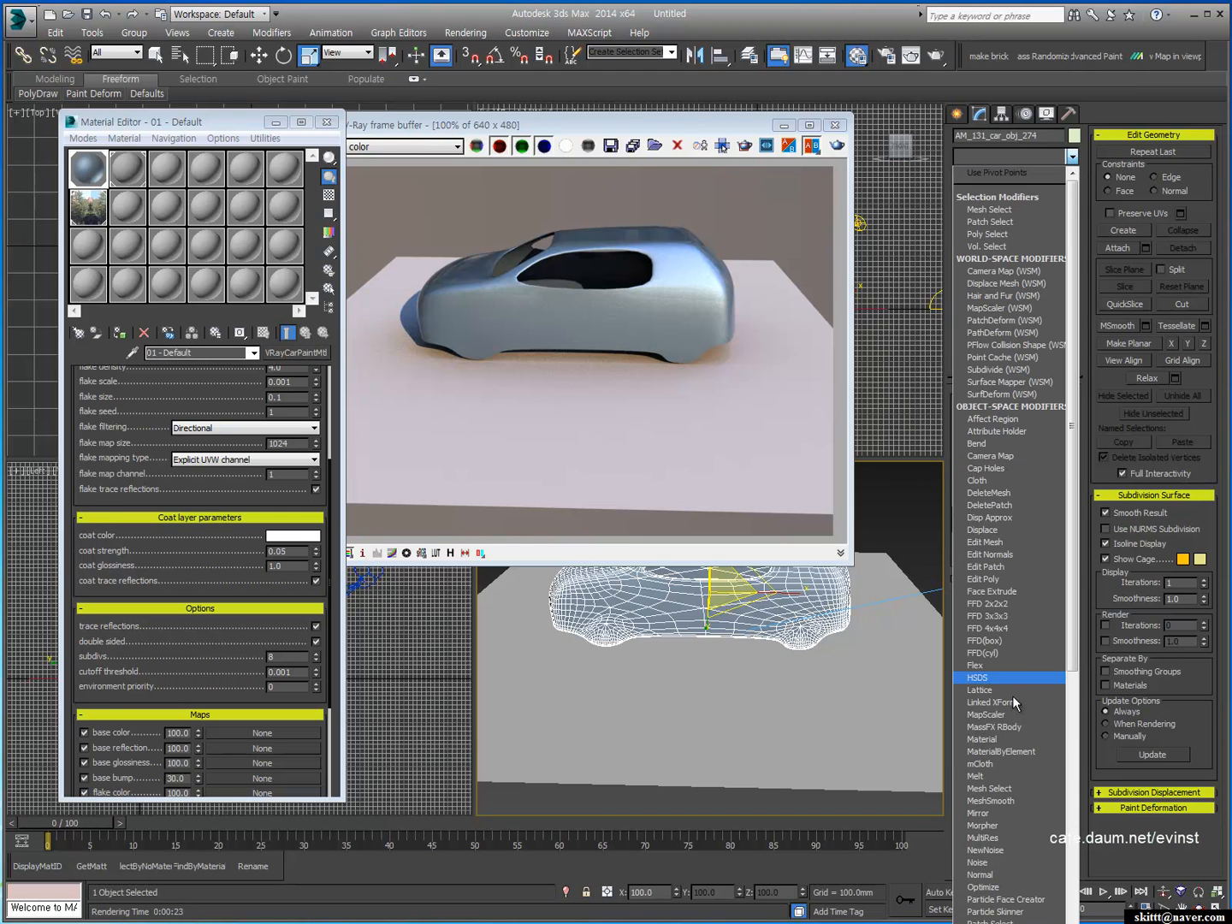
scroll(1018, 766, down, 3)
scroll(1019, 766, down, 10)
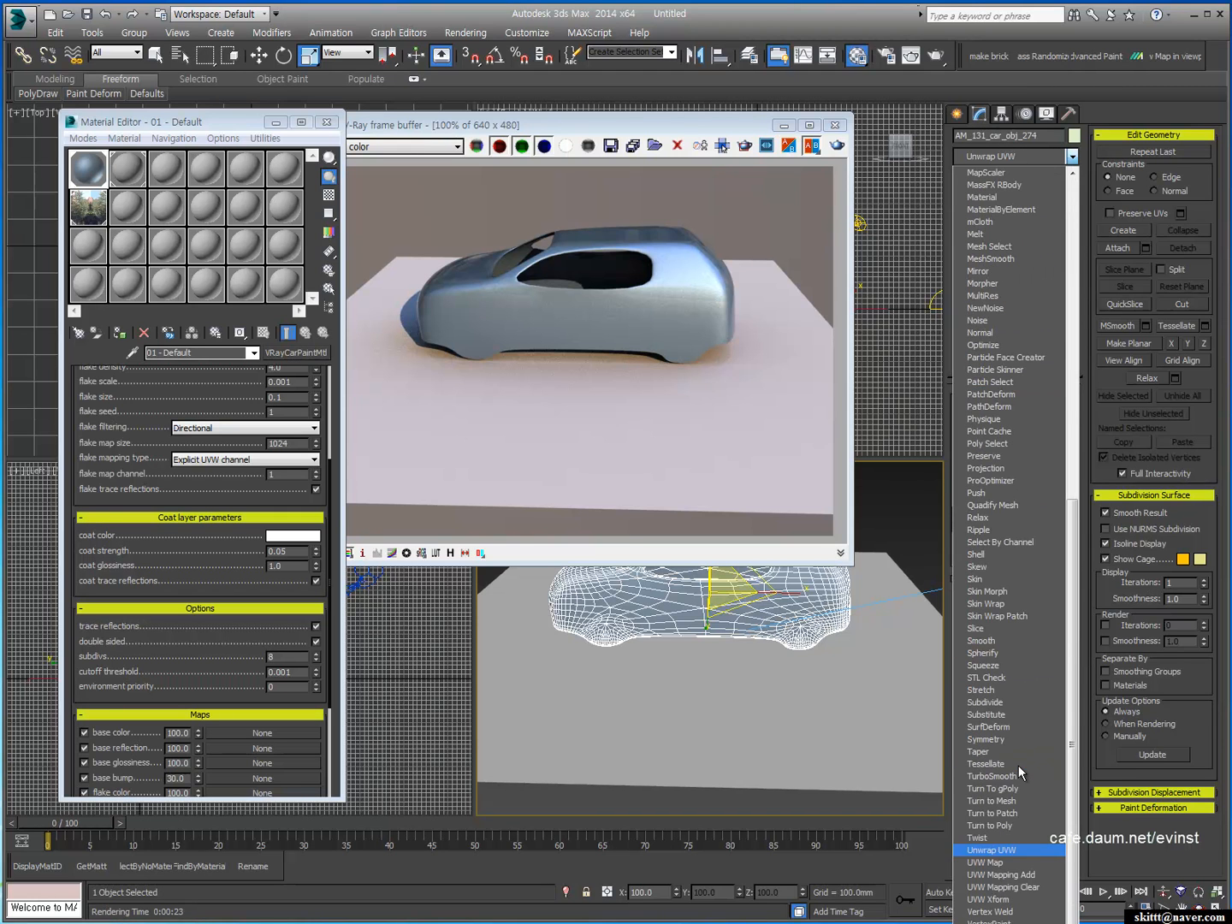
click(1005, 861)
click(1005, 861)
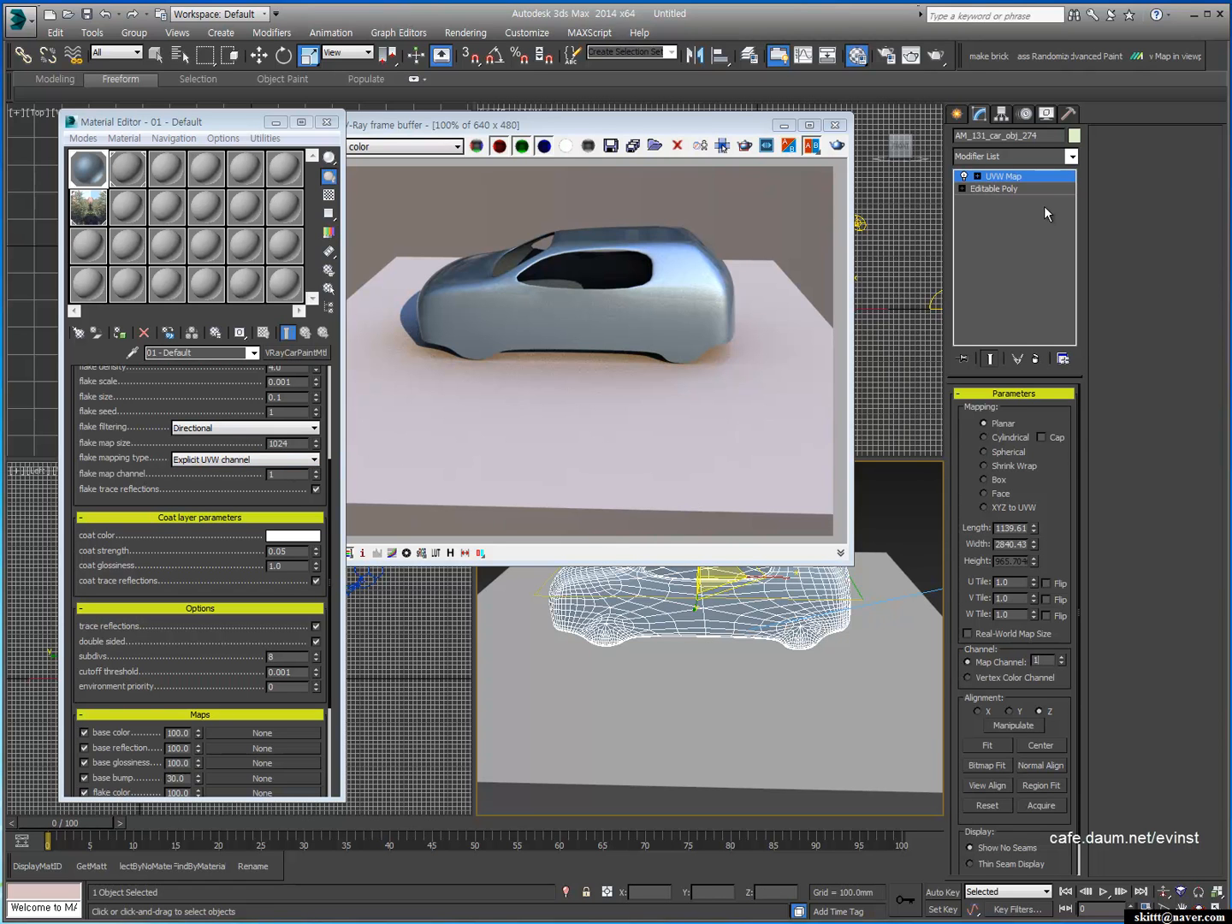
Step: Add a second UVW Map modifier to the car body and set its map channel to 2
click(1031, 155)
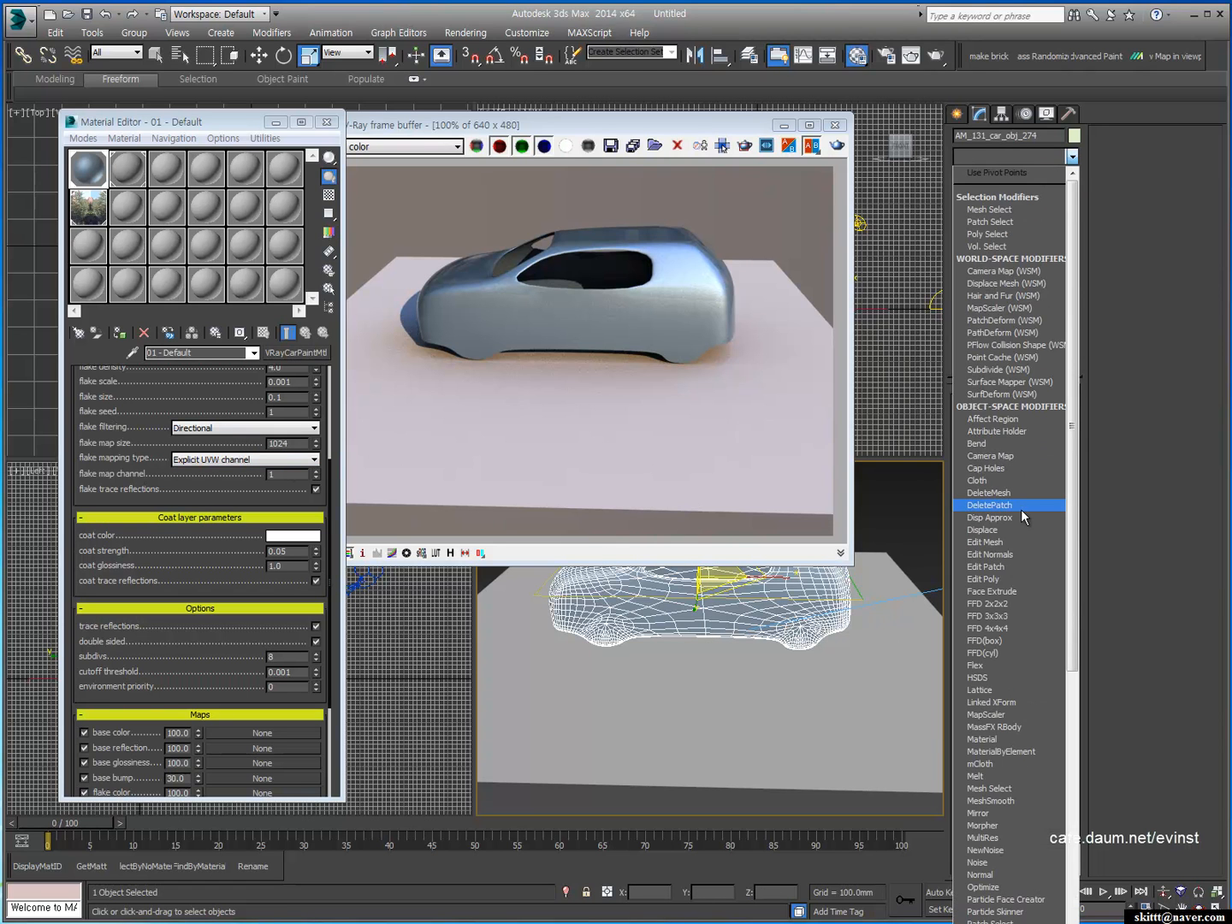
key(u)
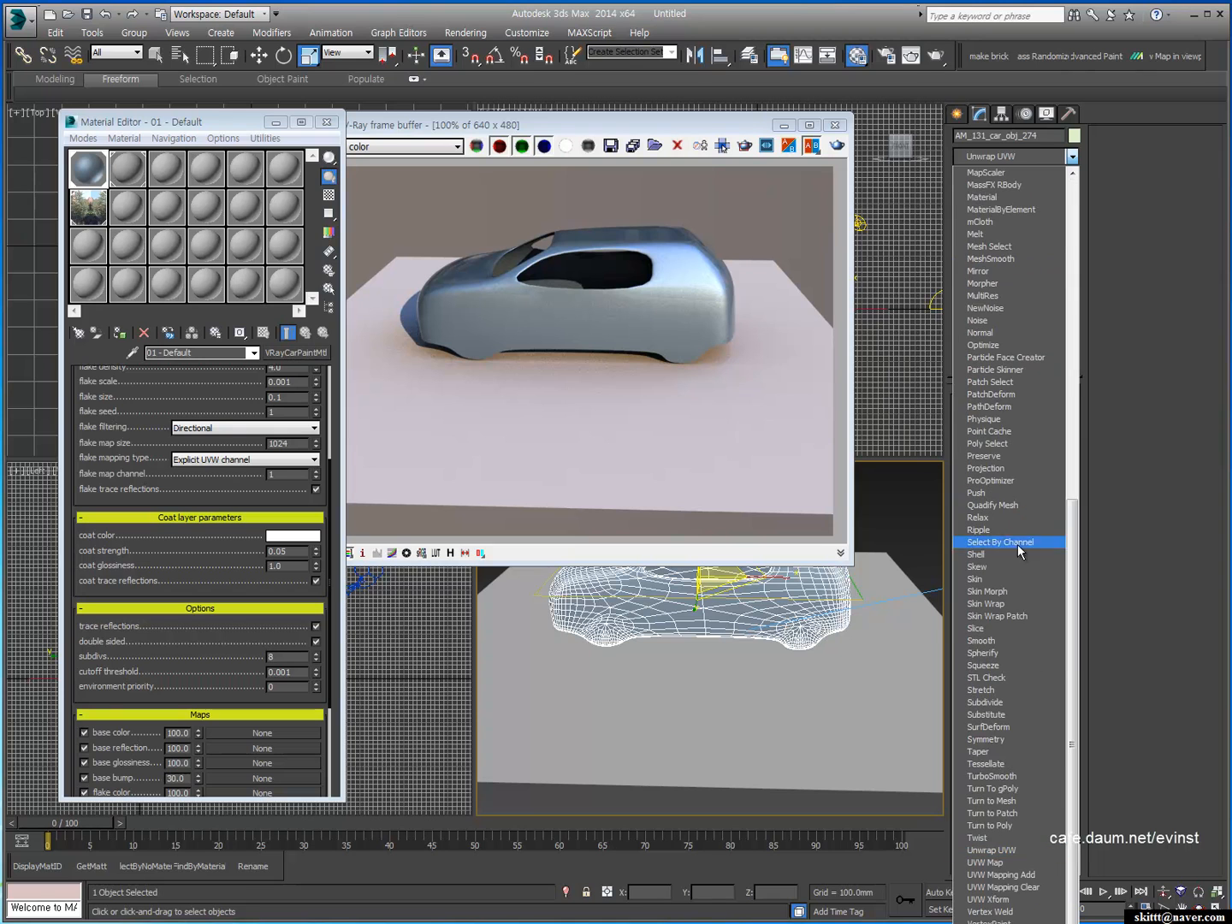
click(990, 863)
click(1007, 177)
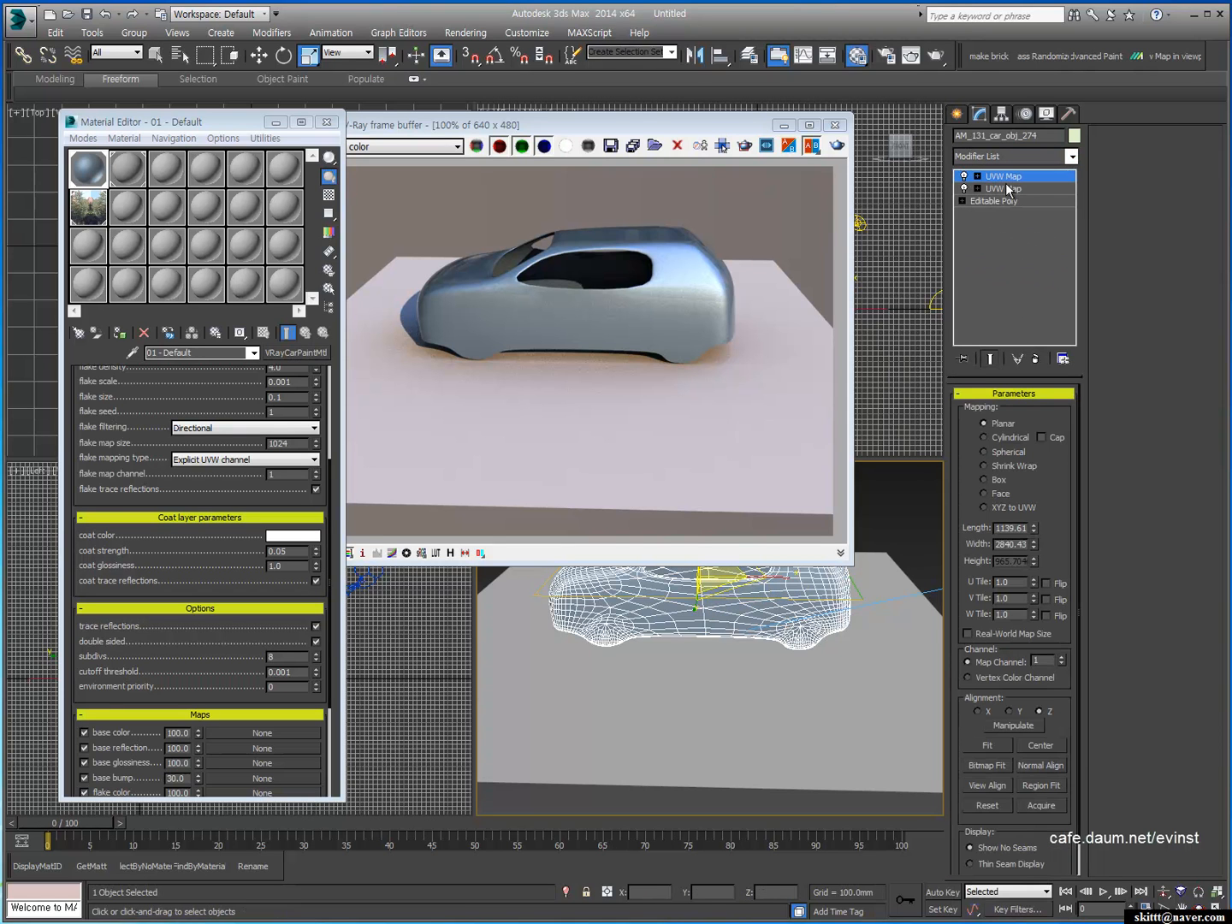
click(1062, 657)
click(1003, 187)
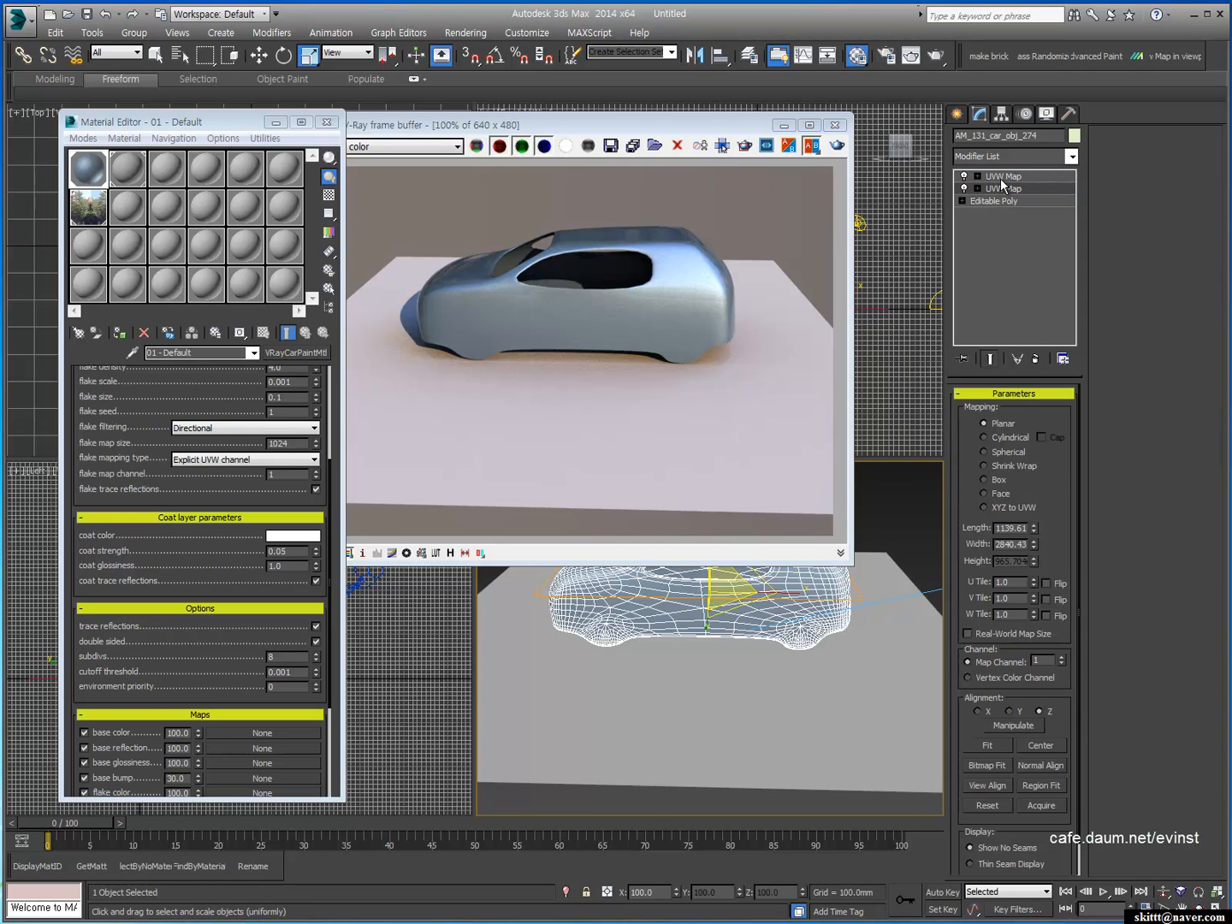
click(1001, 179)
click(315, 582)
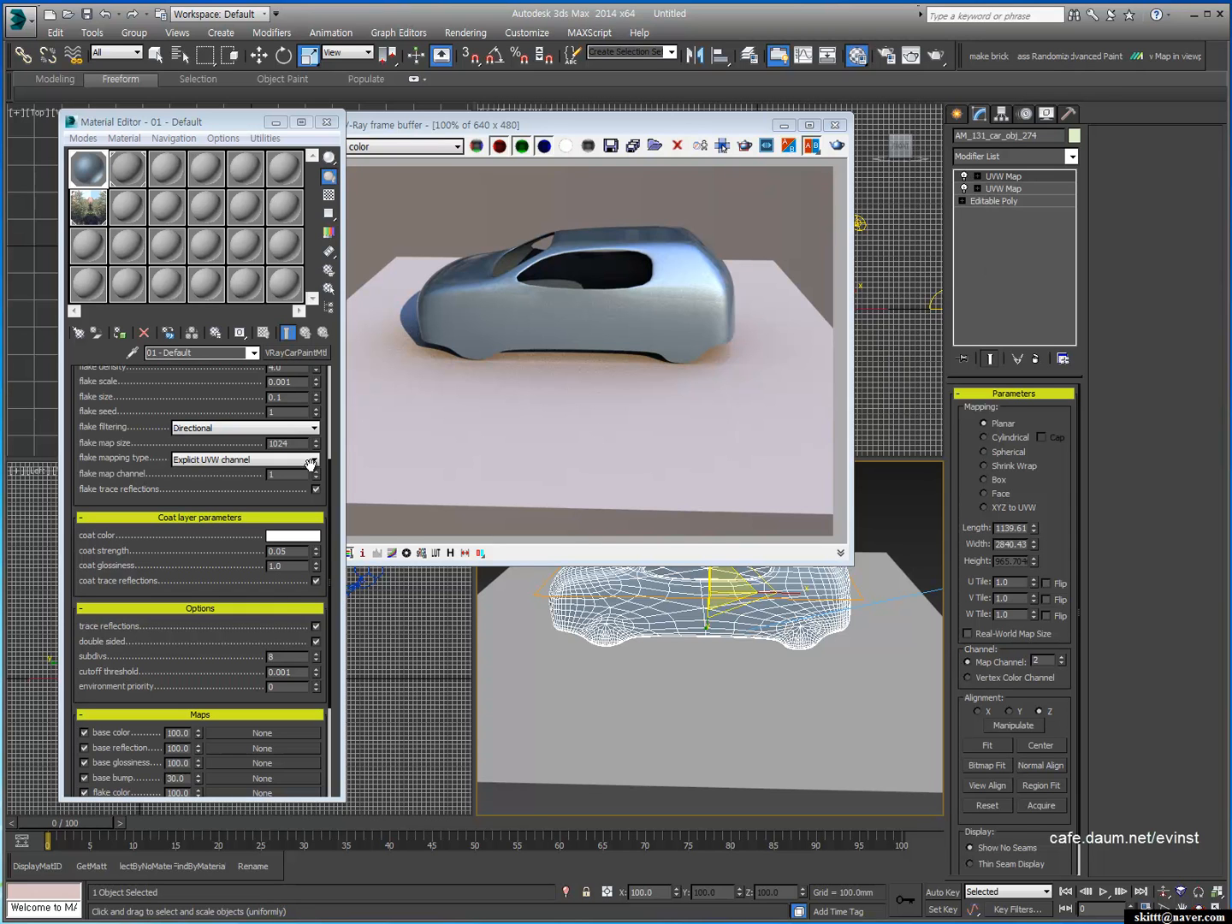
Step: Remove both UVW Map modifiers from the car body
click(1008, 178)
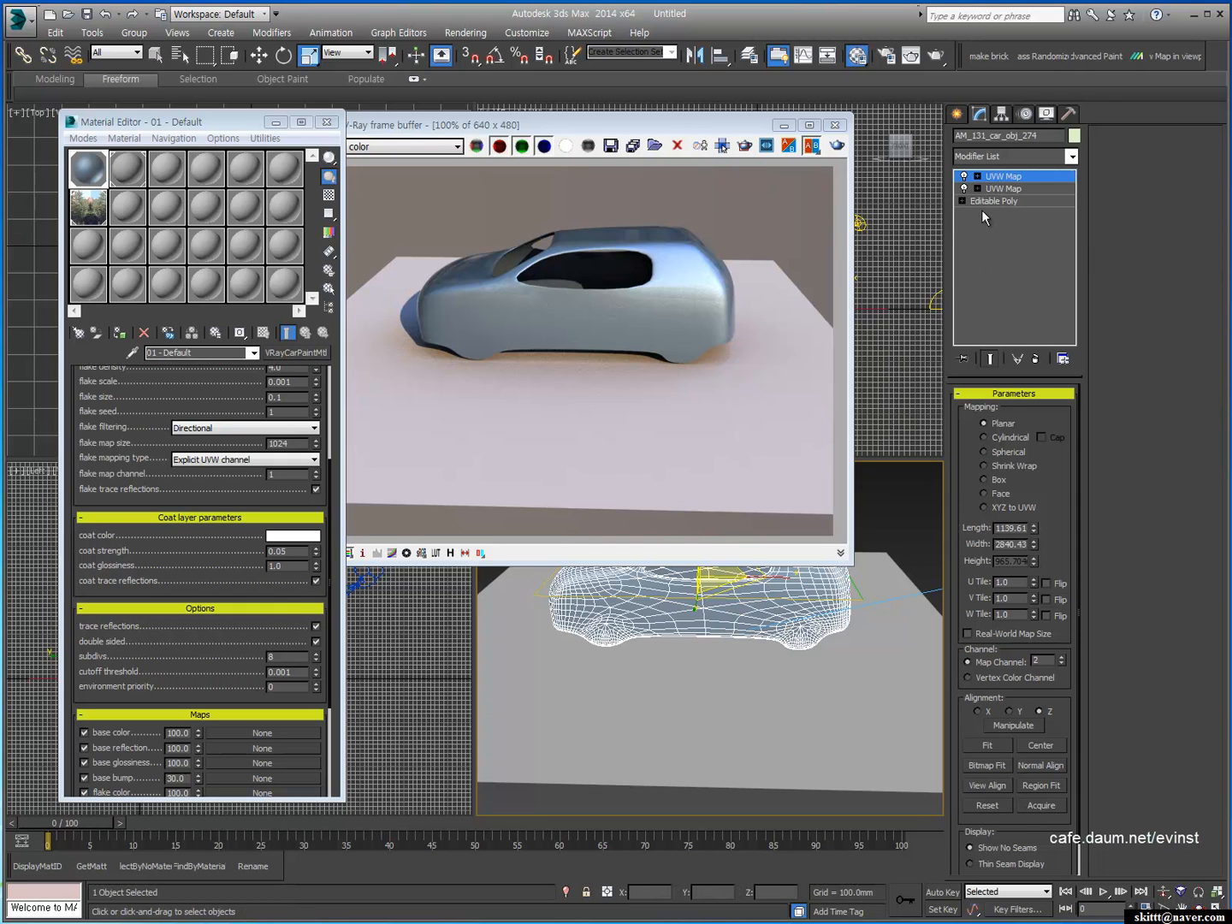
click(1036, 359)
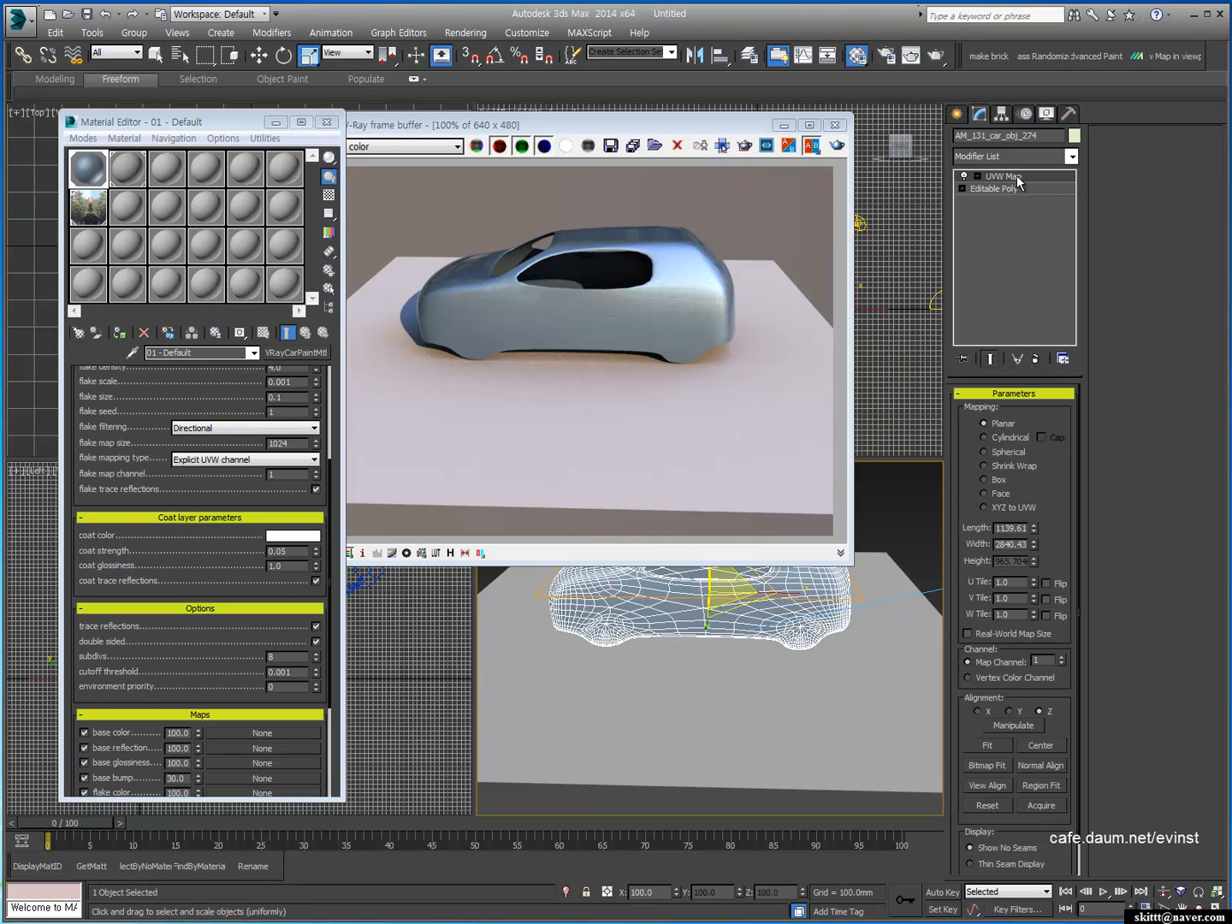
click(1035, 358)
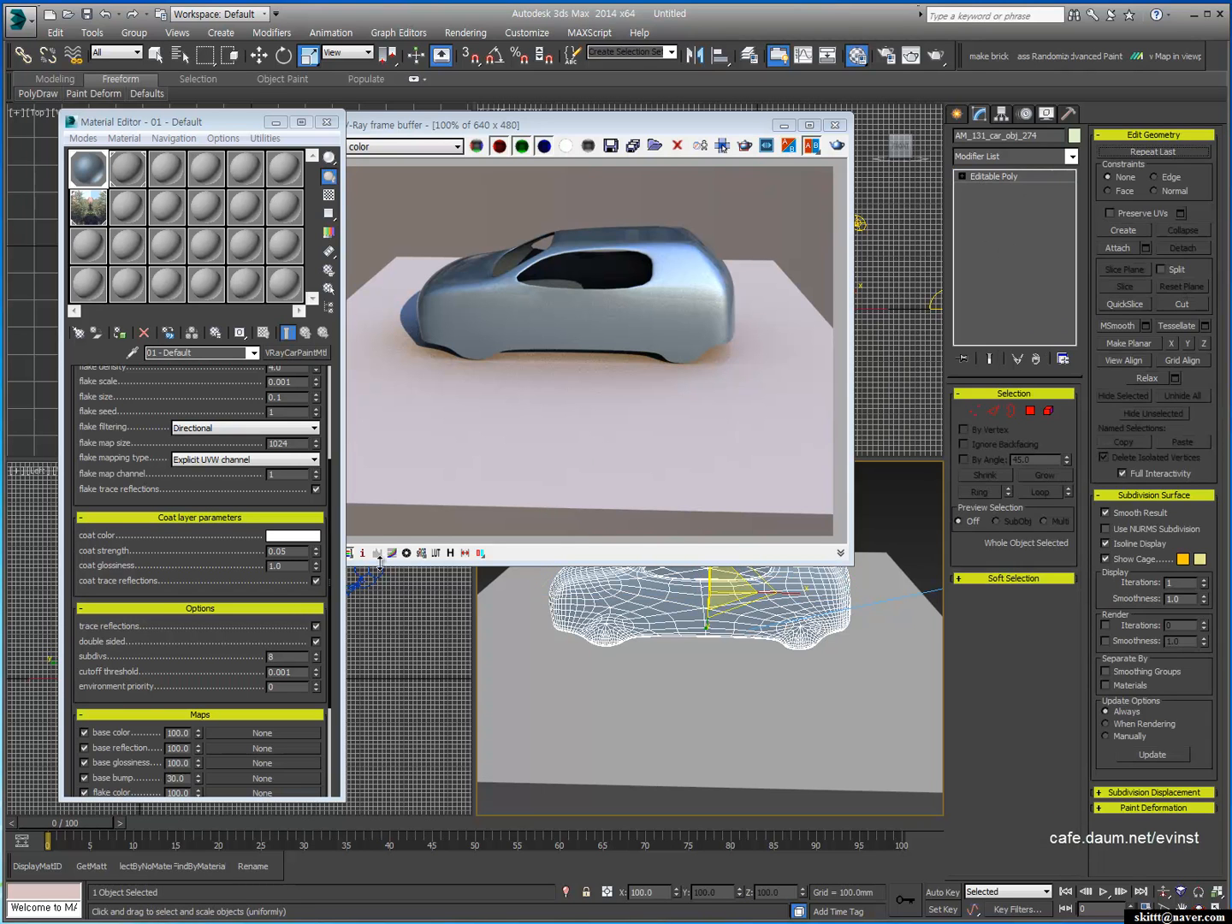
Step: Set the car paint's coat strength to 0.1, render the car again and move the material editor clear of the render
drag(185, 498, 181, 448)
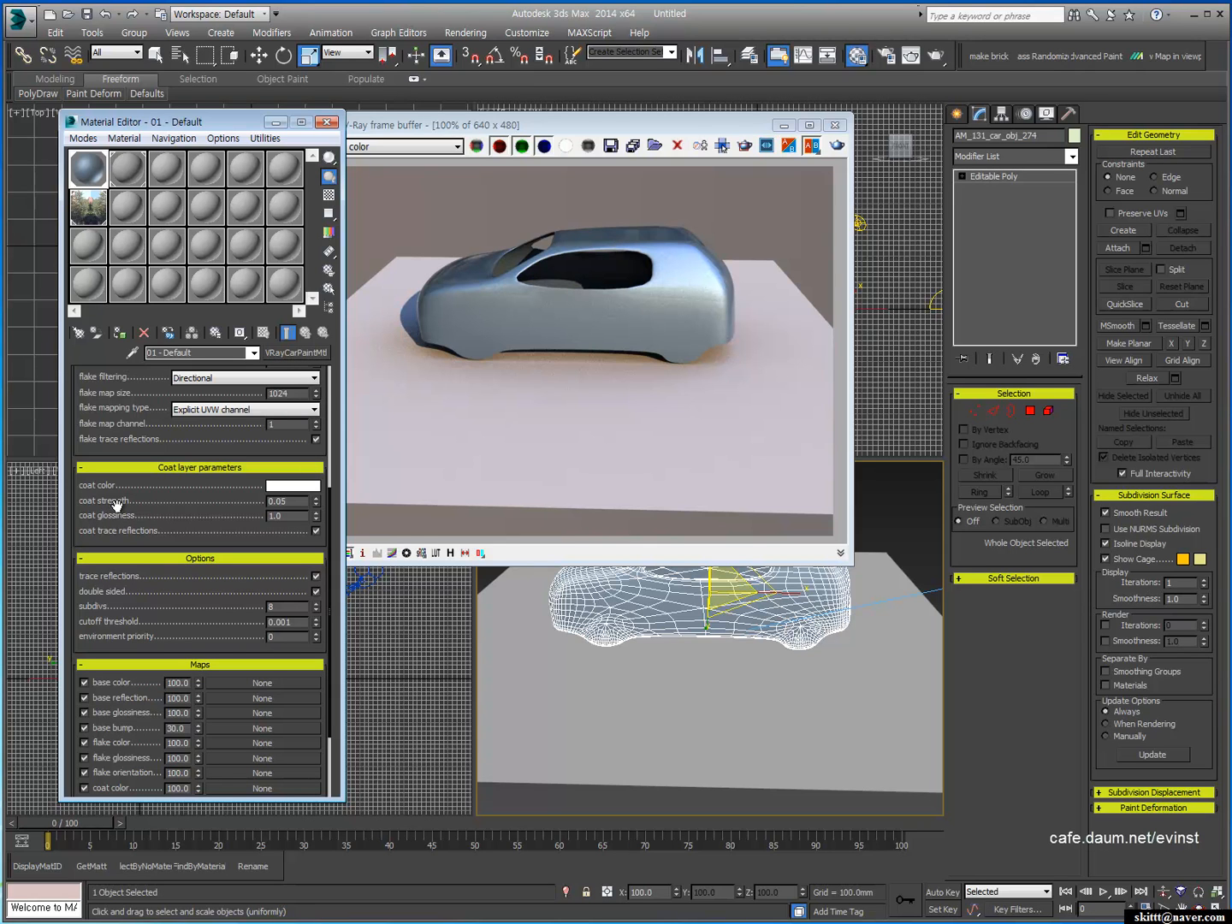
drag(291, 502, 178, 512)
click(838, 147)
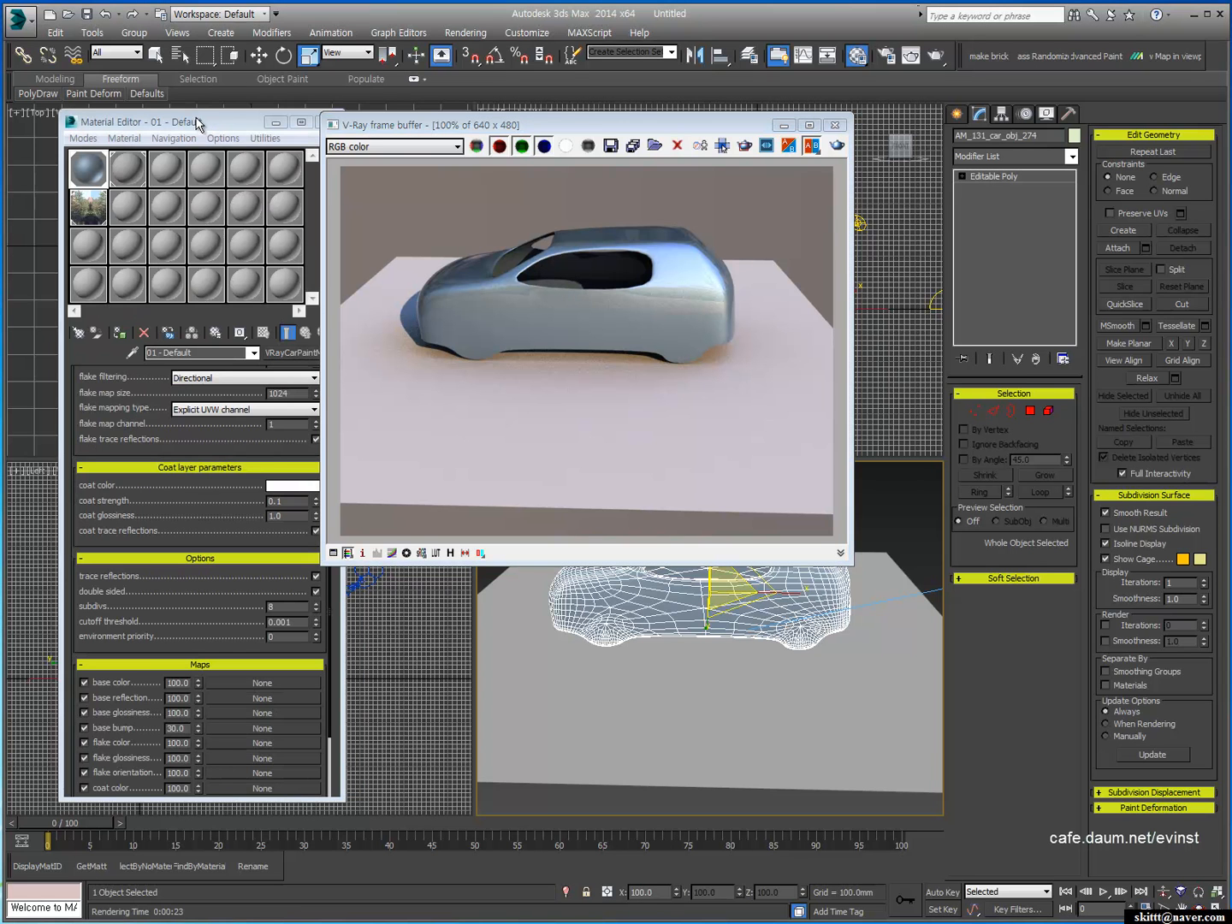
drag(191, 128, 171, 114)
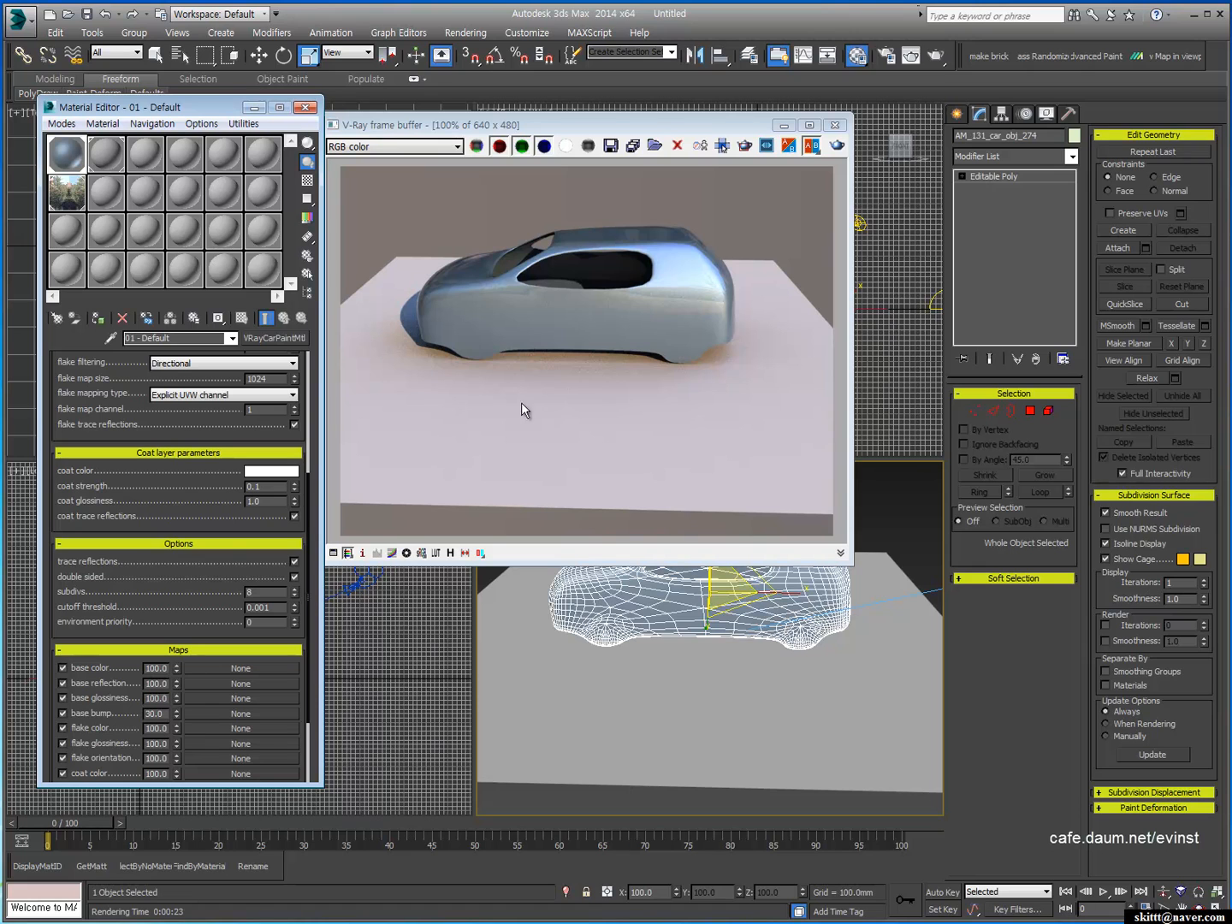
Step: Examine the coat glossiness and coat trace reflections settings, the general options and the map slots of the car paint material
click(295, 515)
scroll(93, 521, down, 2)
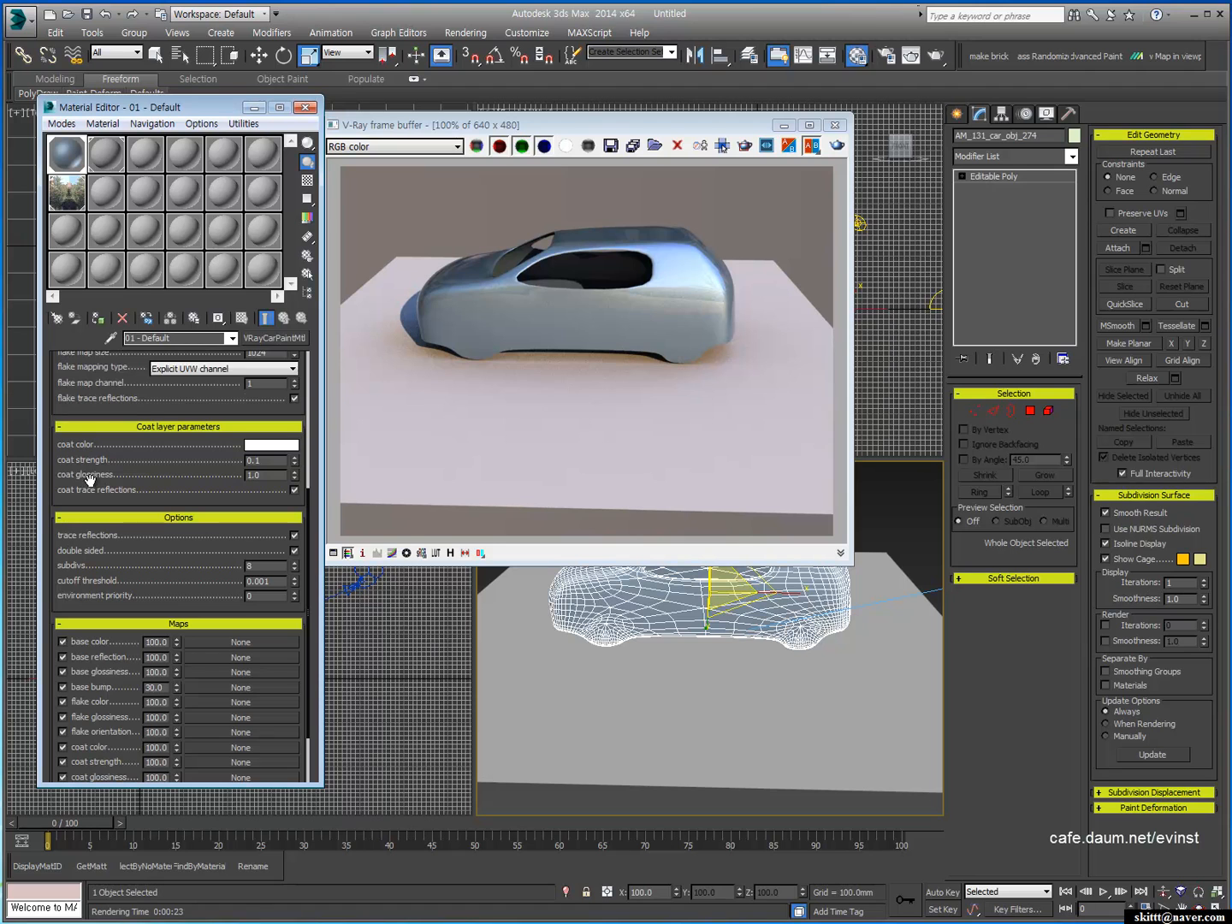
scroll(91, 452, down, 2)
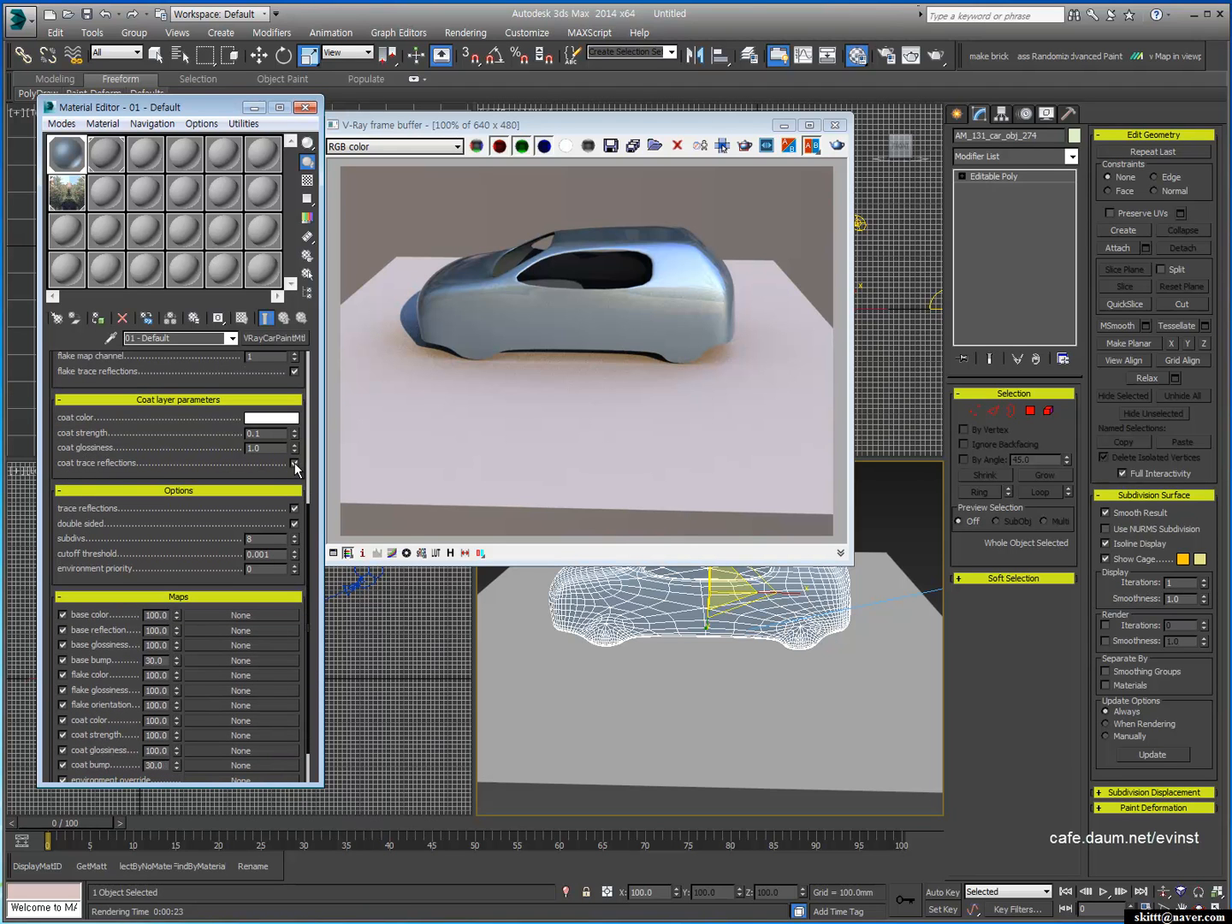
drag(66, 506, 112, 465)
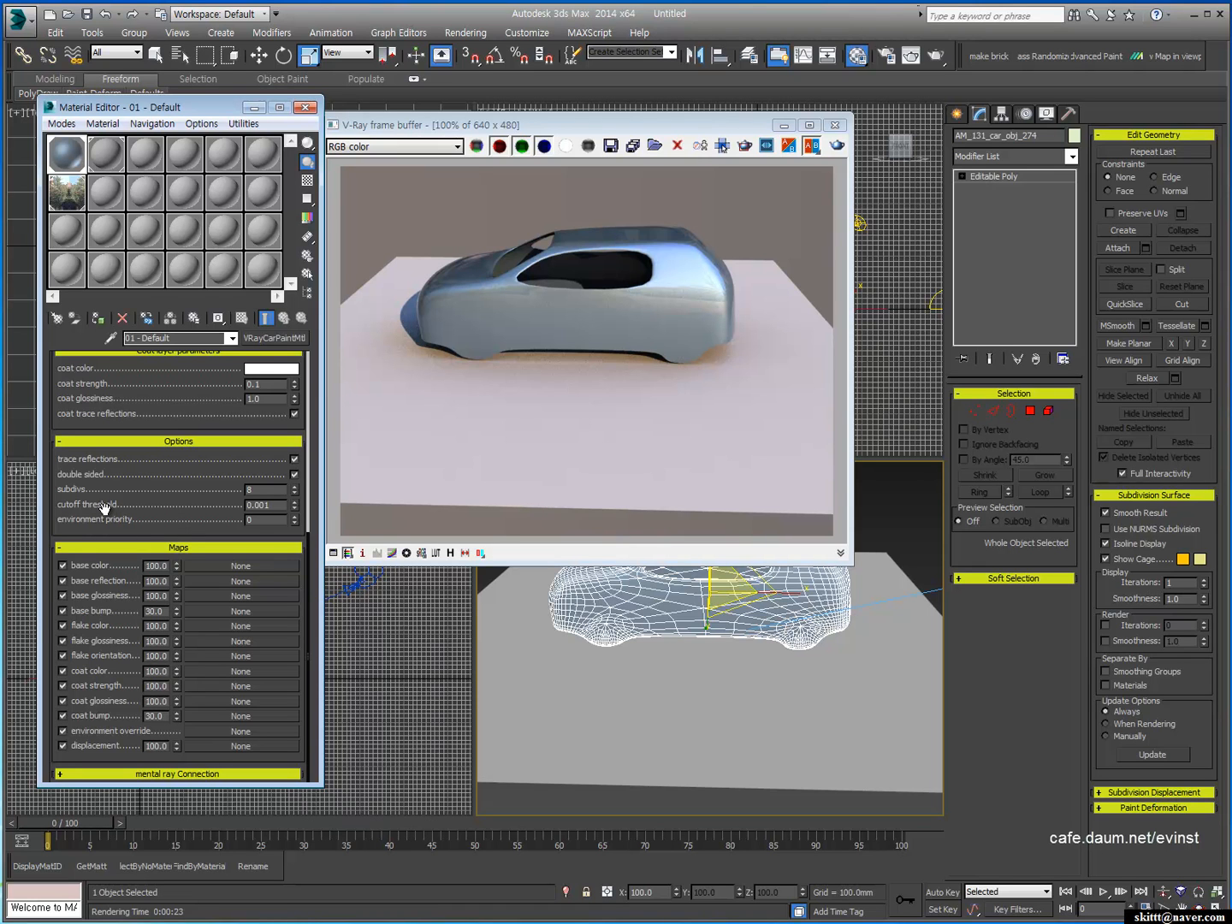
scroll(112, 518, up, 2)
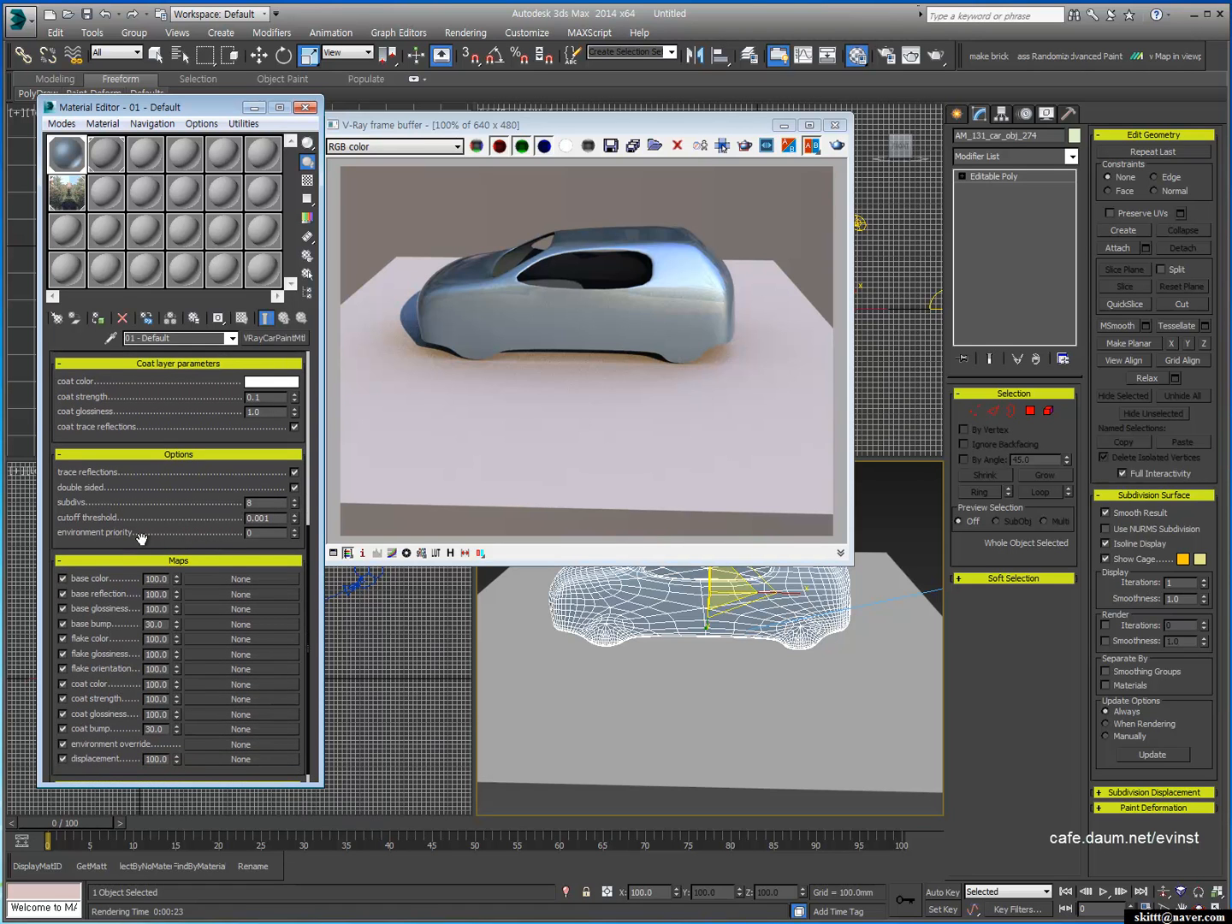
scroll(119, 521, down, 1)
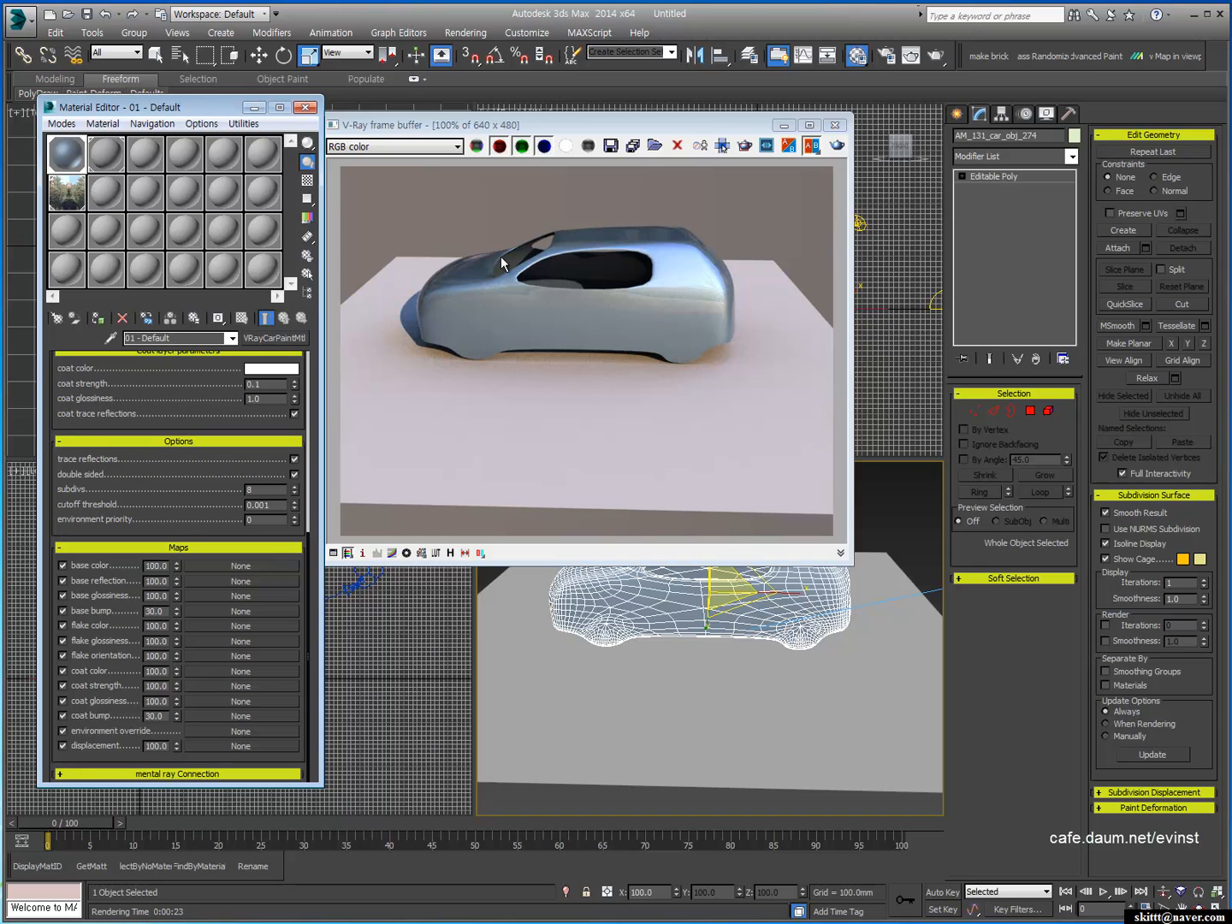
scroll(184, 381, up, 5)
scroll(184, 382, down, 5)
Step: Assign a Falloff map to the car paint's base color and set its front color to yellow-orange, RGB 235, 171, 0
click(237, 568)
double_click(344, 363)
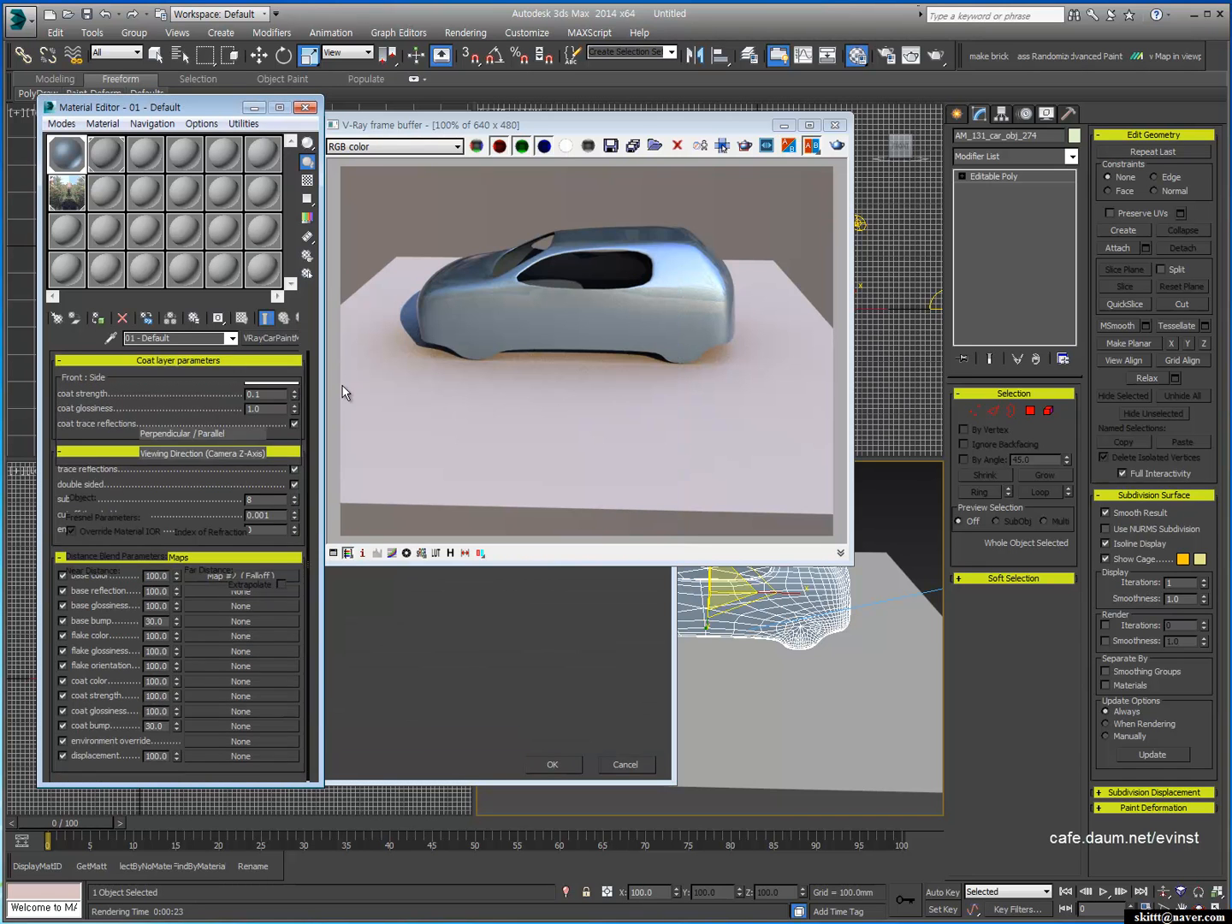
click(75, 393)
drag(193, 274, 202, 274)
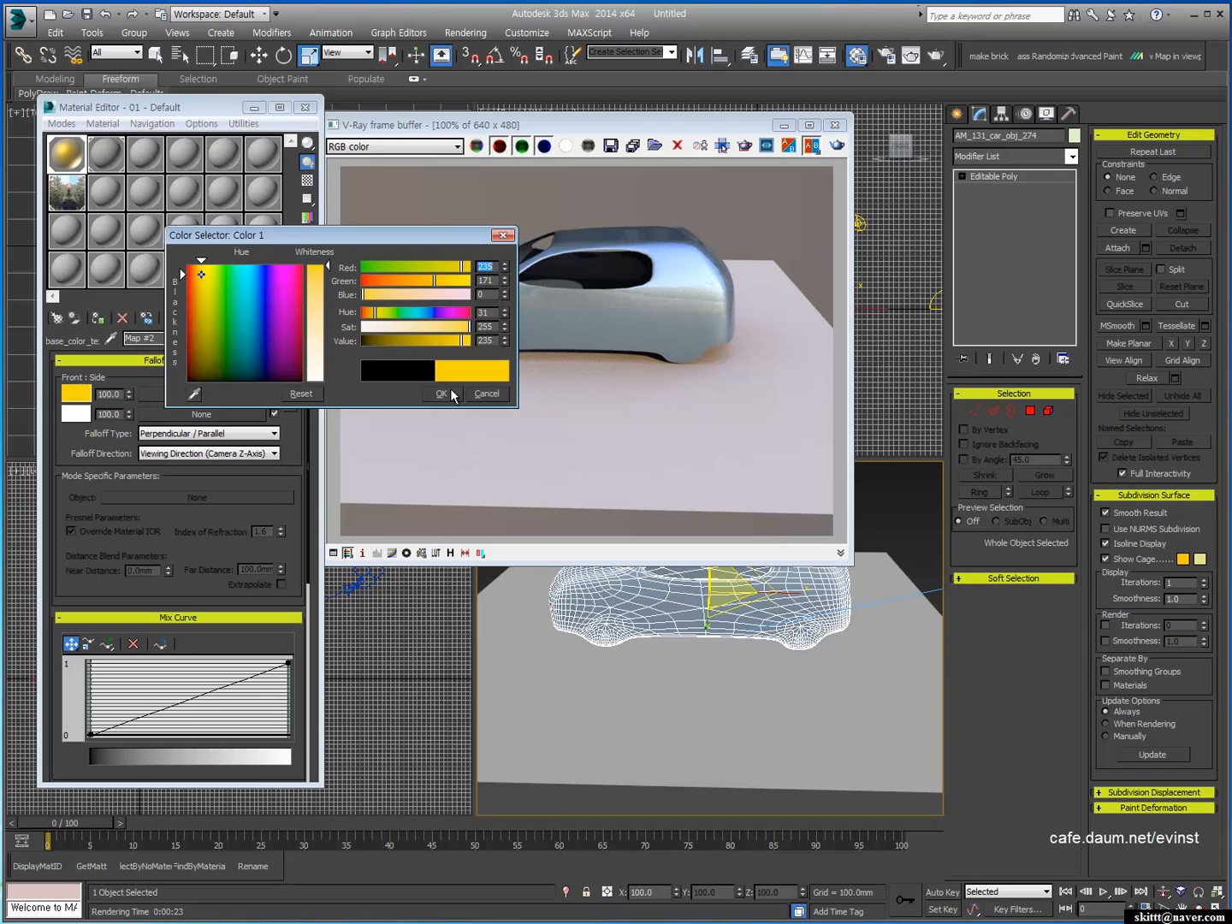
click(442, 395)
Step: Set the Falloff map's side color to green, RGB 64, 227, 32
click(77, 414)
click(222, 280)
click(325, 287)
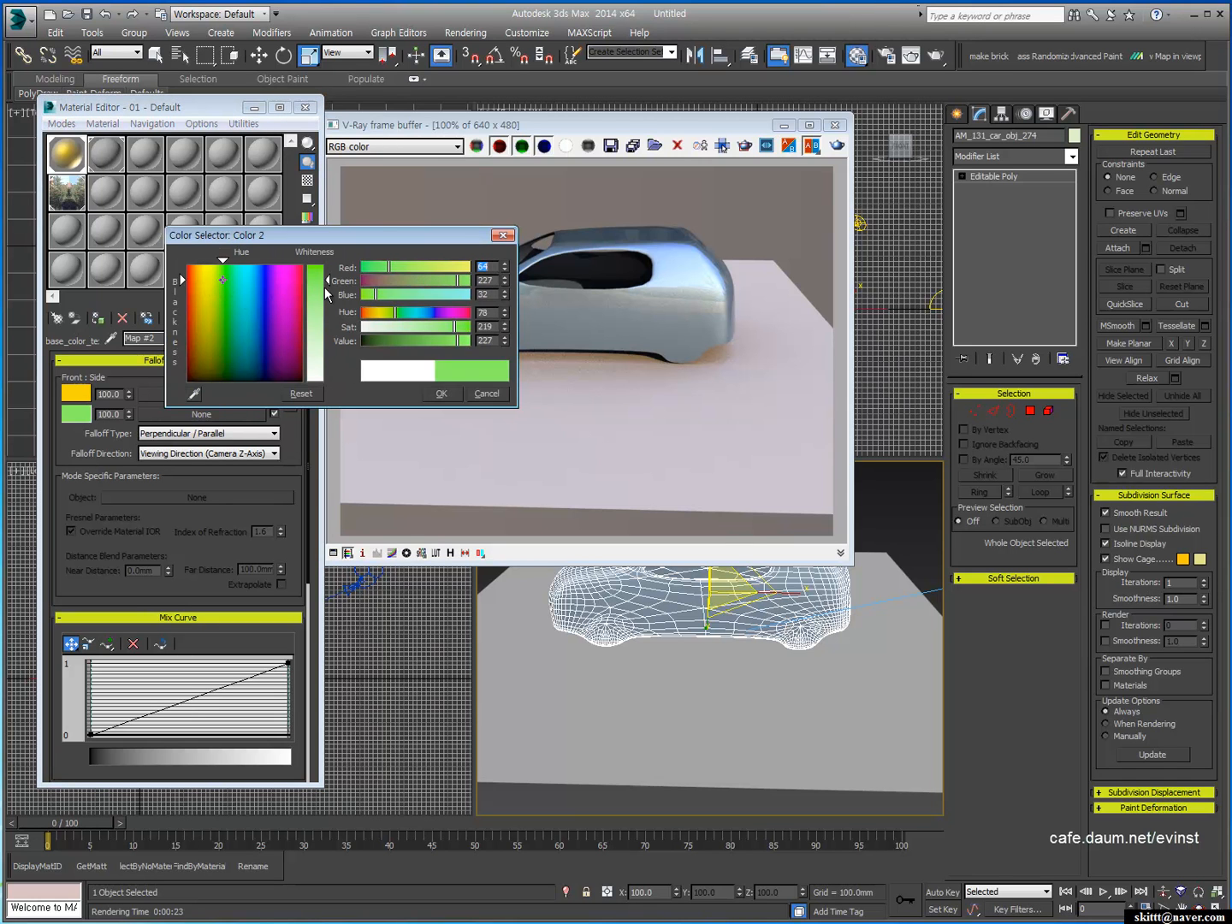
click(435, 395)
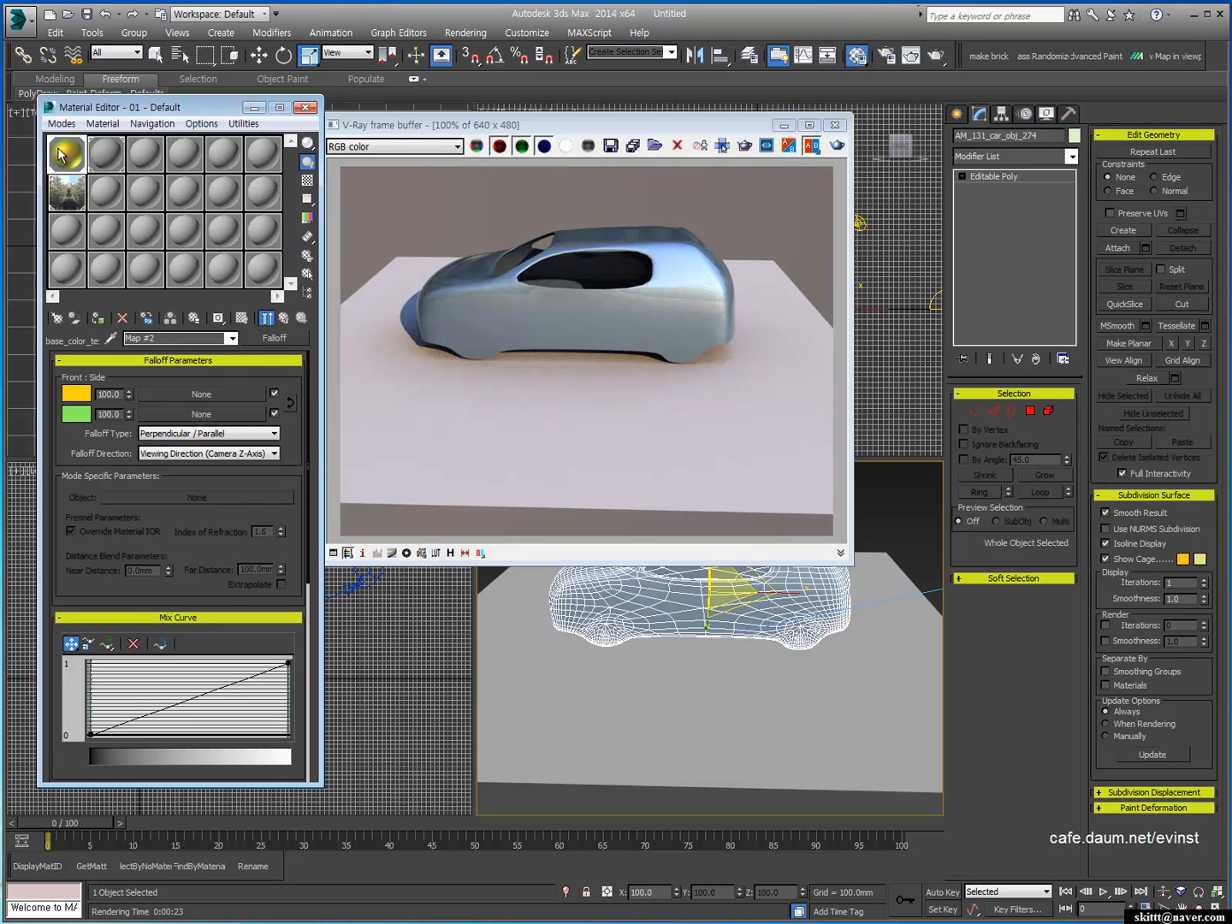
Step: Open the enlarged material preview to inspect the yellow-to-green falloff, placing it beside the material editor
double_click(62, 154)
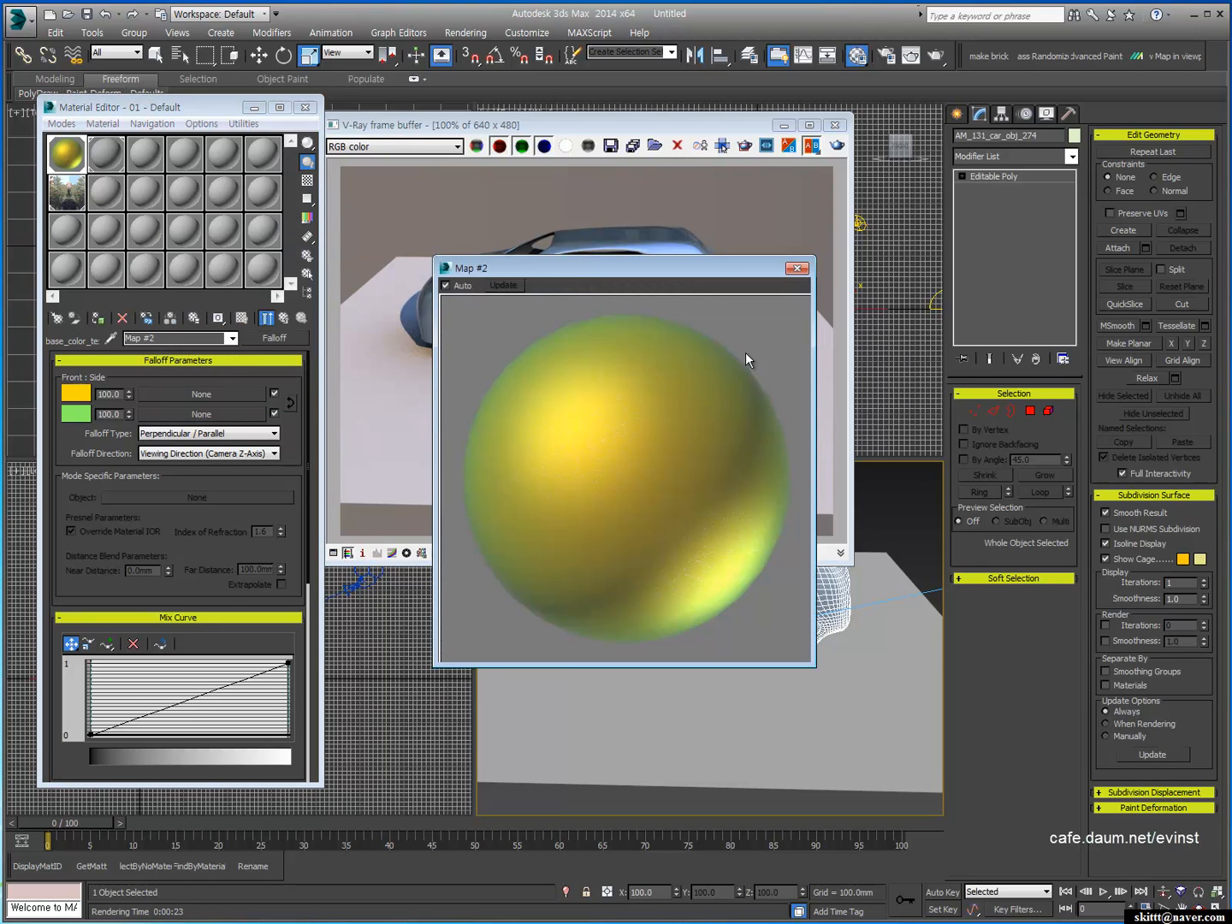
click(798, 269)
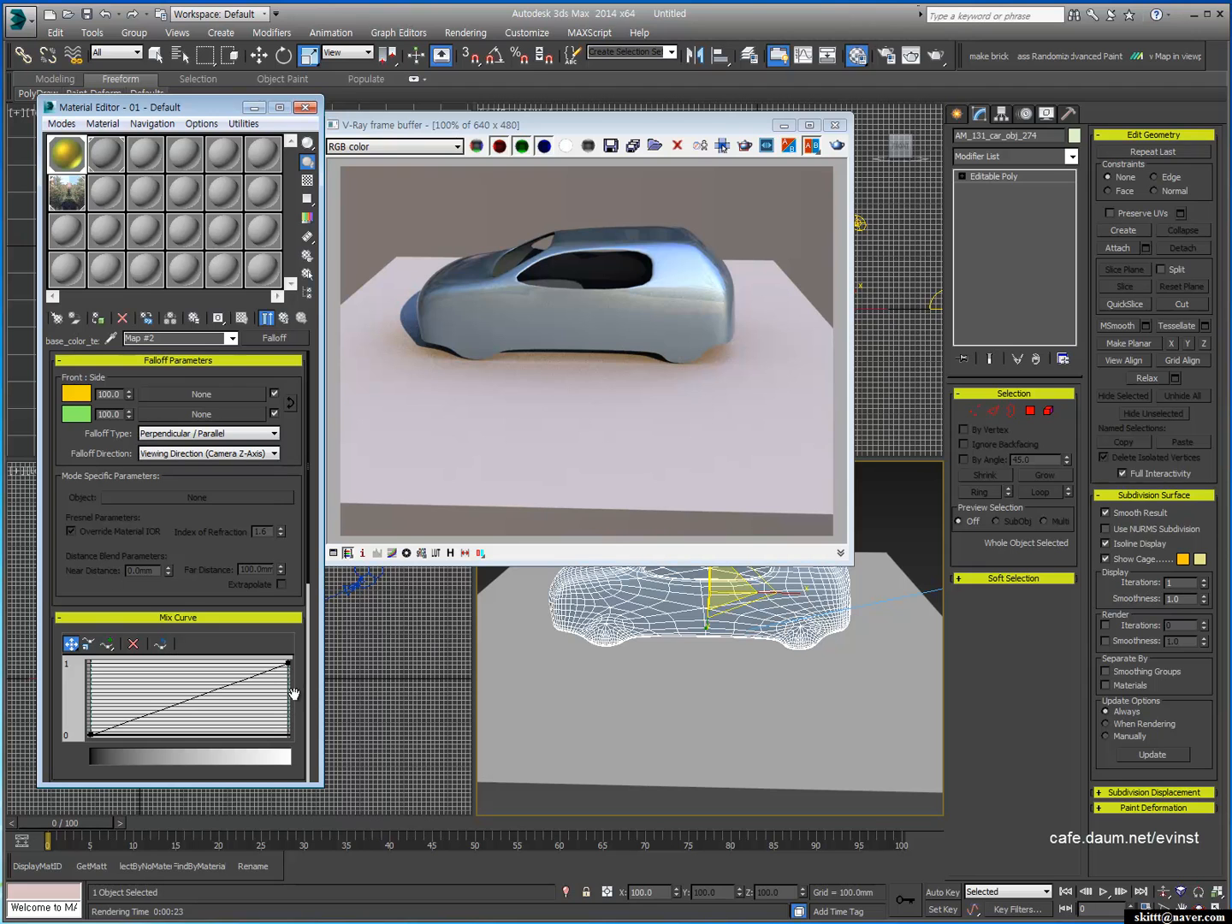
double_click(77, 157)
drag(574, 266, 510, 242)
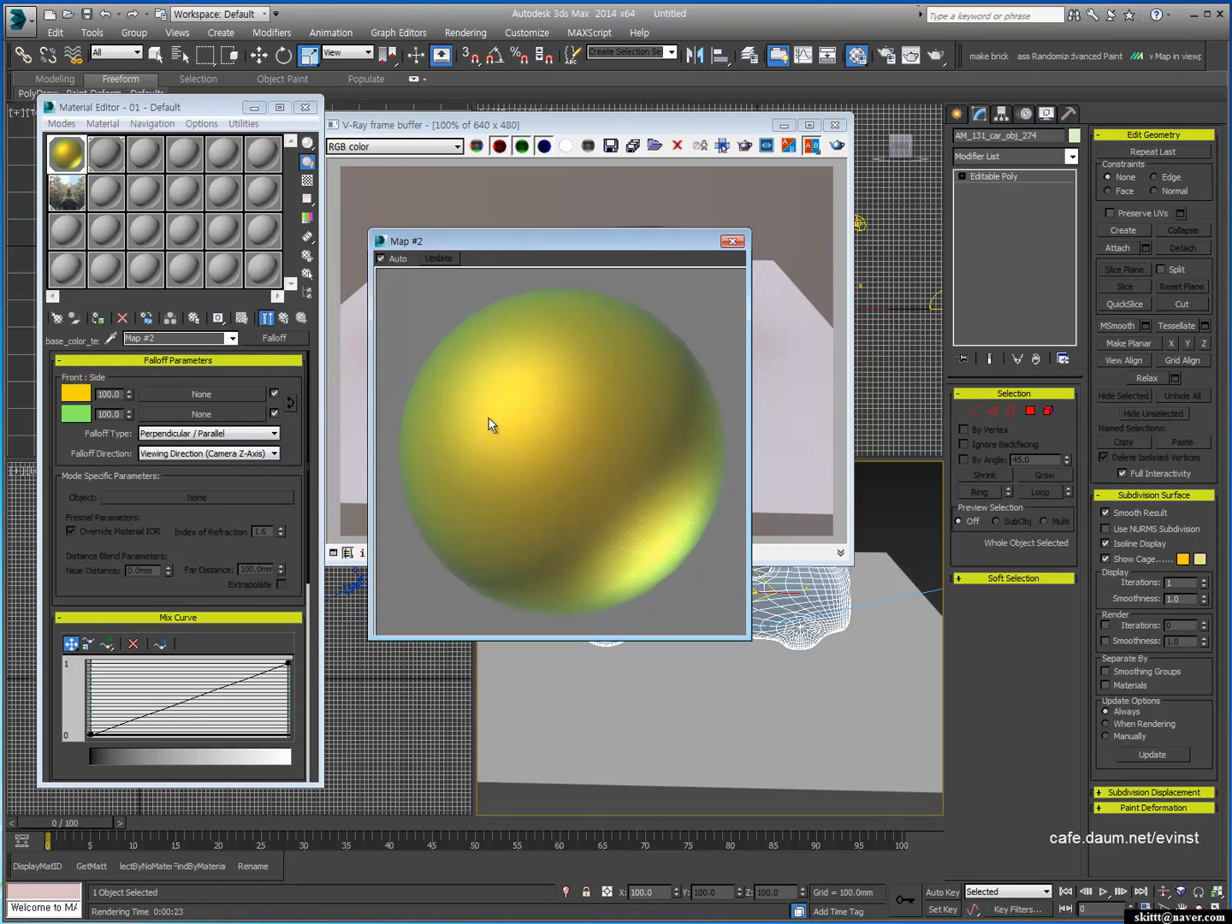
Step: Convert the upper end point of the falloff mix curve to a Bezier point and pull its handle down so the curve sags
click(289, 663)
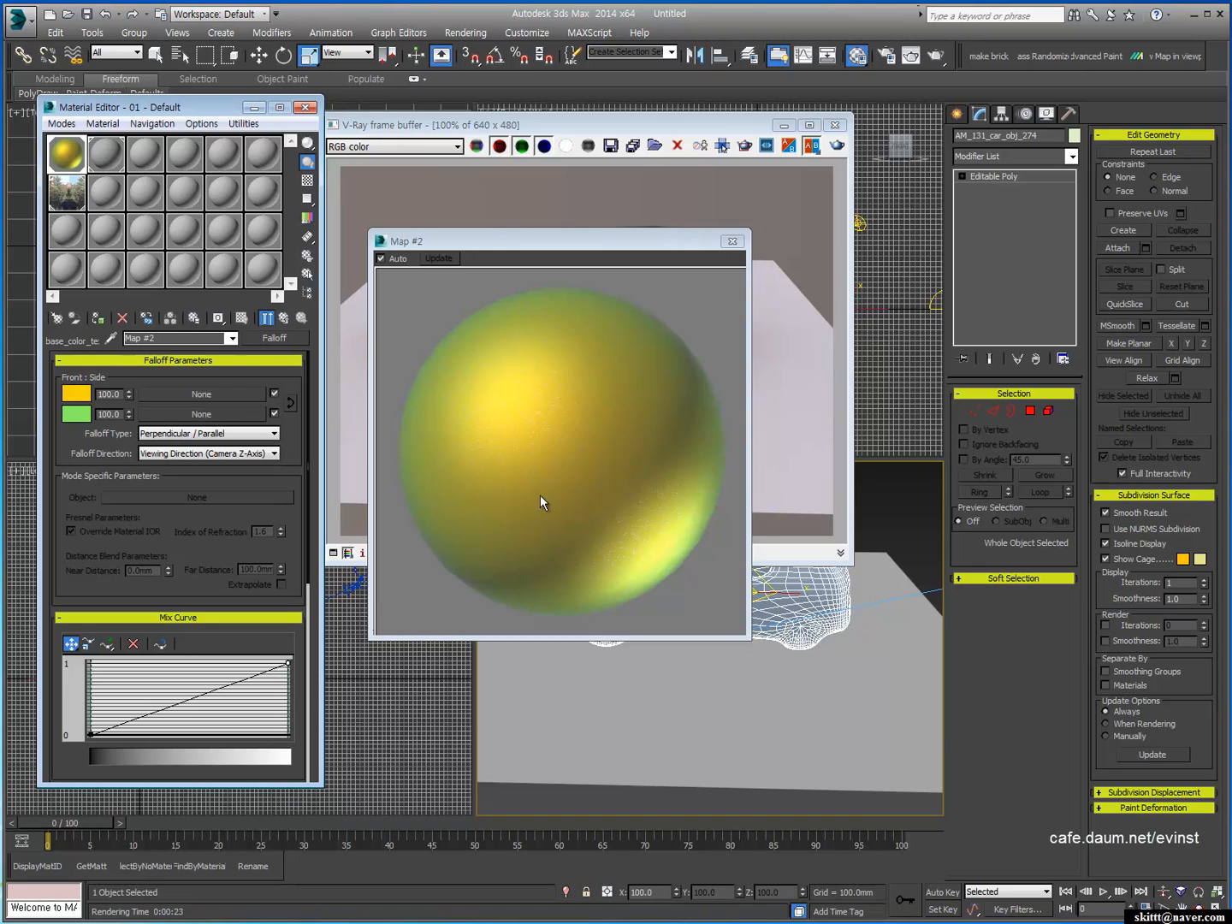
right_click(289, 664)
click(324, 715)
drag(237, 680, 279, 714)
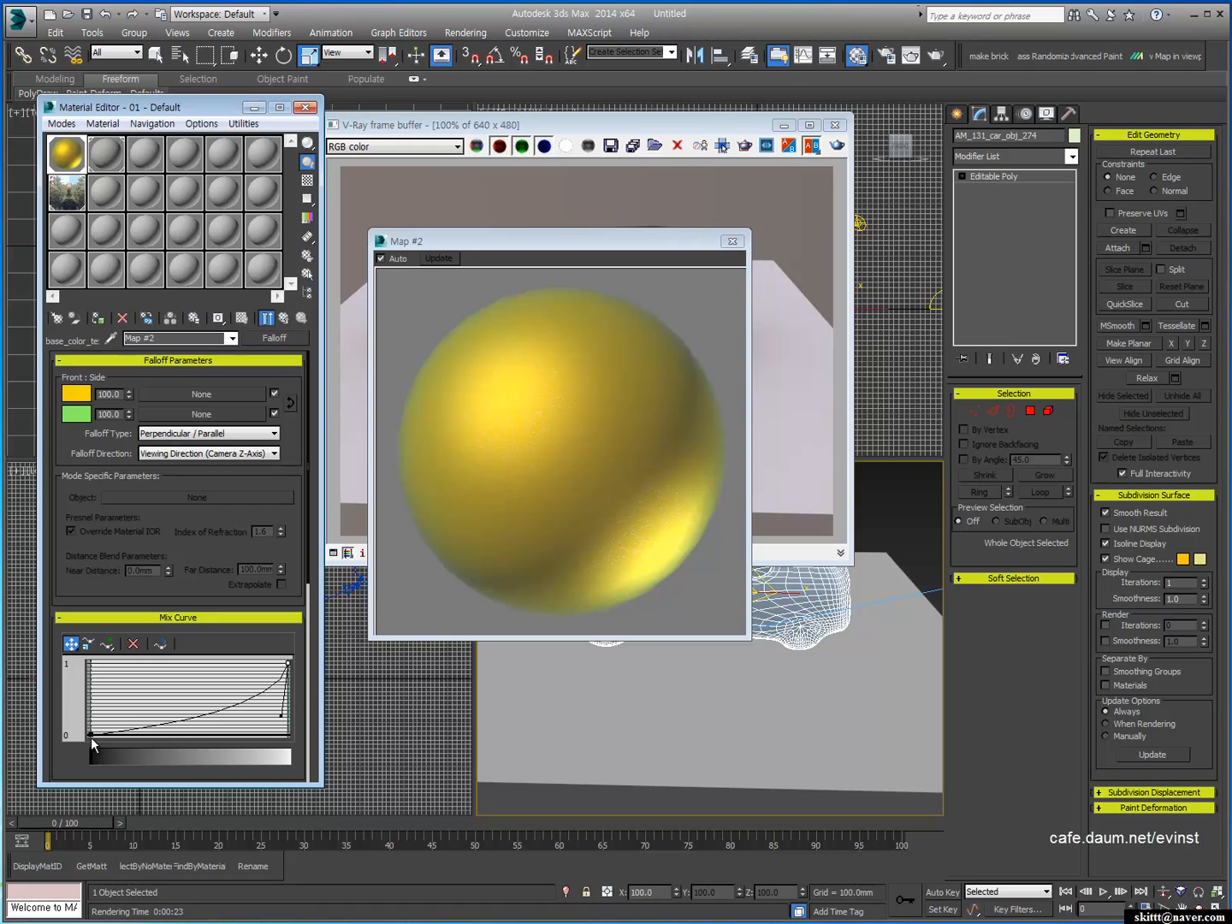
drag(90, 736, 91, 729)
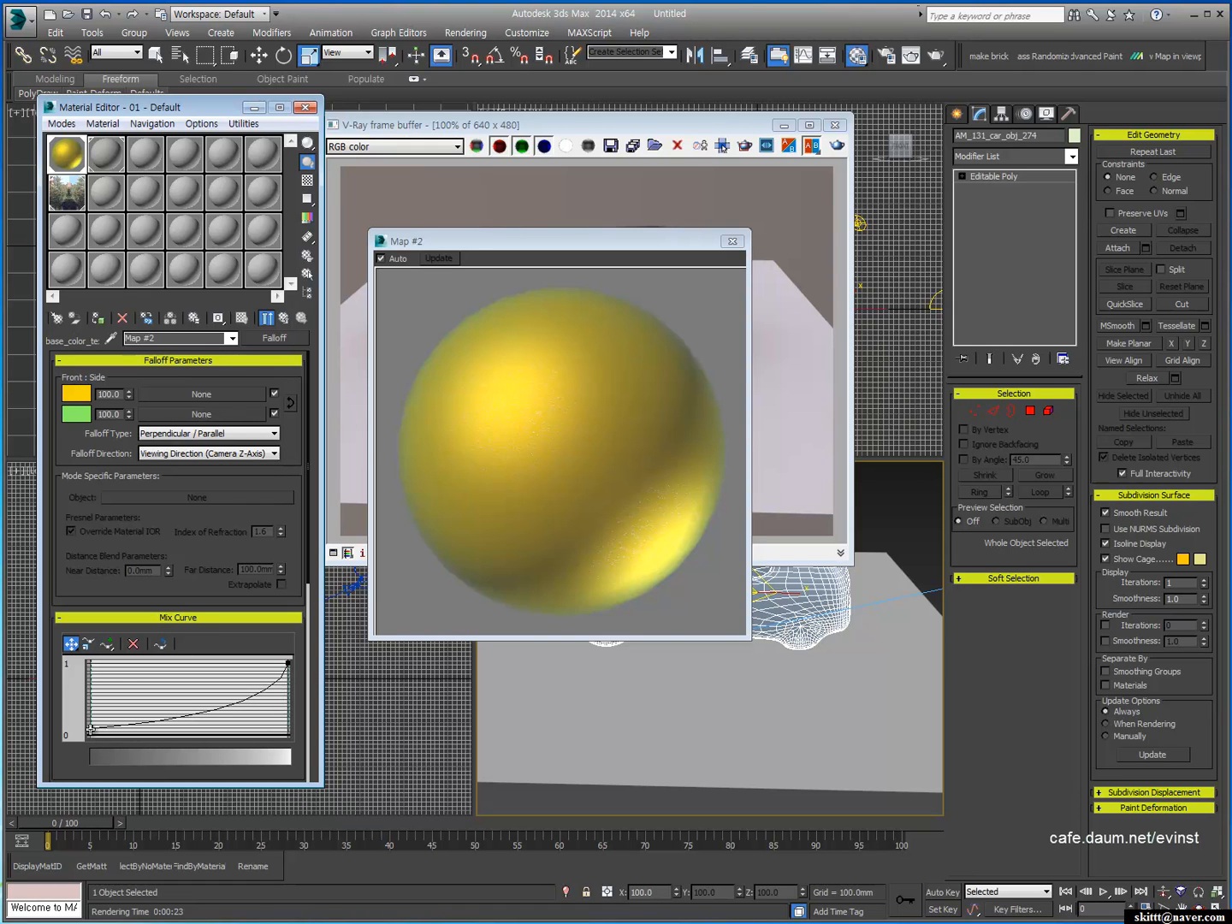
drag(90, 728, 90, 735)
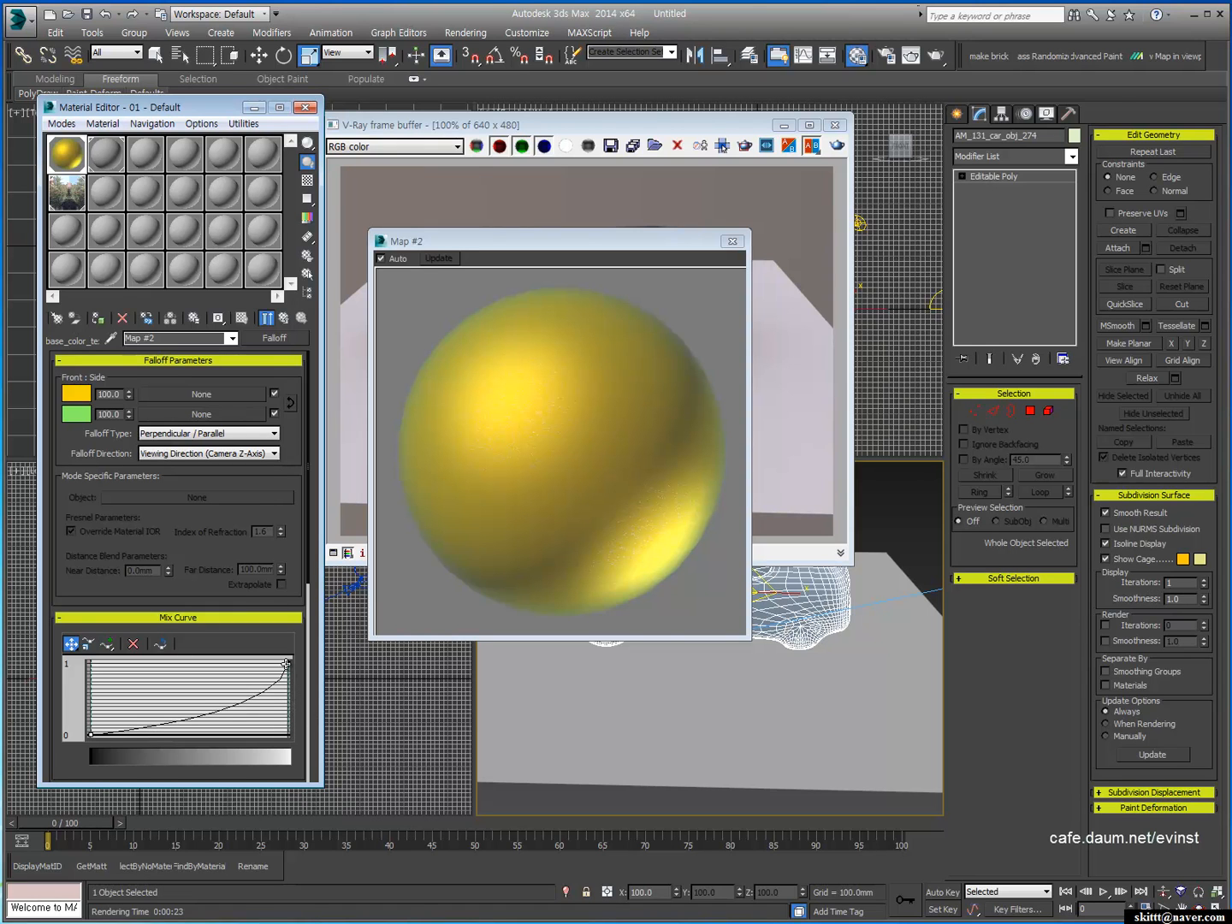
drag(288, 663, 274, 713)
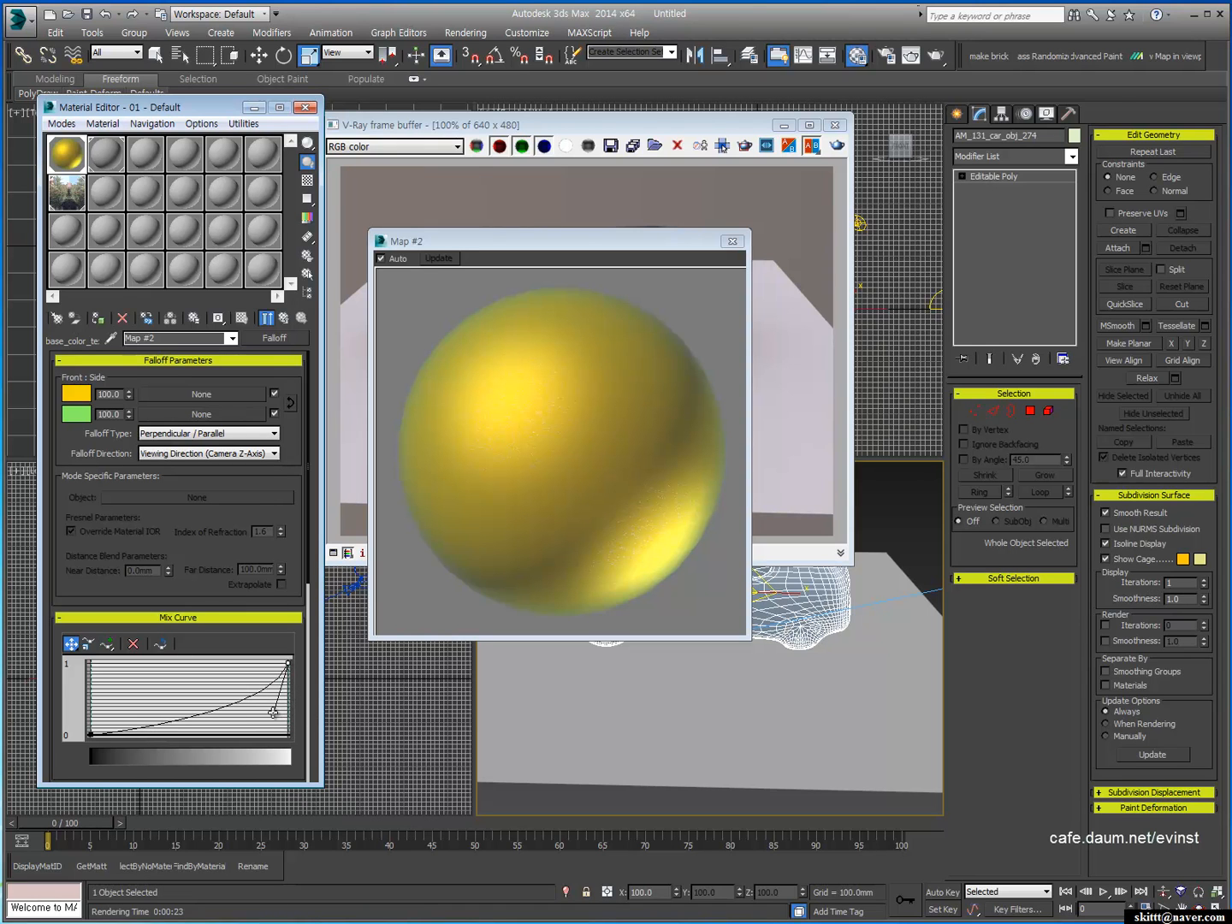
Step: Close the enlarged preview and render the car with the falloff base color
click(759, 249)
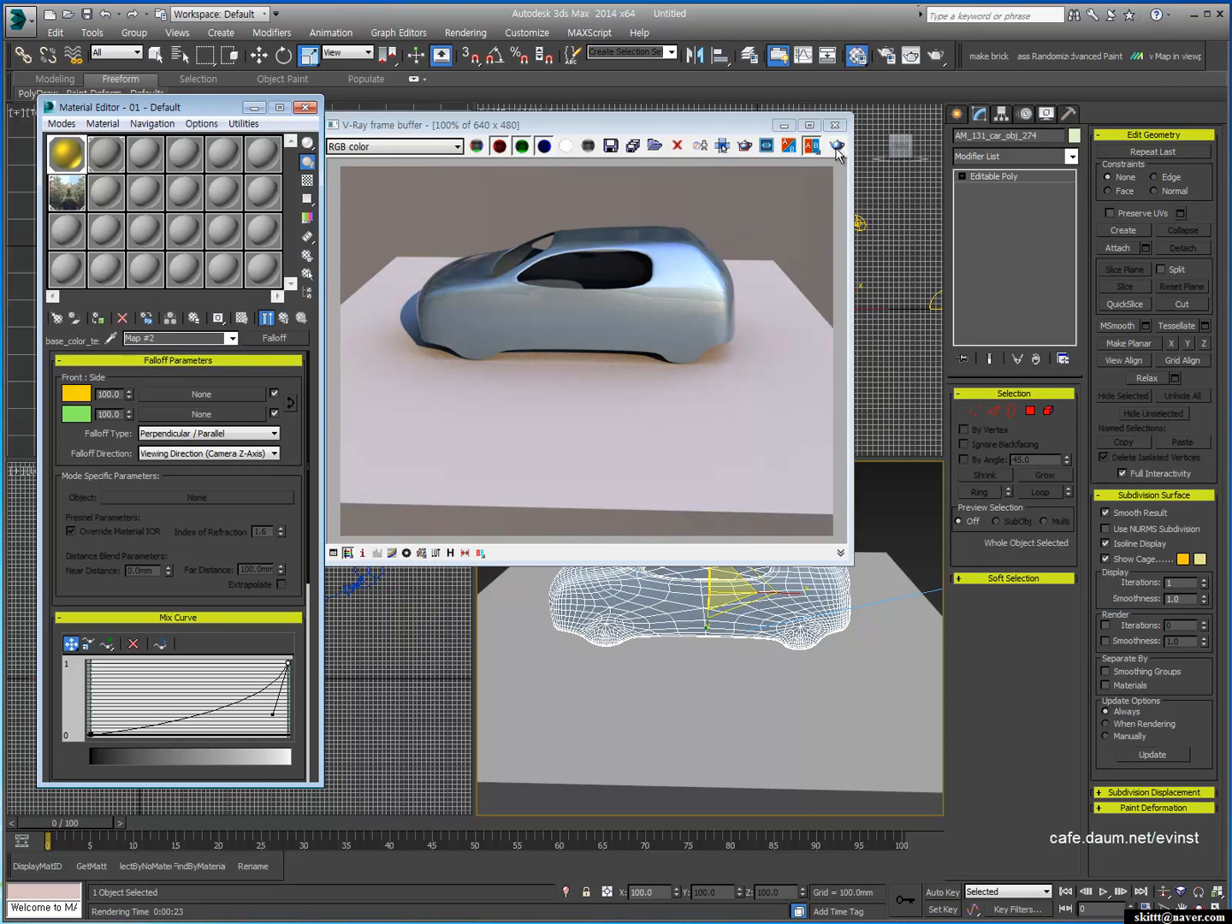
click(837, 147)
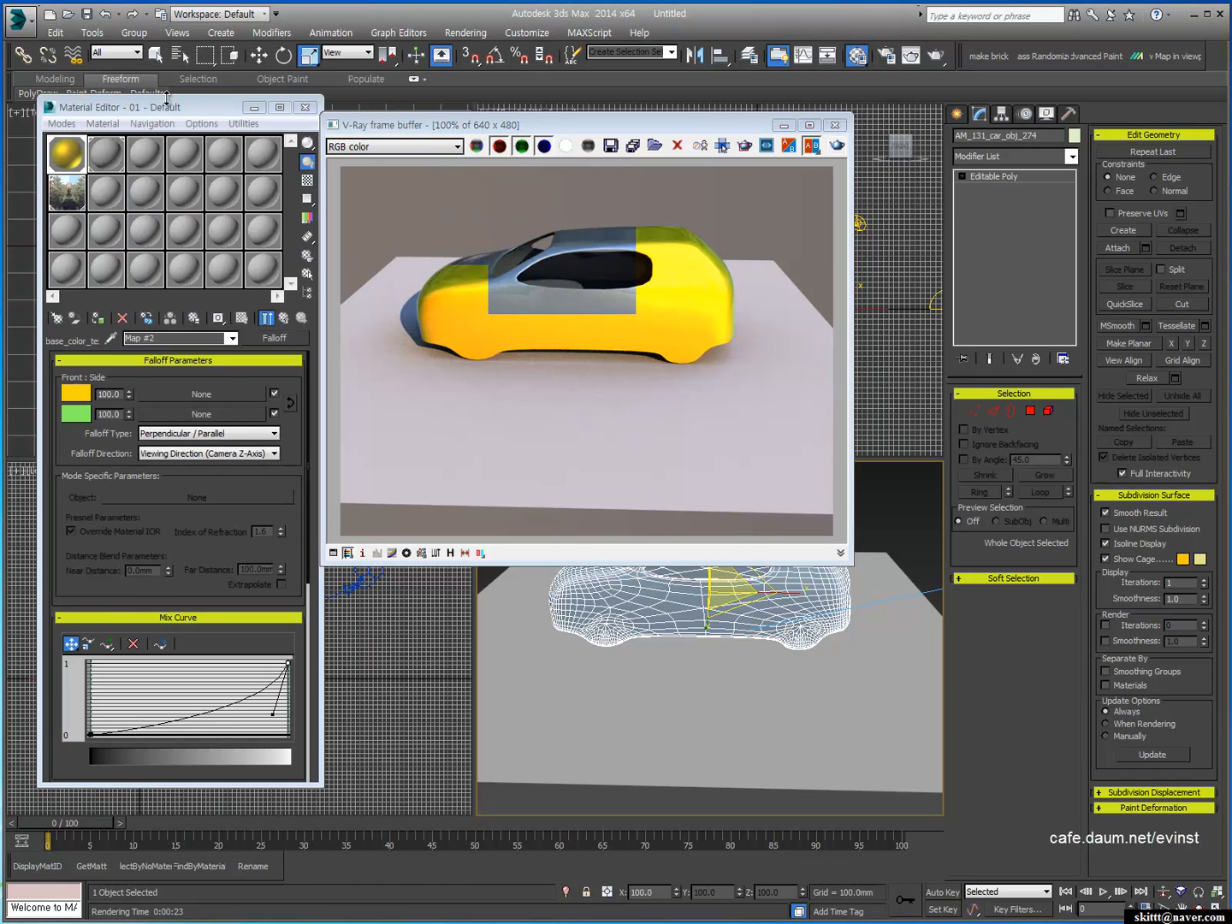
Step: Assign a Noise map to the front color slot of the Falloff map
drag(166, 99, 165, 95)
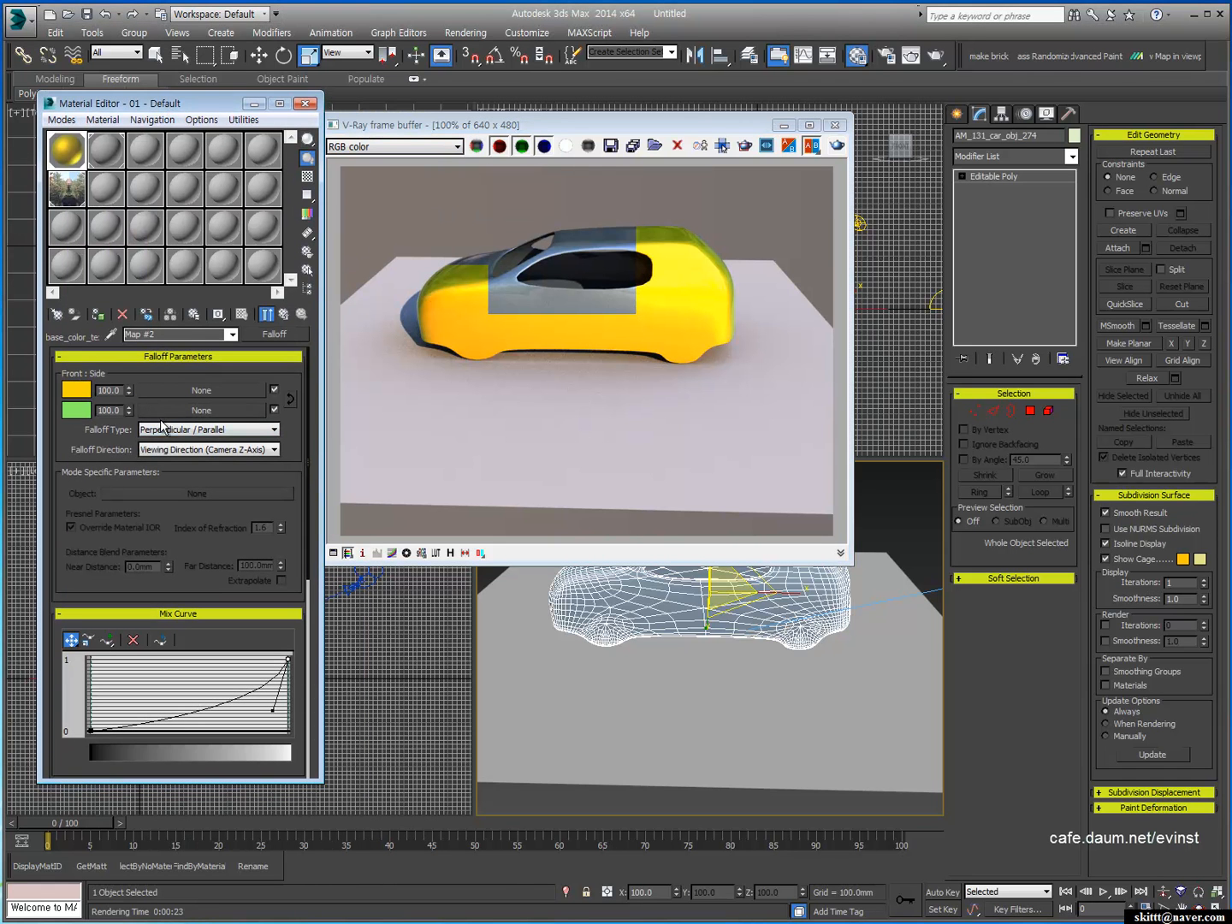
click(190, 390)
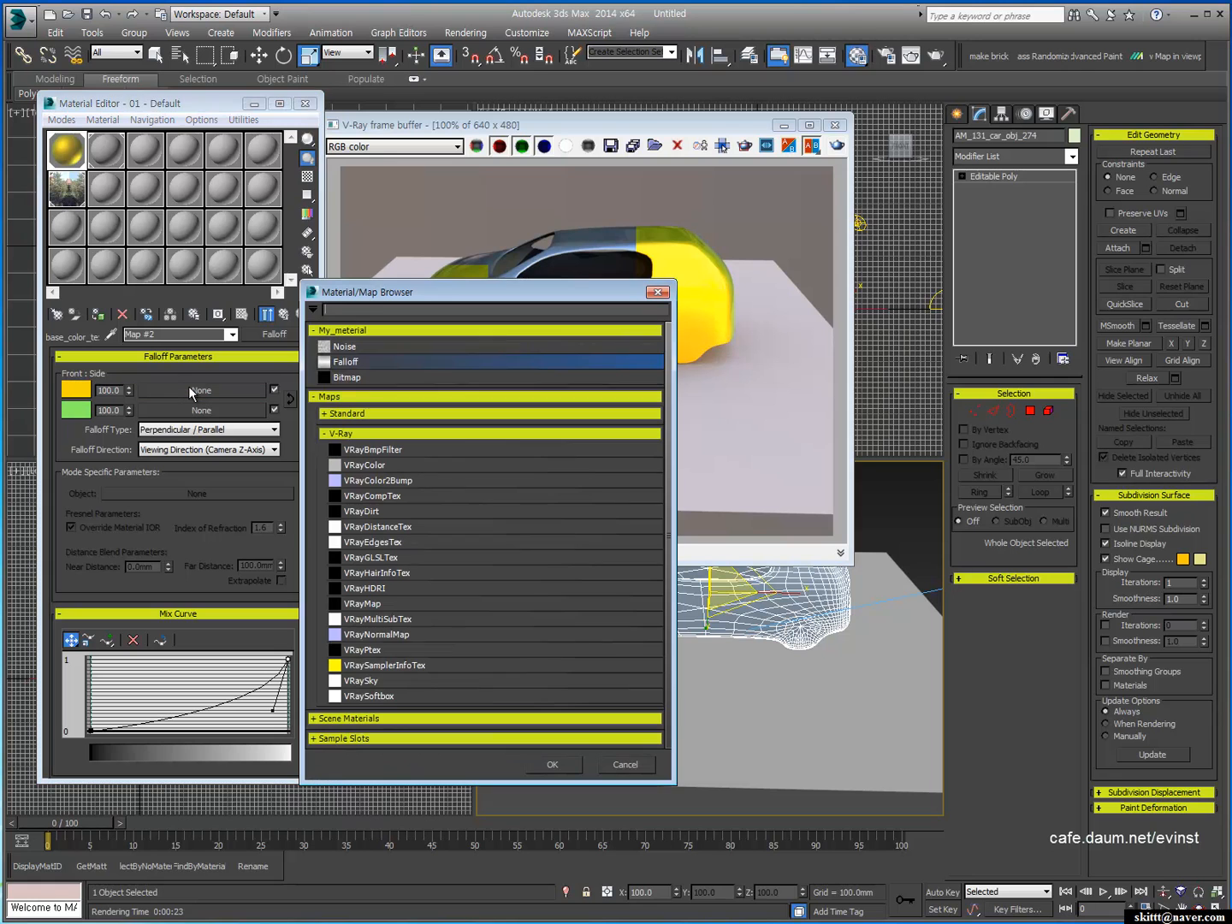
double_click(345, 346)
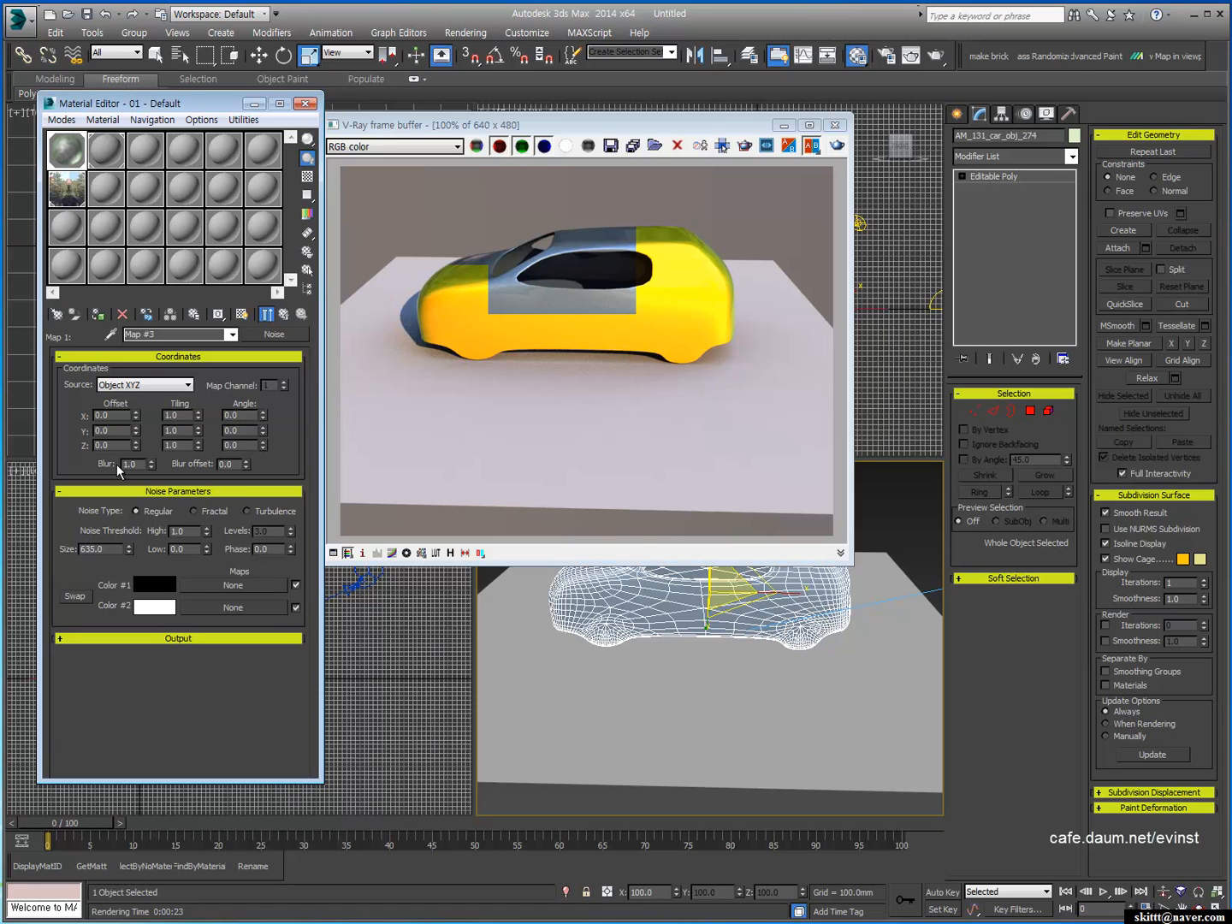
Step: Set the Noise map's Color #1 to dark purple and Color #2 to light blue, and render the car
click(154, 584)
drag(193, 282, 206, 281)
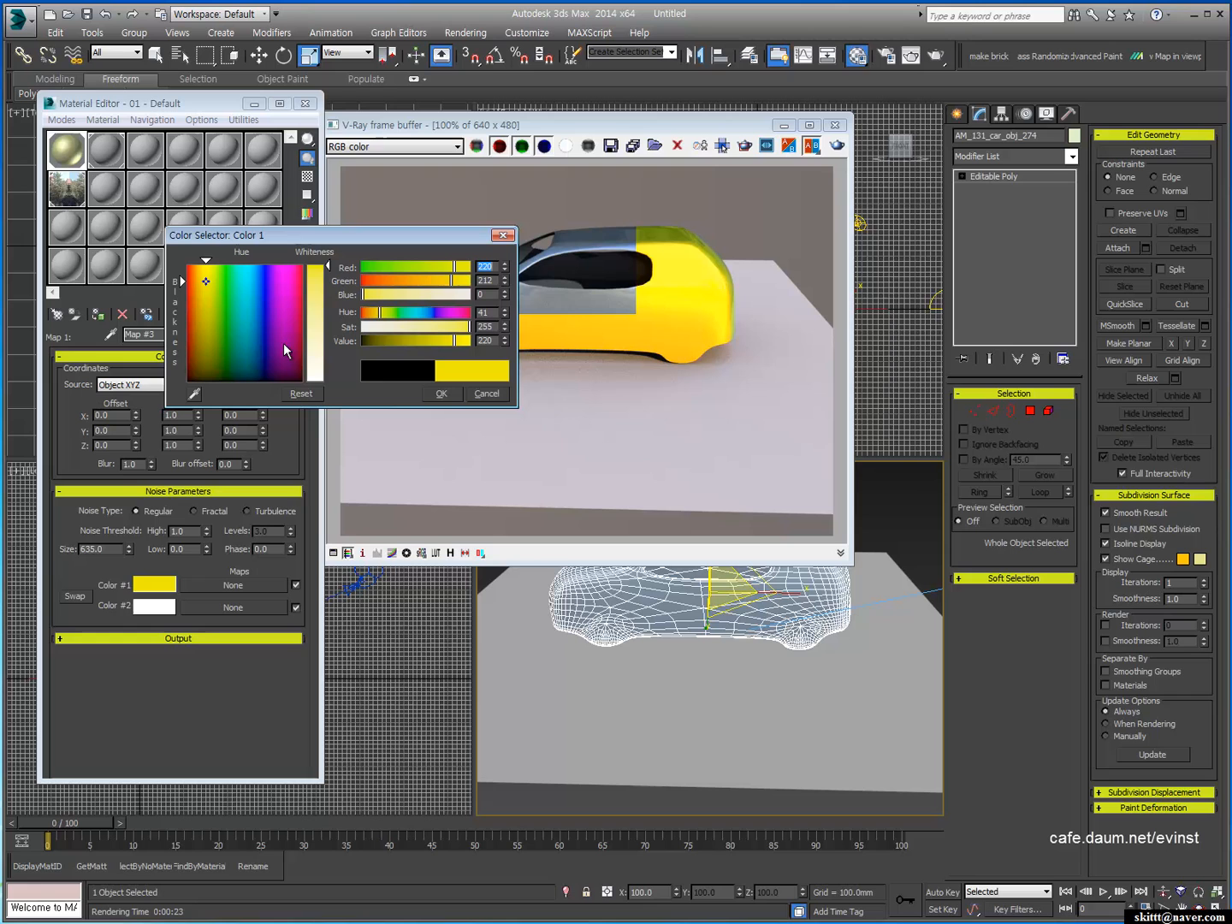
click(161, 608)
drag(214, 299, 263, 291)
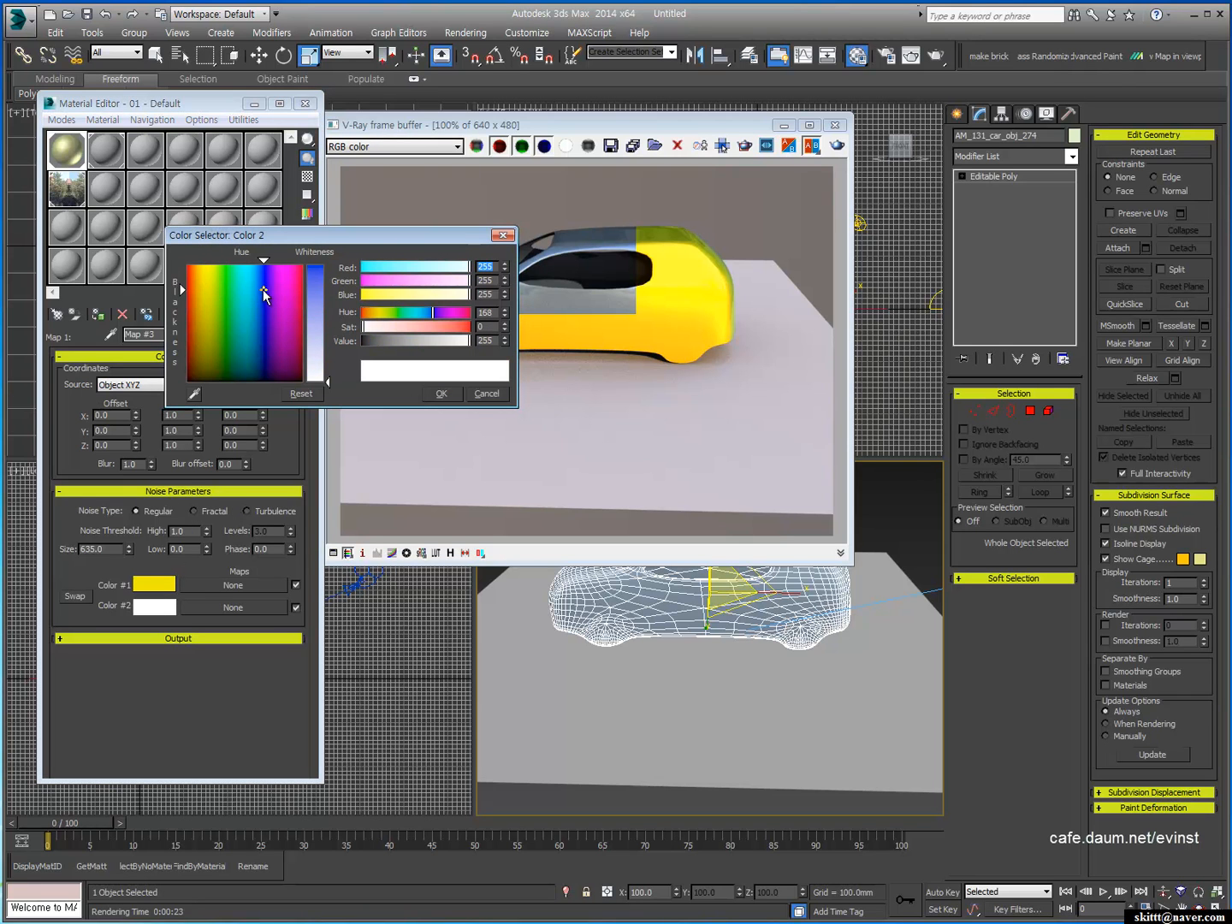
click(320, 281)
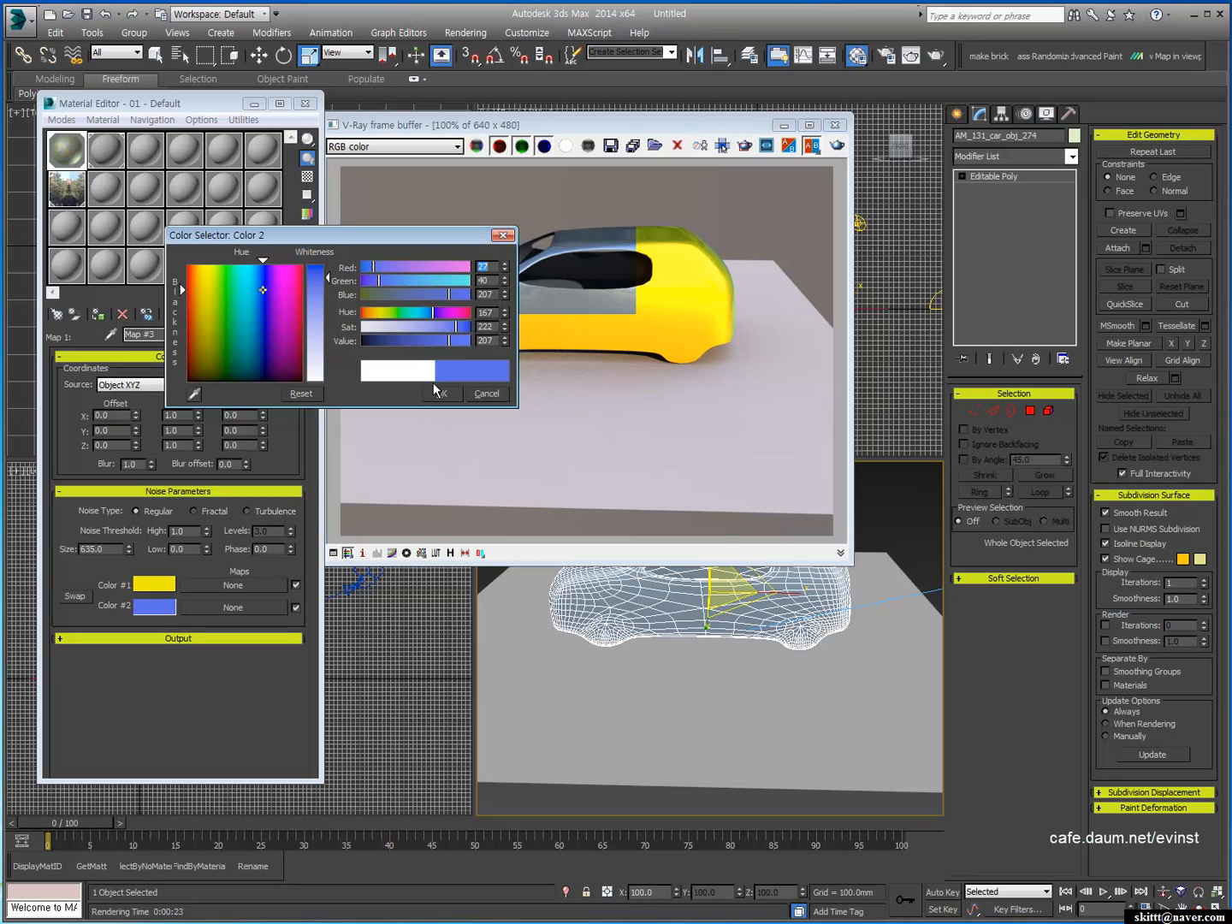
click(139, 586)
drag(265, 292, 270, 372)
click(442, 394)
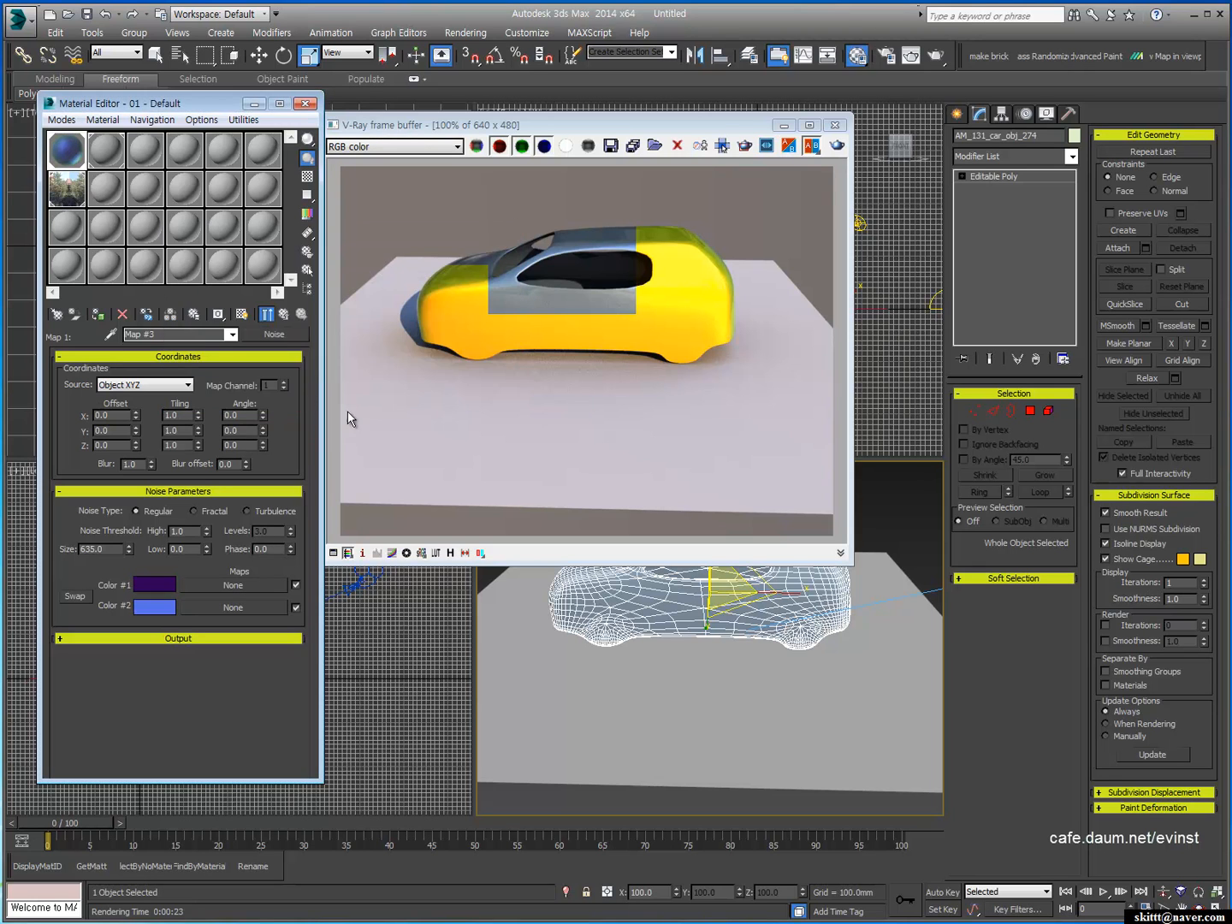
click(284, 315)
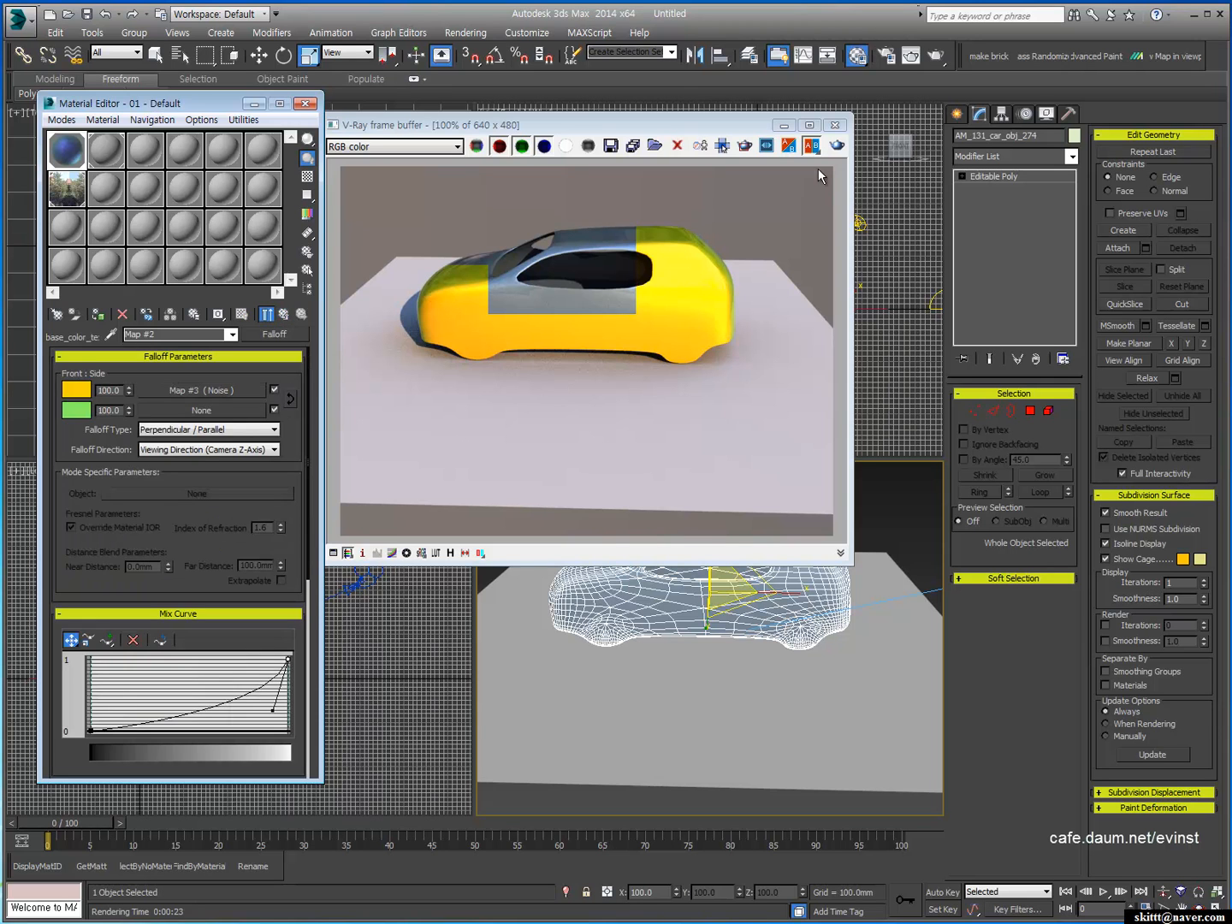
click(837, 145)
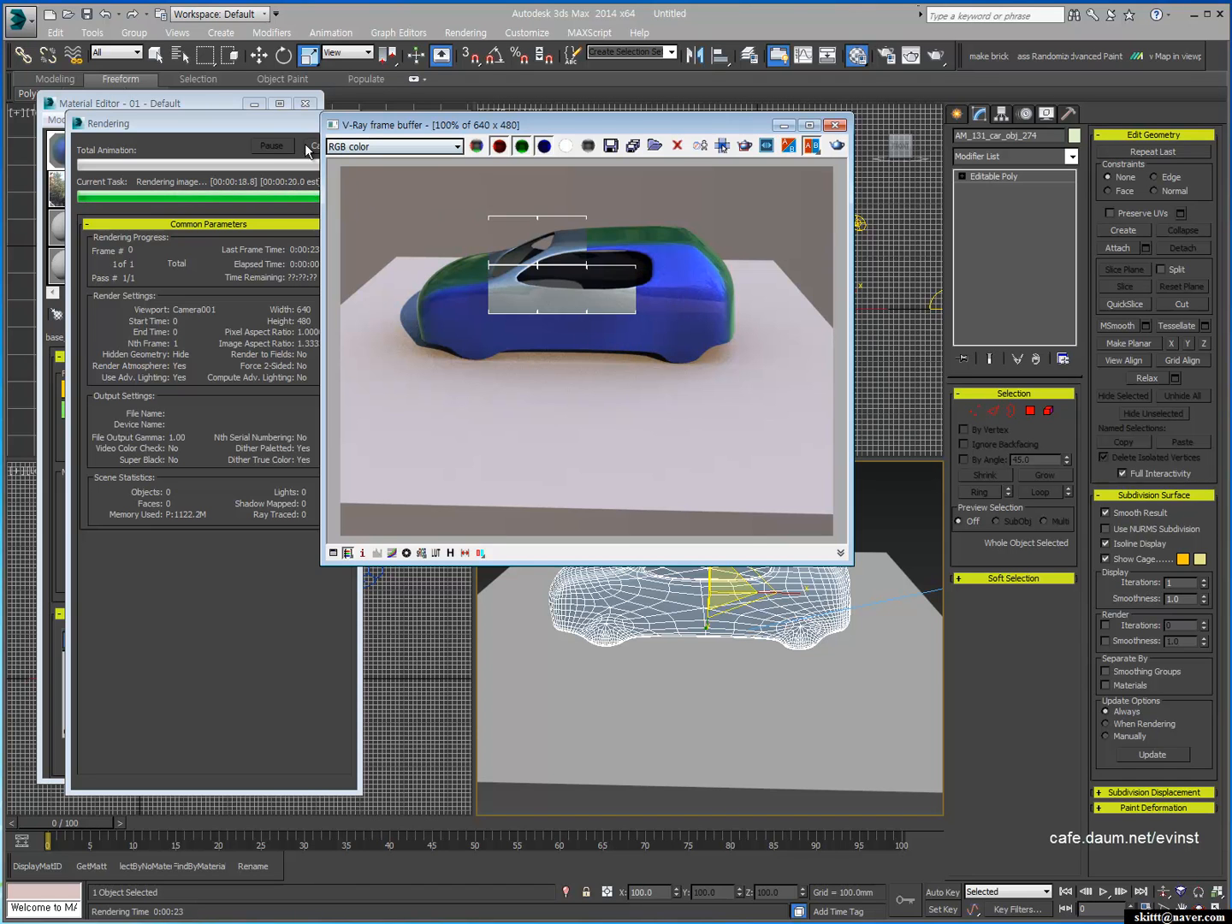
Step: Clear the Noise map from the Falloff's front slot by copying the empty side slot over it, and return to the car paint material
click(210, 413)
drag(210, 416, 205, 395)
drag(203, 404, 200, 411)
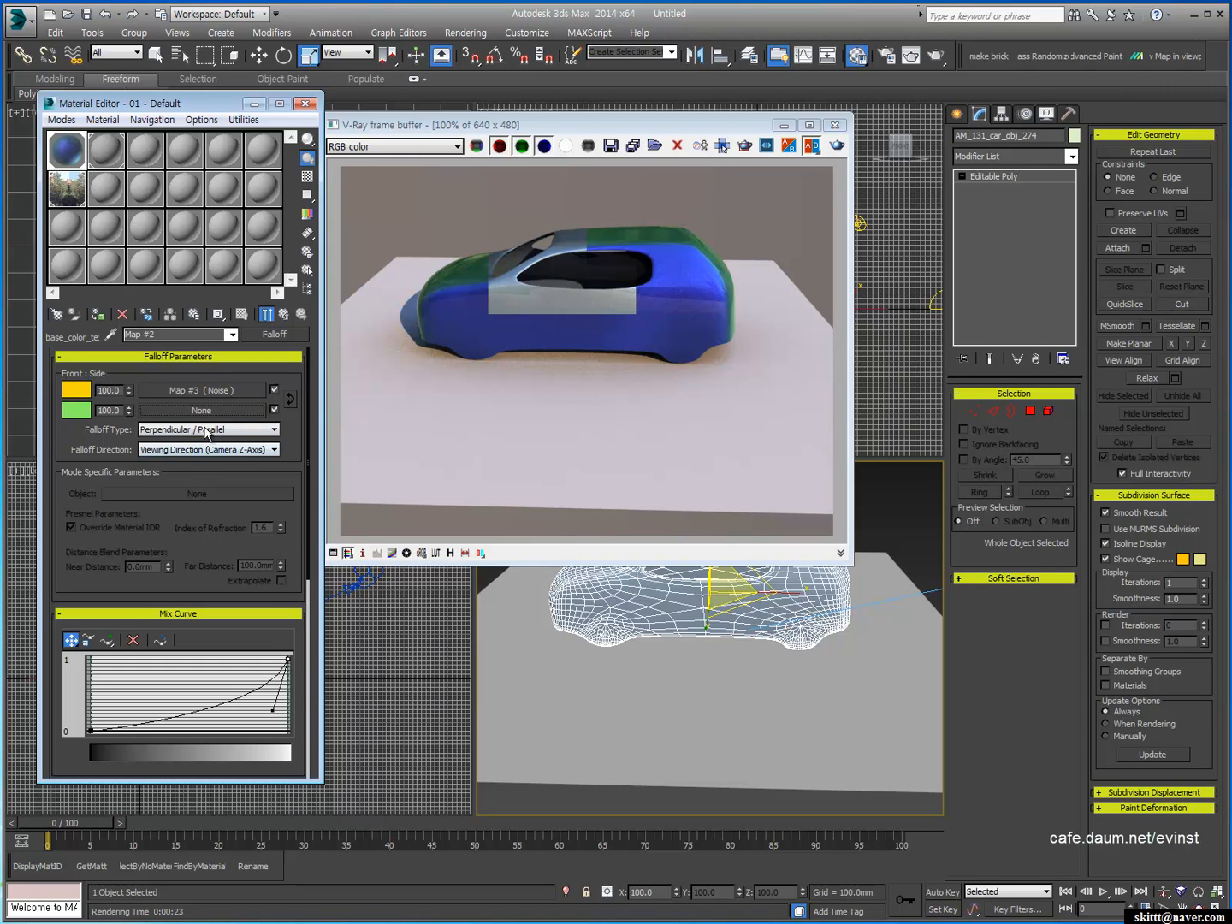
drag(202, 410, 204, 388)
click(283, 314)
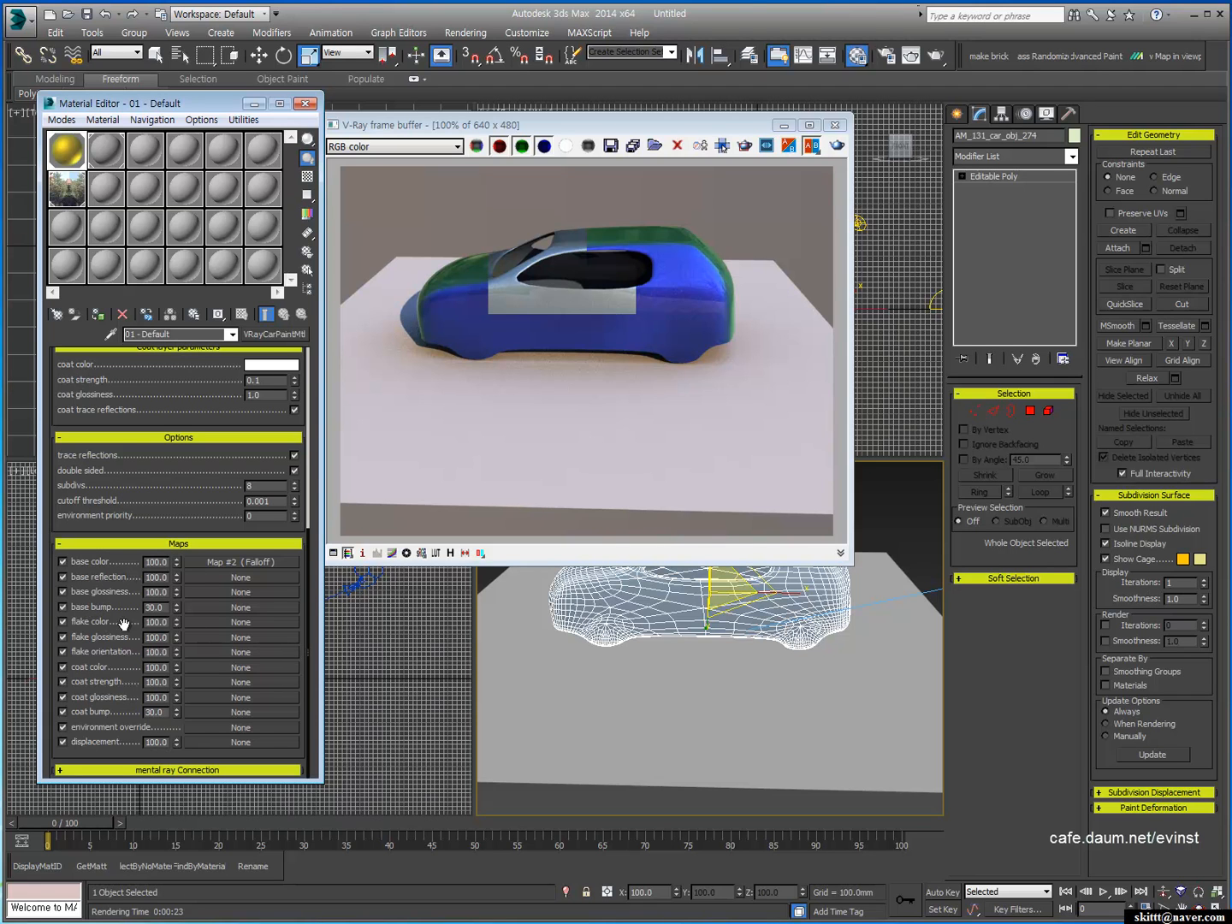
Step: Assign a Cellular map to the coat bump slot, with cell size 50 and the Chips cell type
click(208, 711)
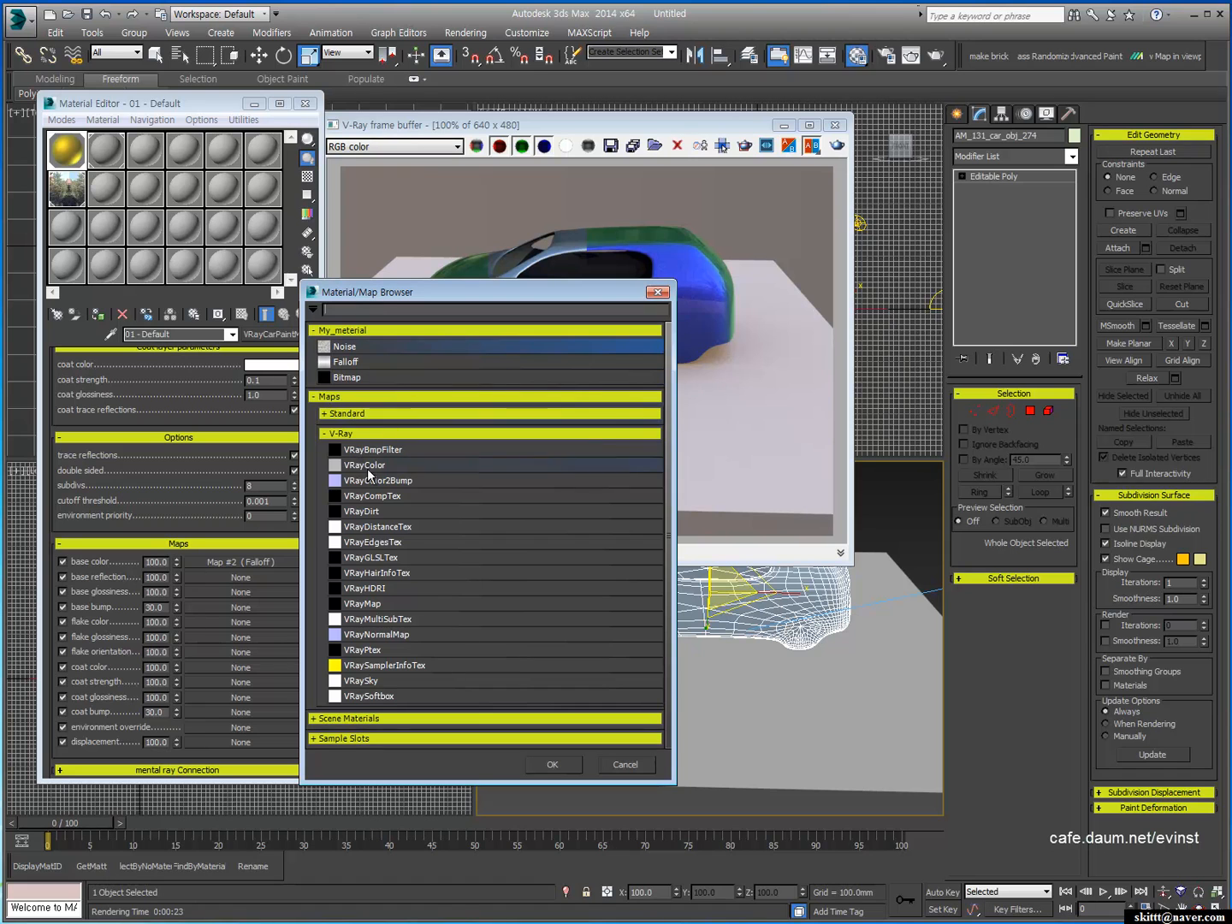
click(351, 413)
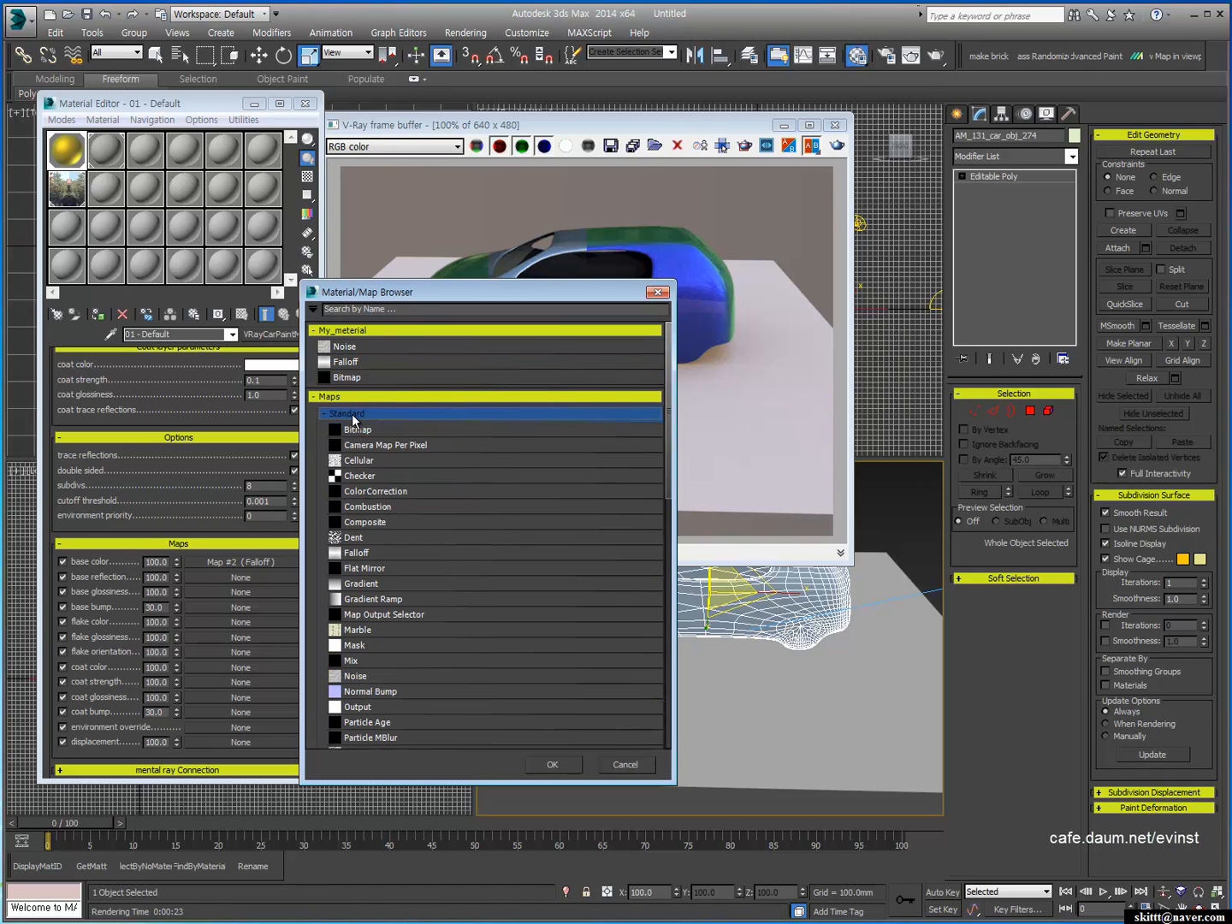
double_click(359, 462)
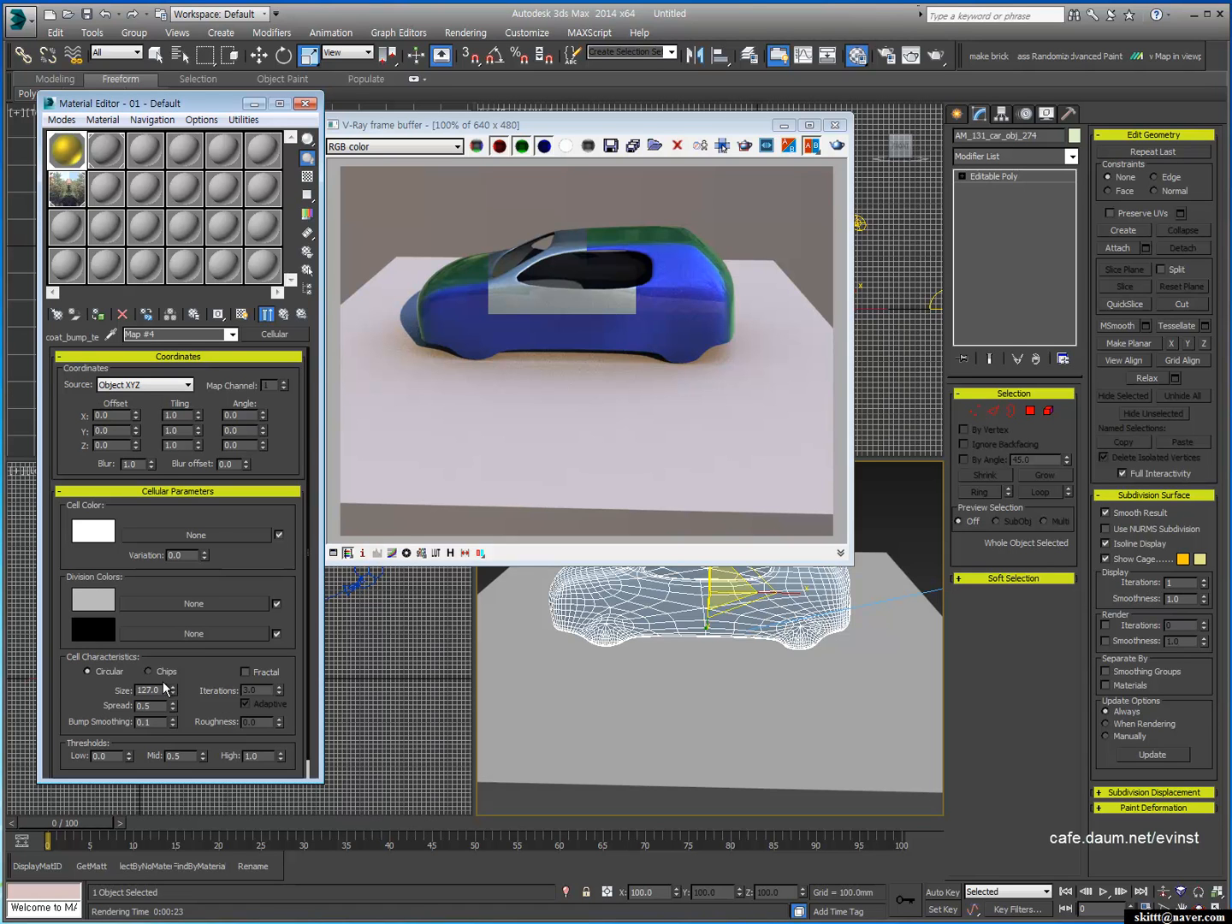
drag(164, 691, 52, 689)
text(50)
key(Return)
click(148, 672)
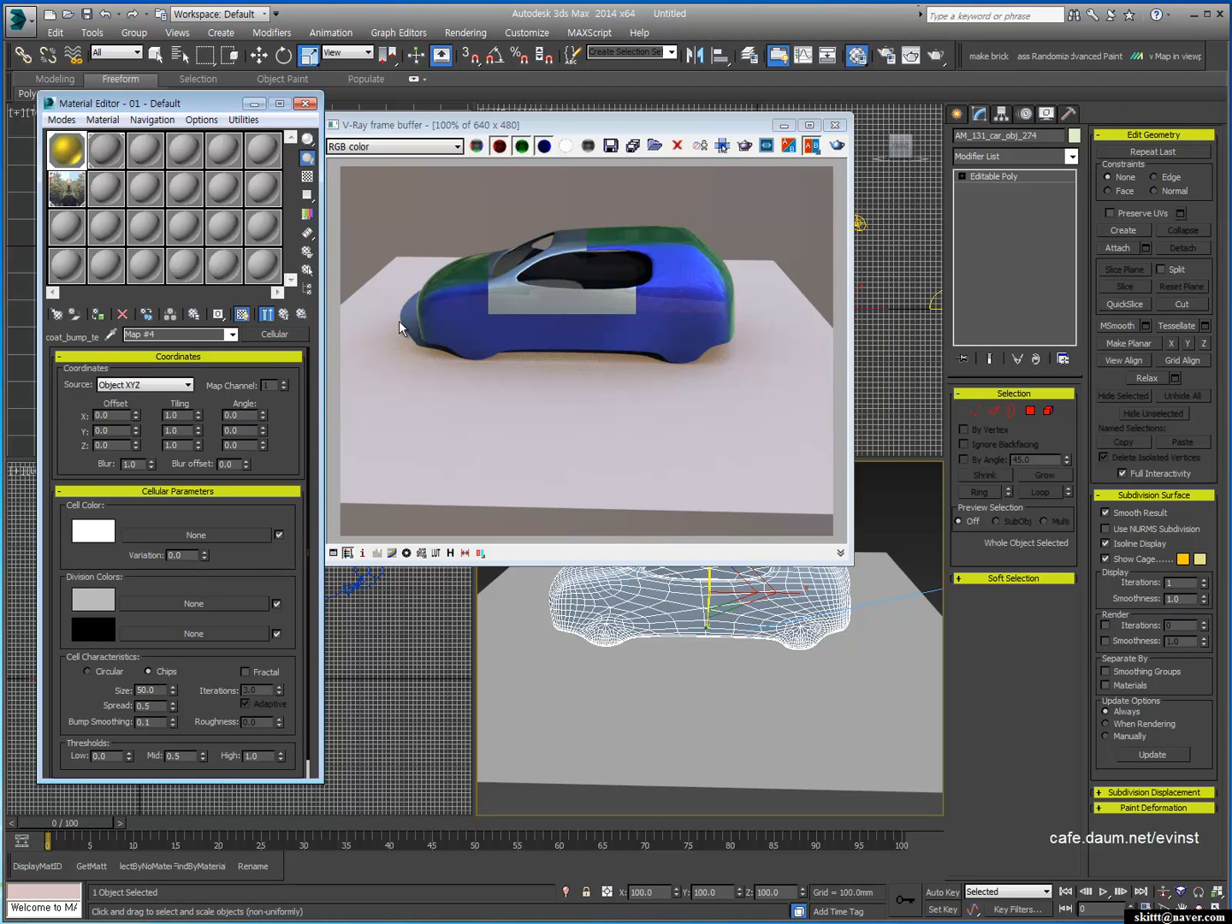
Step: Display the Cellular map on the car in the viewport and place an instance of it in the fourth sample slot of the first row
key(shift+q)
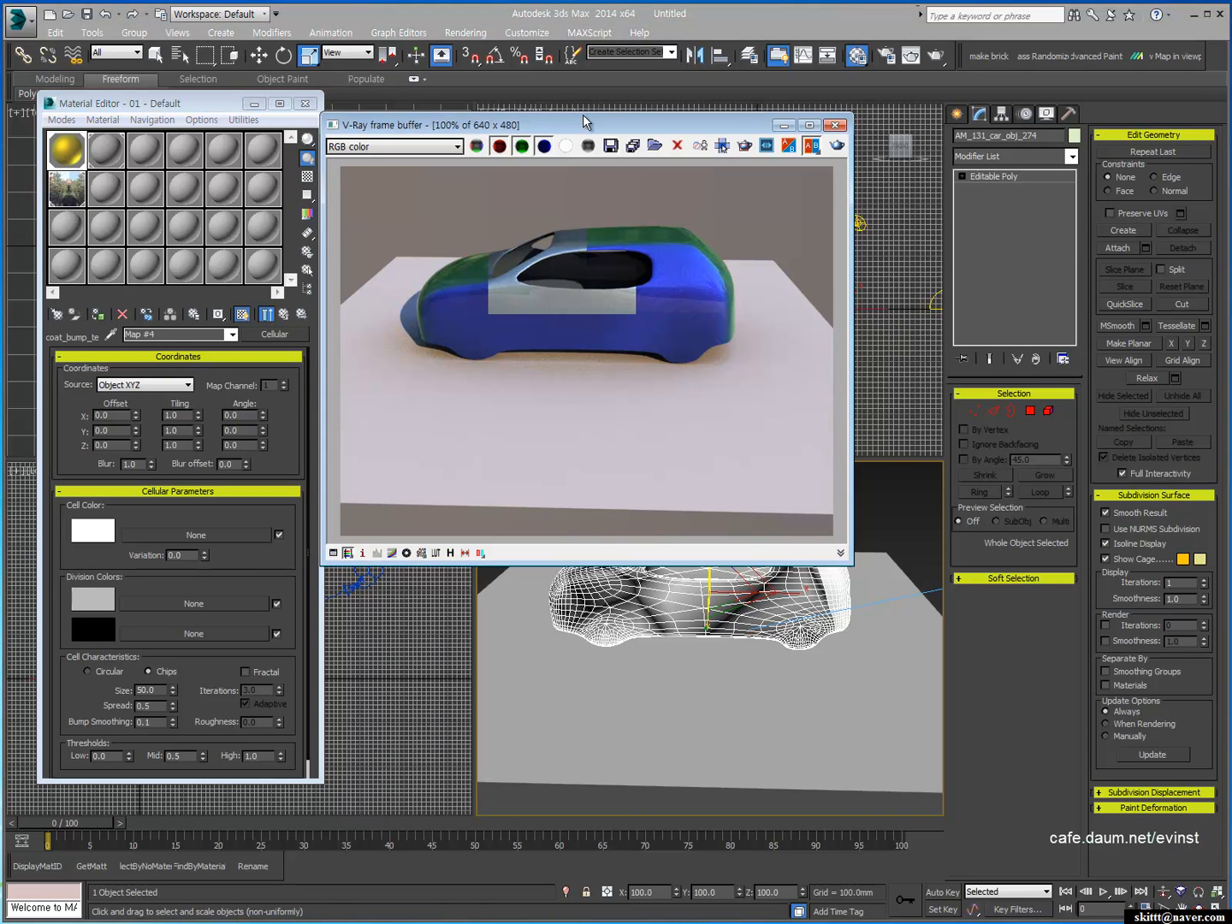
drag(597, 128, 668, 91)
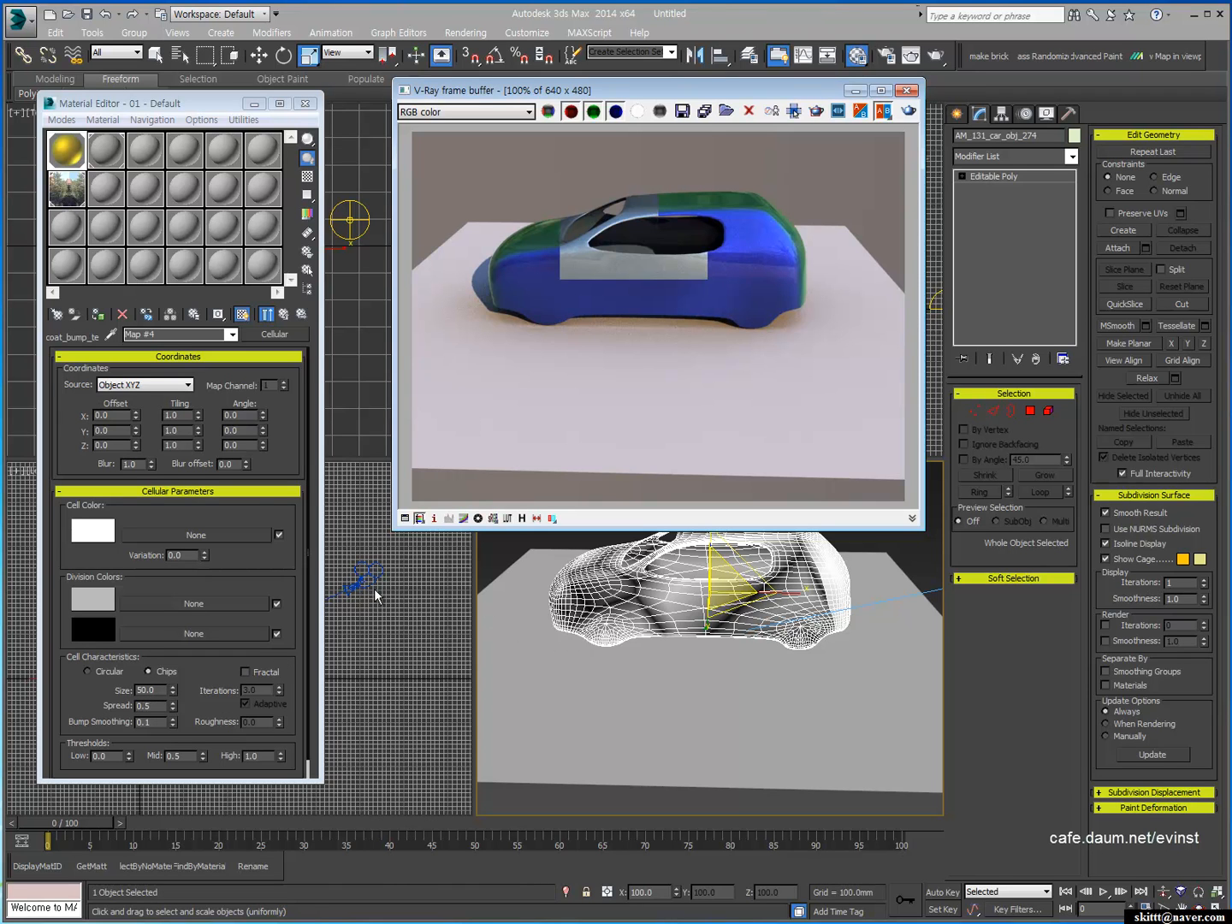
click(283, 314)
drag(224, 713, 185, 146)
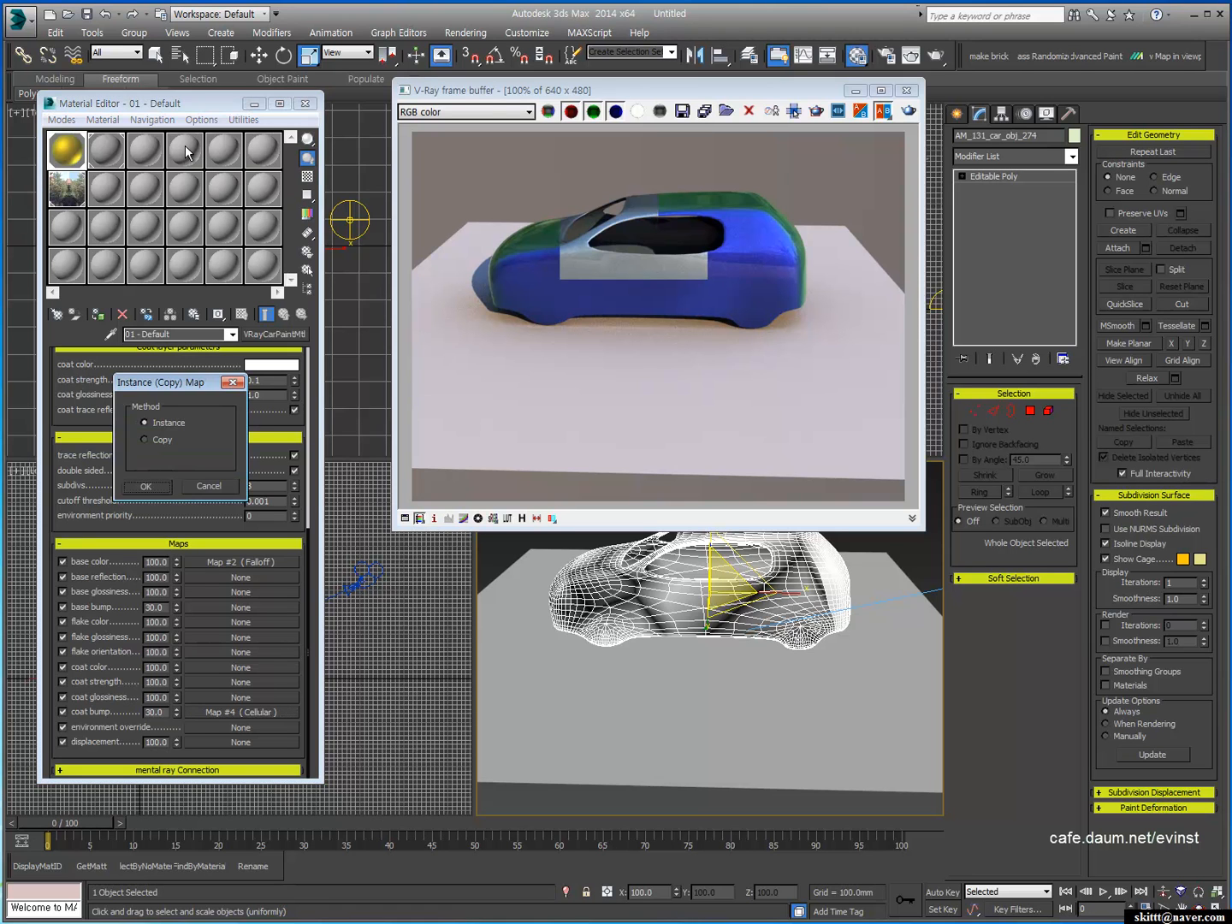
click(149, 485)
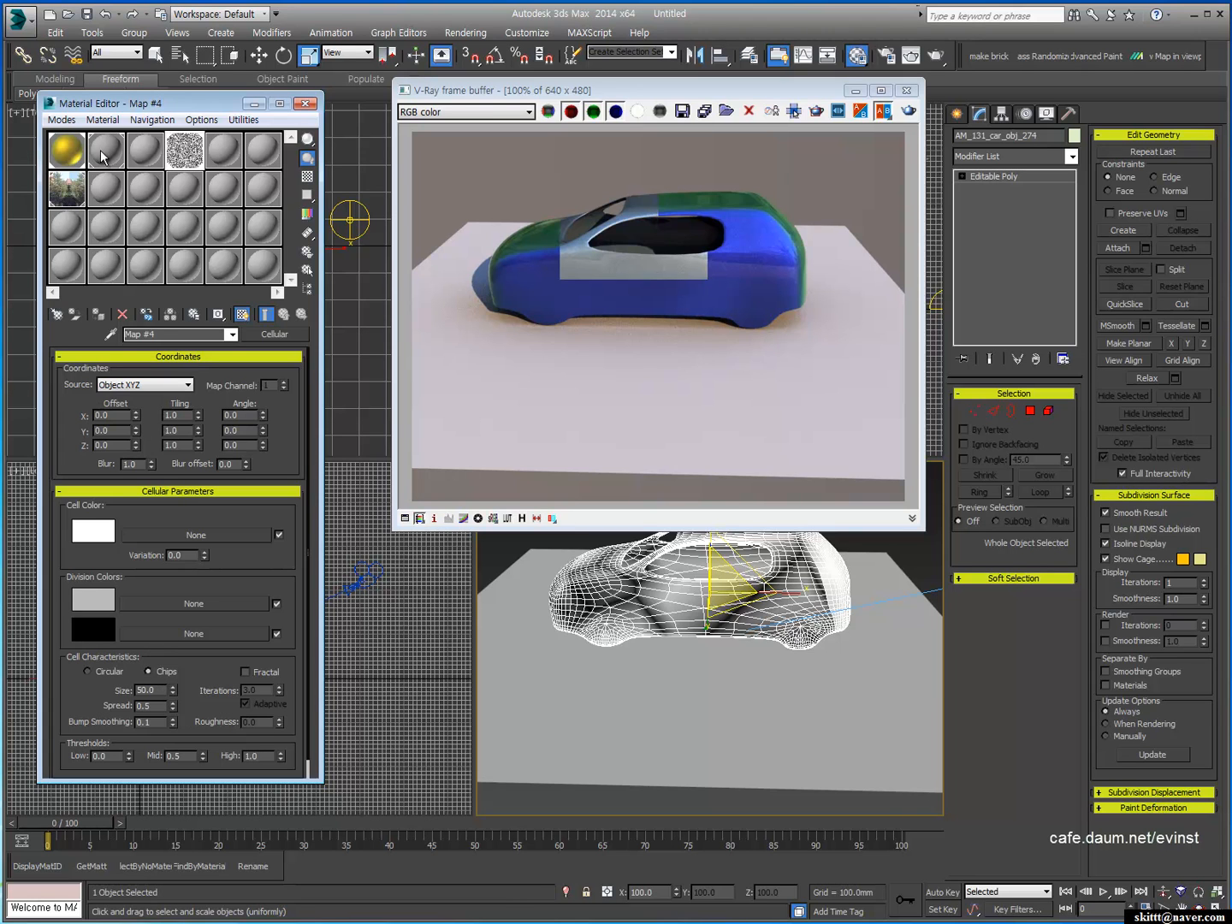
Step: Reopen the coat bump's Cellular map from the car paint material and reduce its cell size to 10
click(72, 164)
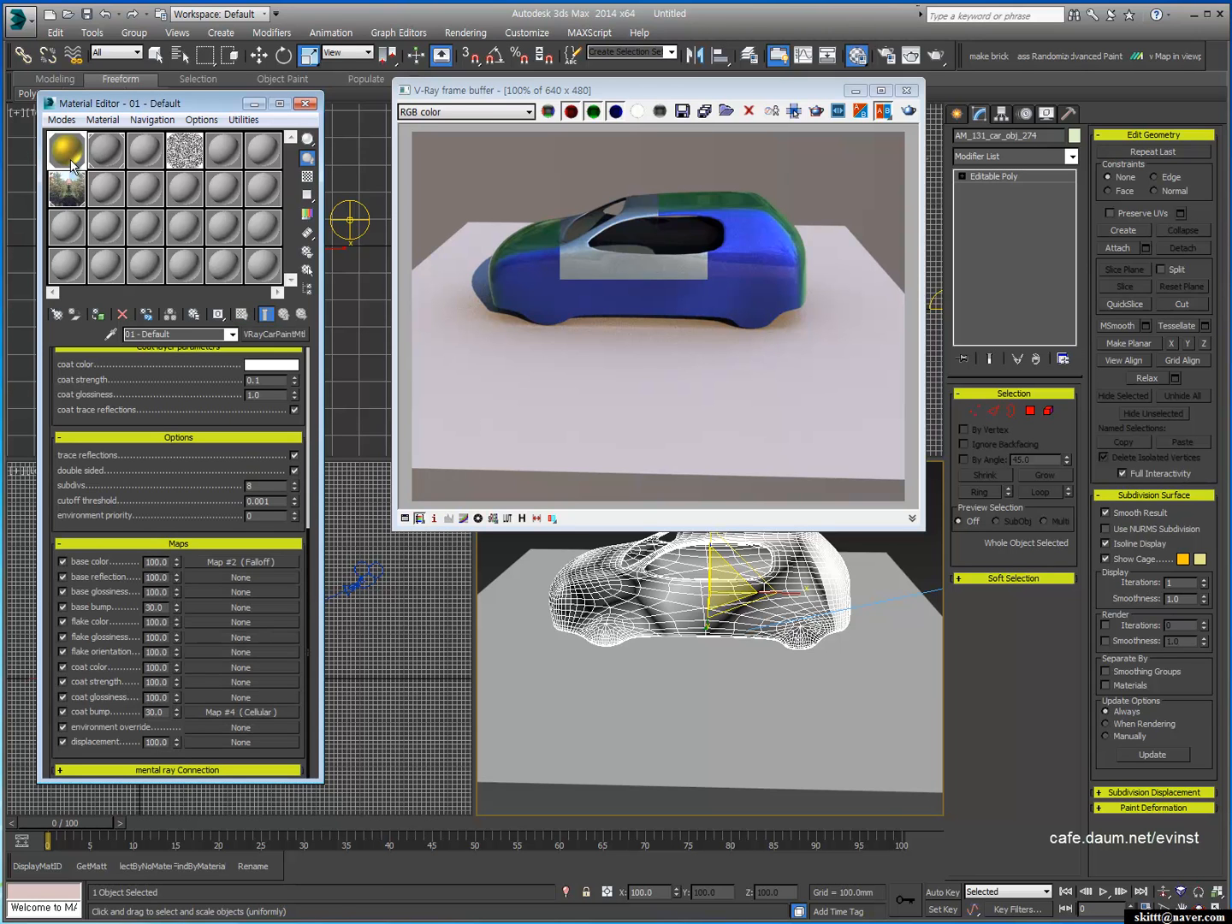
click(227, 711)
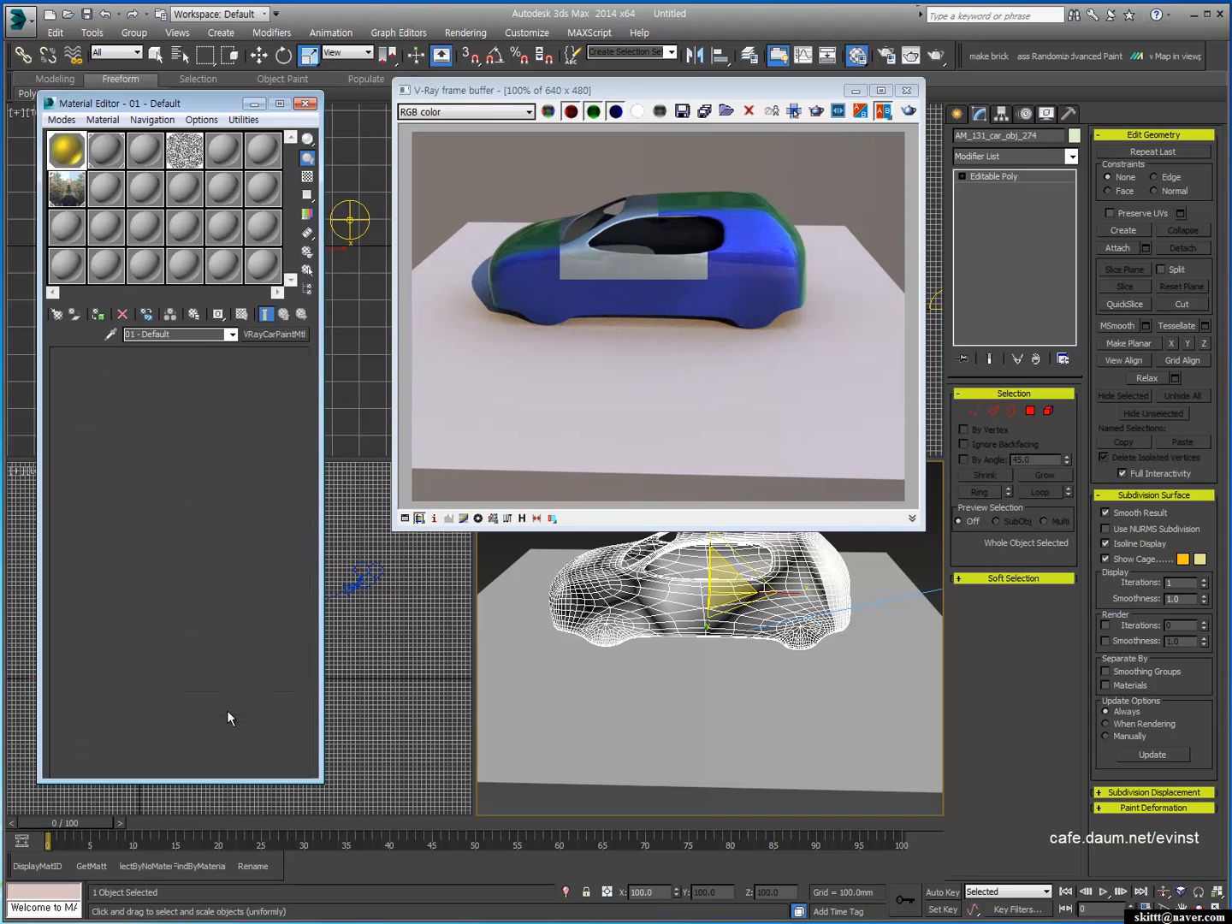
double_click(147, 690)
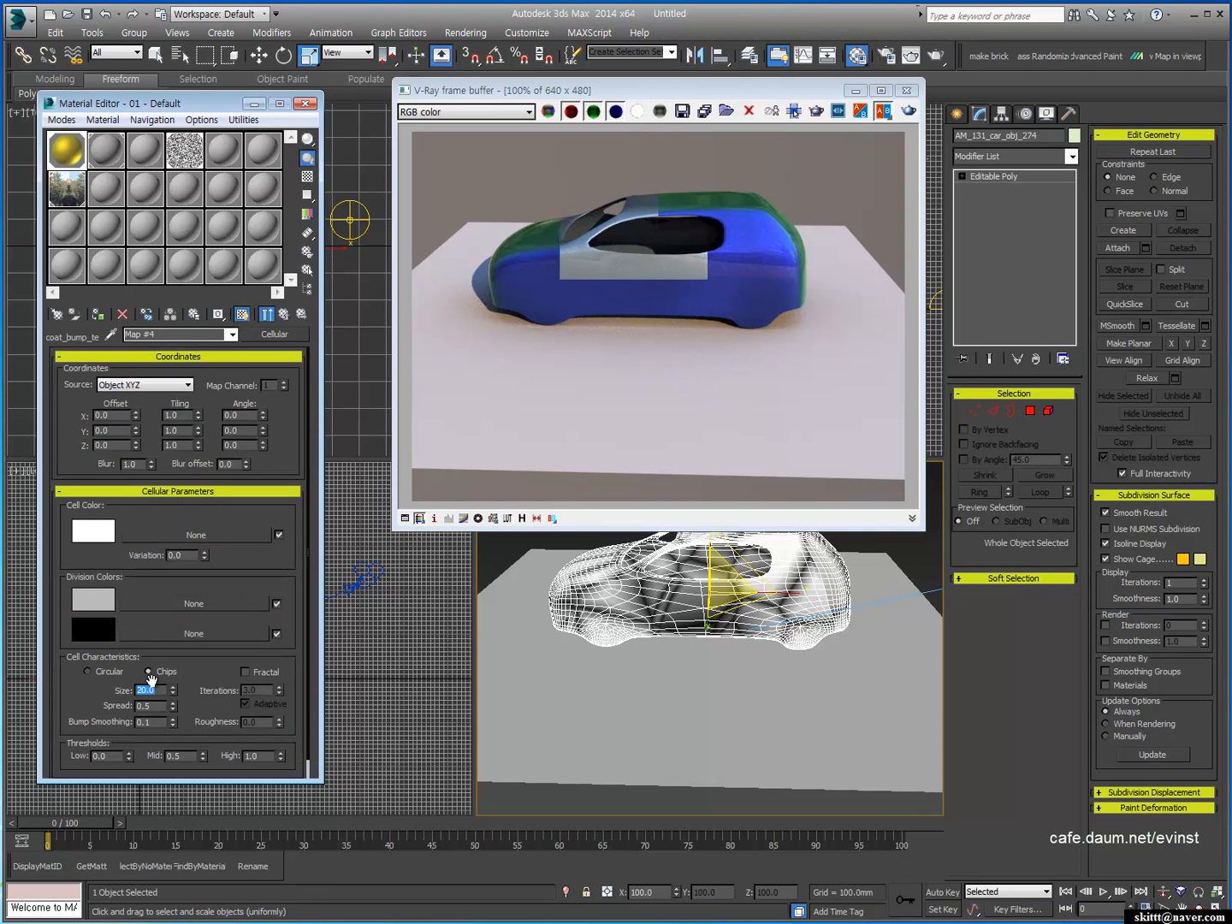
text(10)
key(Return)
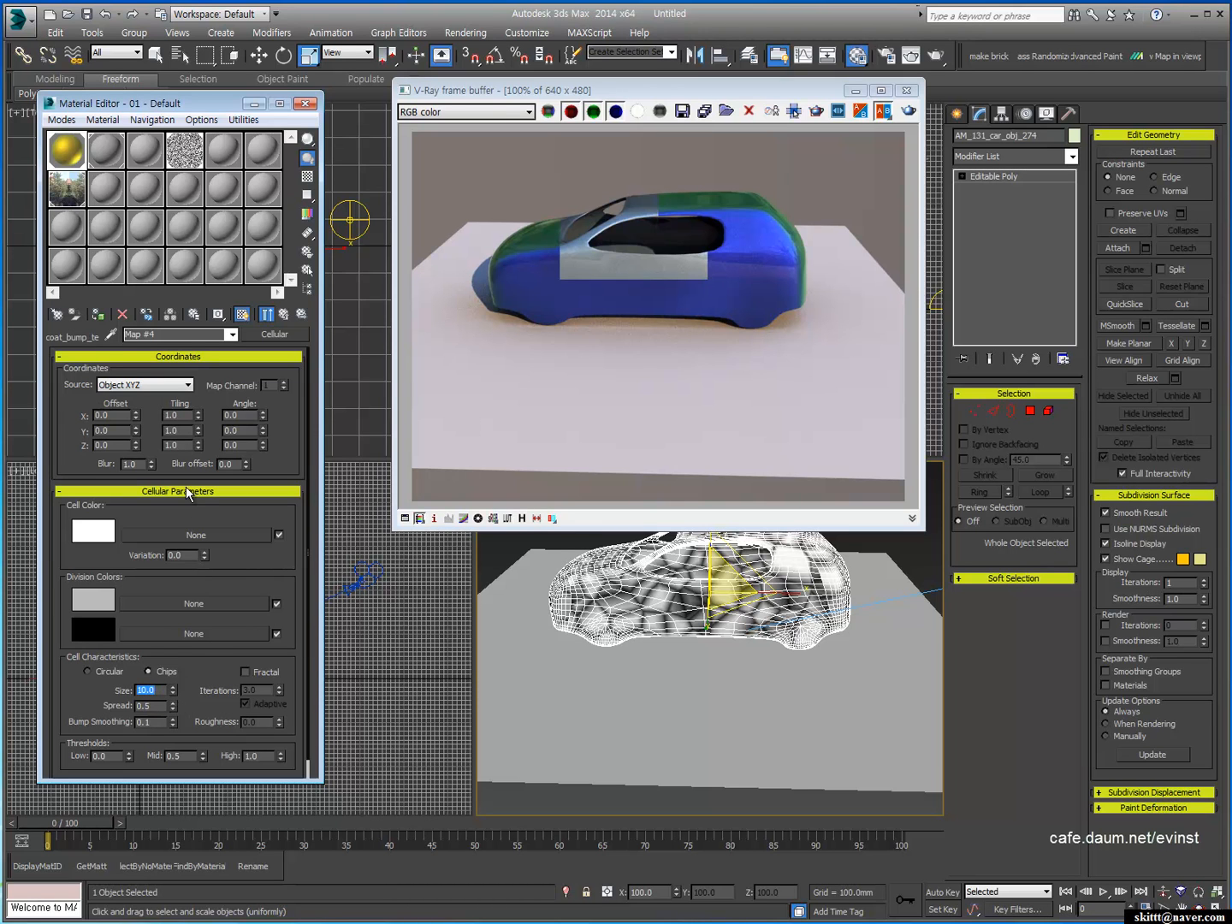
Step: Open an enlarged preview of the Cellular map and compare cell sizes of 50 and 100, leaving it at 100
double_click(180, 156)
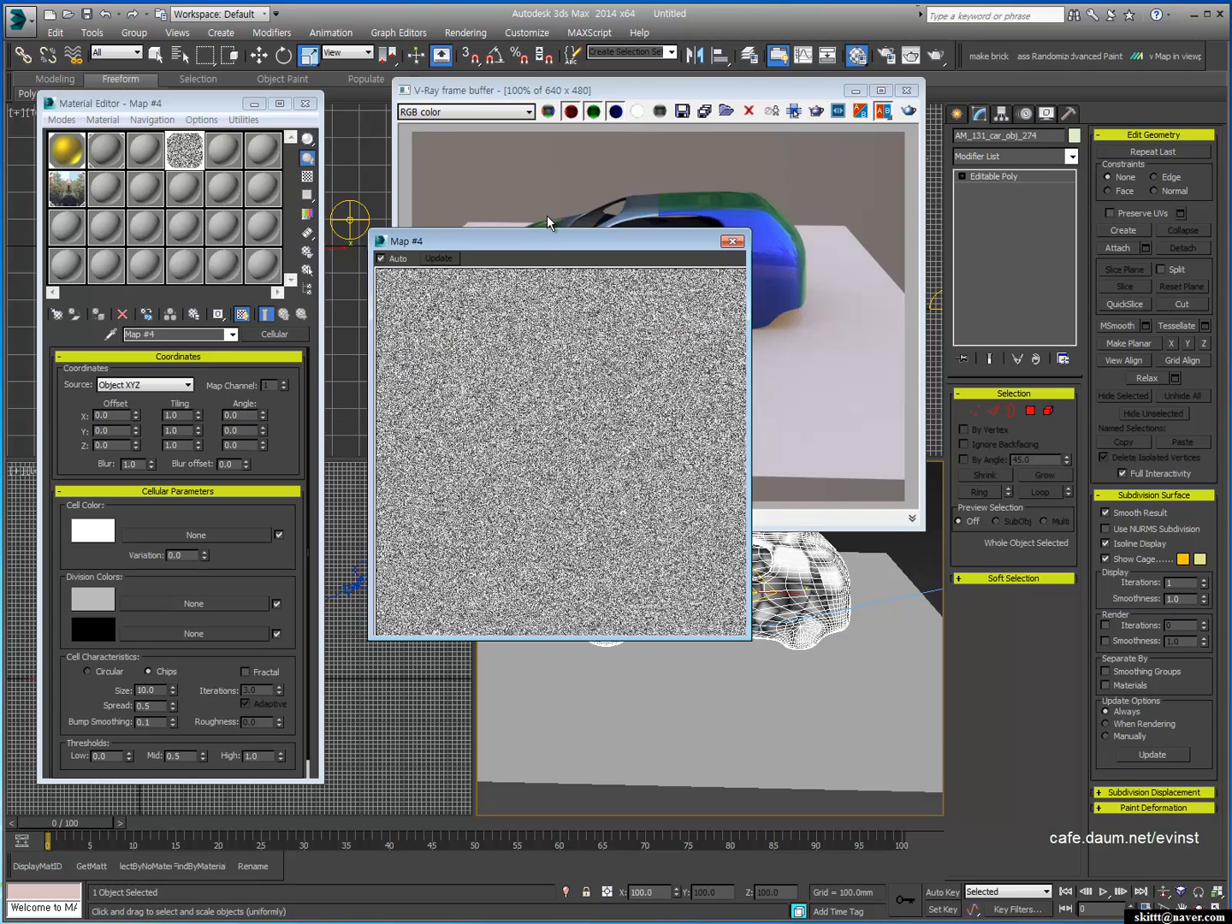
drag(517, 243, 539, 151)
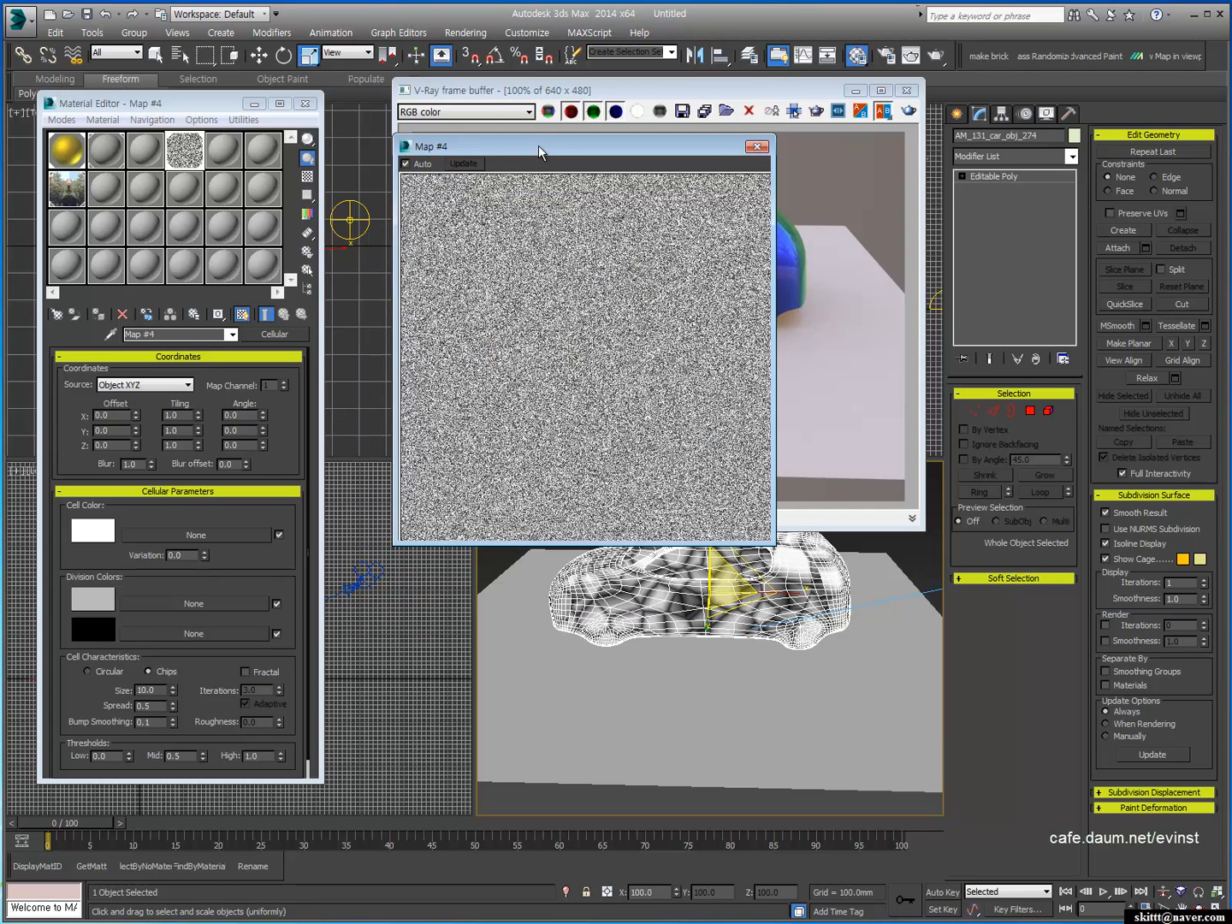
double_click(147, 690)
text(50)
key(Return)
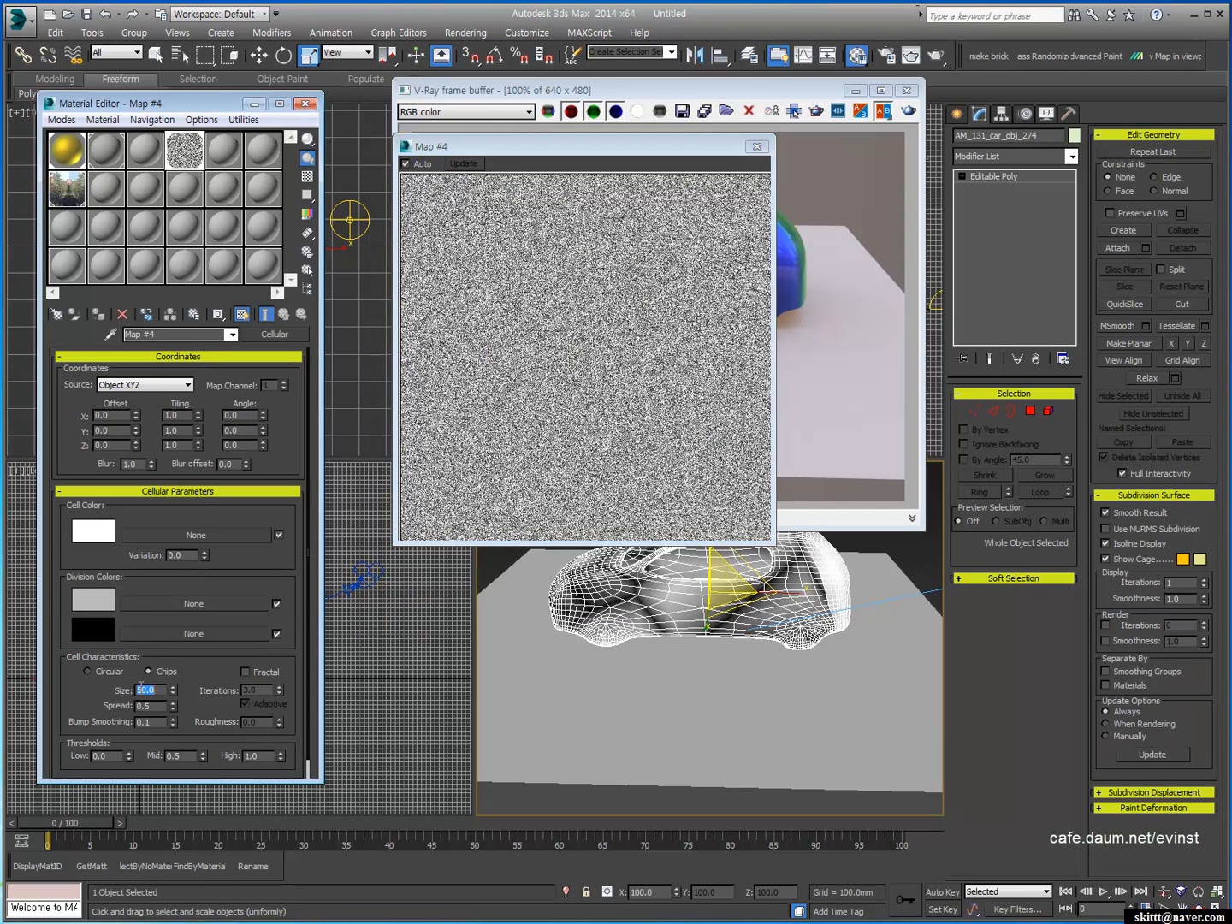
text(100)
key(Return)
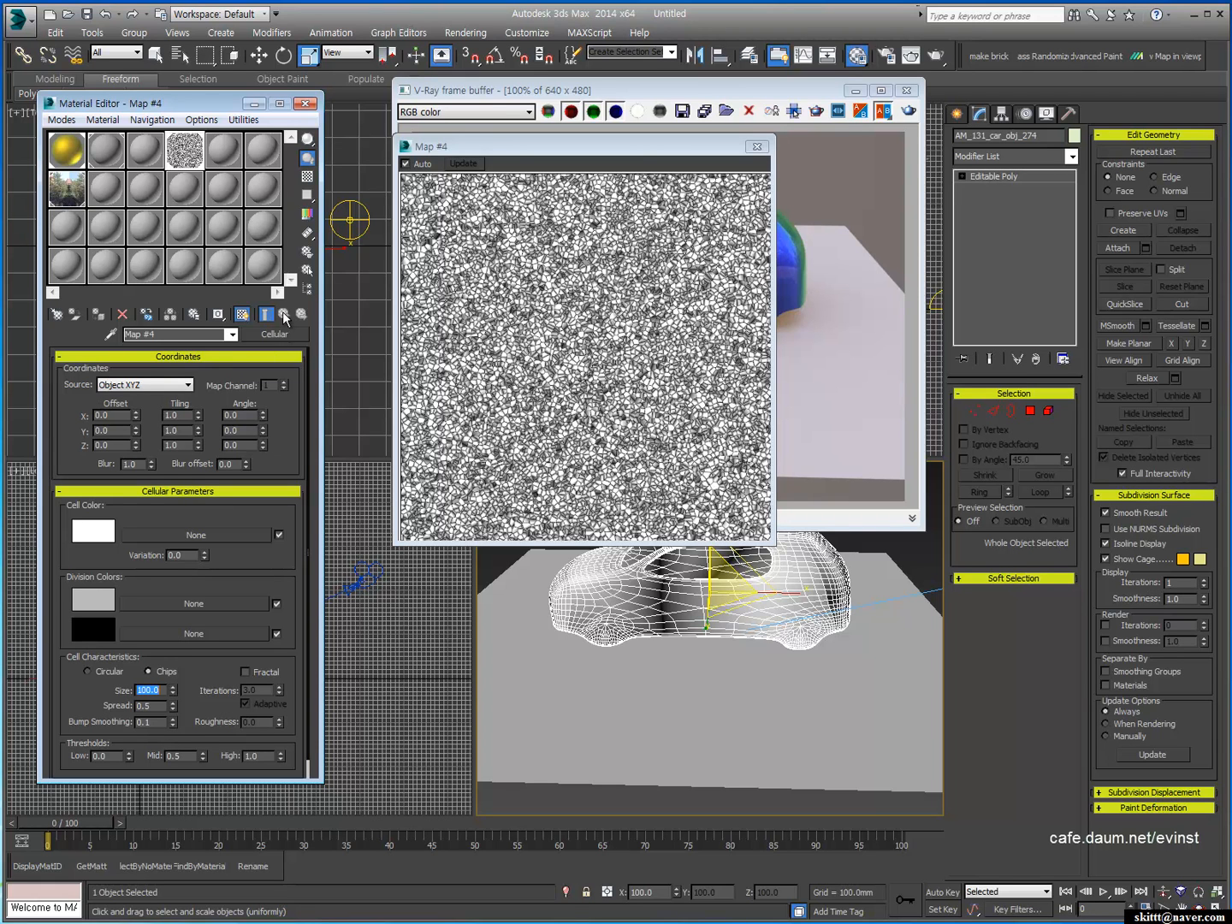
Step: Close the enlarged map preview and turn off the viewport display of the coat bump's Cellular map
click(242, 314)
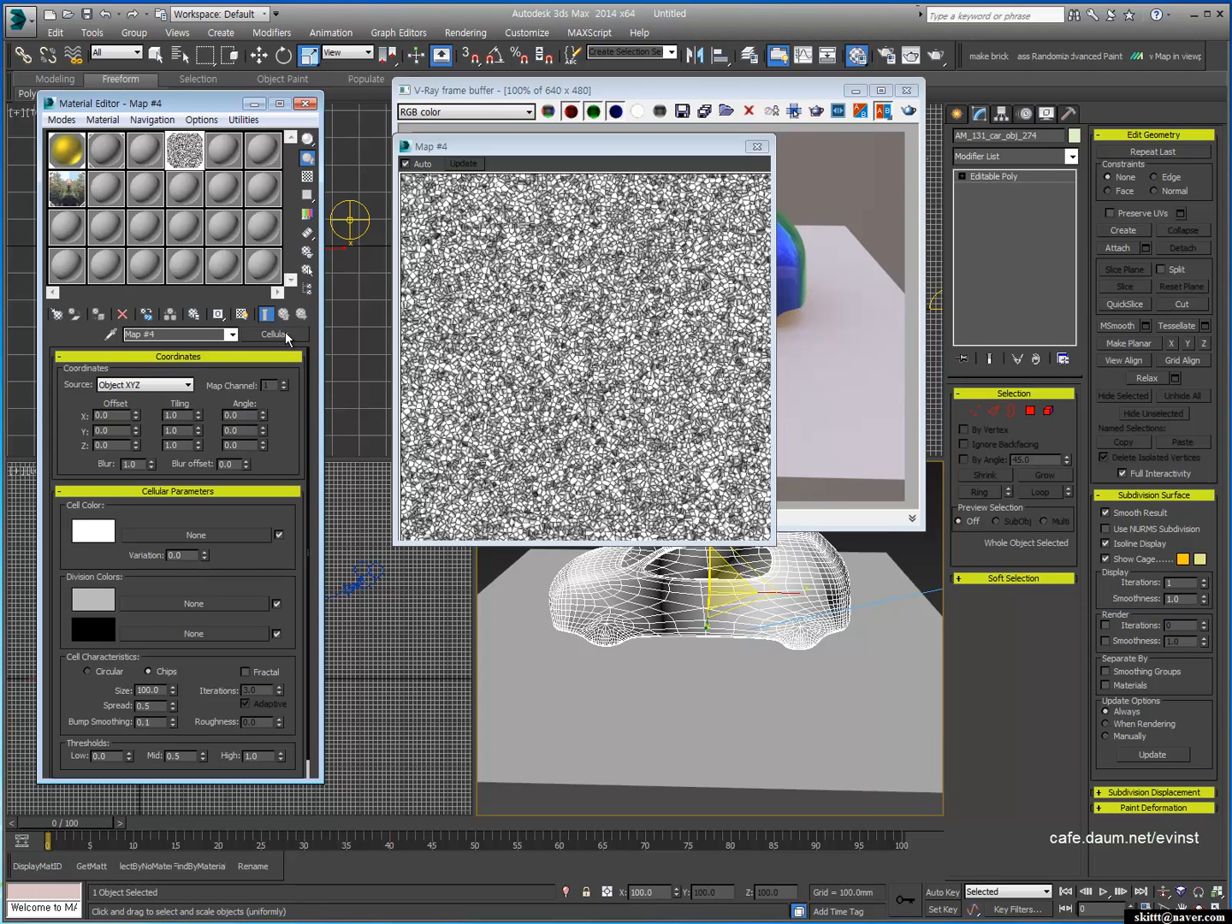
click(757, 146)
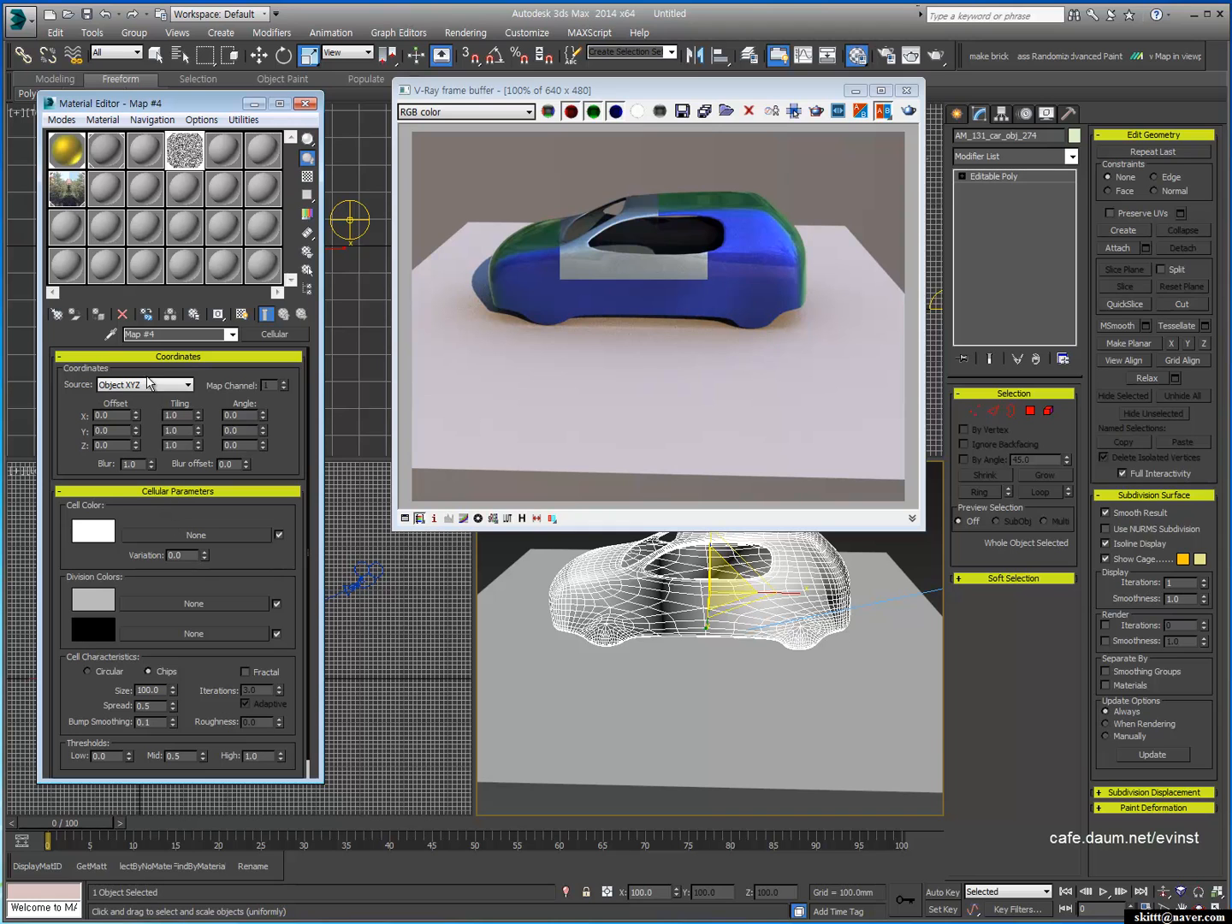
click(75, 152)
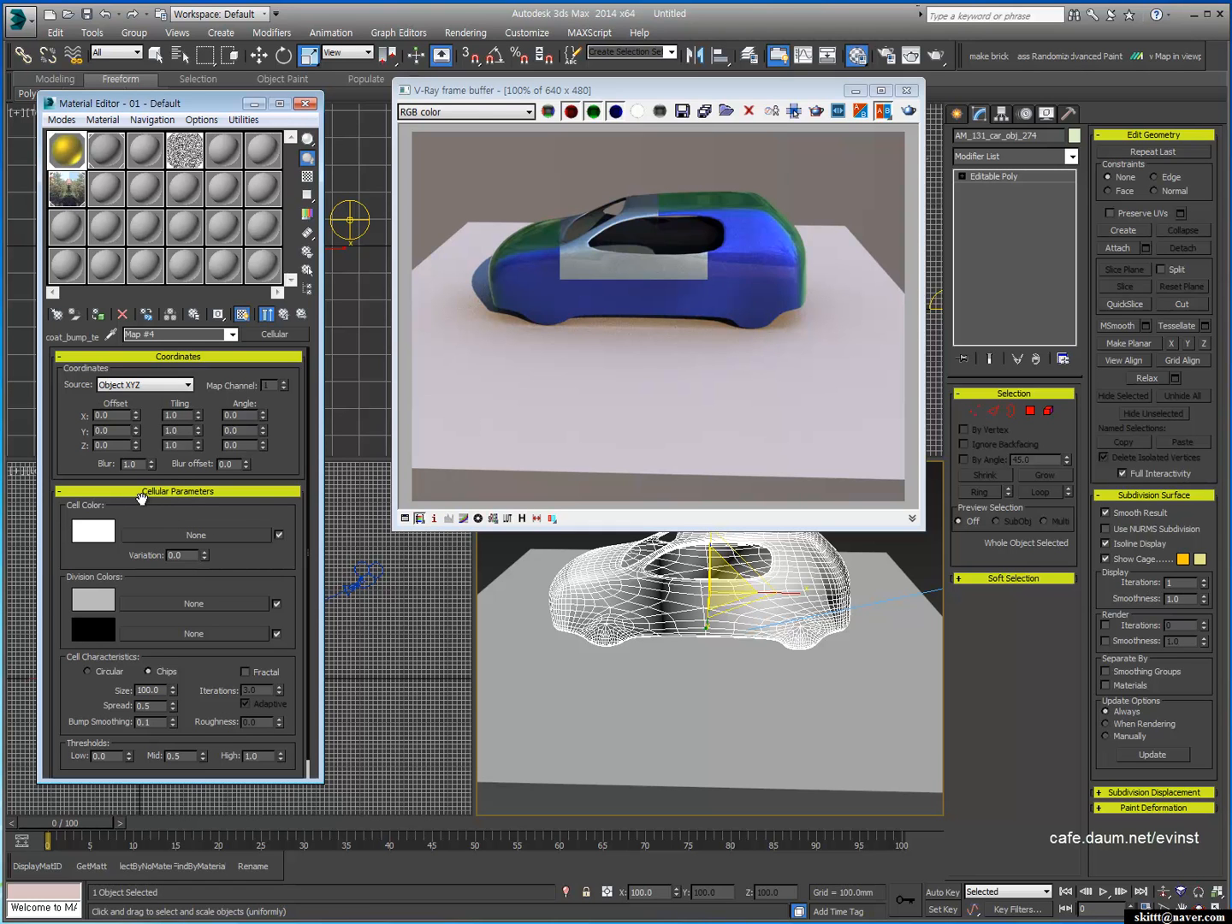
click(283, 314)
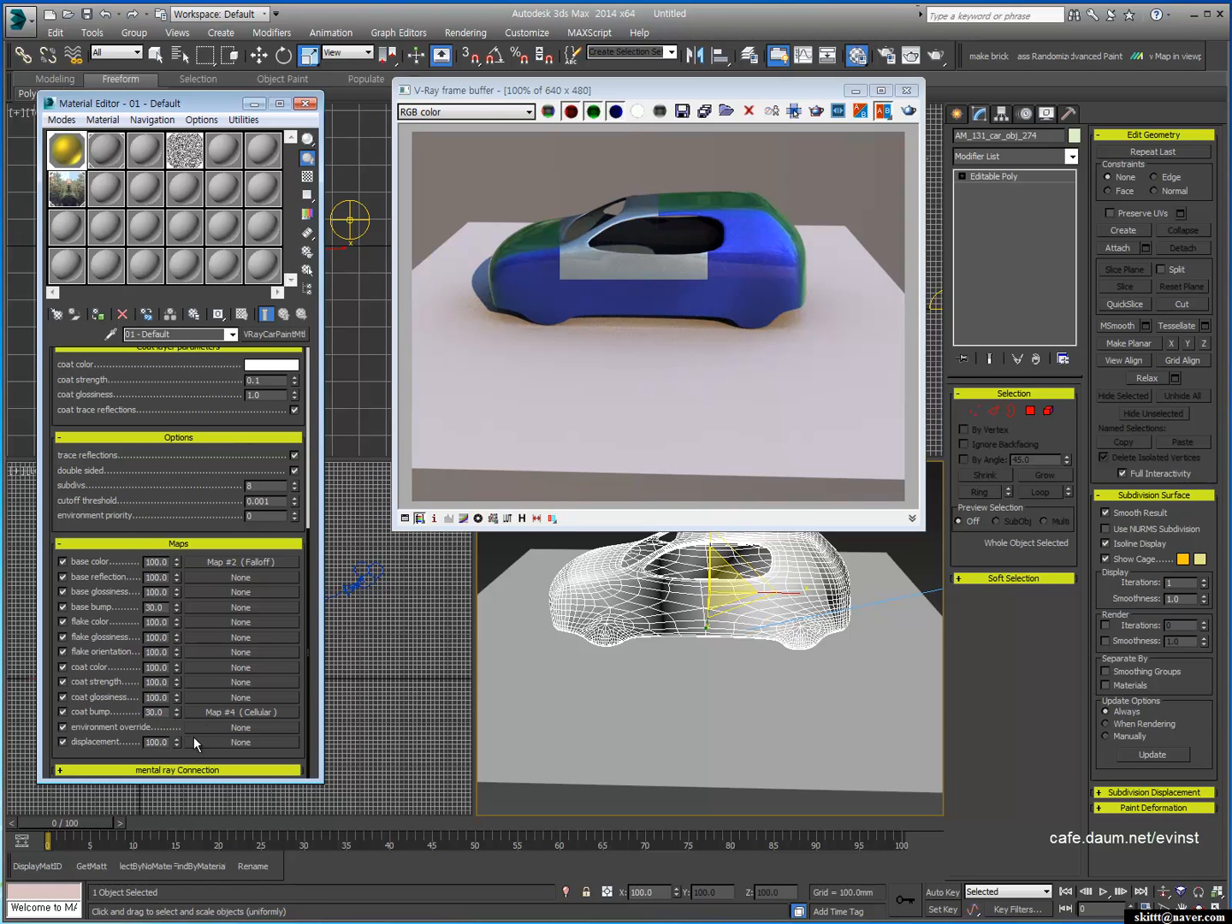
click(220, 712)
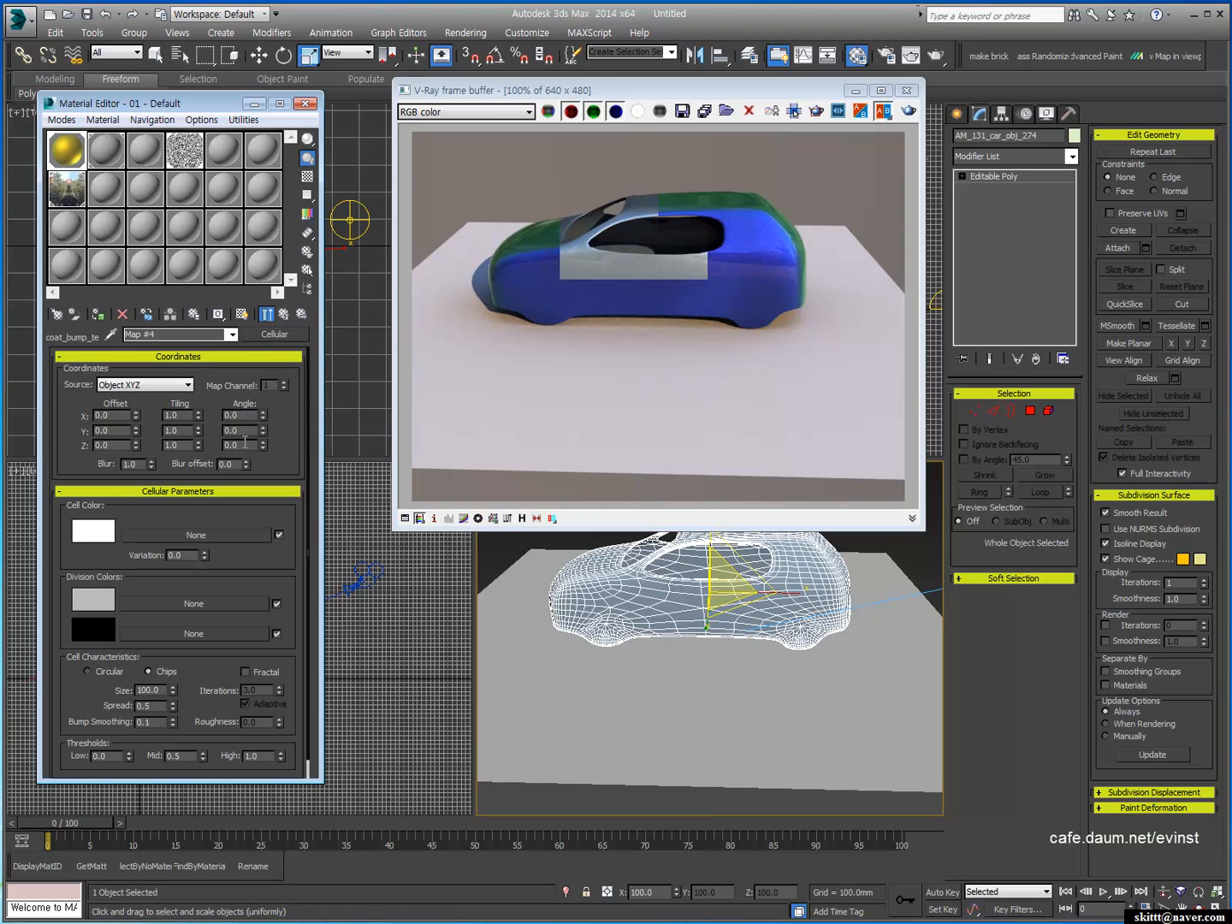
Step: Return to the car paint material and render the car to check the cellular coat bump, moving the frame buffer lower
click(284, 314)
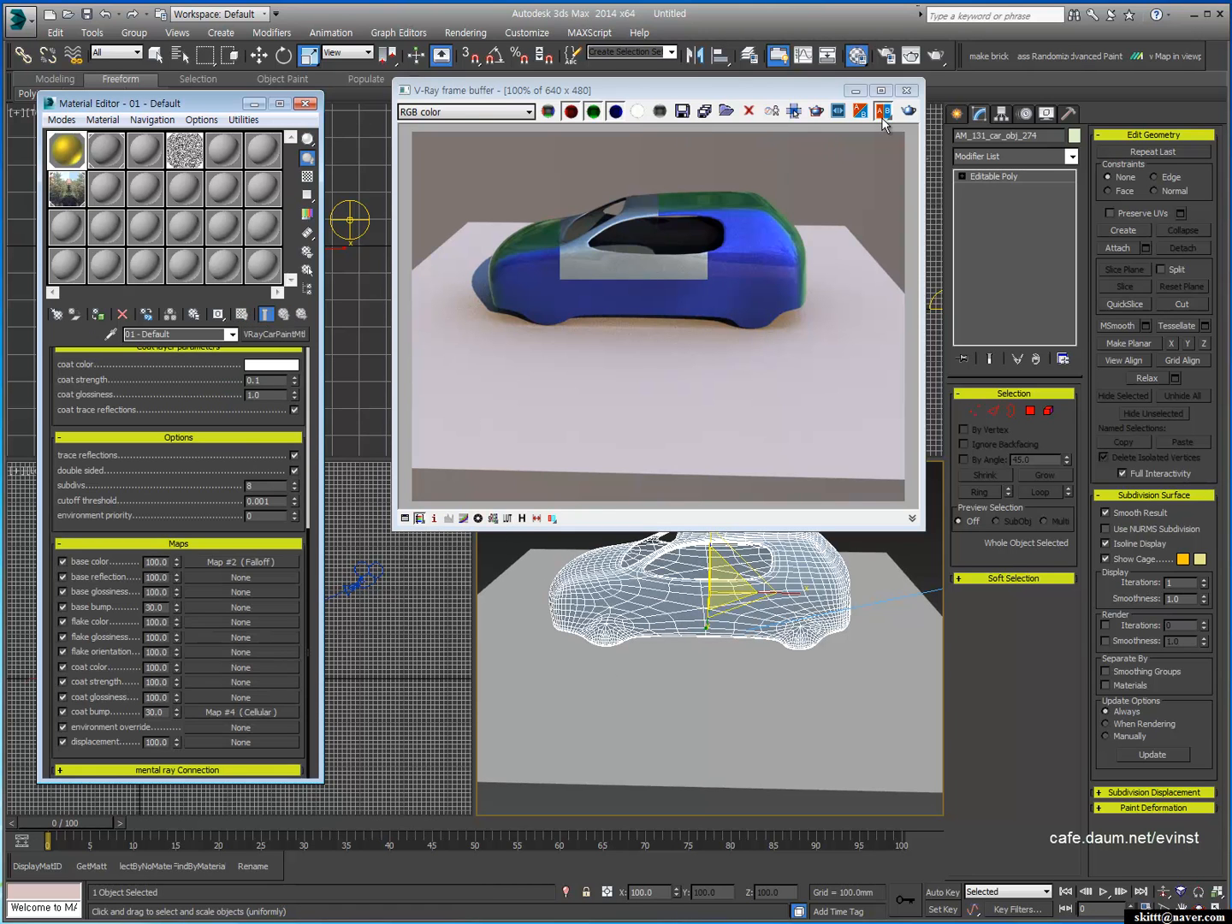
click(909, 111)
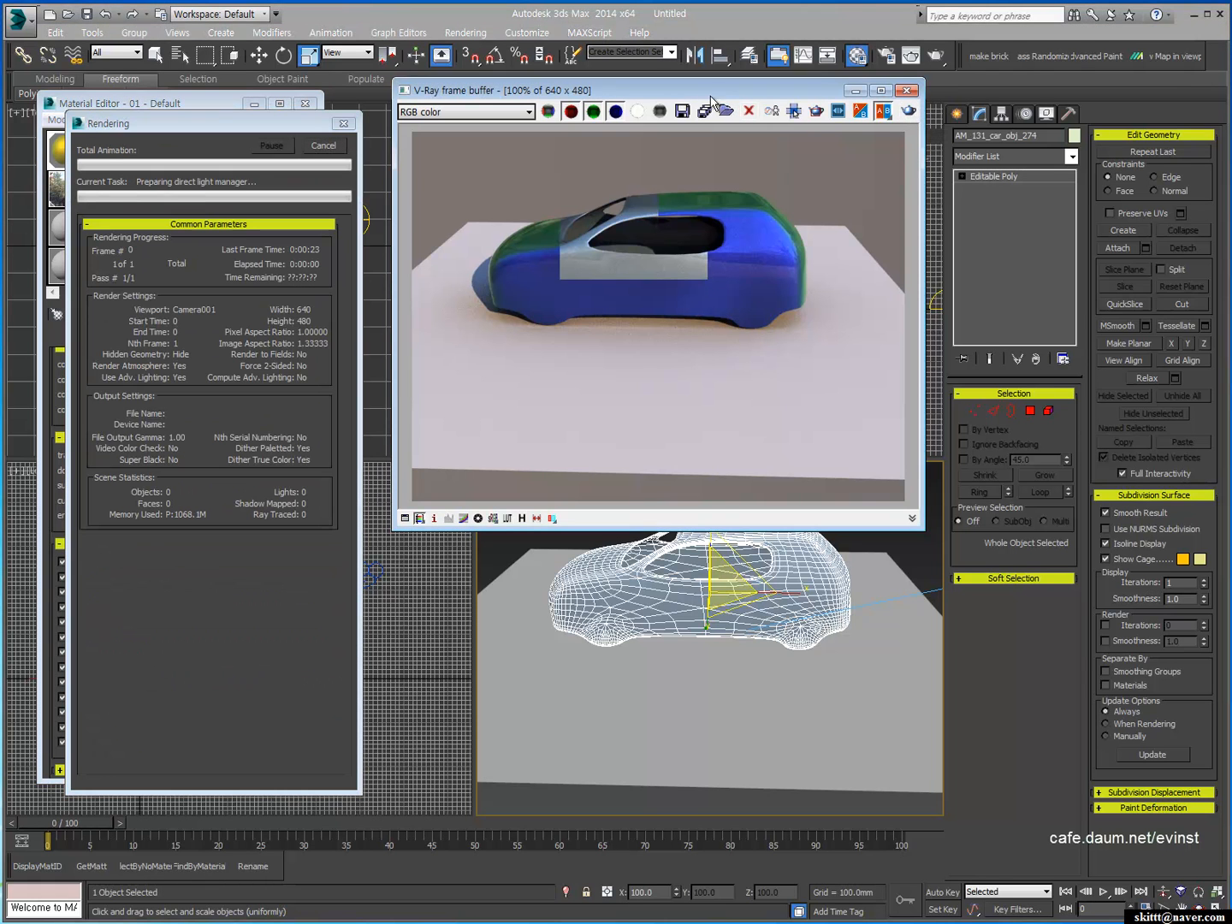
drag(678, 96, 668, 202)
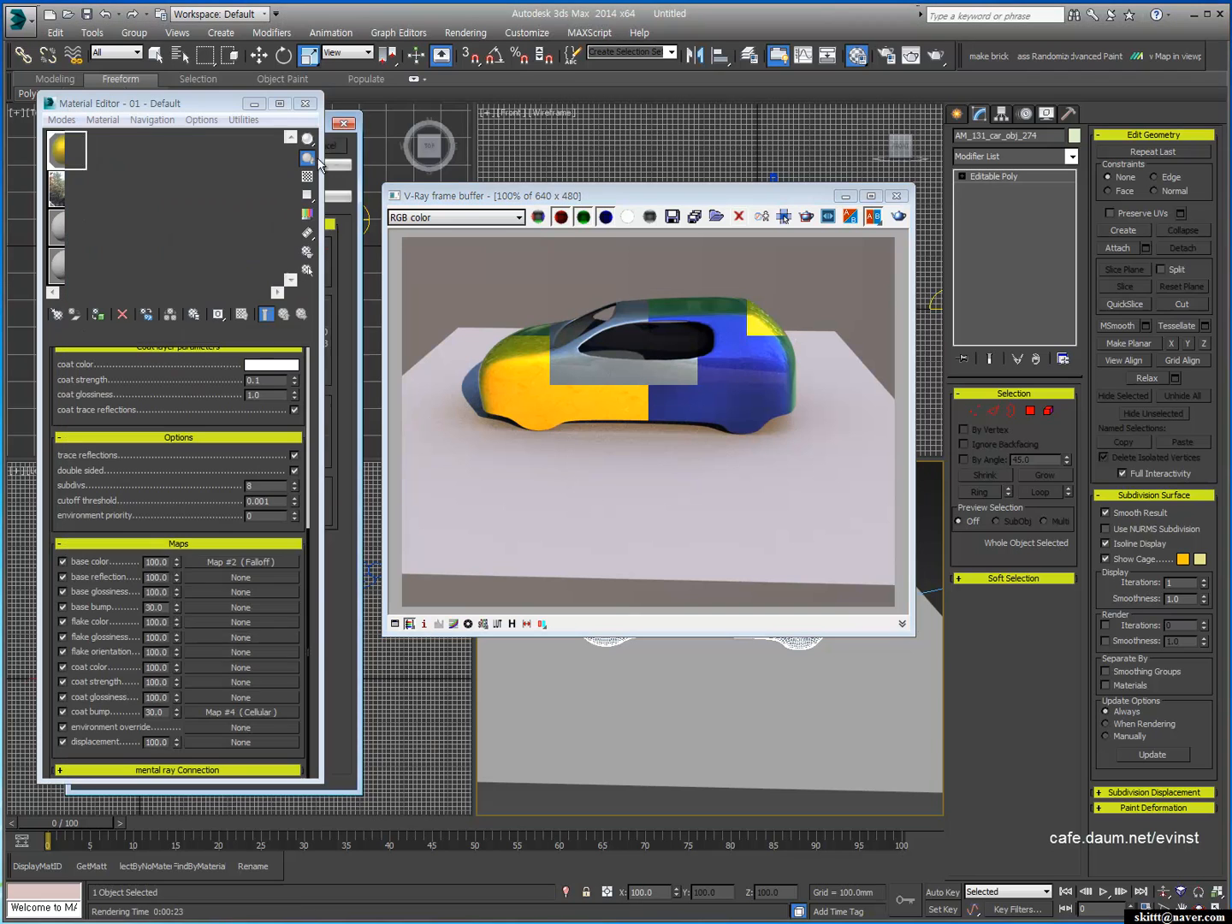
Step: Set the coat bump Cellular map's cell size to 150 and return to the car paint material
click(237, 713)
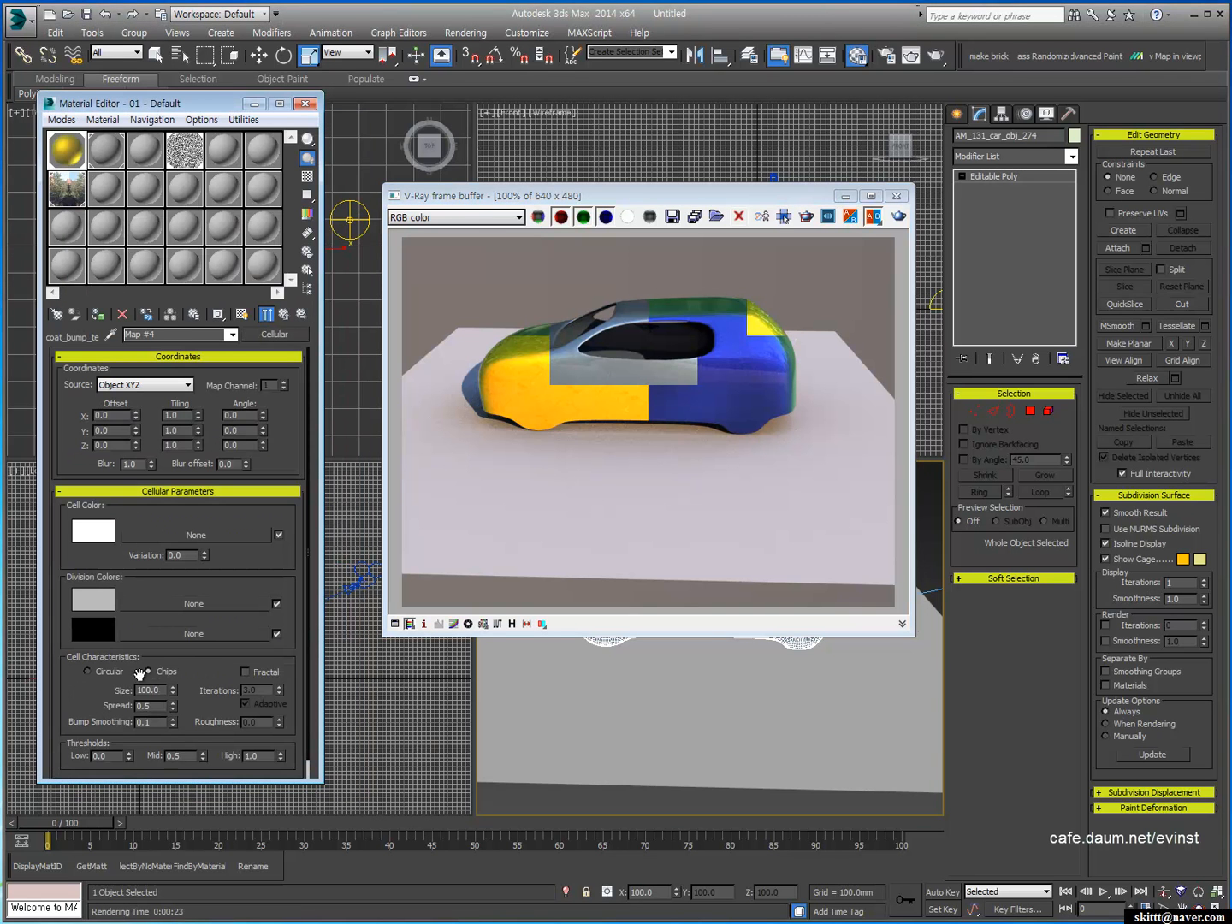
double_click(162, 692)
text(150)
key(Return)
click(284, 315)
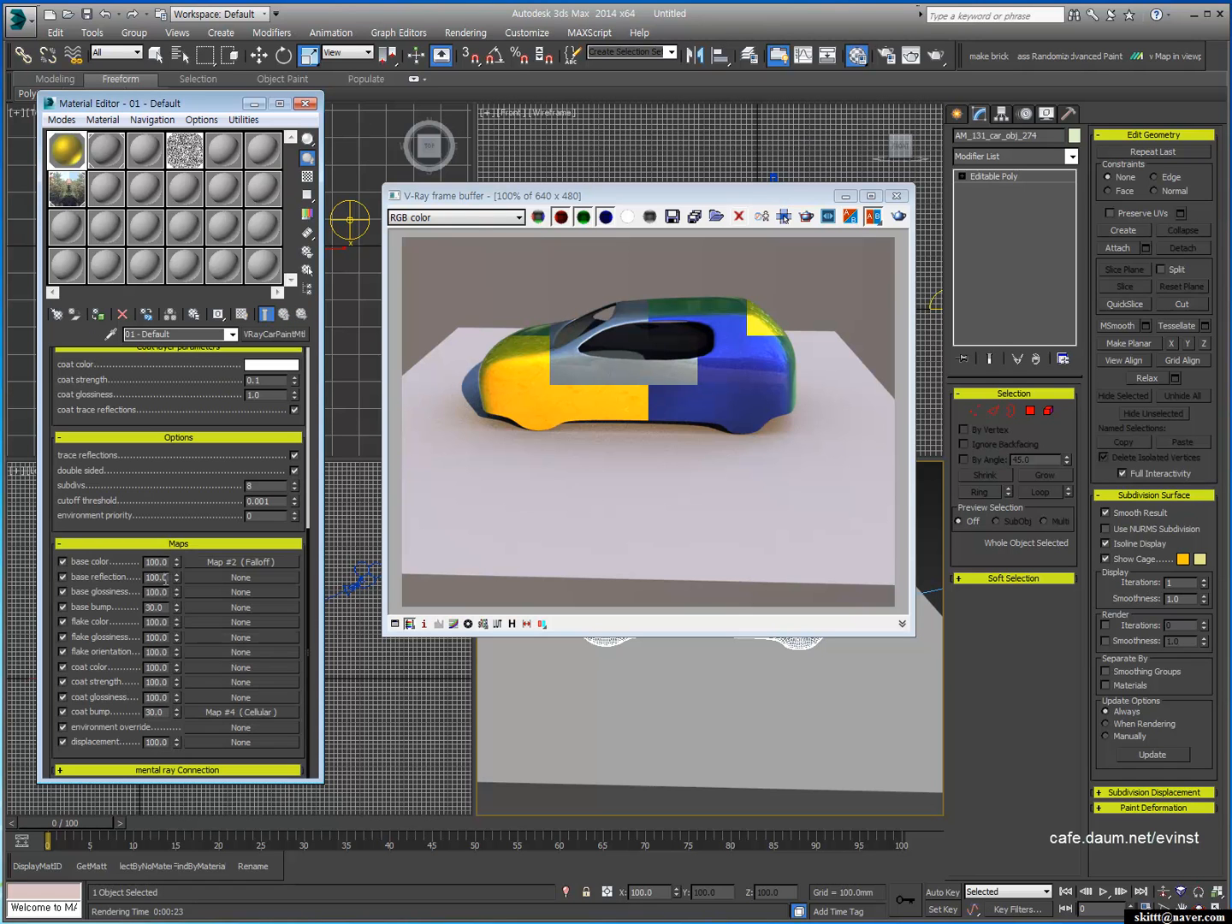
Step: Set the coat bump amount to 60 and render the car
double_click(162, 715)
text(60)
key(Return)
click(898, 216)
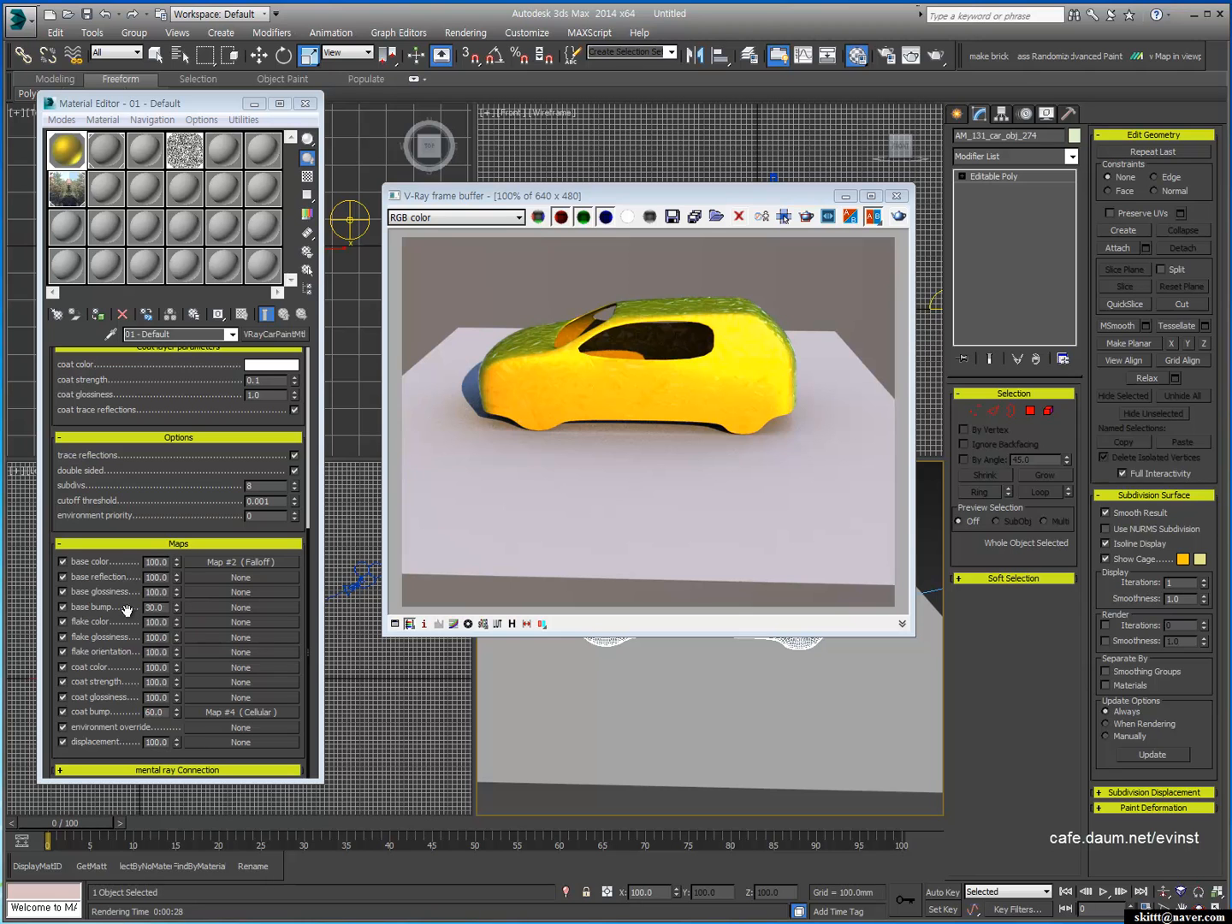
drag(189, 459, 173, 285)
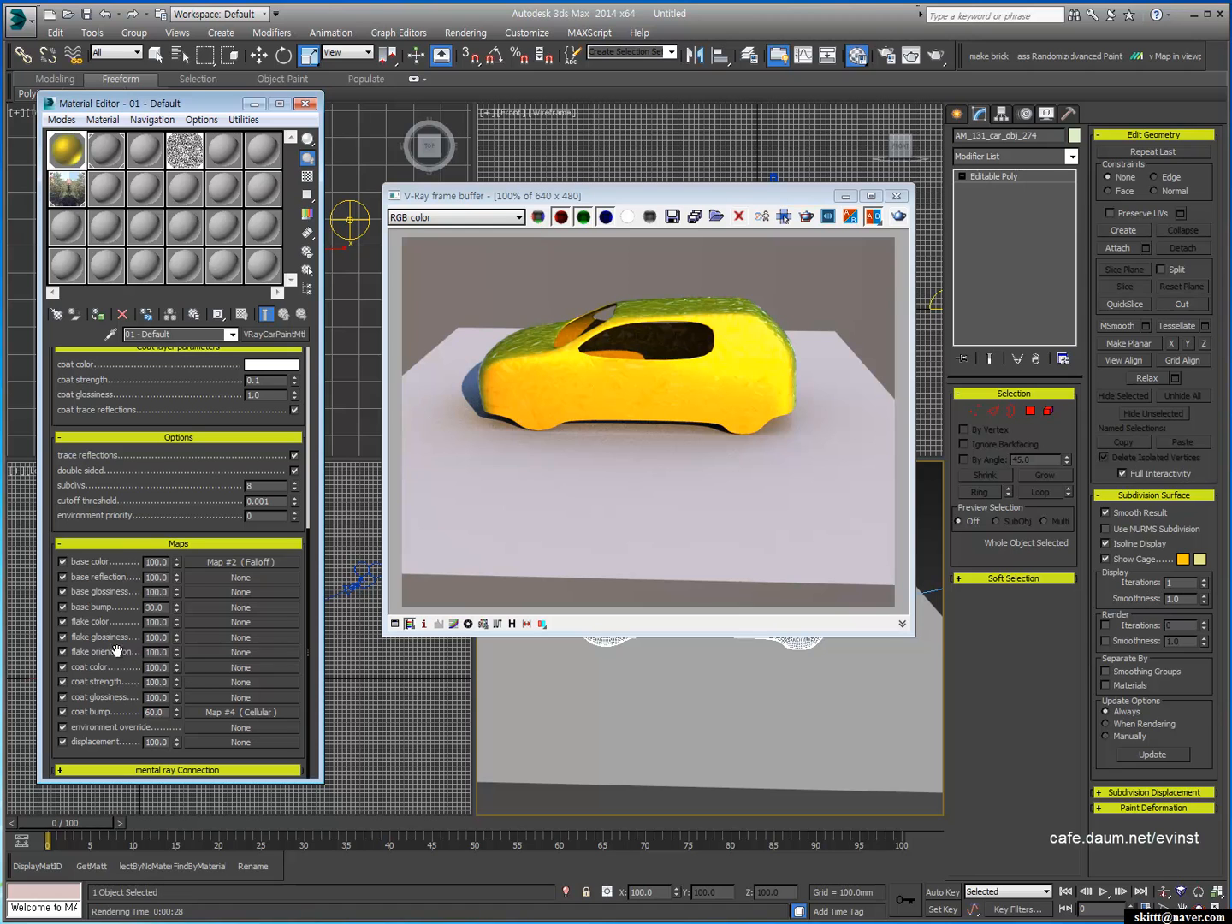